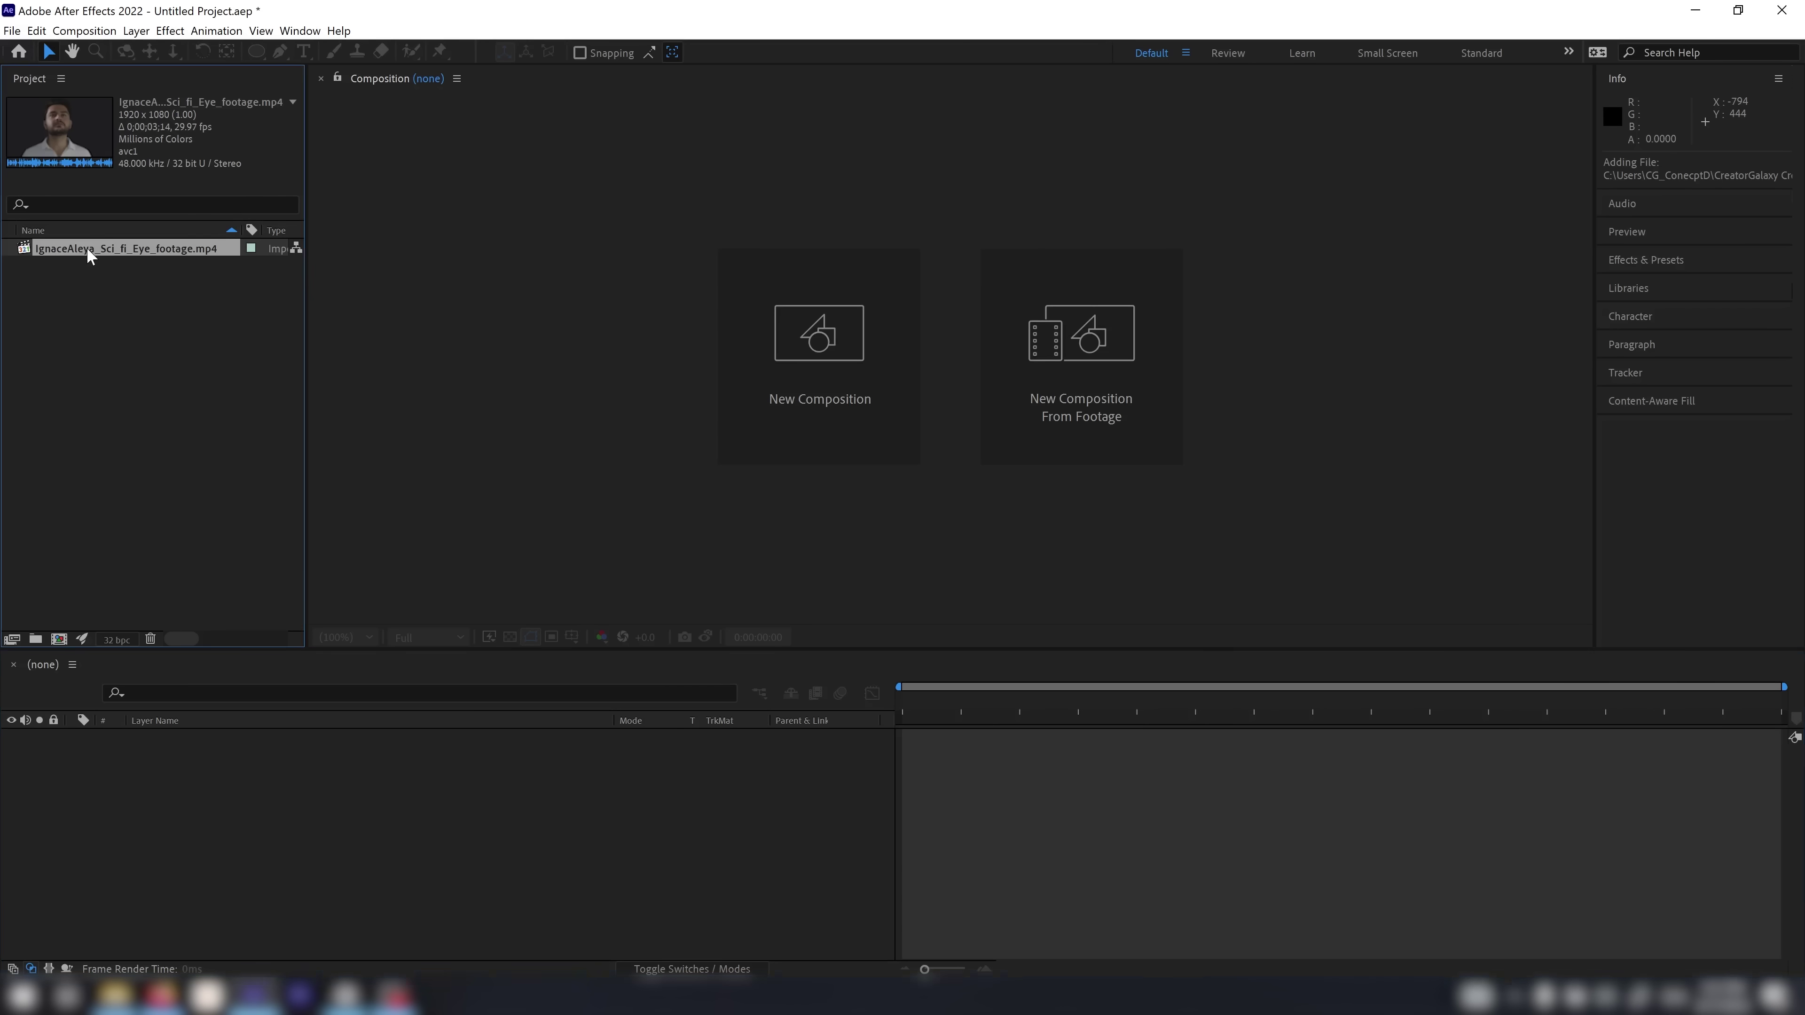
Preview the sci-fi eye footage clip and create a new composition from it
double_click(91, 250)
left_click_drag(343, 604, 1110, 563)
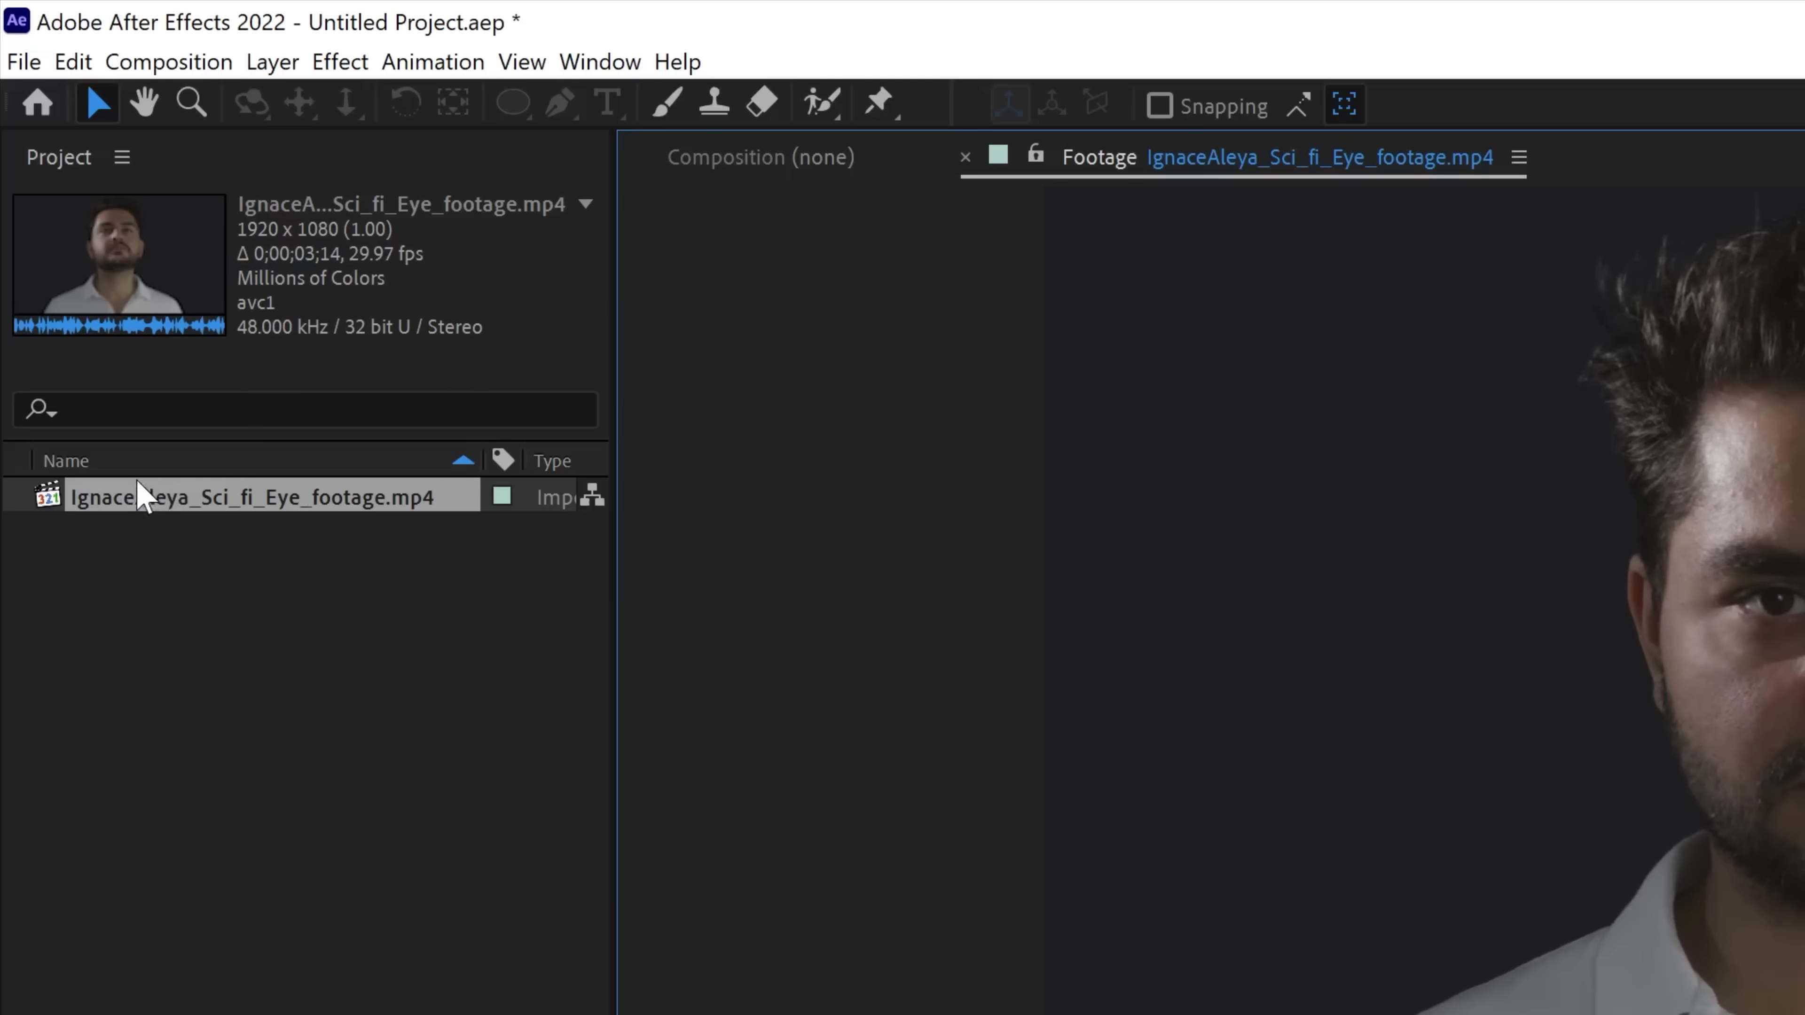
left_click_drag(73, 253, 59, 584)
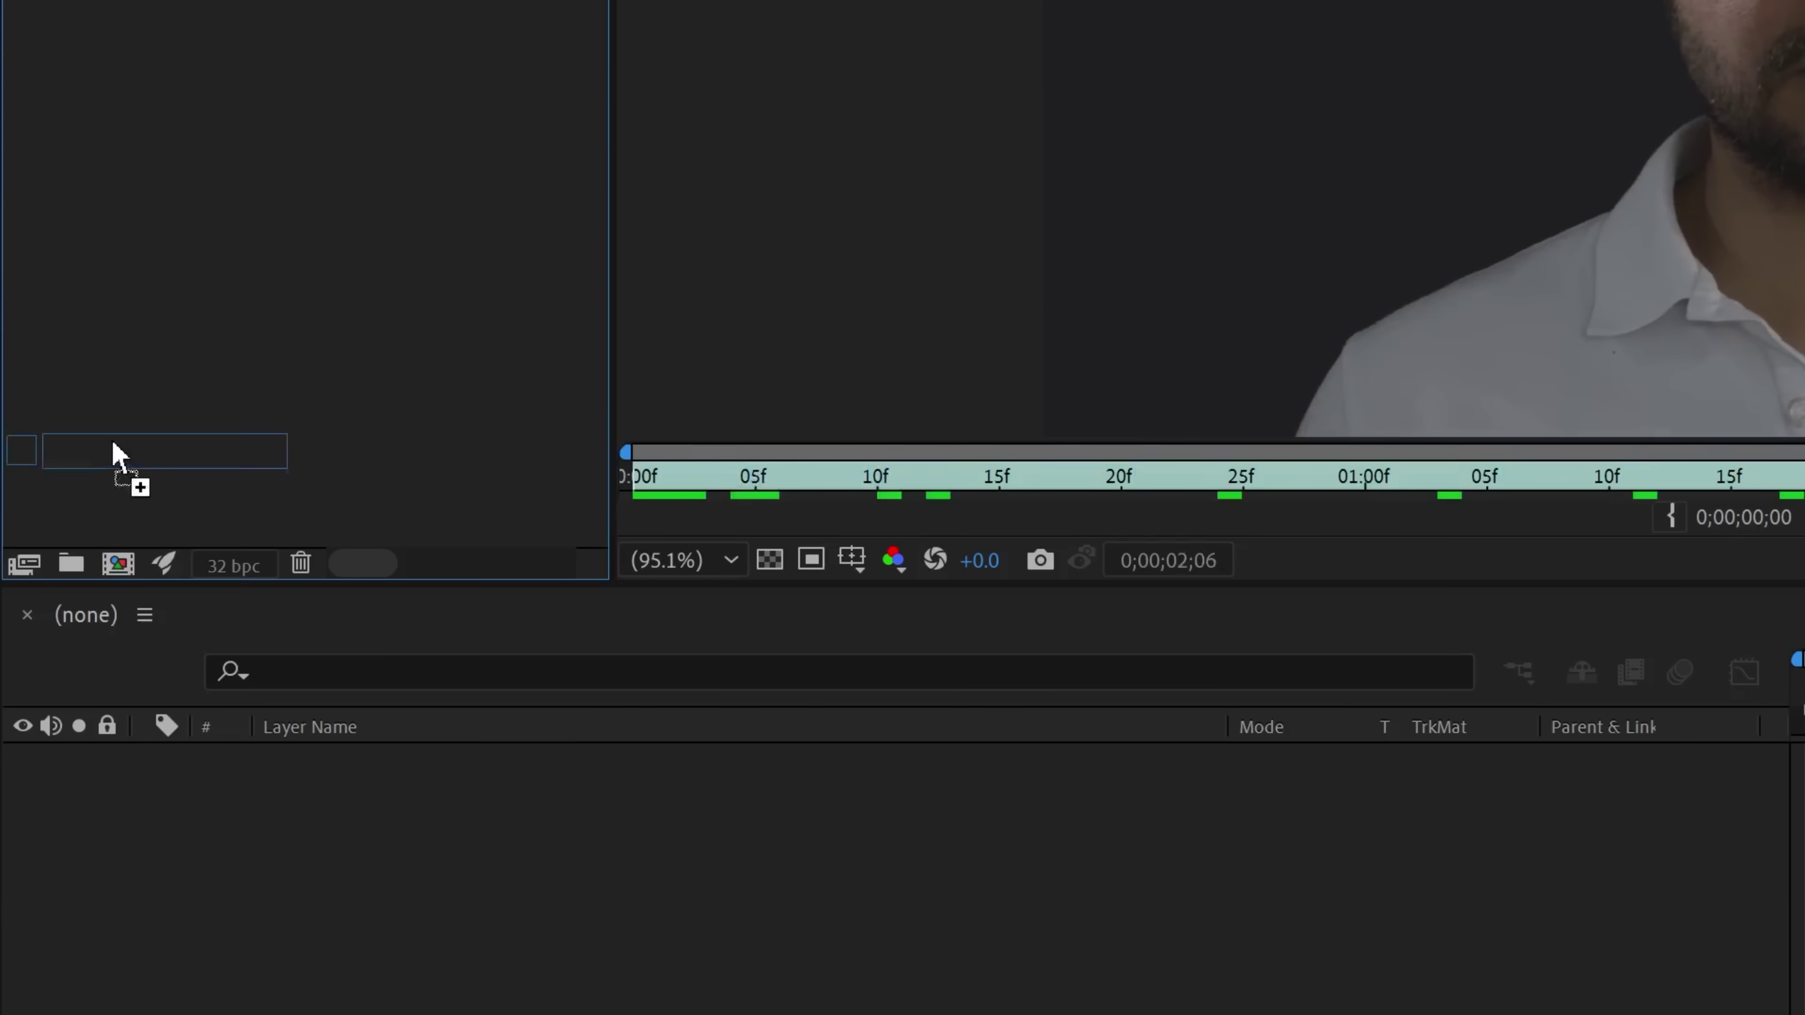
left_click_drag(117, 455, 119, 569)
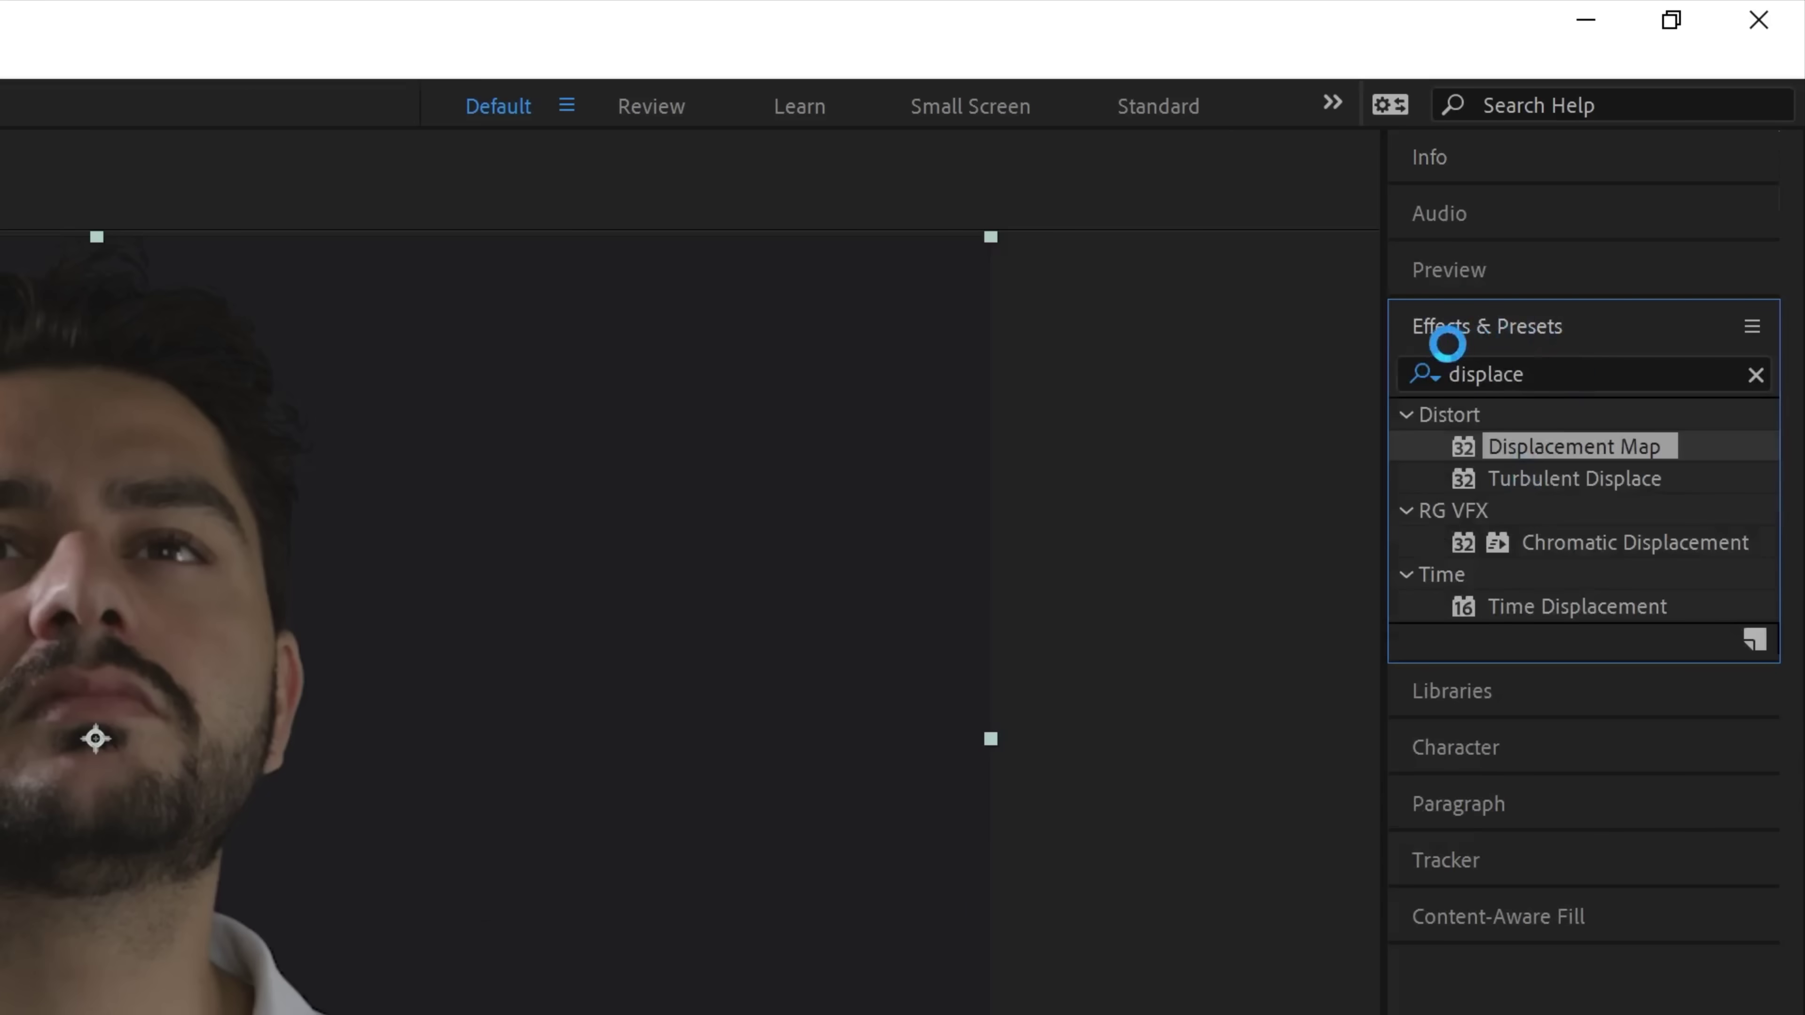
Find the Mocha AE effect by searching for "mocha ae" and apply it to the footage layer
left_click(1535, 362)
key("BackSpace")
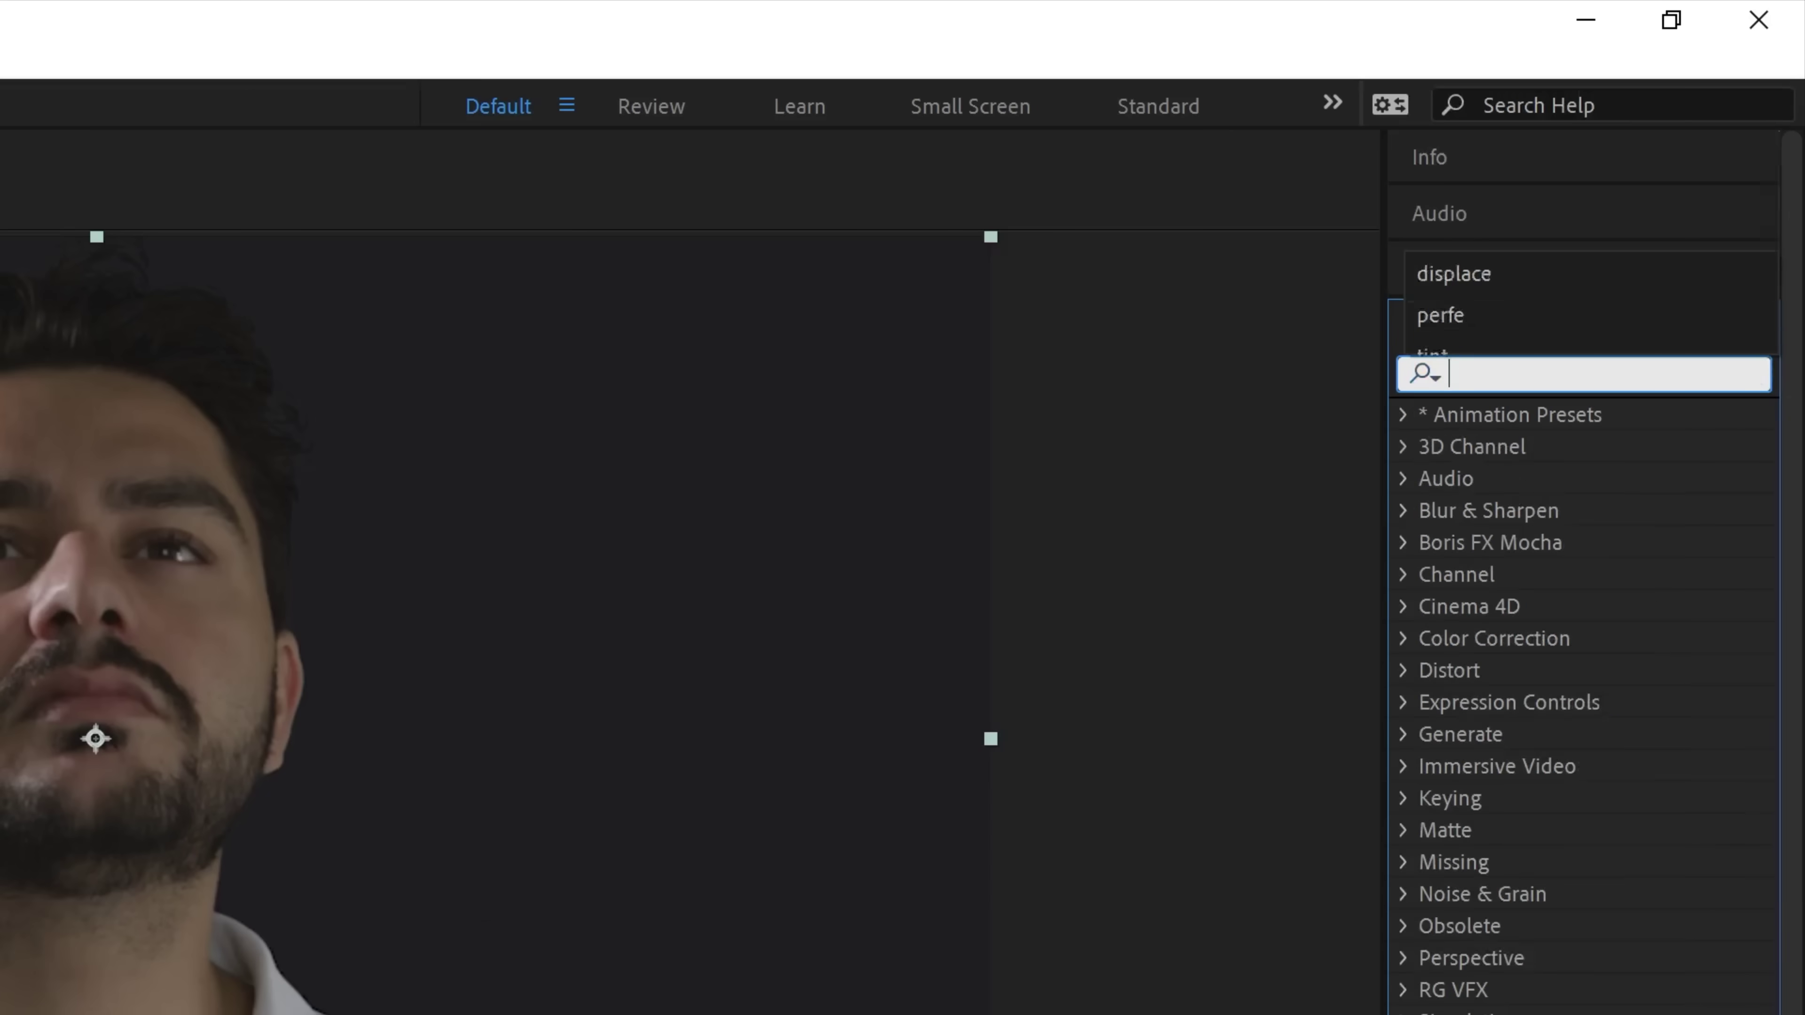
type("mocha ae")
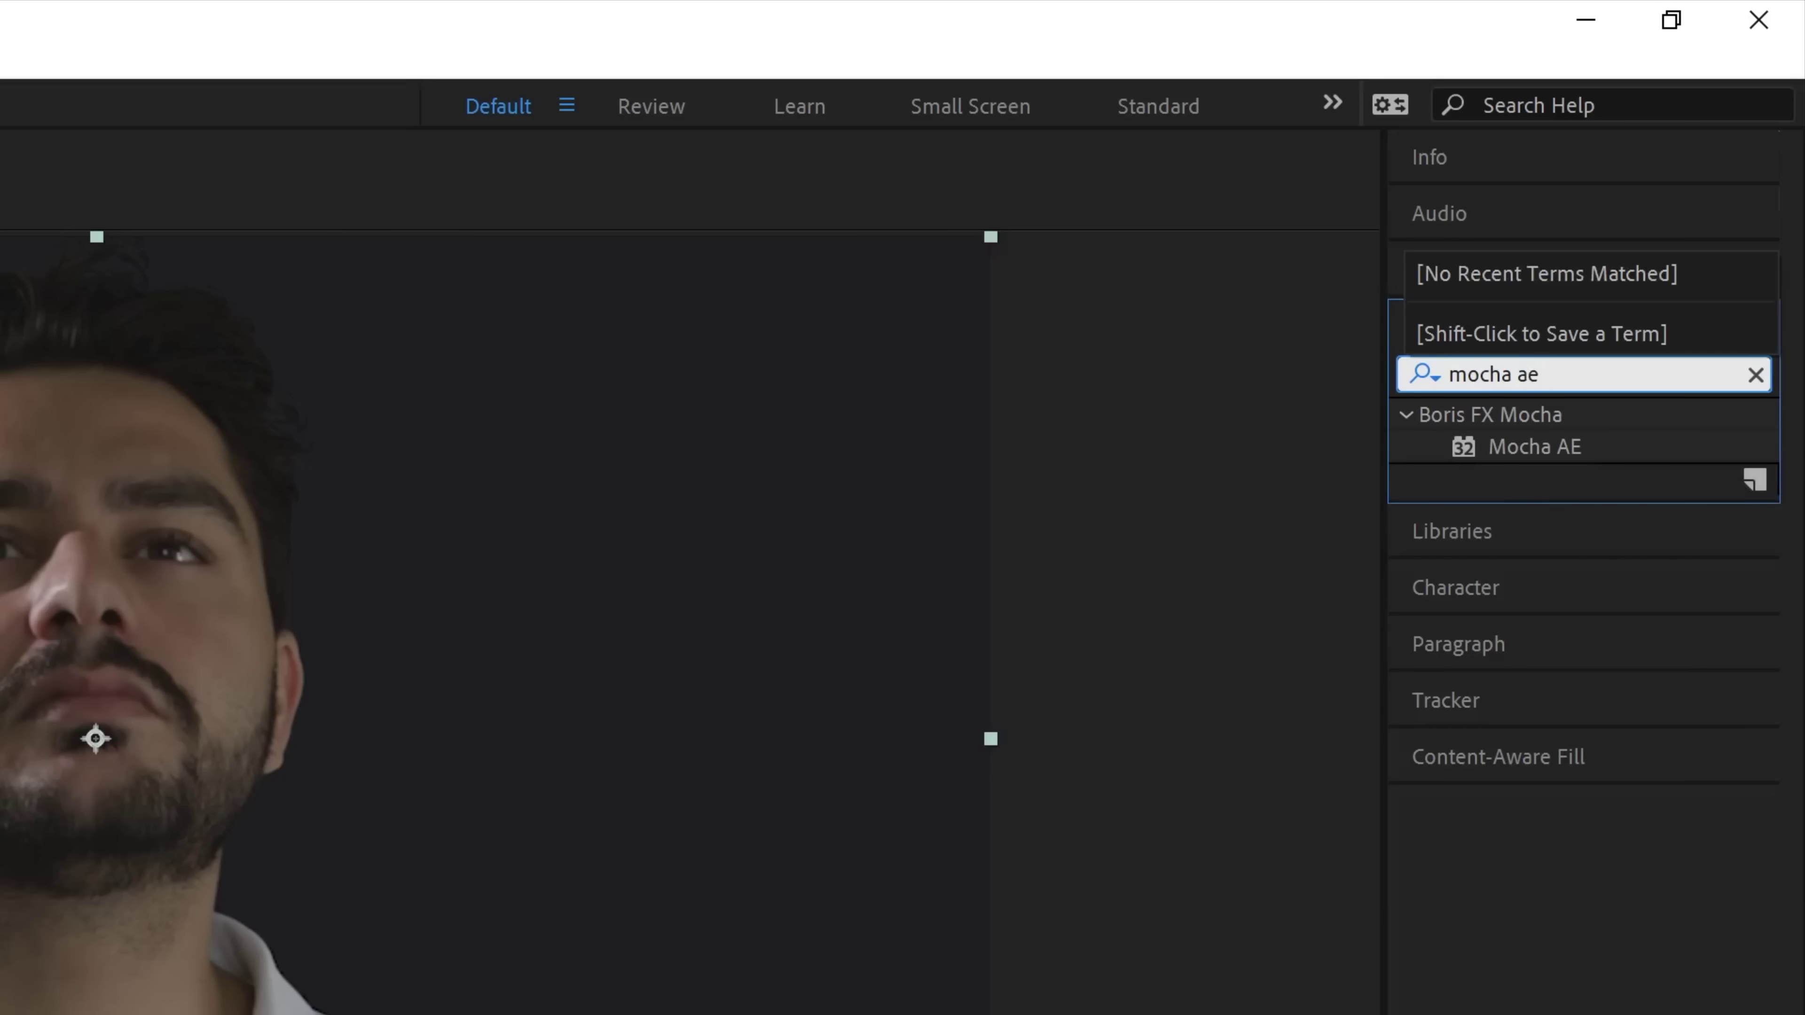
left_click_drag(1526, 443, 186, 596)
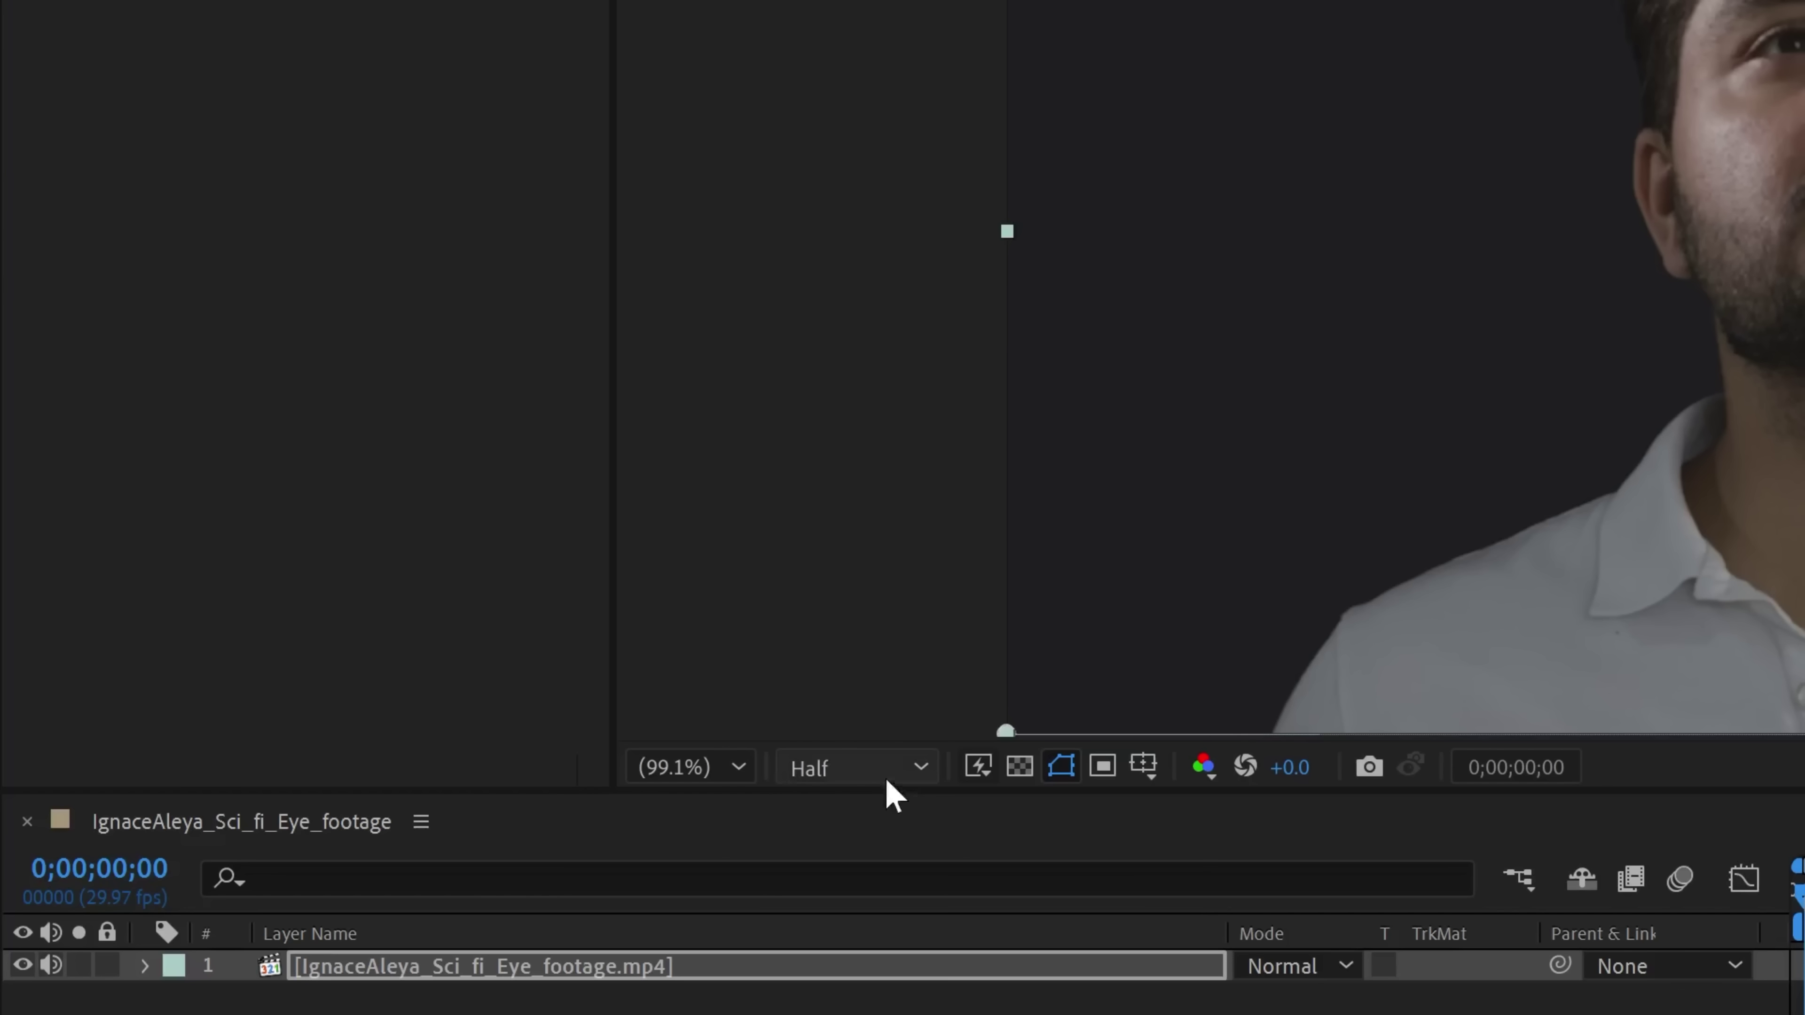
Set the composition preview resolution to Full and launch Mocha AE from the applied effect
left_click(864, 761)
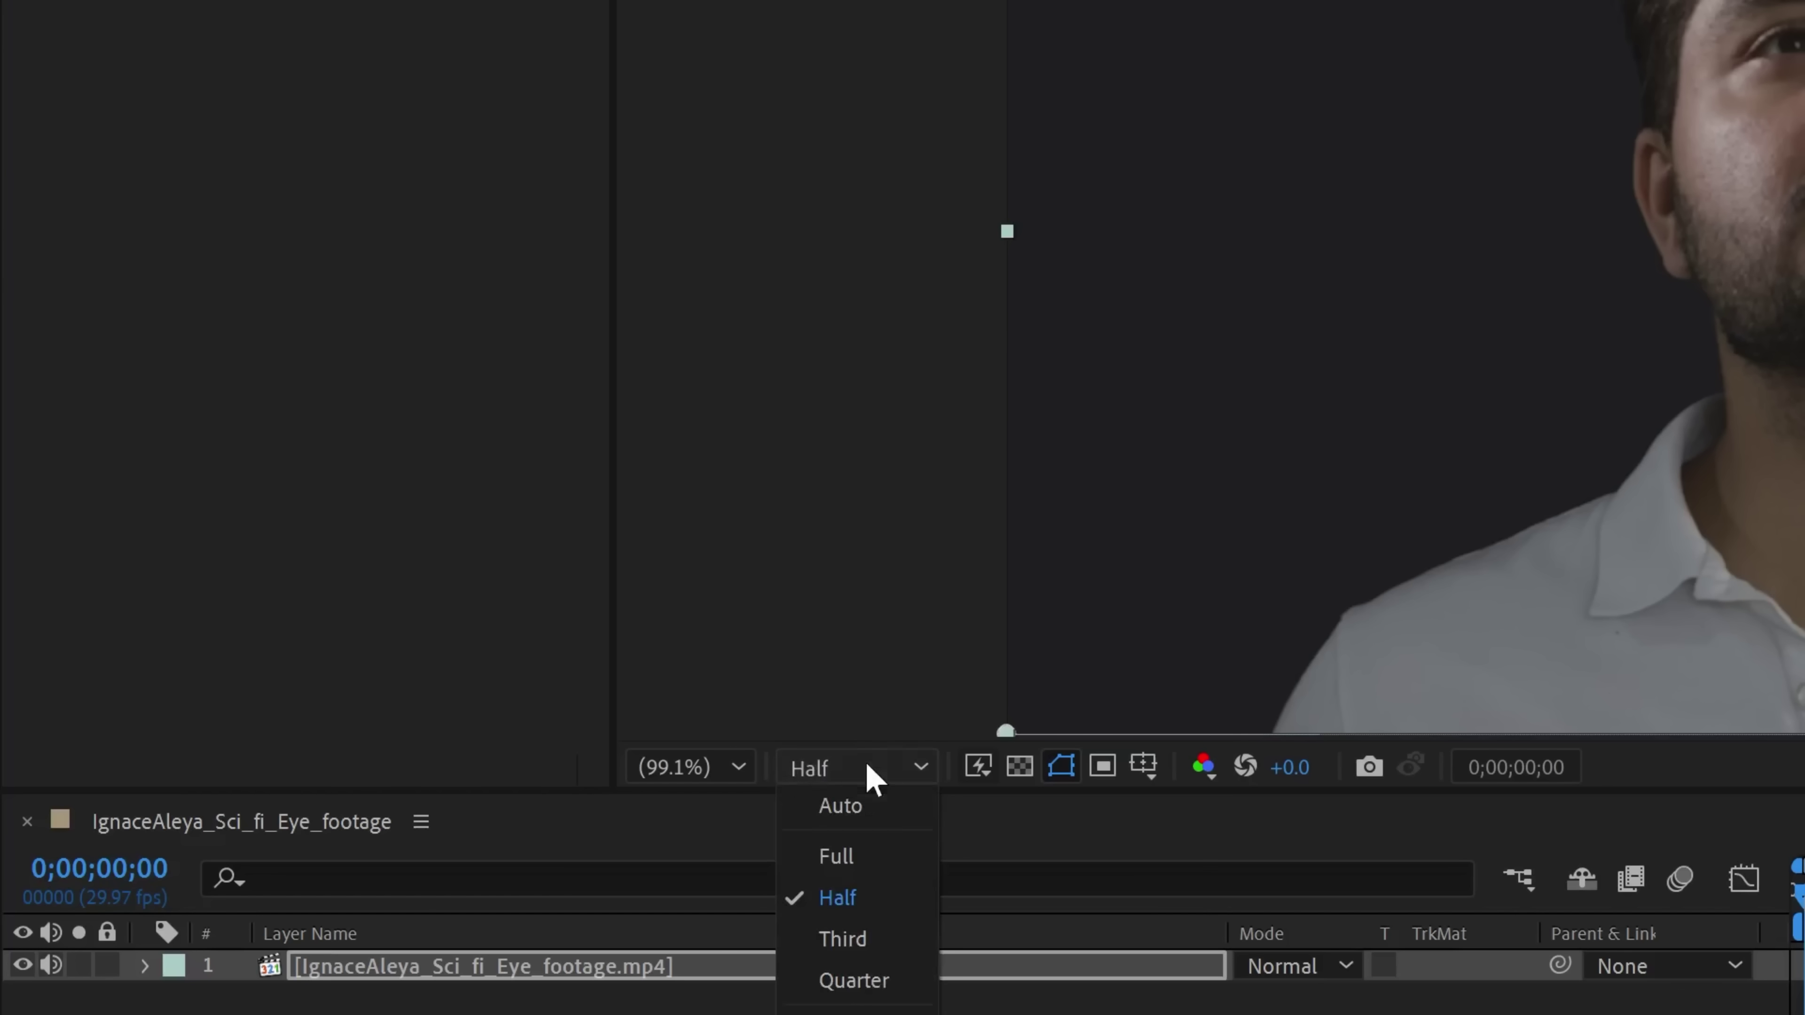
left_click(833, 856)
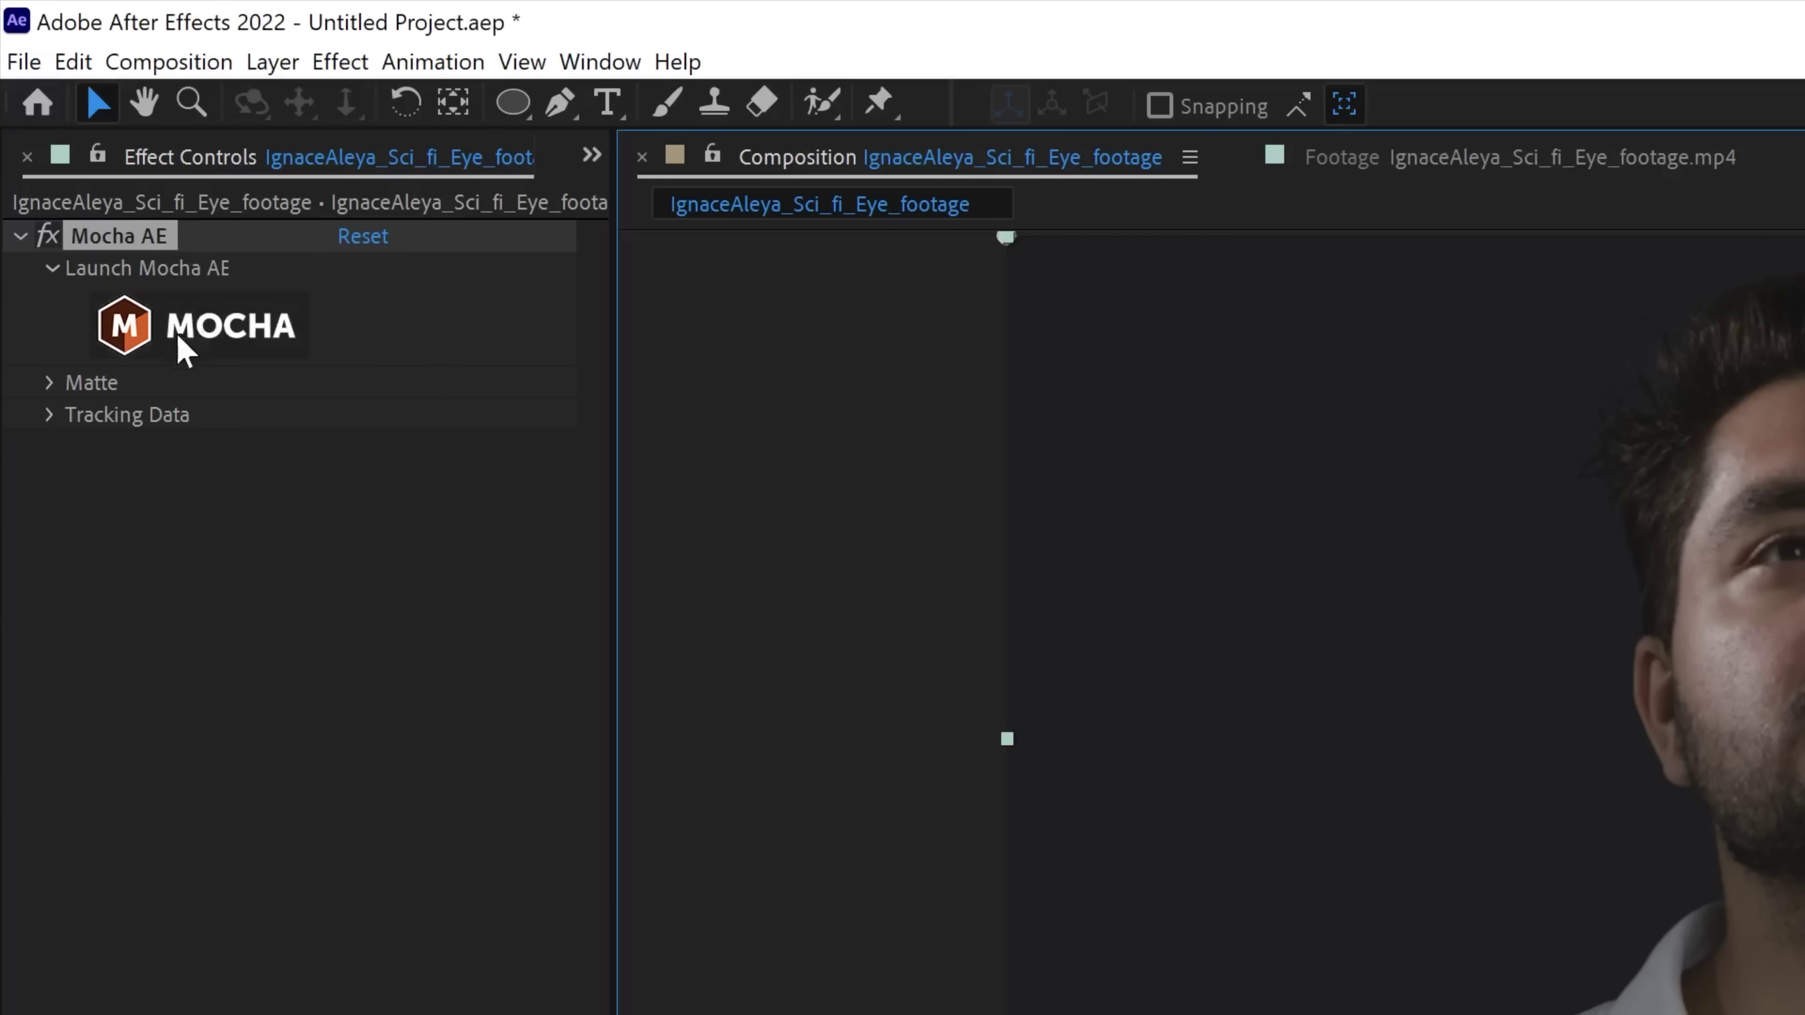
left_click(181, 334)
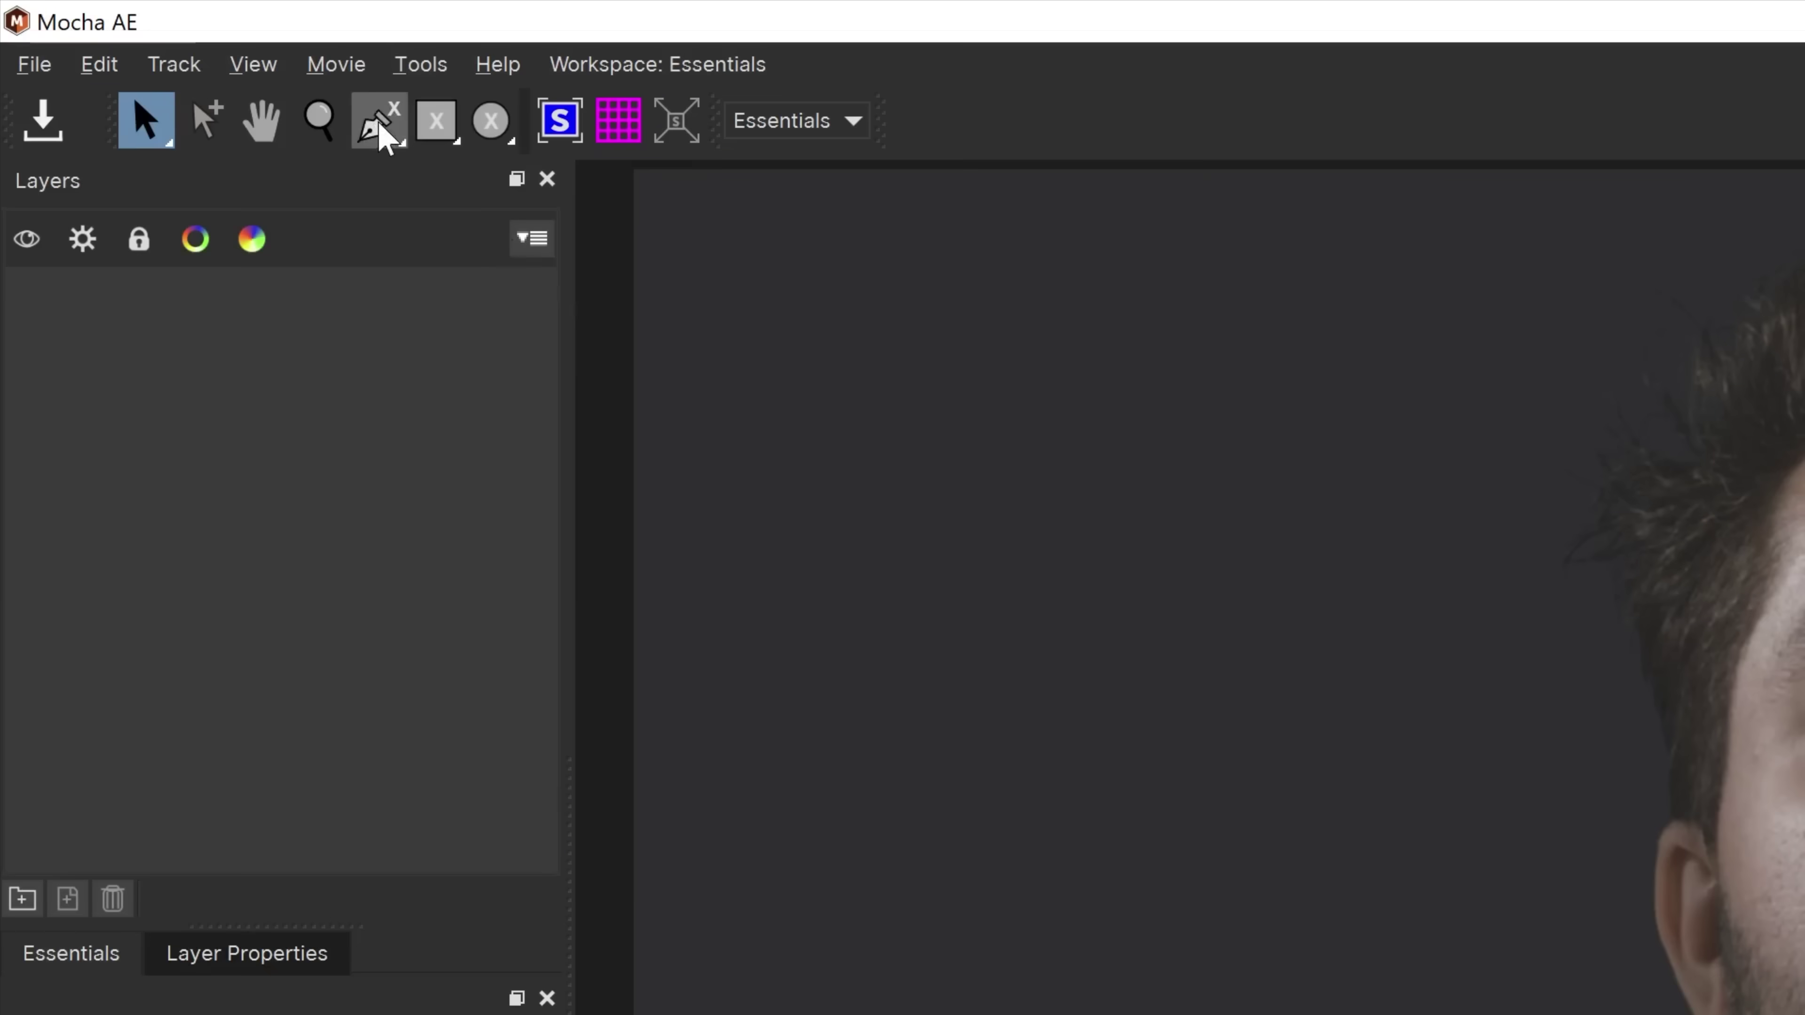
Draw a closed nine-point X-Spline along the eyelids of the man's left eye and select all its points
left_click(189, 62)
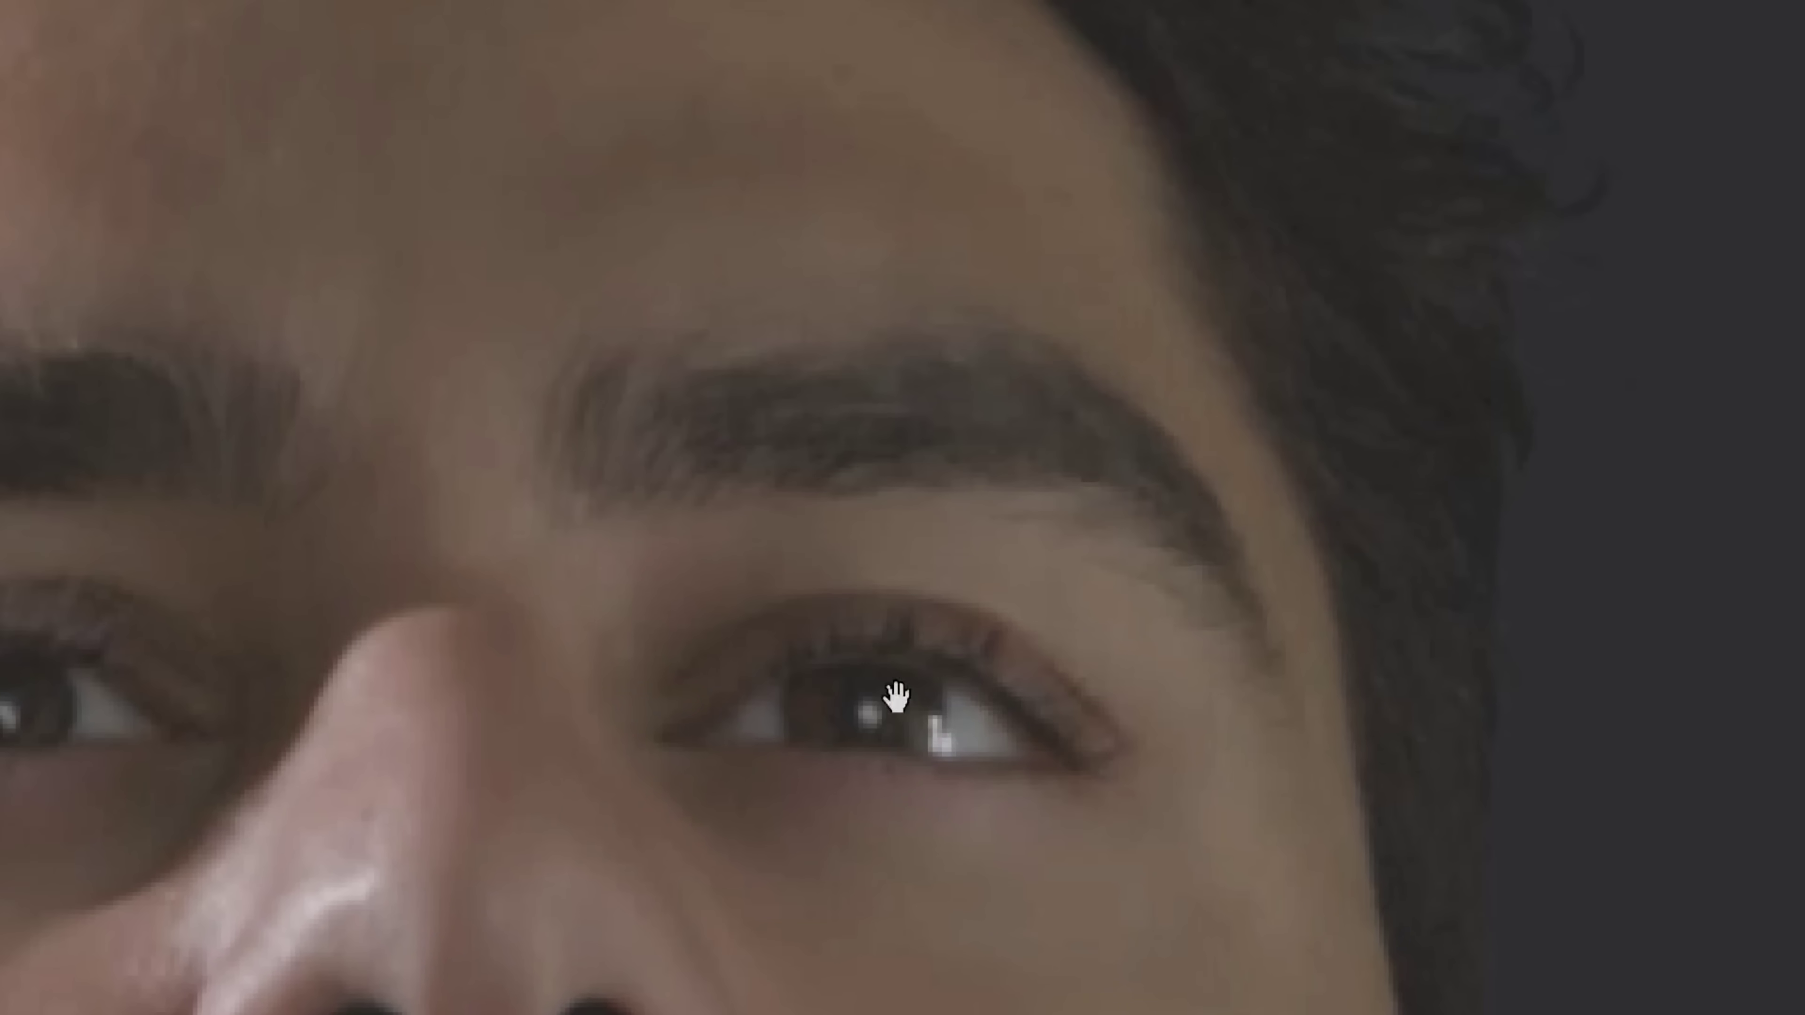
left_click_drag(895, 698, 939, 629)
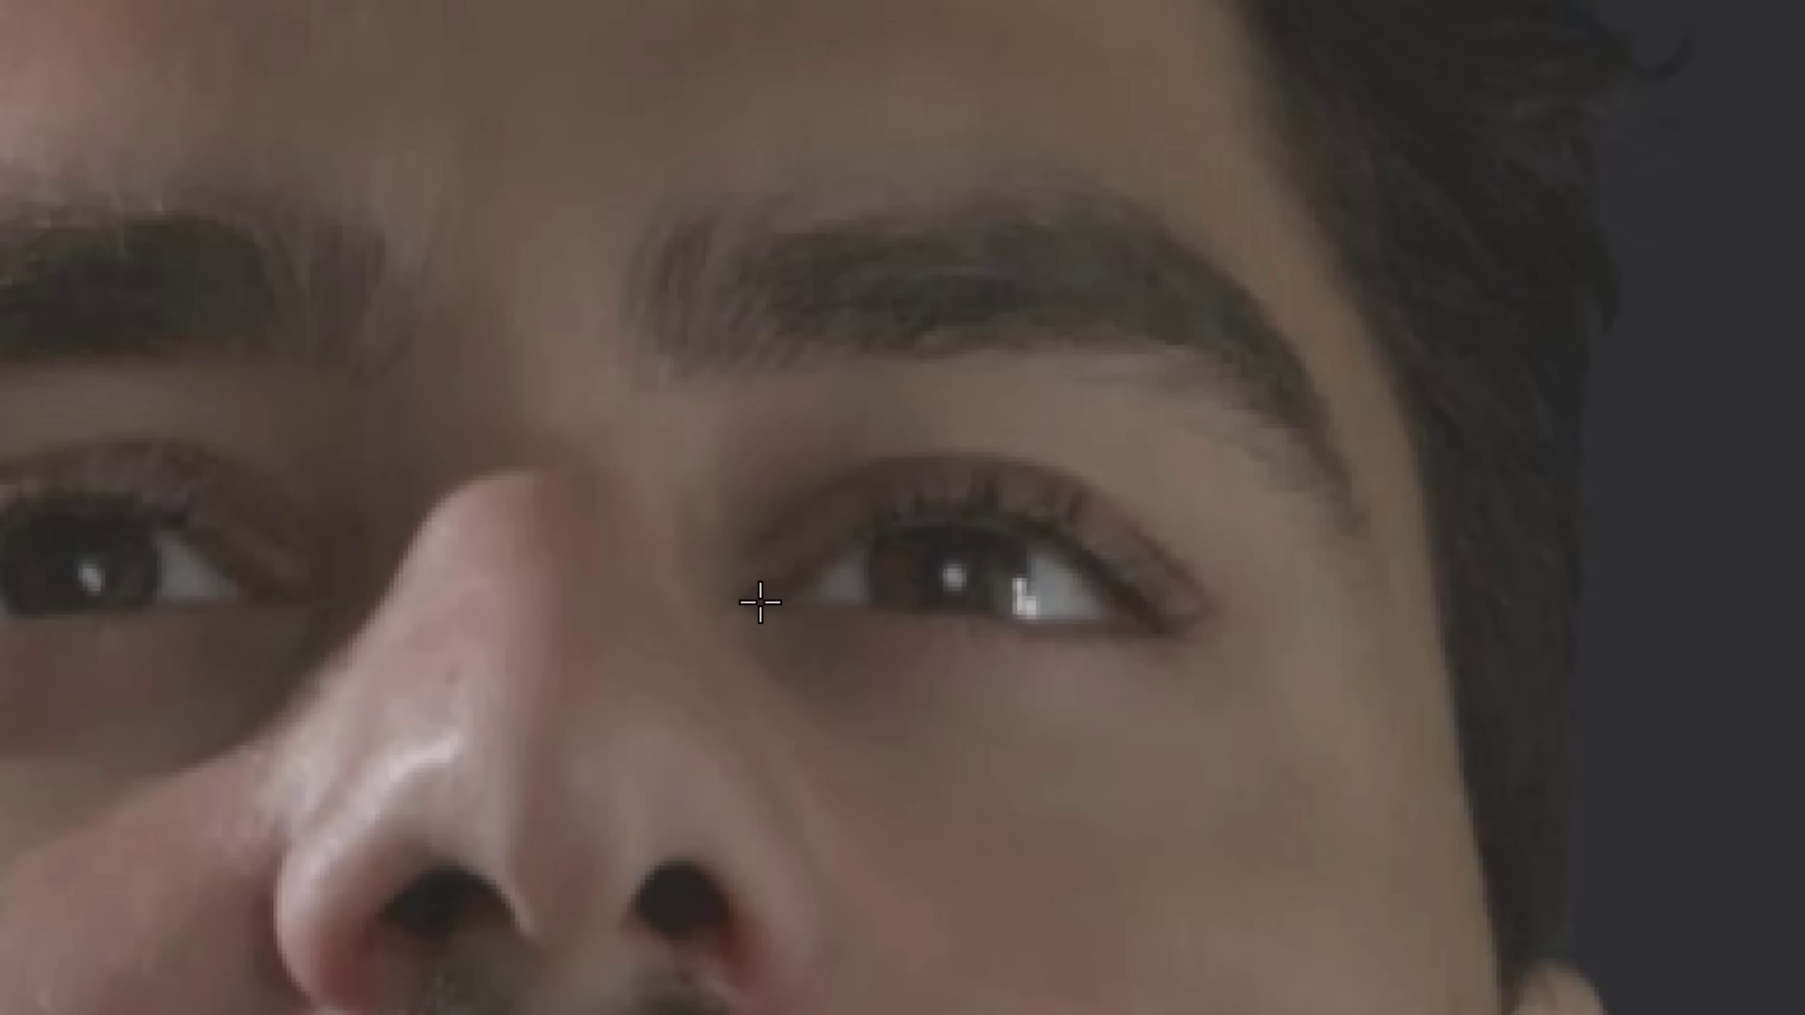
mouse_move(853, 535)
left_mouse_down()
mouse_move(874, 518)
mouse_move(850, 540)
left_mouse_up()
left_click(929, 518)
left_click(1026, 530)
left_click(1094, 585)
left_click(1136, 624)
left_click(1058, 624)
left_click(977, 618)
left_click(855, 606)
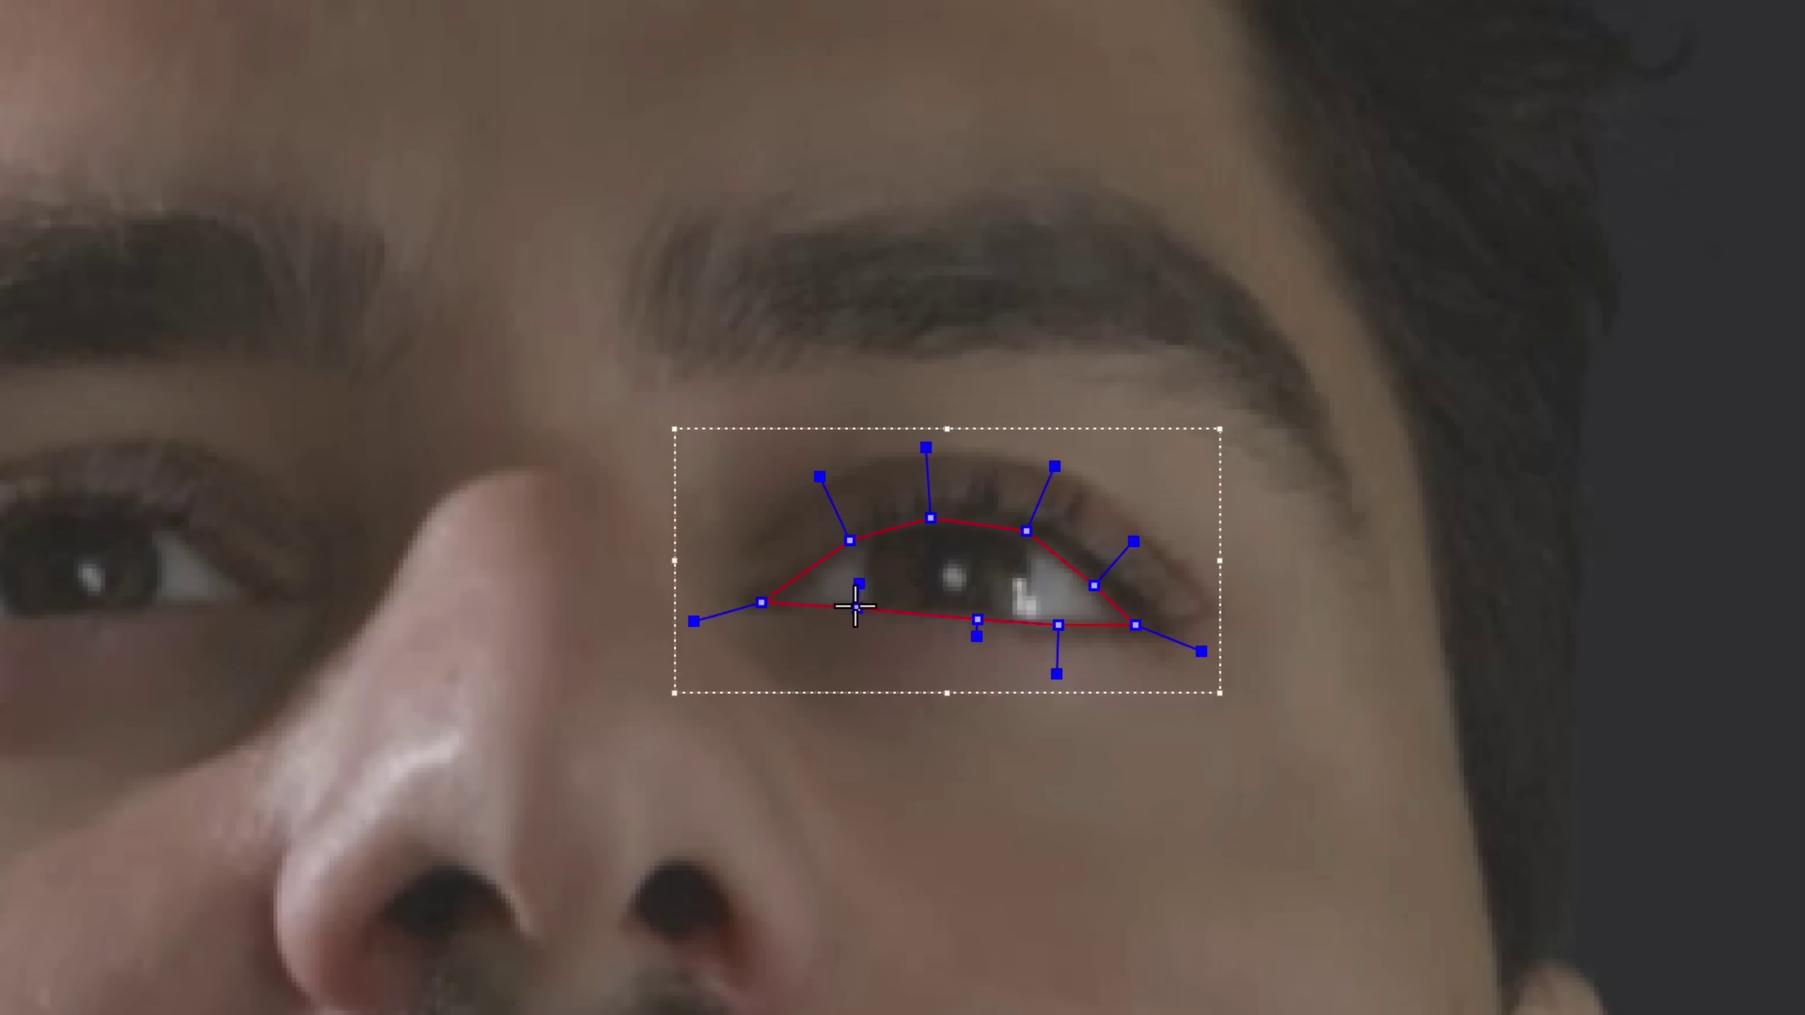
key("ctrl+a")
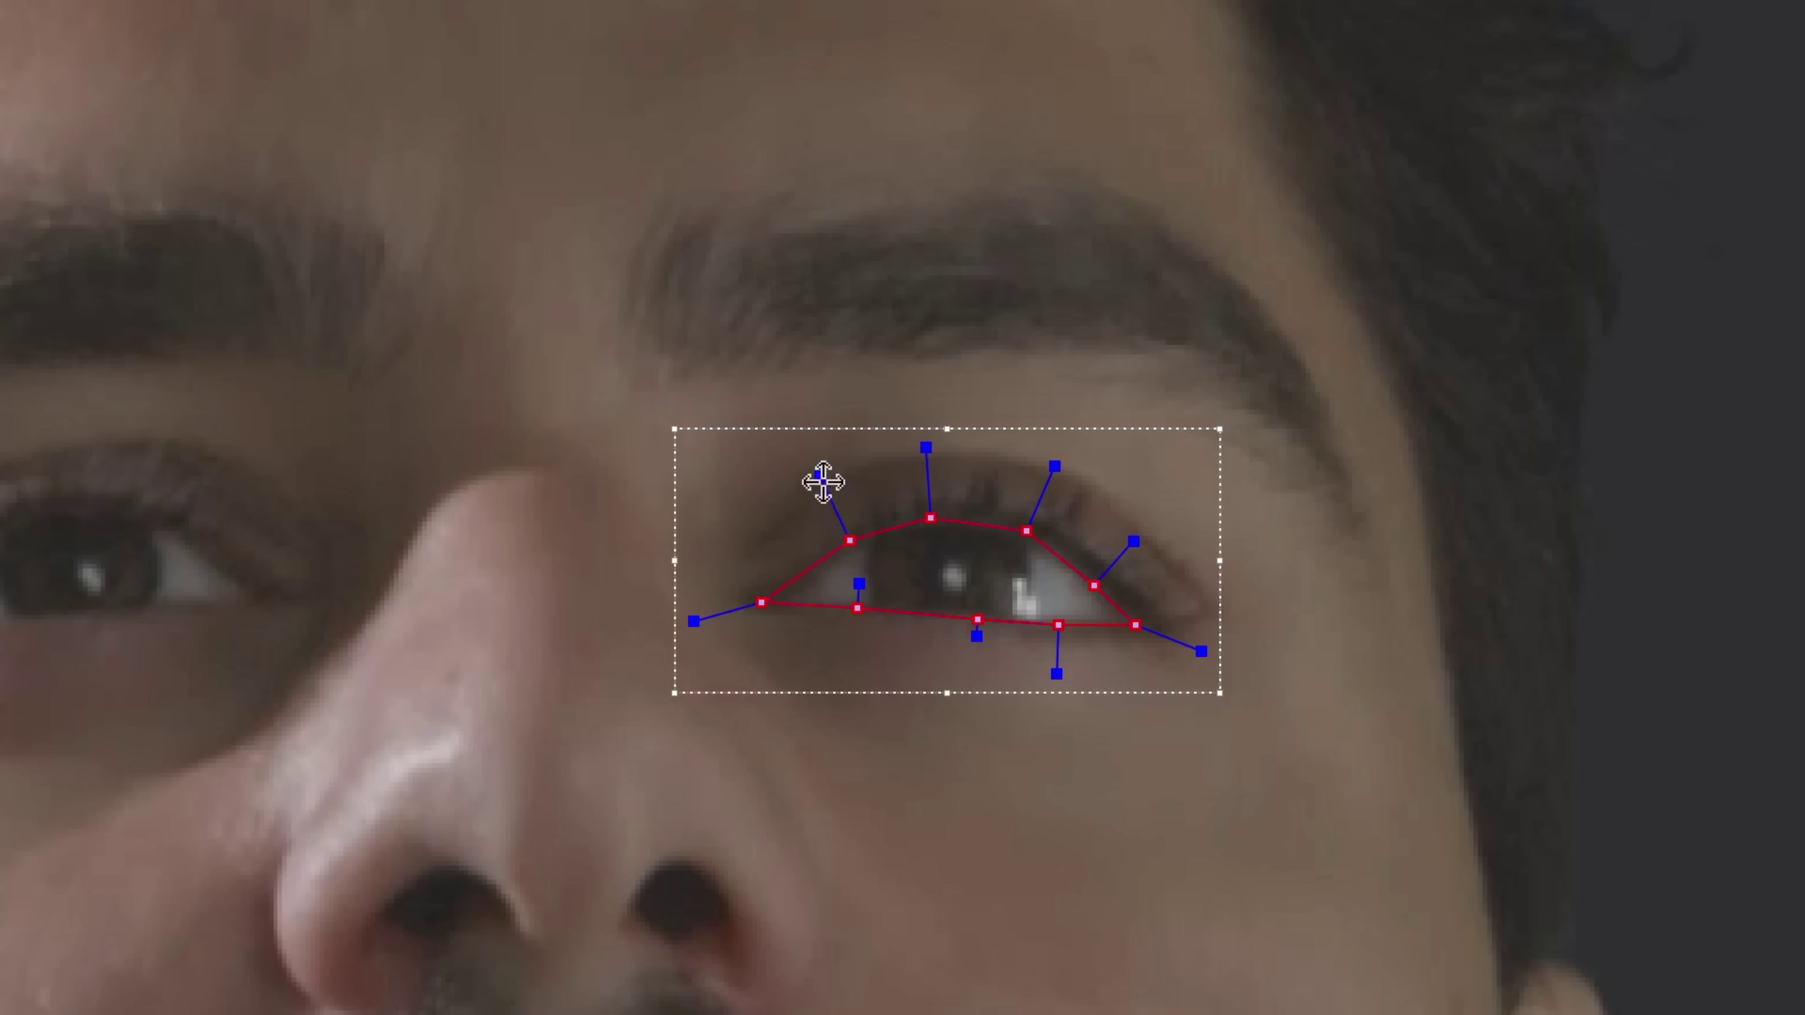
key("shift+s")
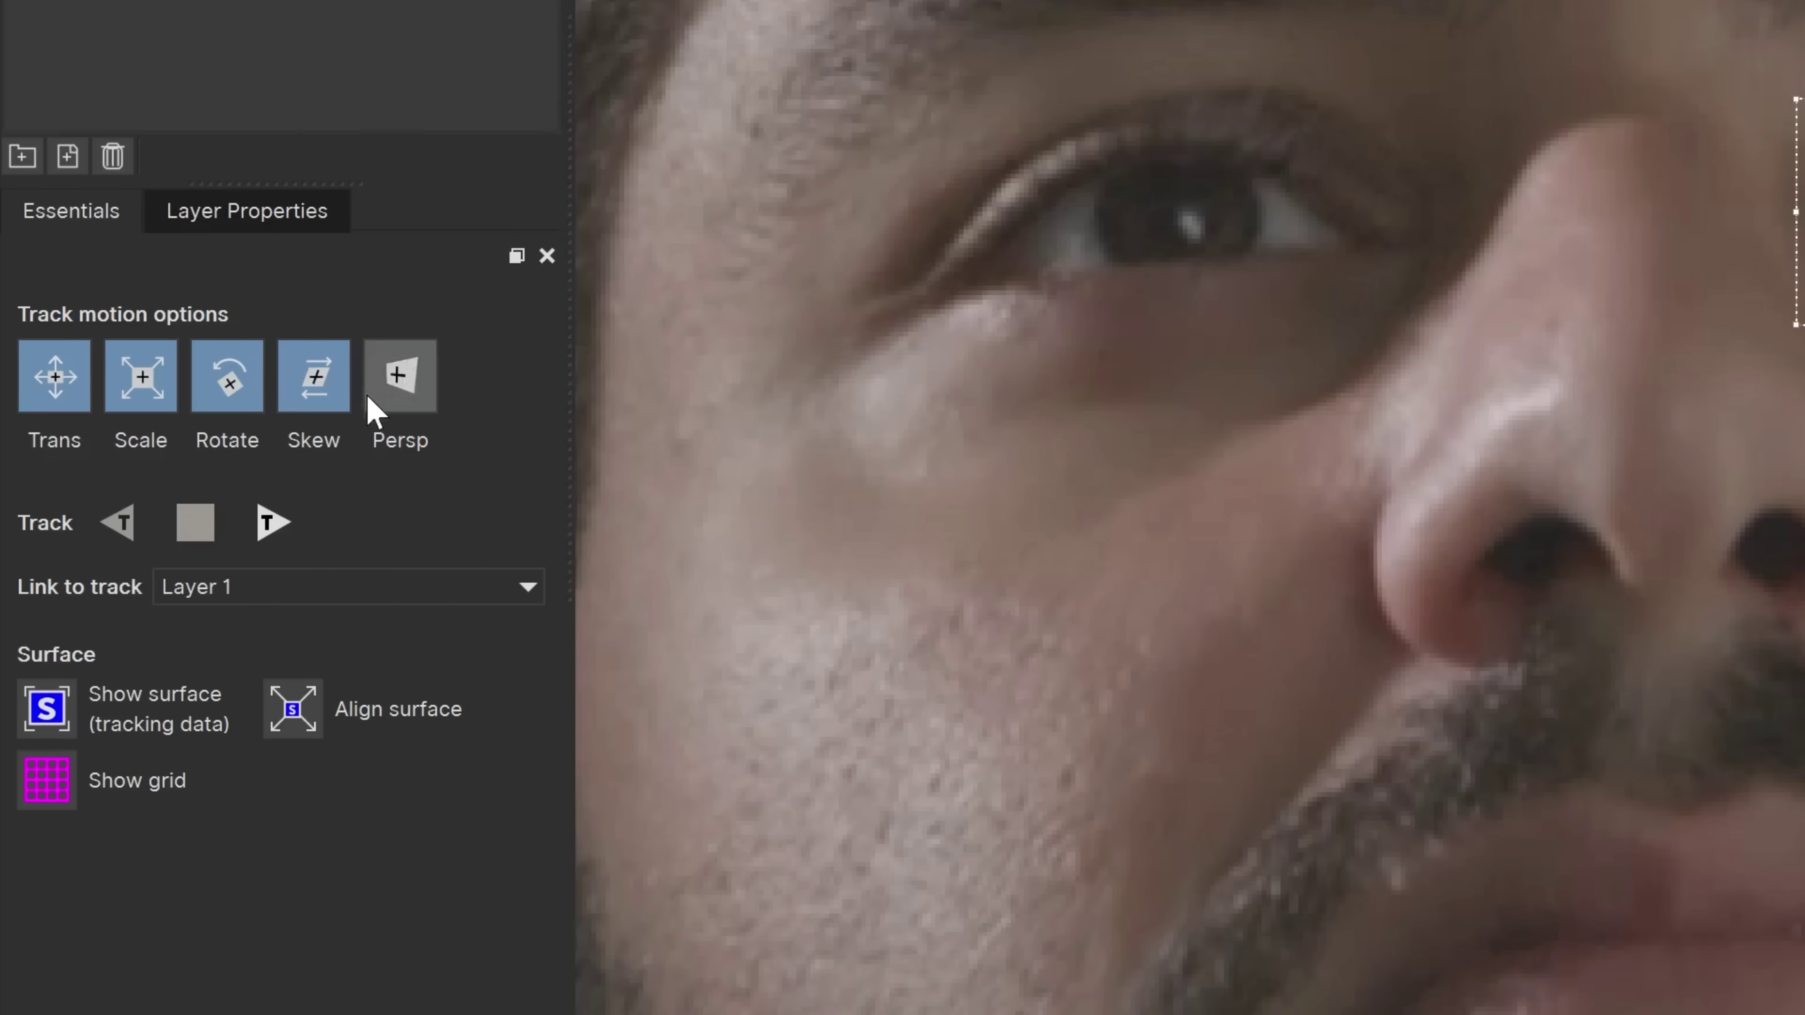
Track the eye spline forward with translation, scale, rotation and skew, stop at frame 14, and refit its points to the eyelids
left_click(268, 534)
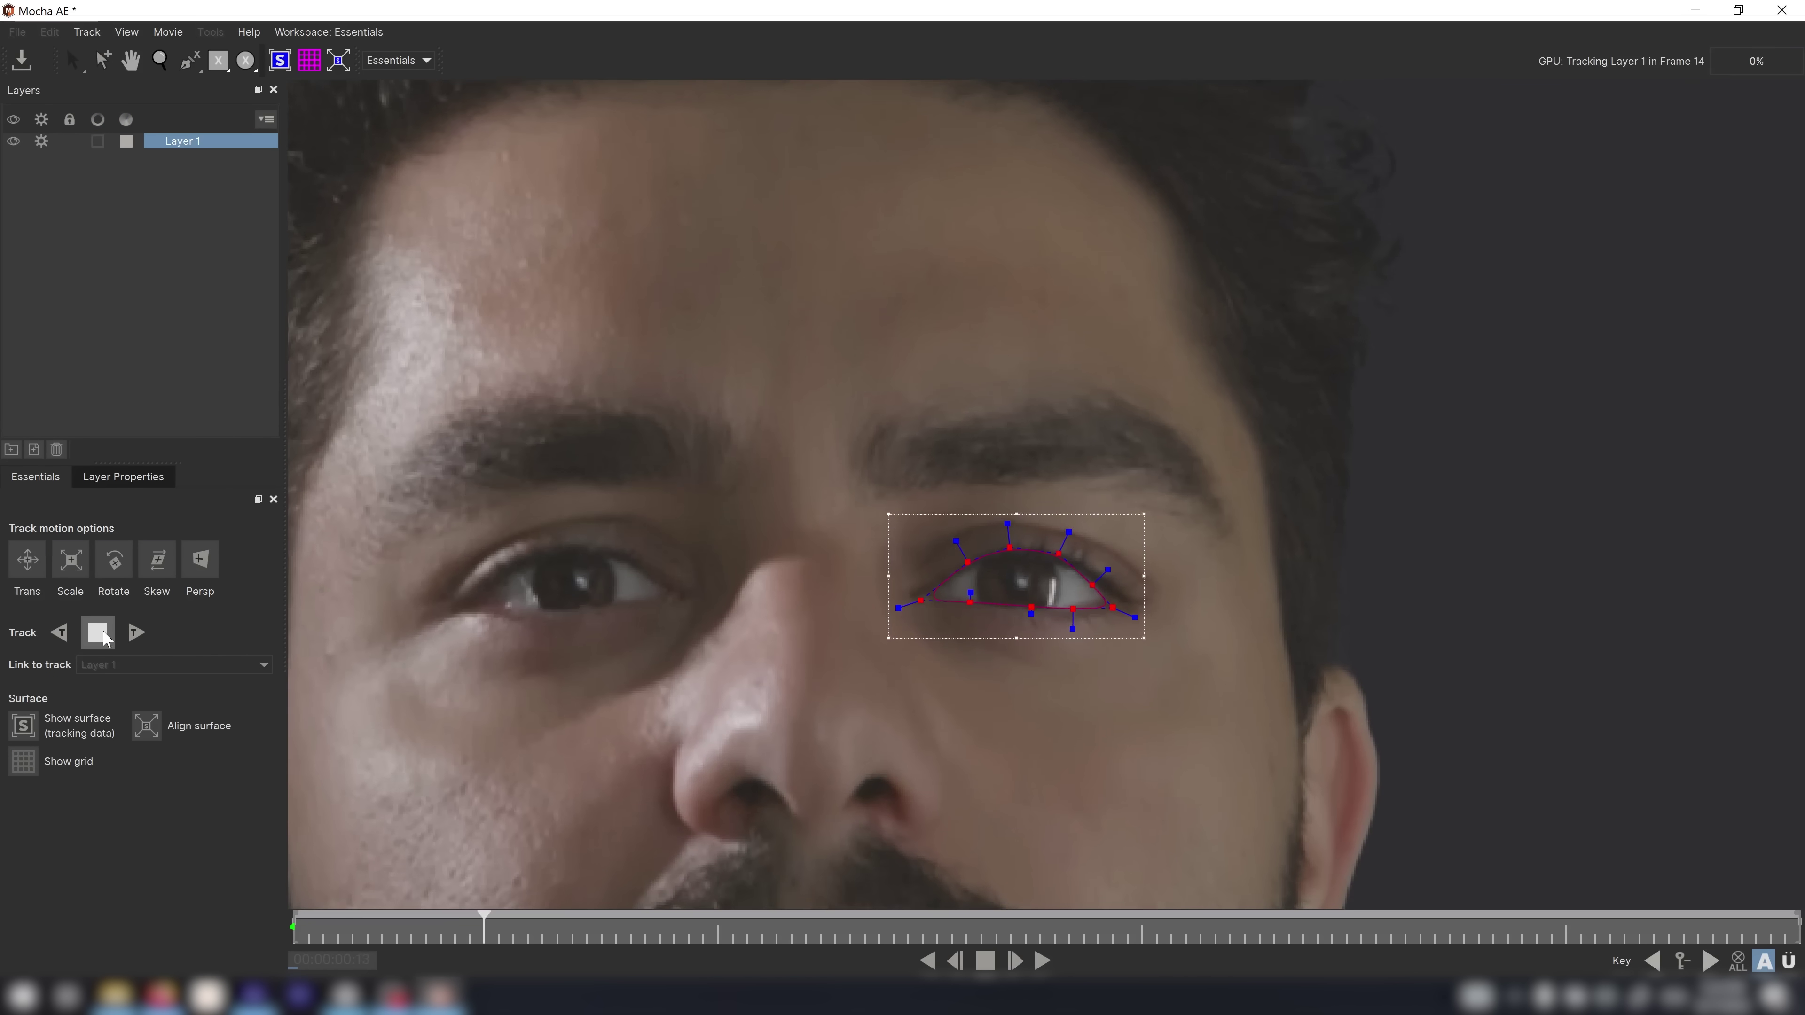
left_click(99, 632)
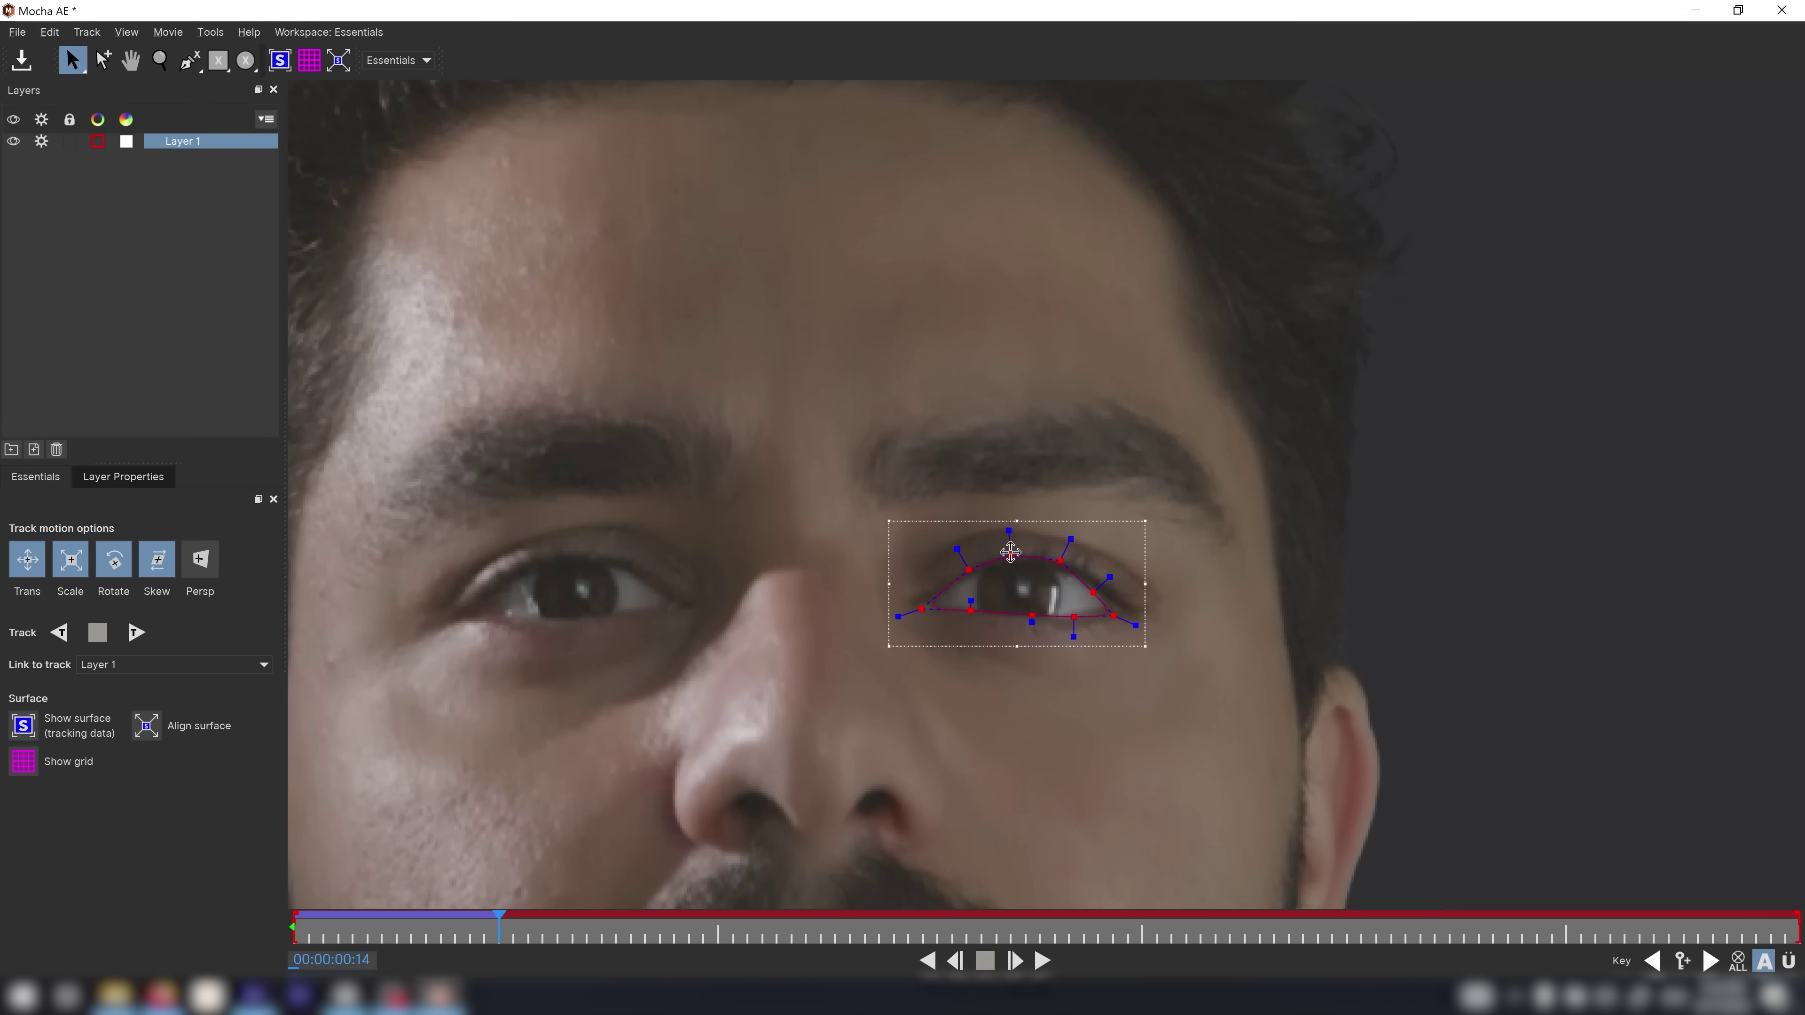
key("z")
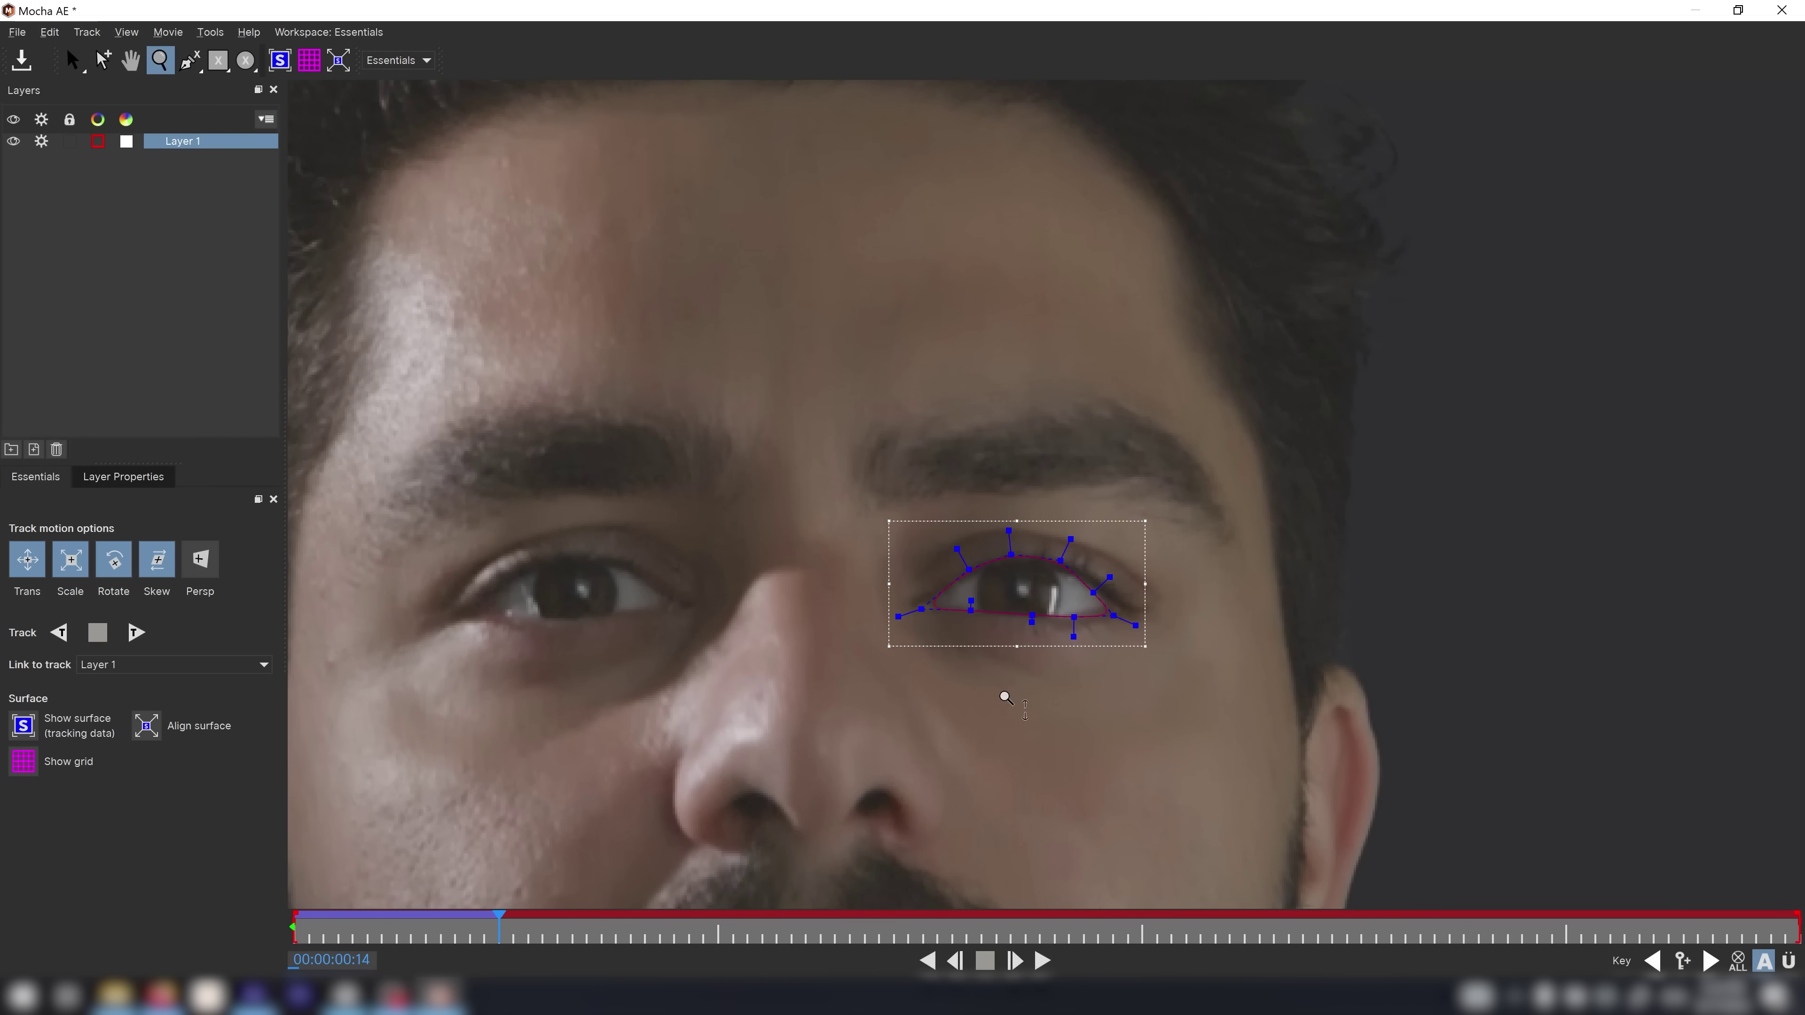
left_click(1004, 693)
scroll(1078, 350, "up", 1)
key("s")
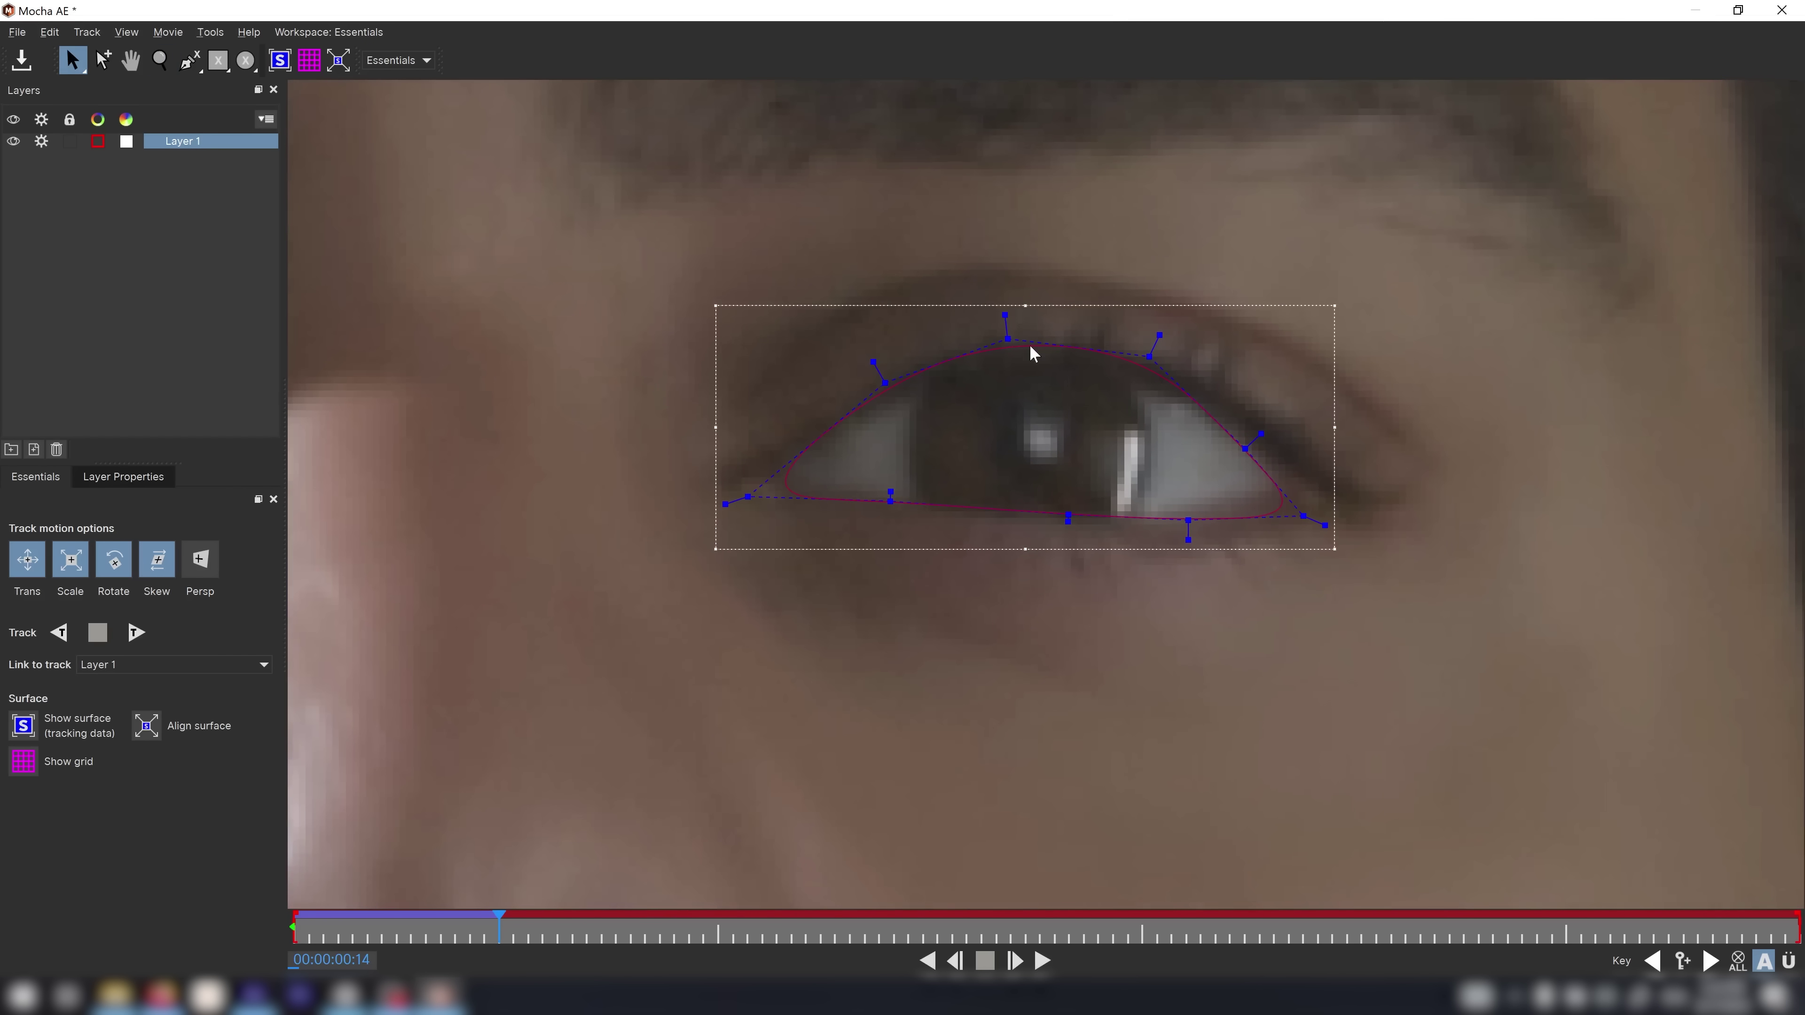
left_click_drag(1006, 343, 1010, 365)
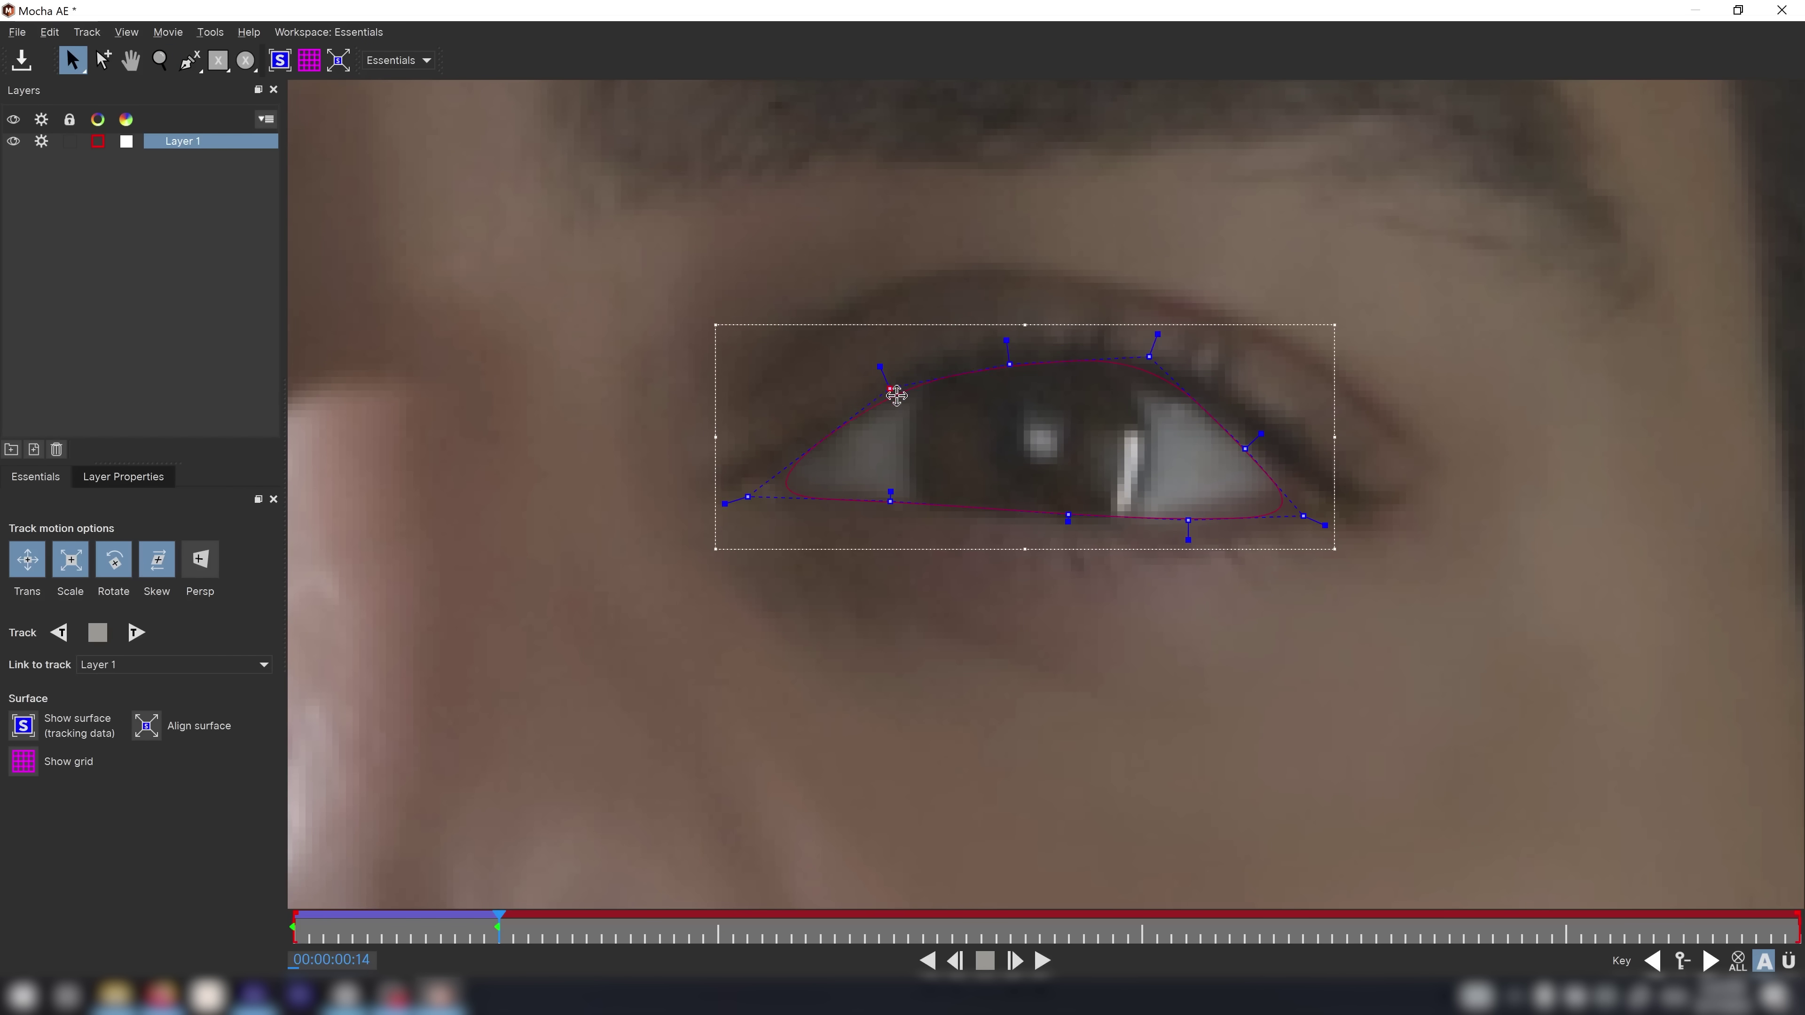
left_click_drag(1148, 357, 1147, 374)
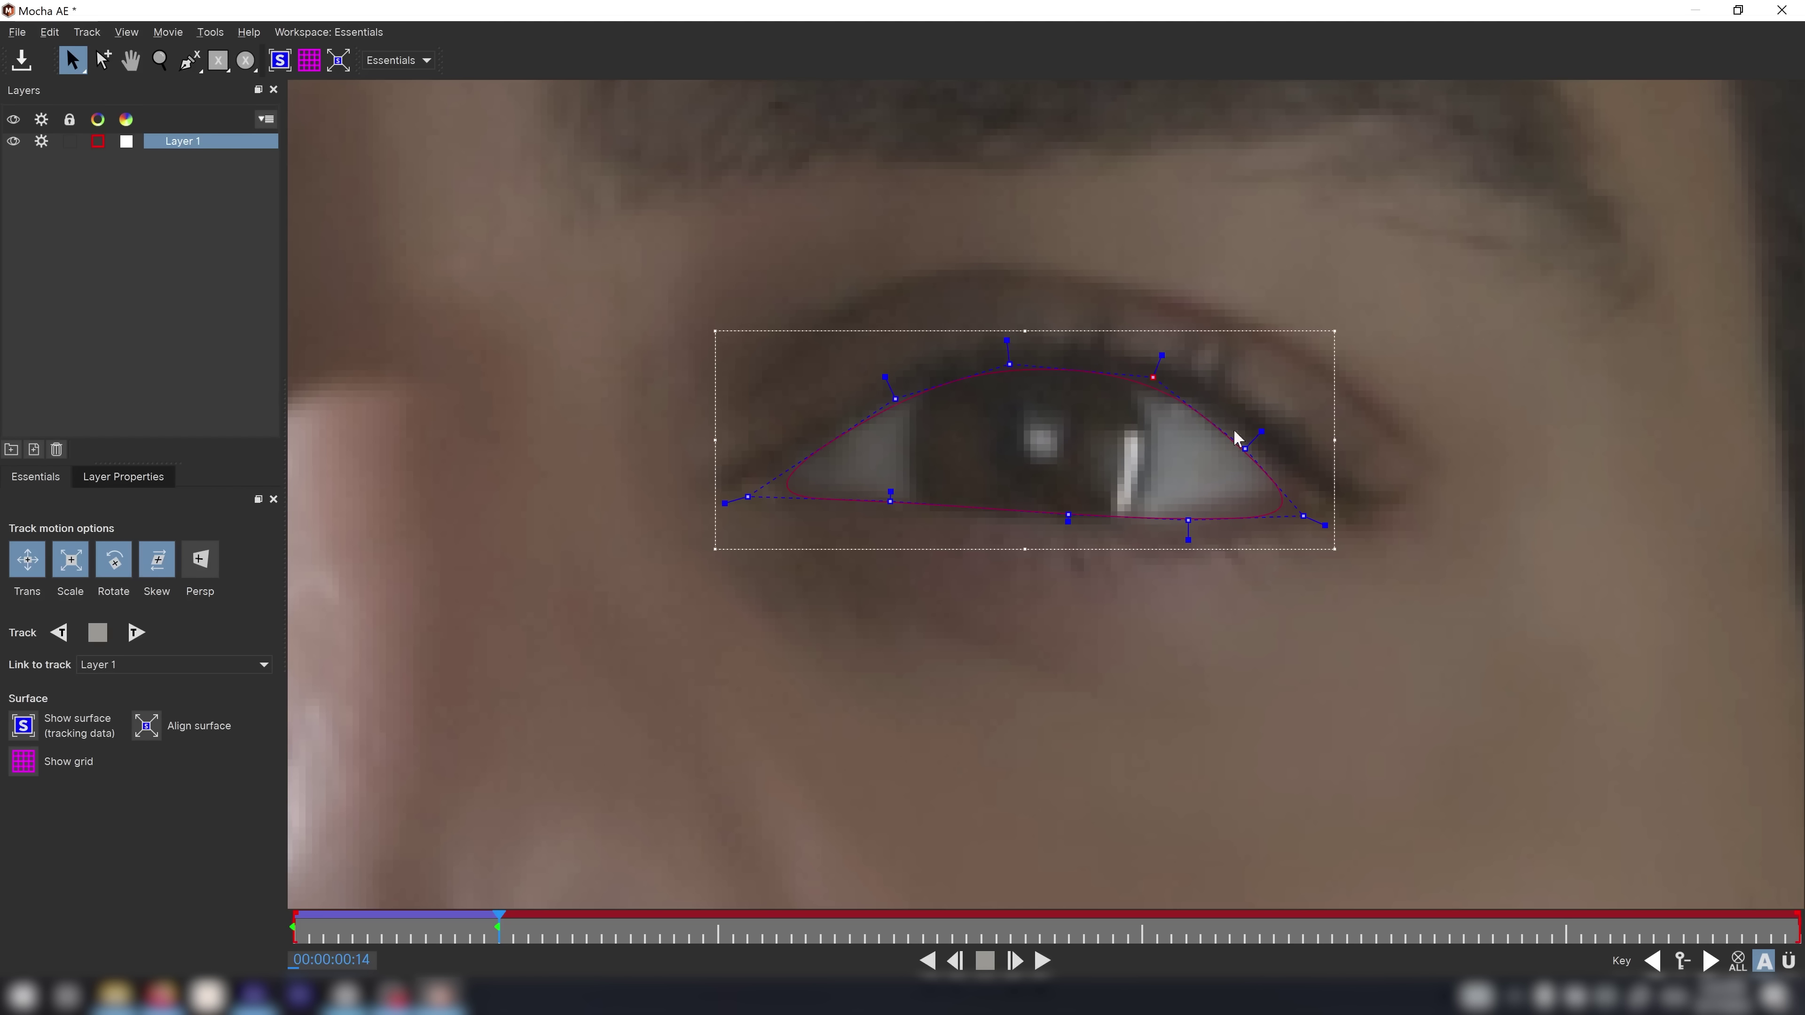
left_click_drag(1235, 447, 1240, 424)
left_click_drag(1301, 521, 1276, 480)
left_click_drag(1189, 520, 1191, 504)
left_click_drag(747, 497, 761, 474)
Track the eye spline a few frames beyond frame 14, stop, and realign its upper and lower points with the eyelids
left_click(136, 632)
left_click(98, 633)
left_click_drag(913, 633, 897, 656)
left_click_drag(1084, 642, 1085, 673)
left_click_drag(1202, 640, 1215, 660)
left_click_drag(1172, 516, 1168, 524)
left_click_drag(1032, 501, 1048, 508)
Continue the forward track, stop before 00:00:01:17, and correct the spline points along the eyelid edges
left_click(136, 633)
left_click(97, 632)
key("x")
left_click_drag(998, 683, 886, 523)
left_click_drag(811, 506, 800, 492)
left_click_drag(942, 469, 943, 458)
left_click_drag(1061, 494, 1077, 486)
left_click_drag(1158, 543, 1178, 532)
Track the eye spline through the remaining frames to the clip's end, pausing to correct points where the outline drifts off the eyelids
left_click(136, 632)
left_click(97, 633)
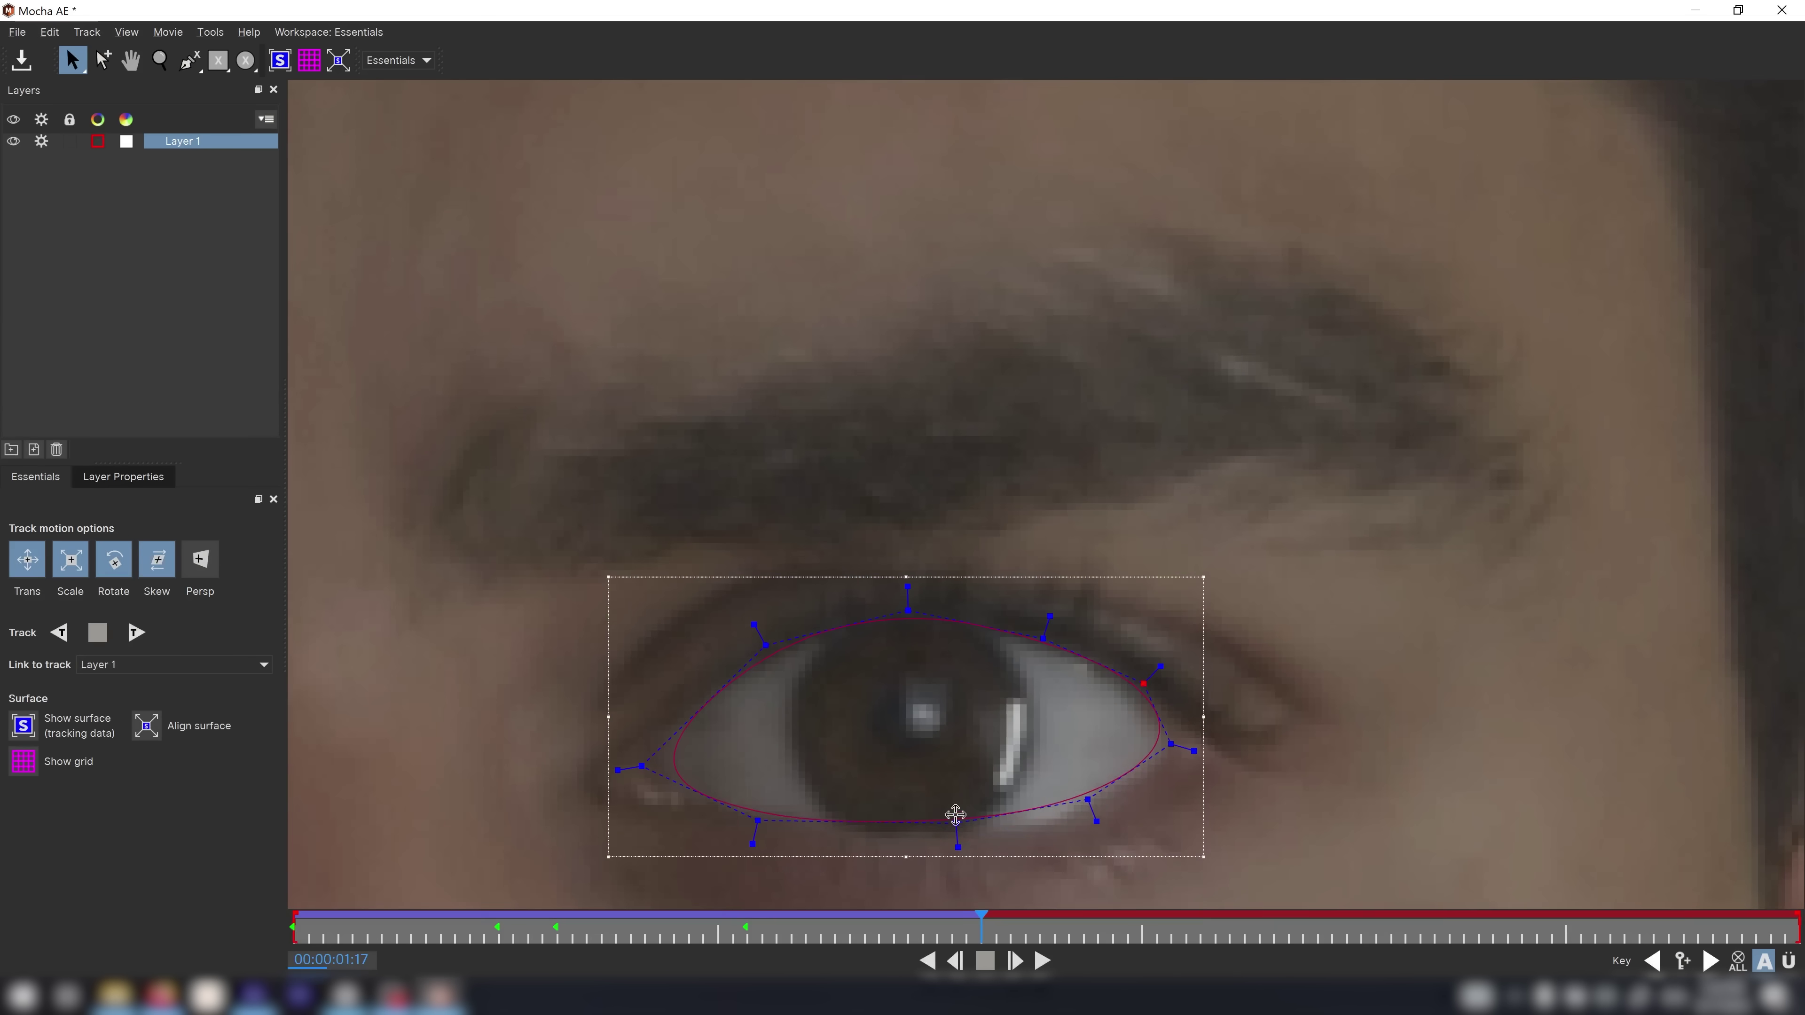
left_click(149, 643)
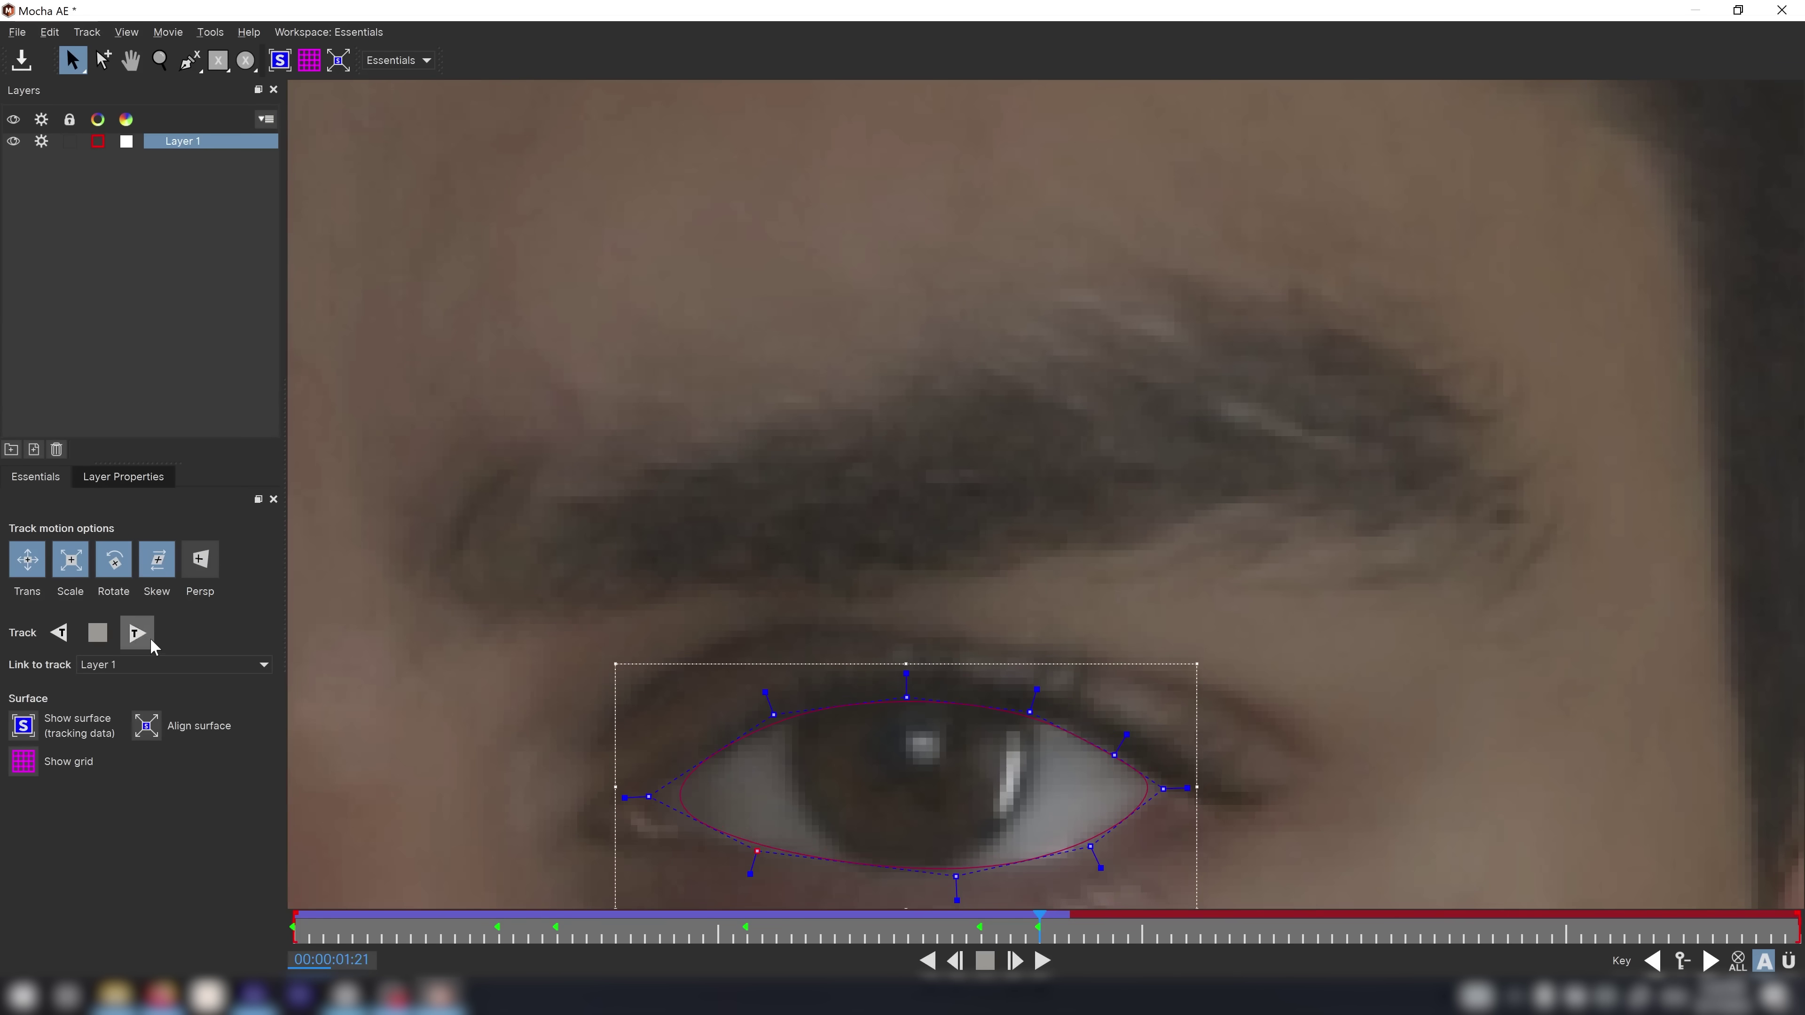
left_click(97, 632)
left_click_drag(1044, 726, 1049, 736)
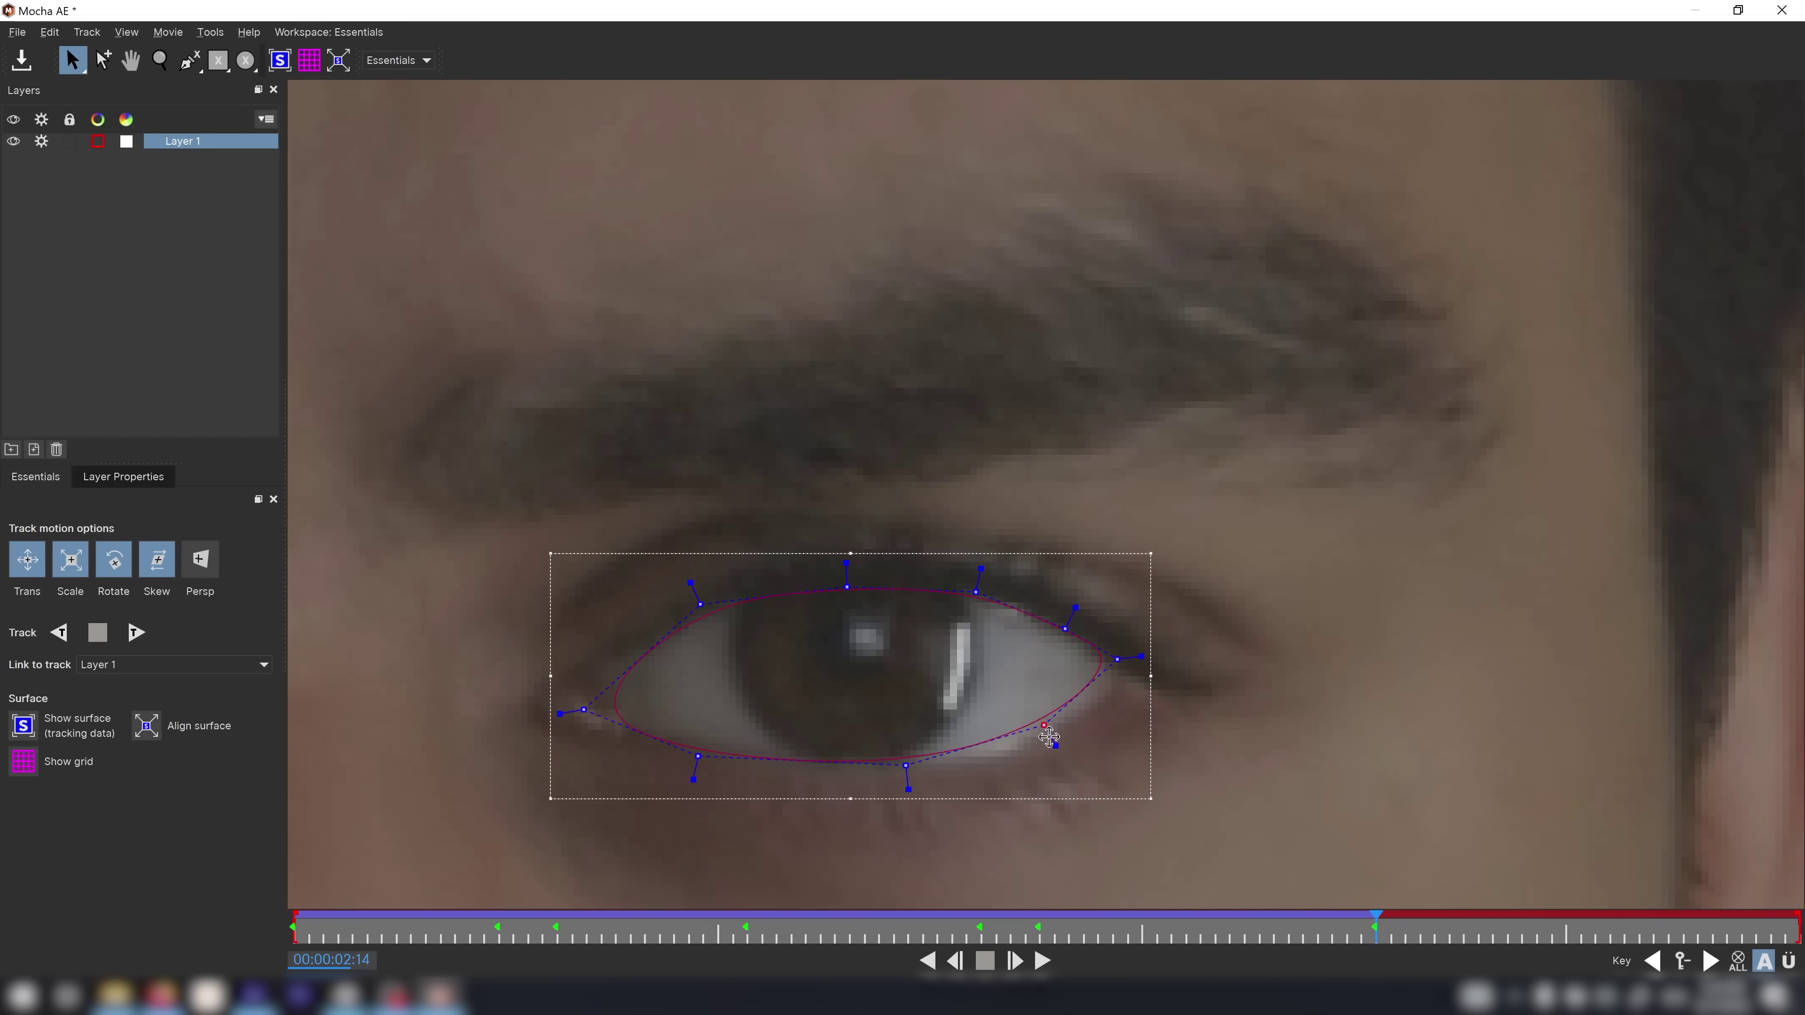
left_click(136, 632)
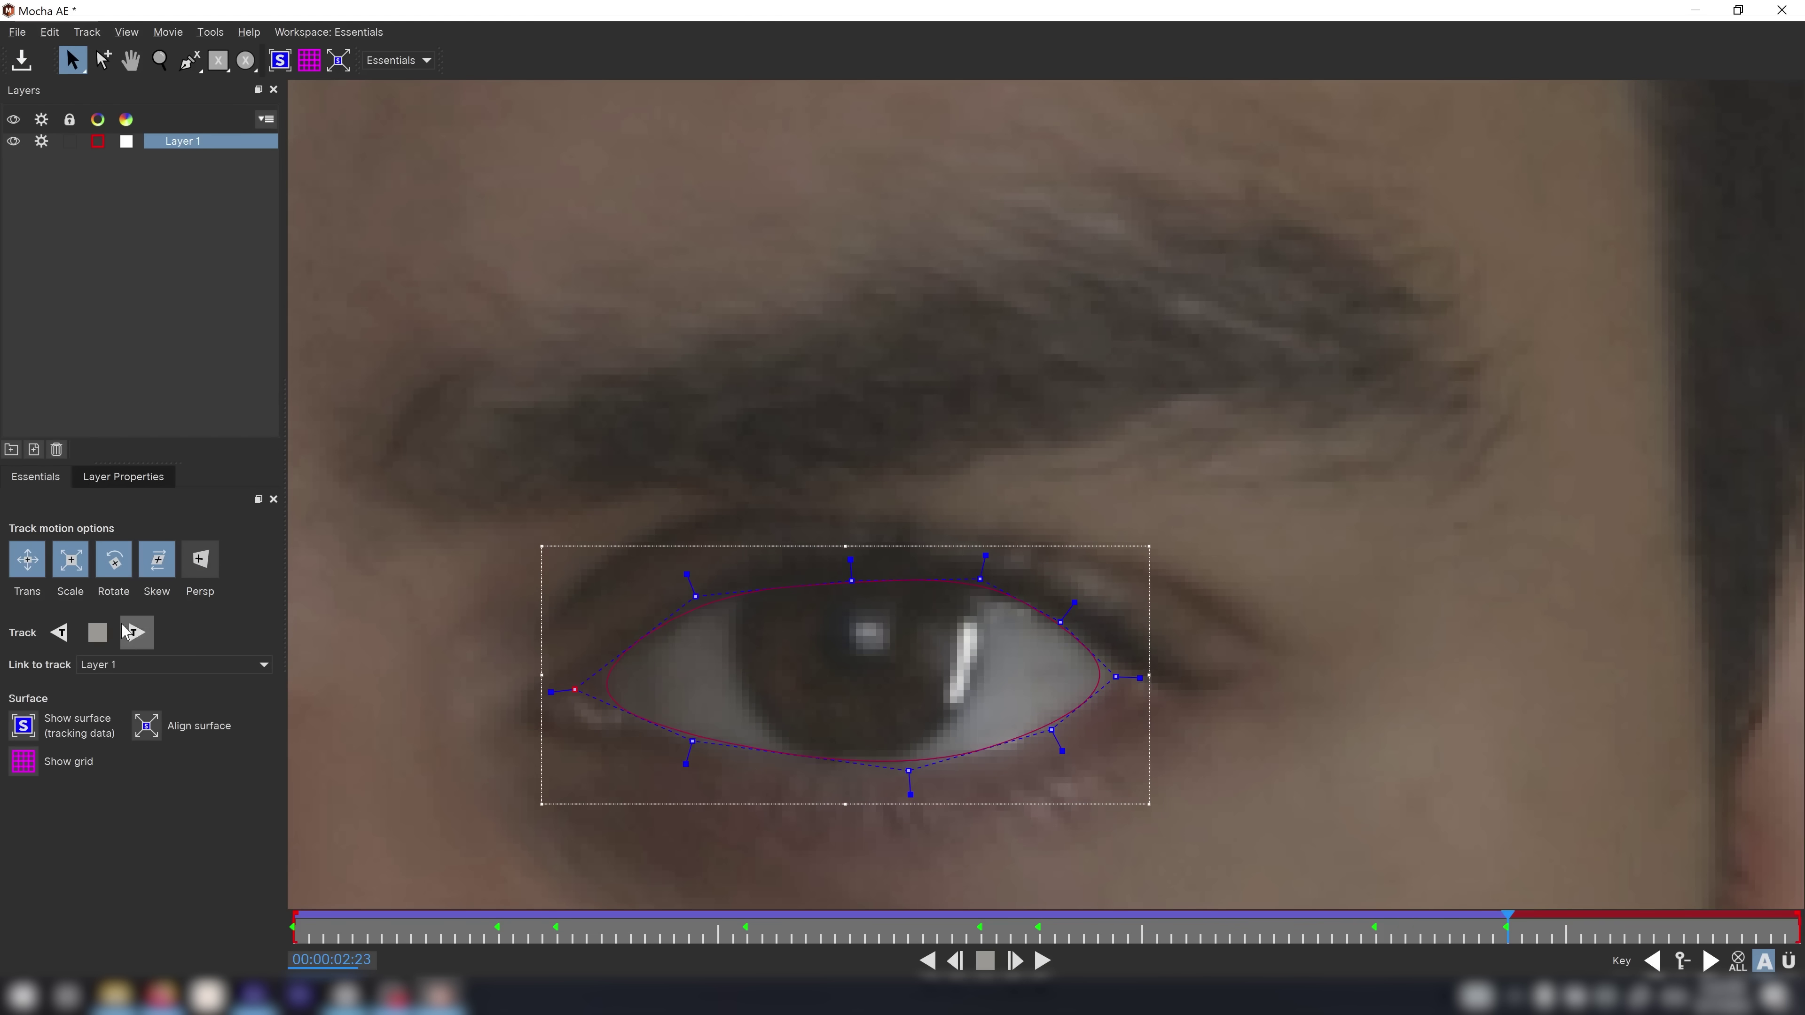
left_click(136, 632)
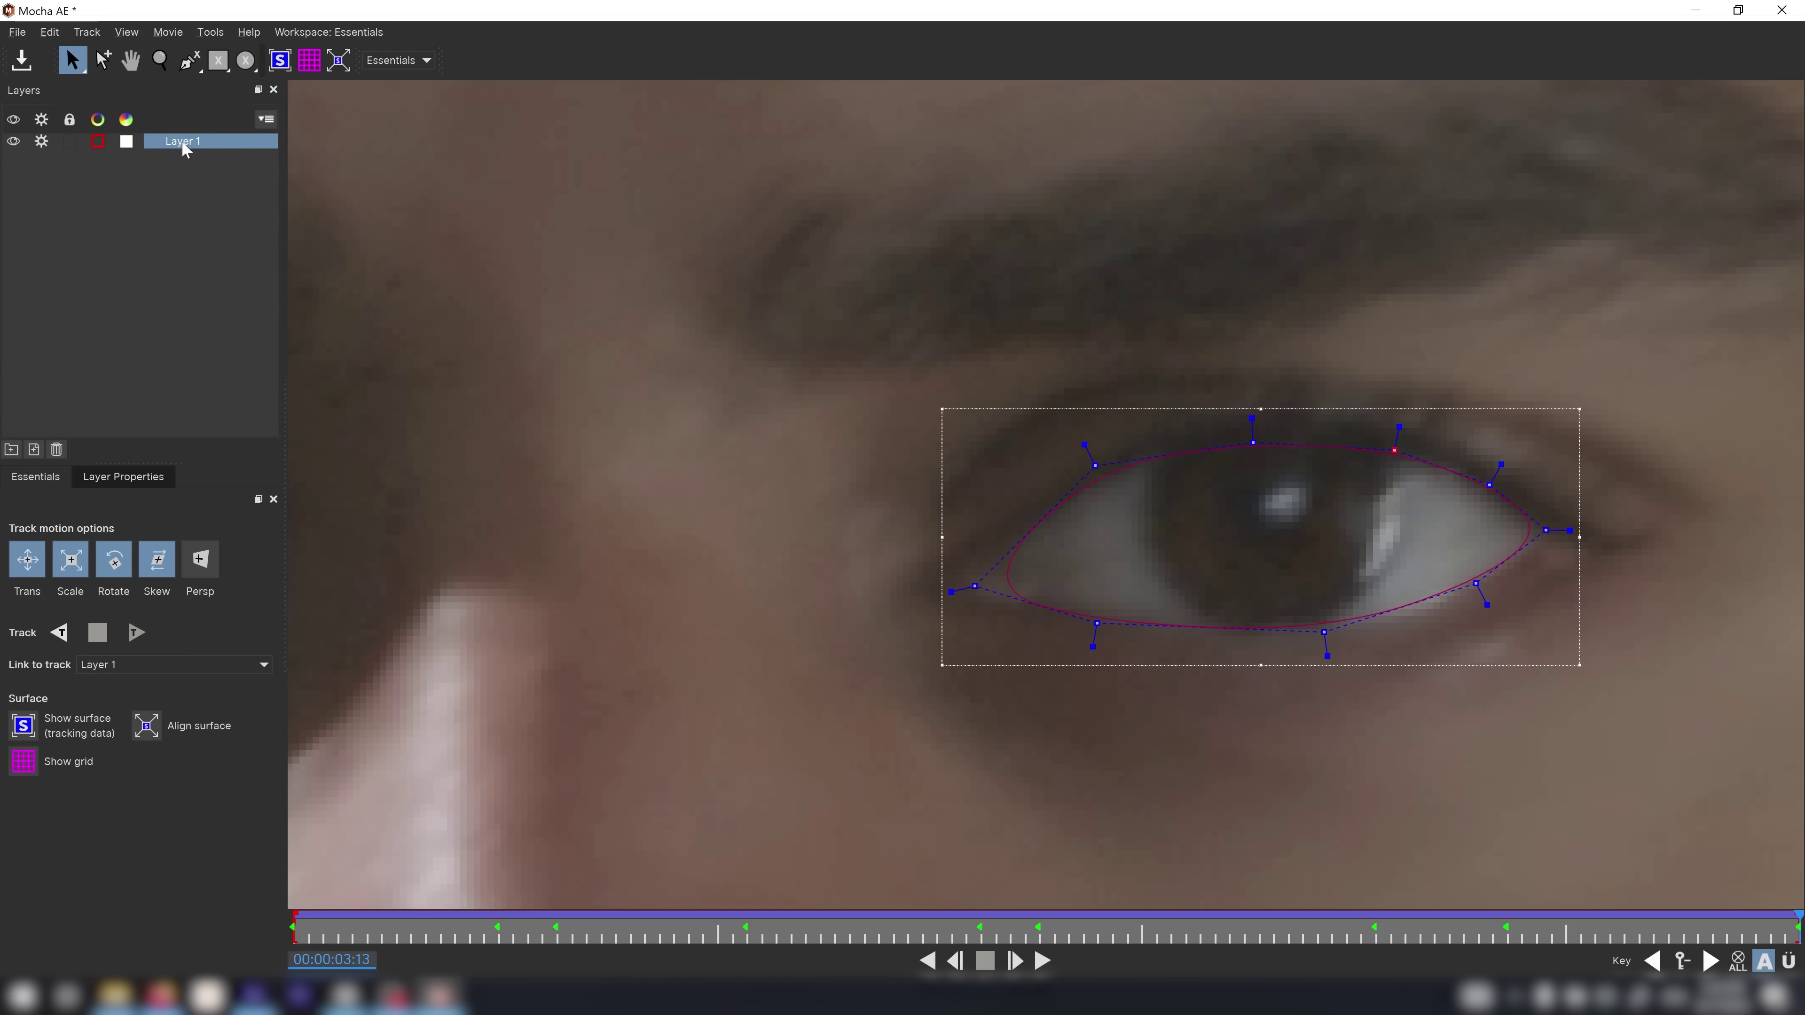
Rename the tracked eye layer to "Left Eye"
double_click(183, 143)
type("Le")
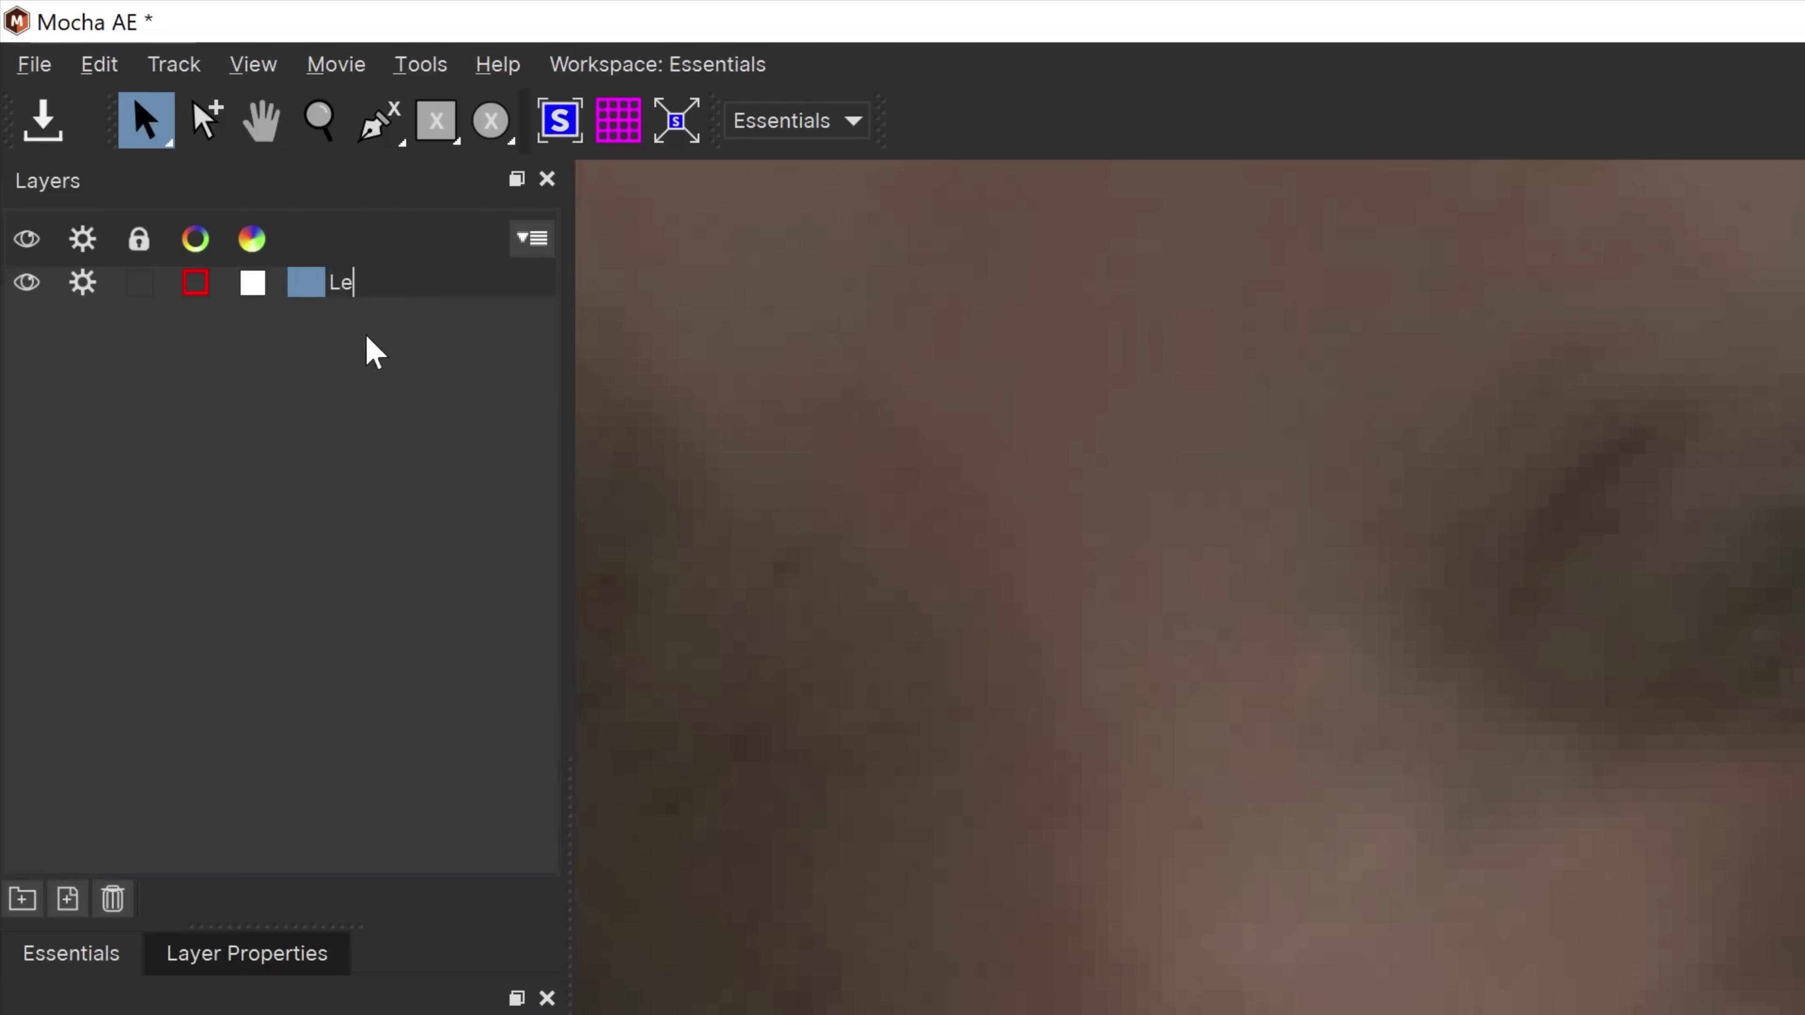
type("ft Eye")
key("Return")
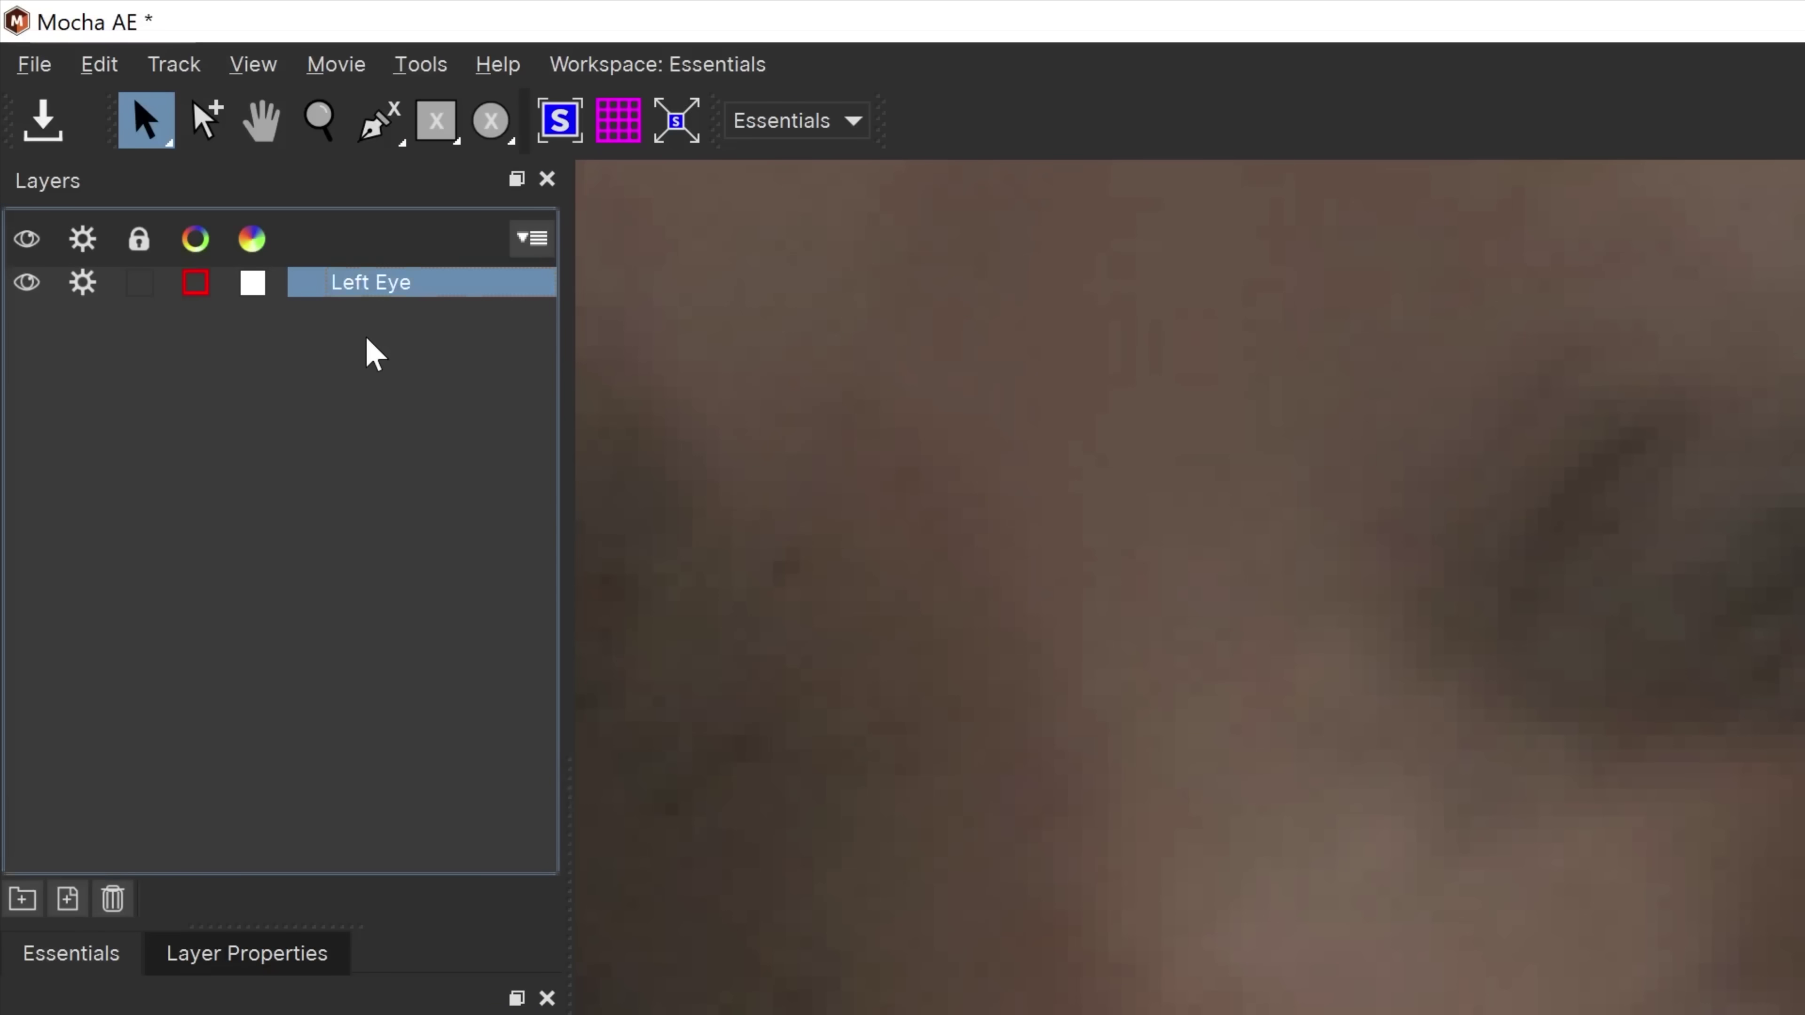
Deselect the Left Eye layer, view the other eye, and close Mocha AE to return to the After Effects composition
left_click(362, 370)
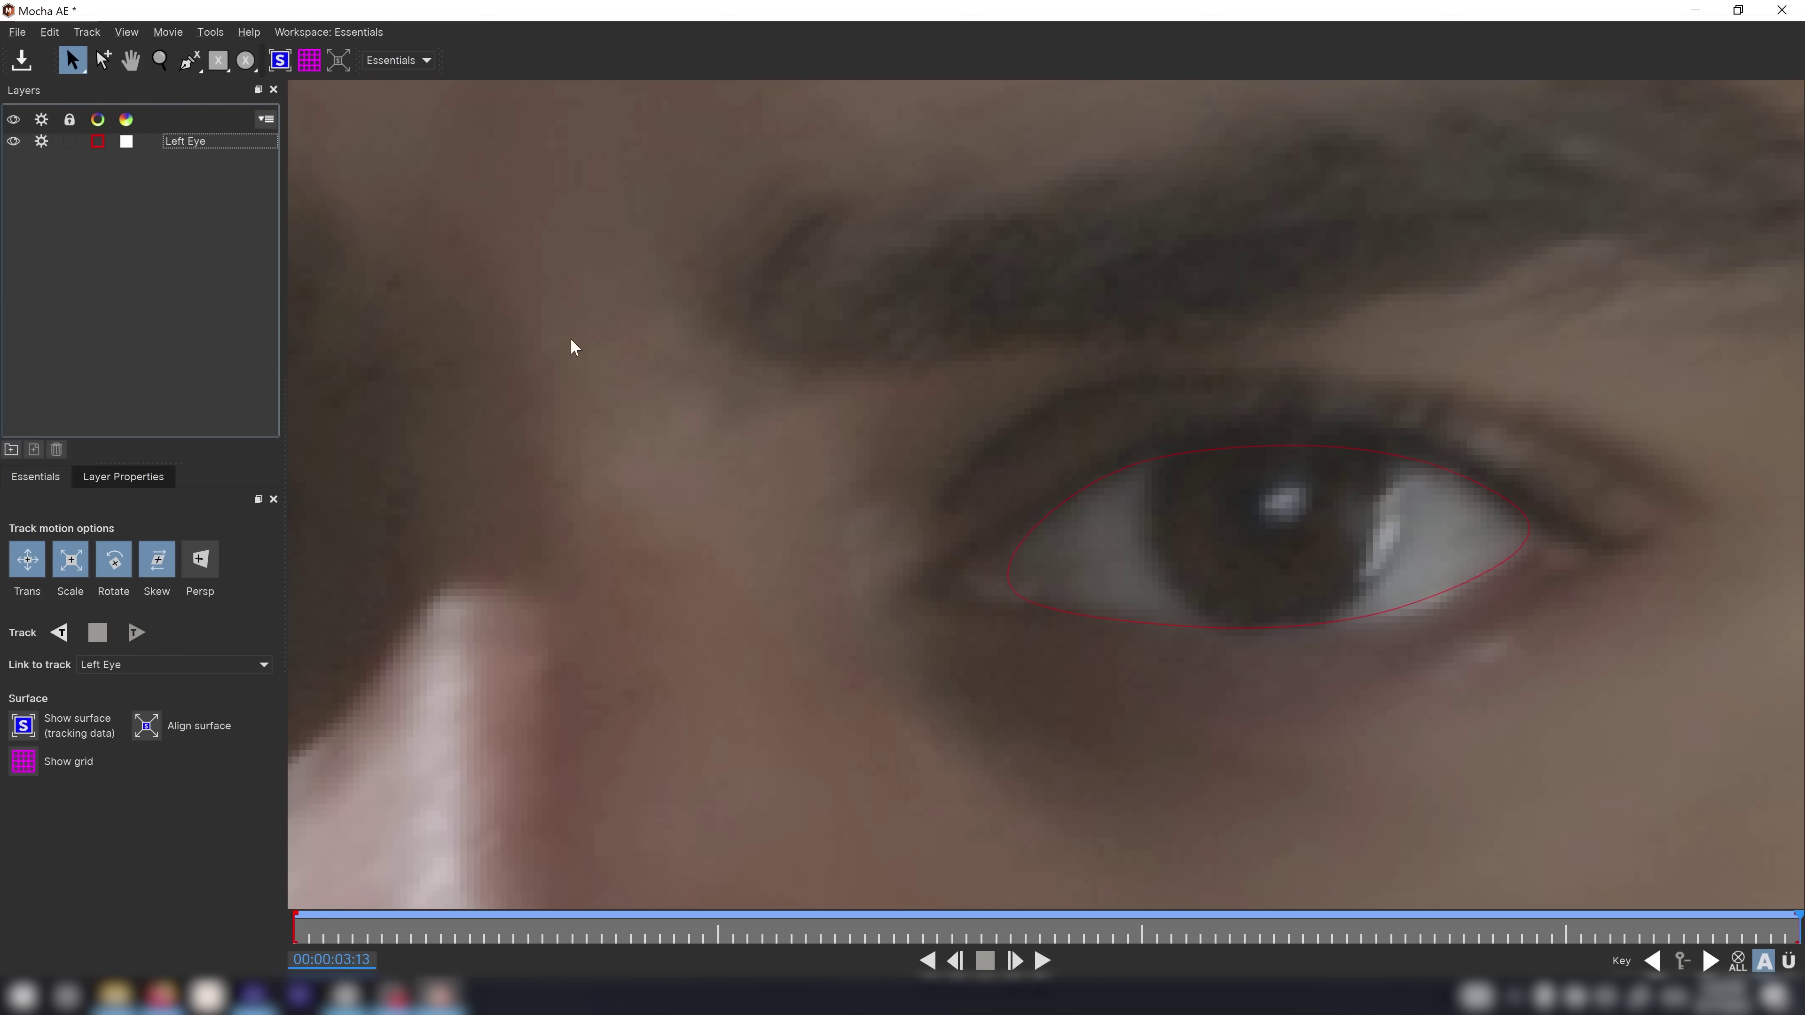
left_click_drag(456, 499, 946, 398)
left_click_drag(462, 456, 931, 423)
left_click_drag(819, 442, 934, 439)
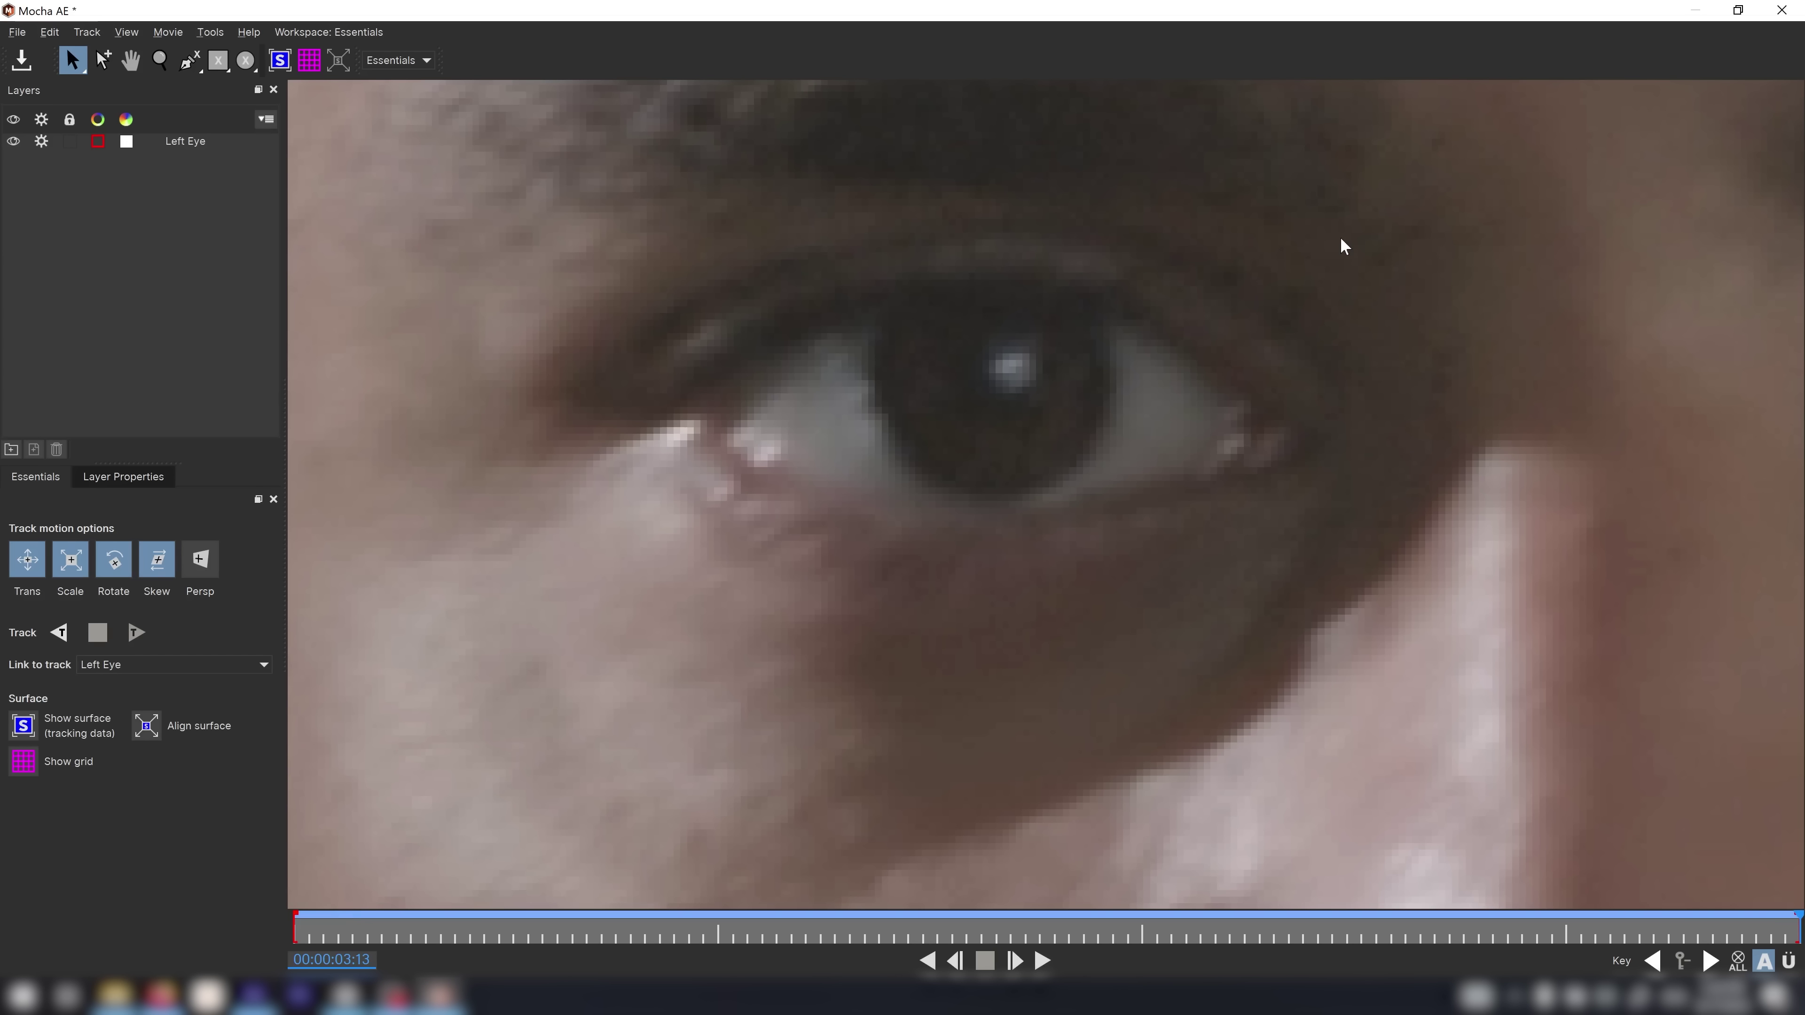
left_click(1794, 18)
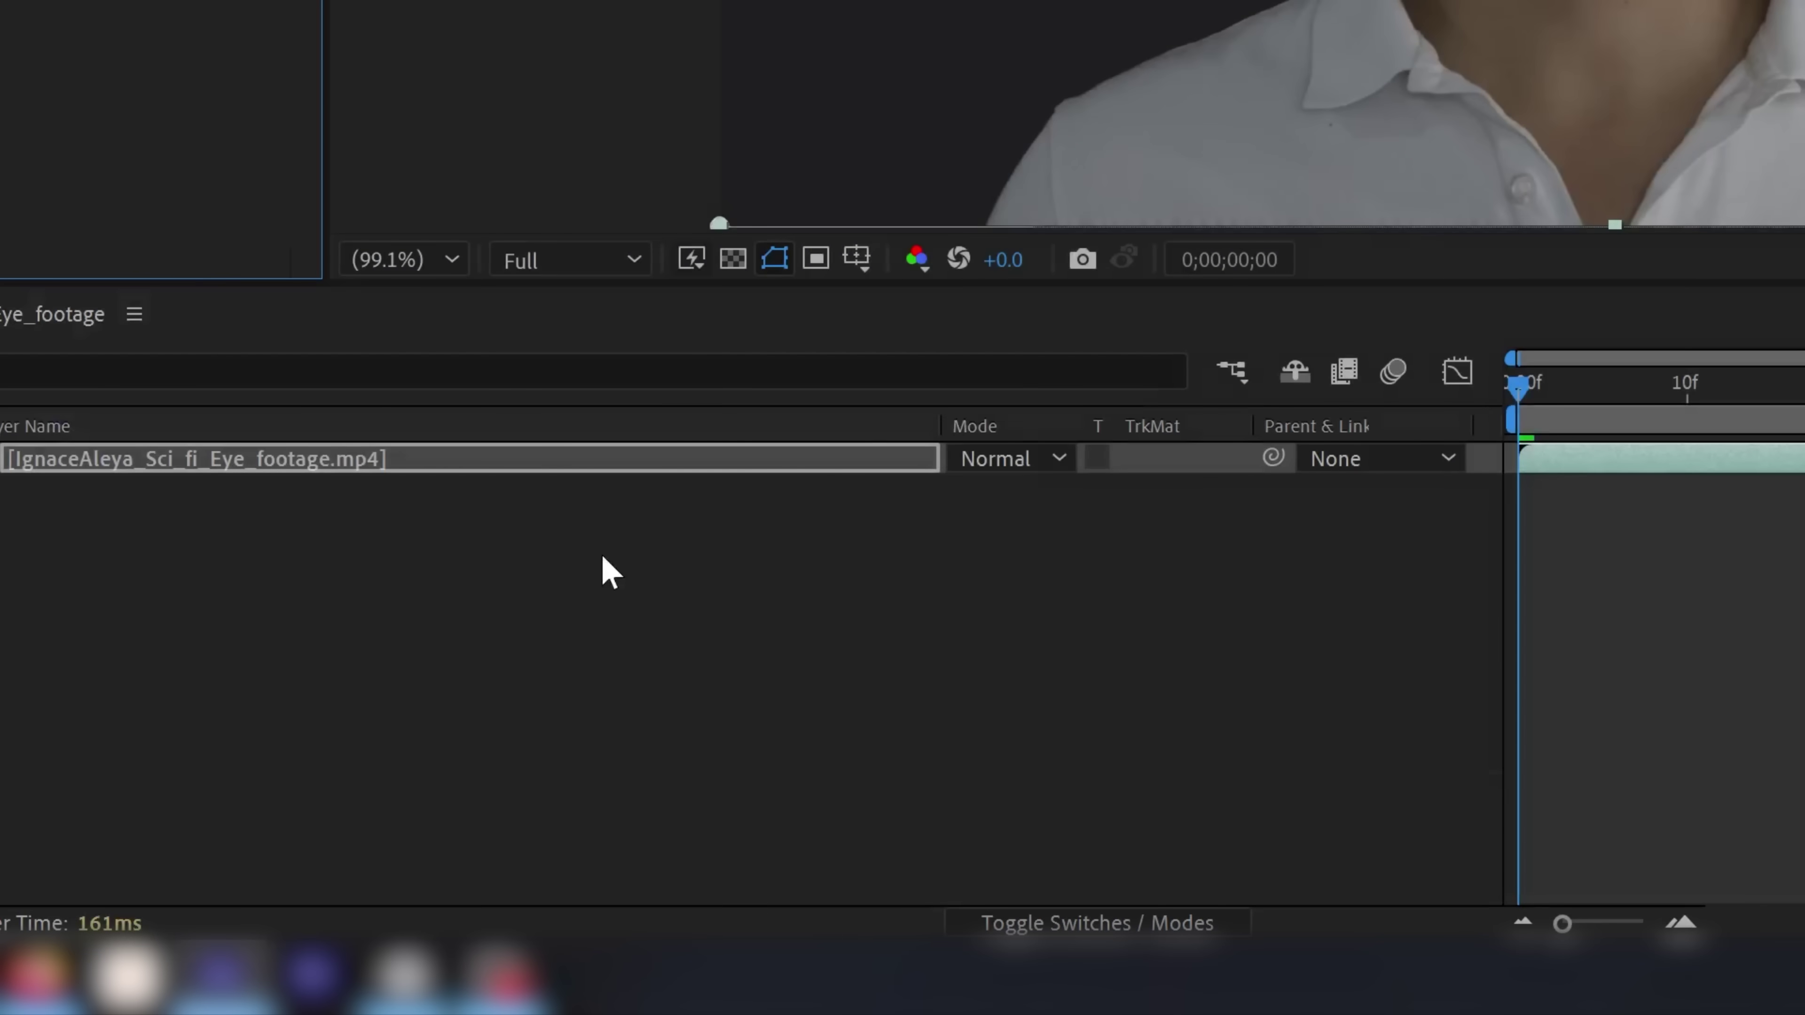
Create a null object in the composition and rename it "Tracking DATA"
right_click(602, 558)
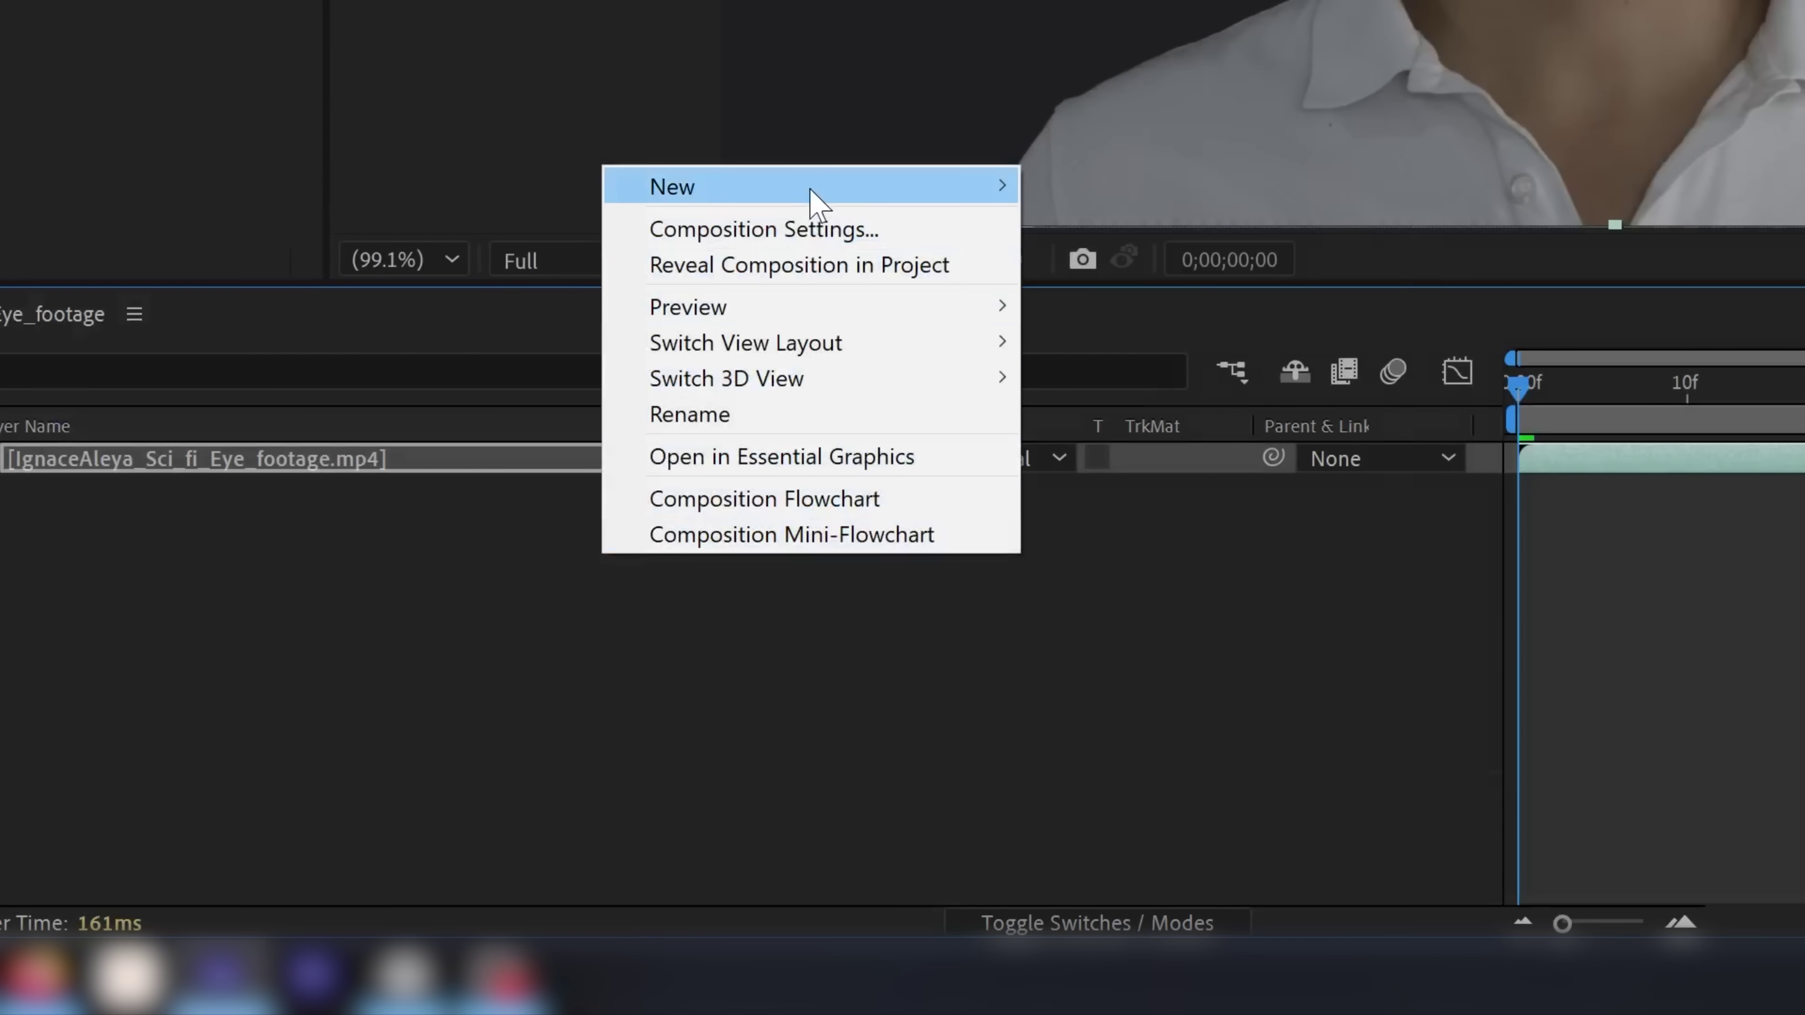
mouse_move(811, 191)
left_click(1166, 388)
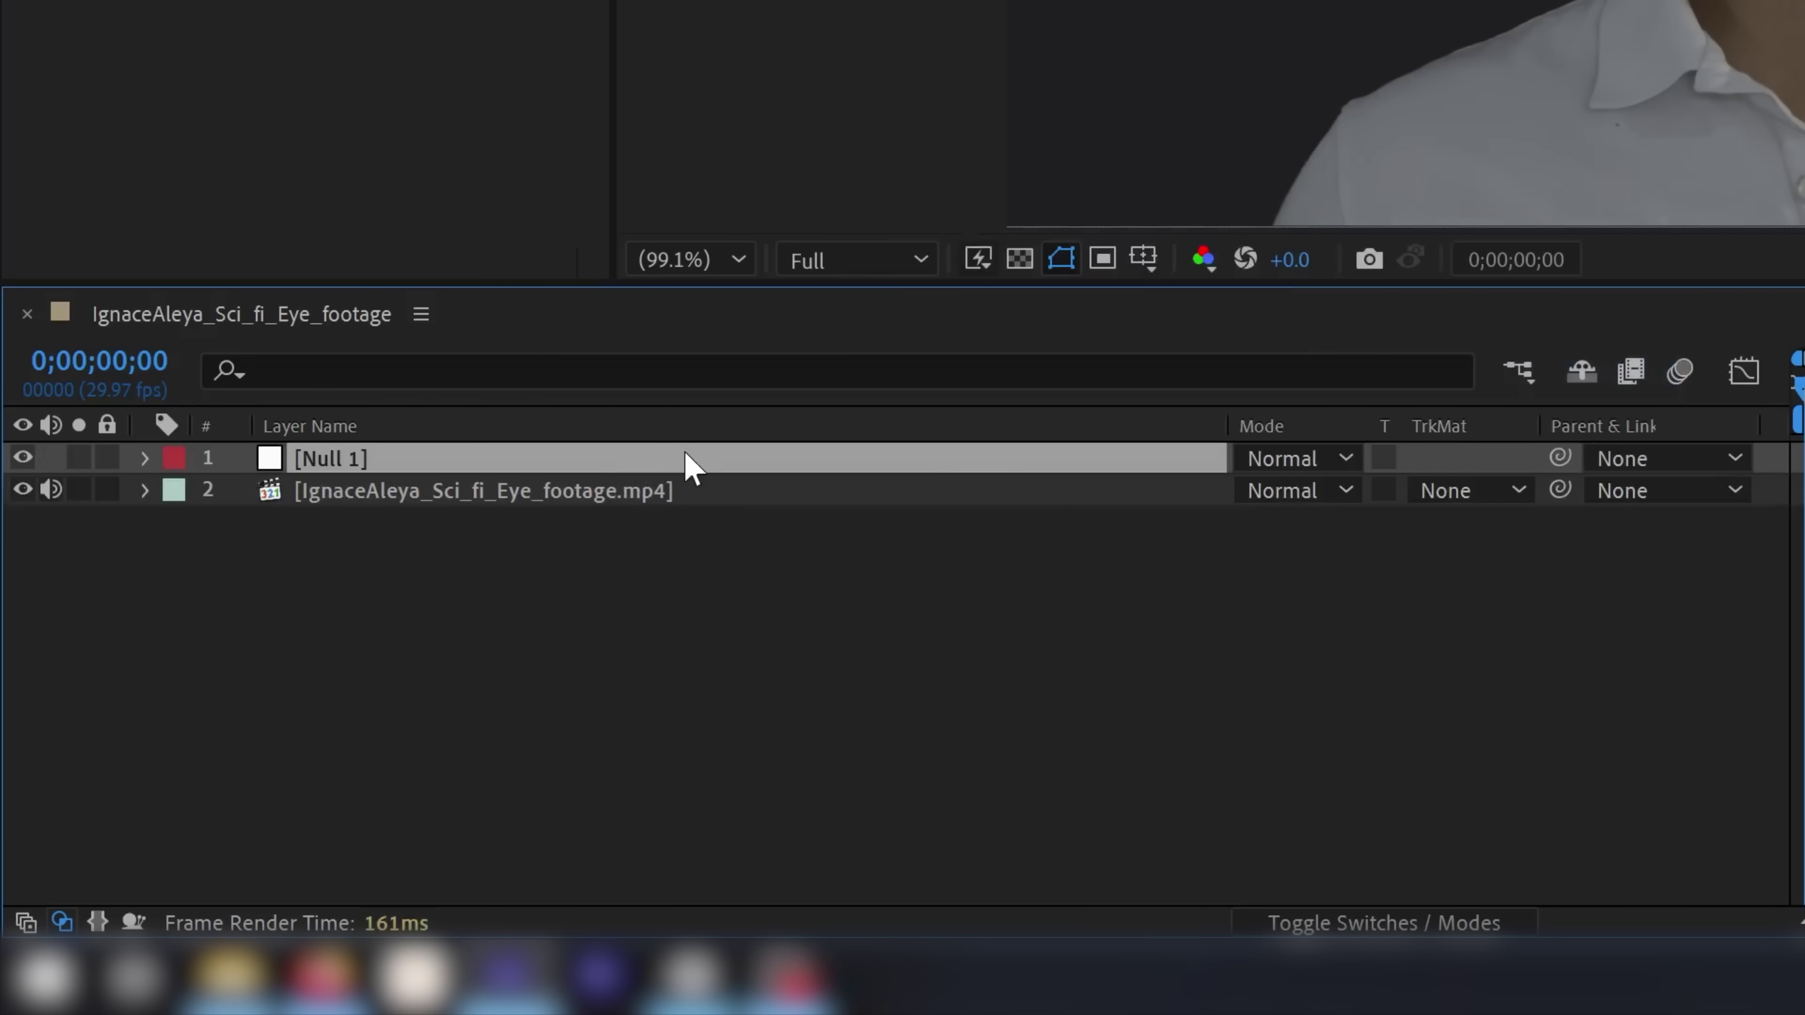
key("Return")
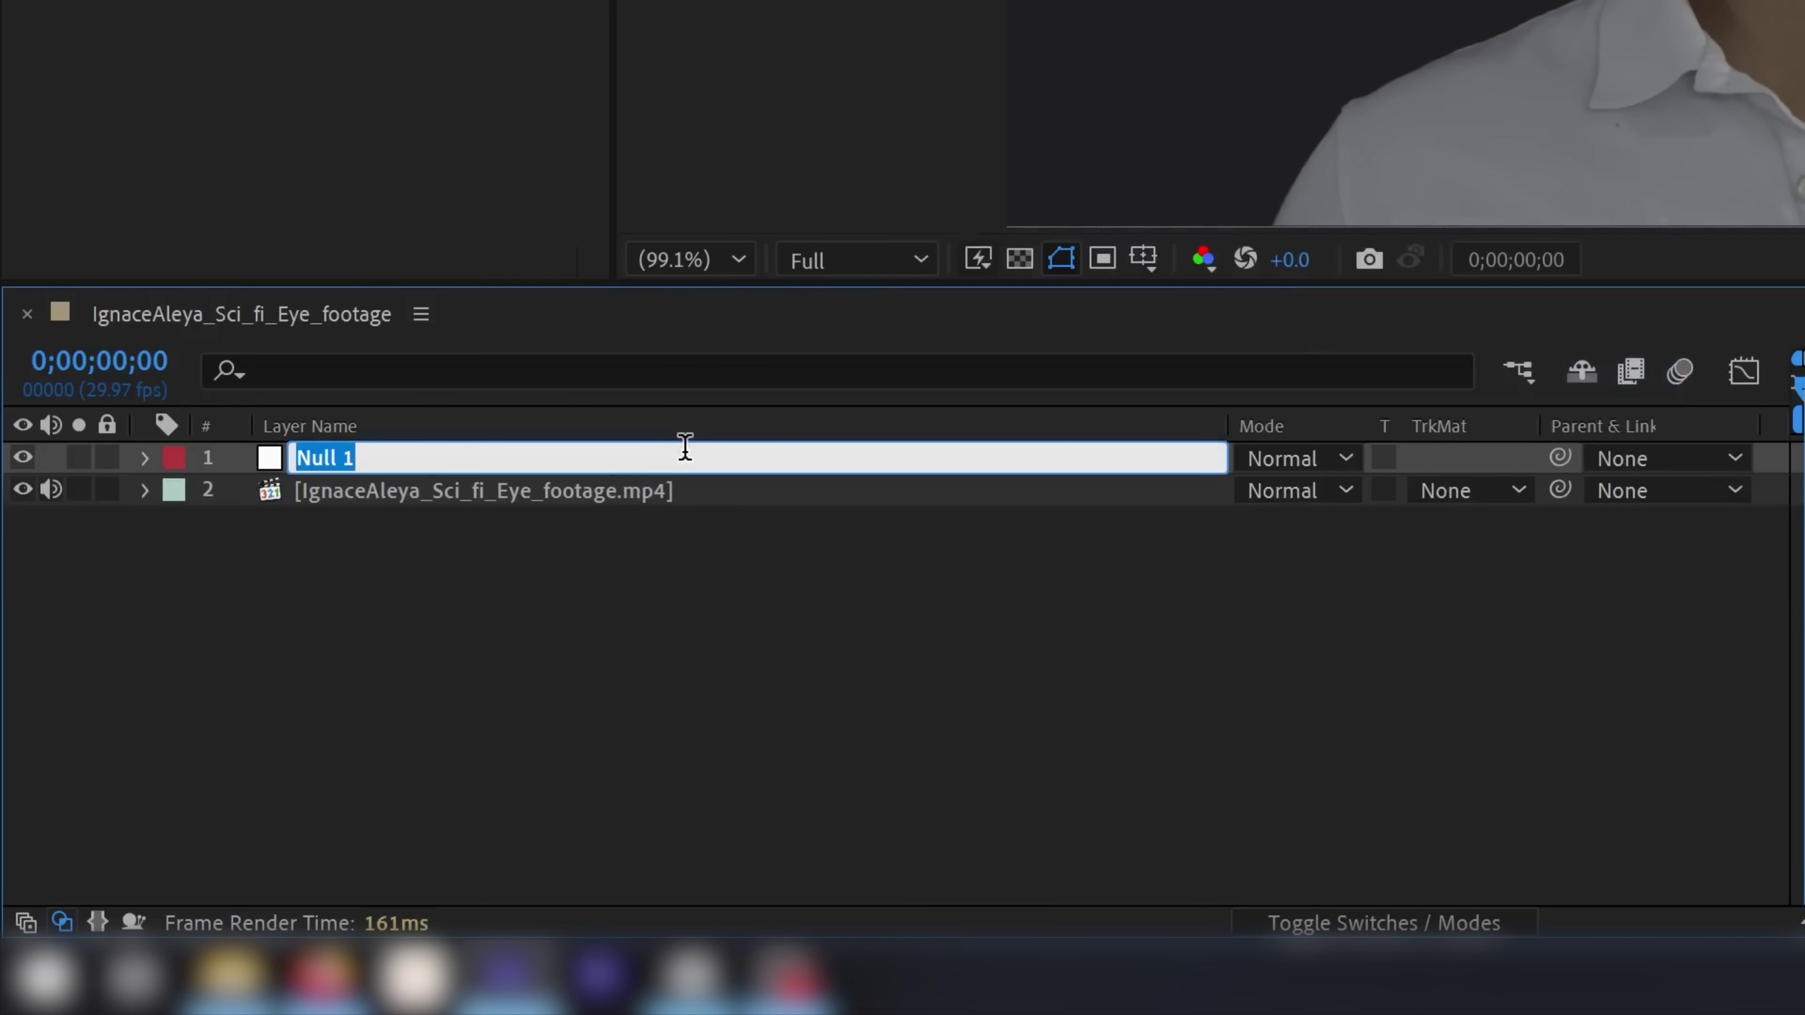
type("Tra")
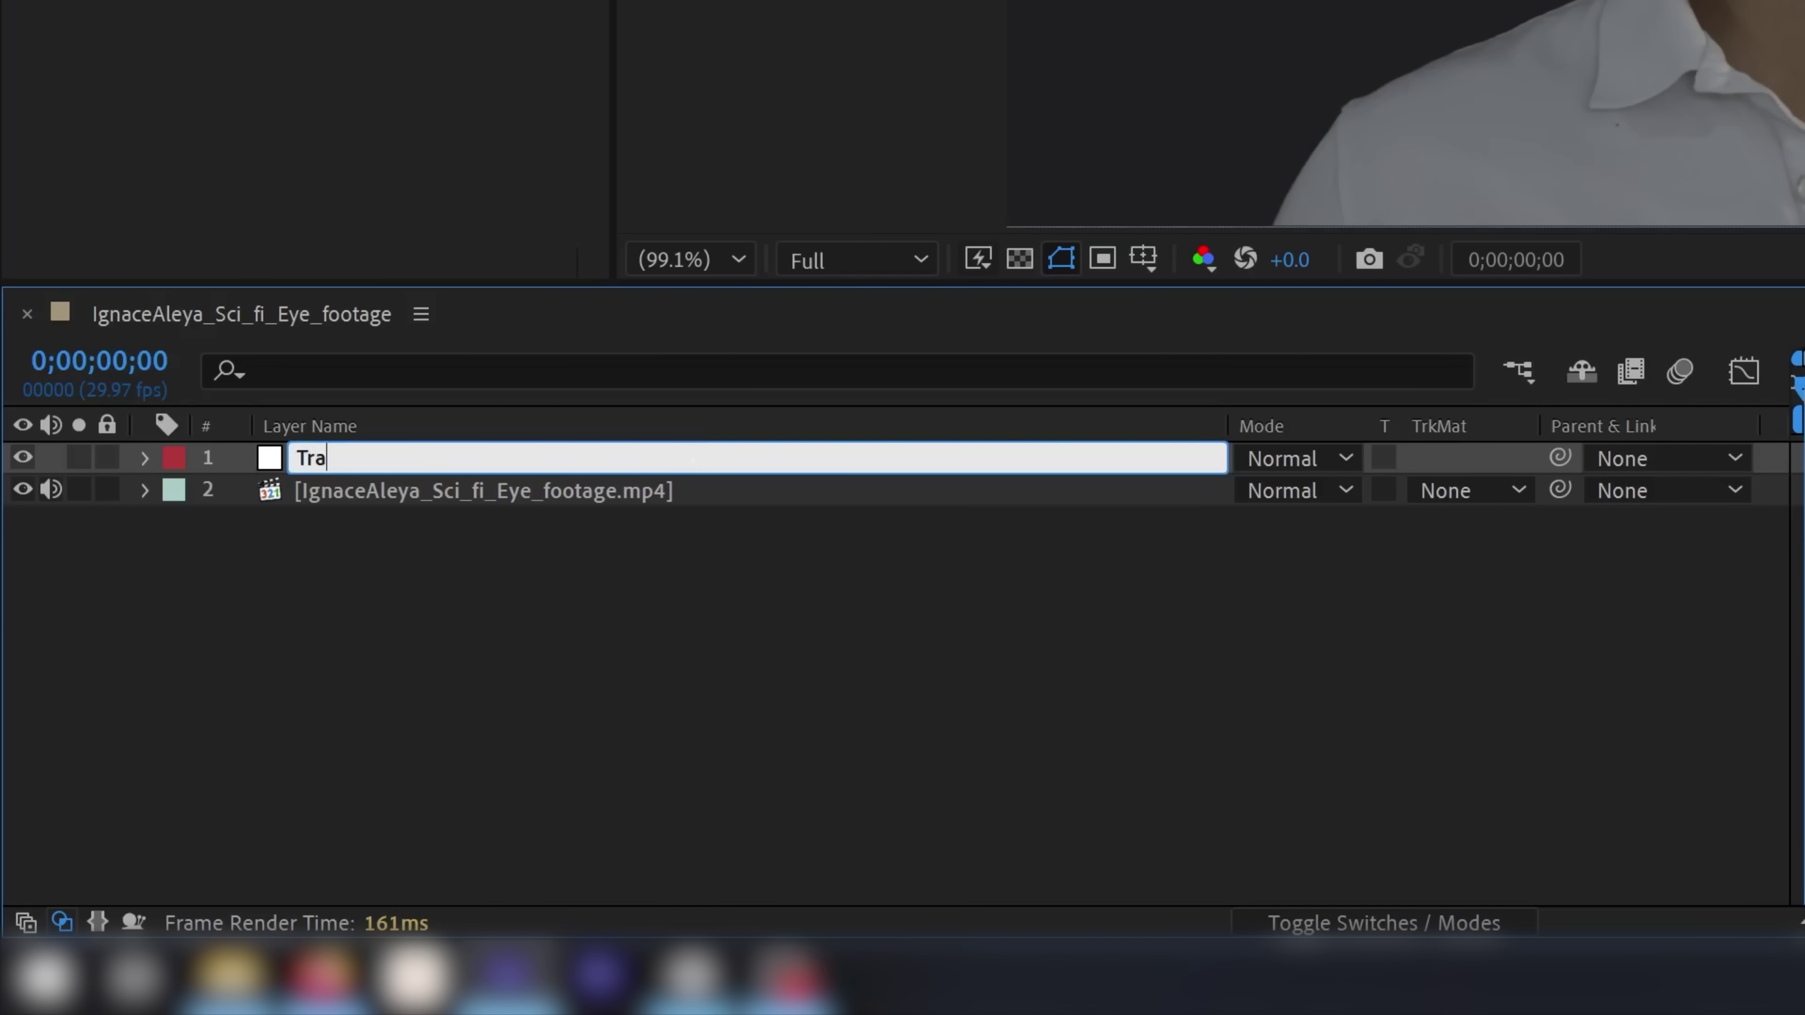
type("cking DATA")
key("Return")
Create track data for the footage layer in Mocha AE from the Left Eye track
left_click(565, 492)
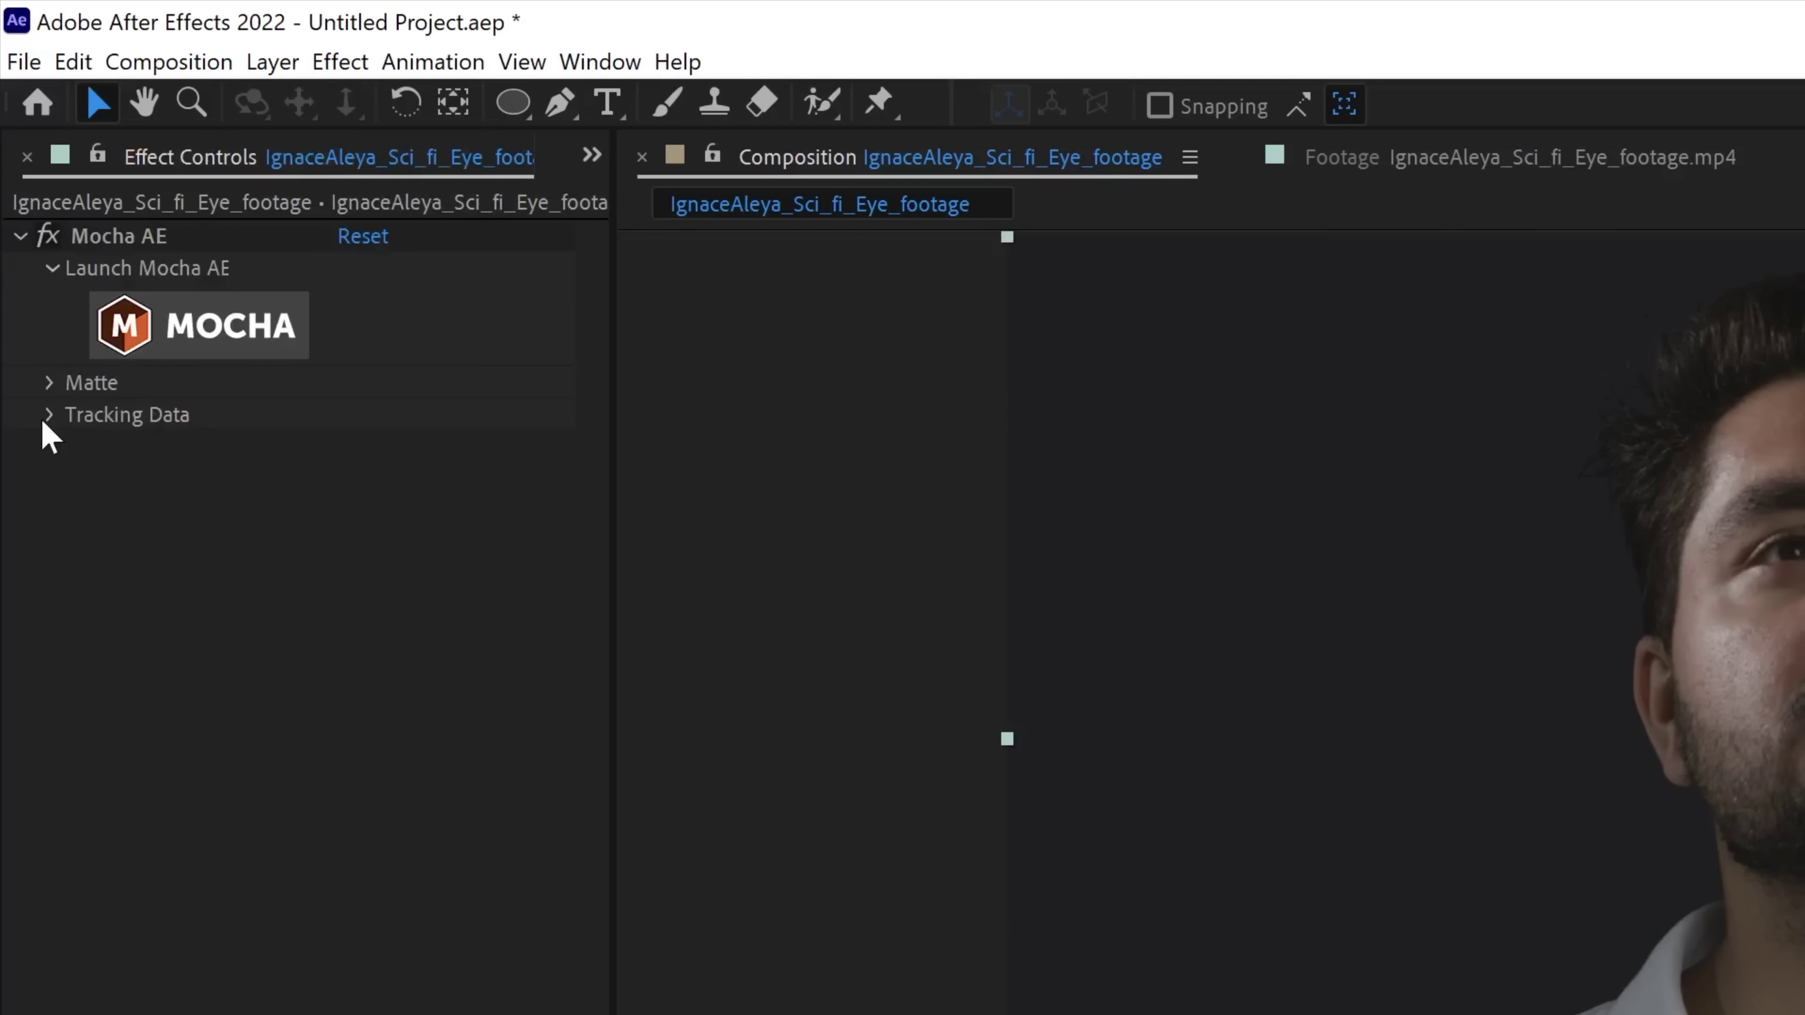
left_click(49, 415)
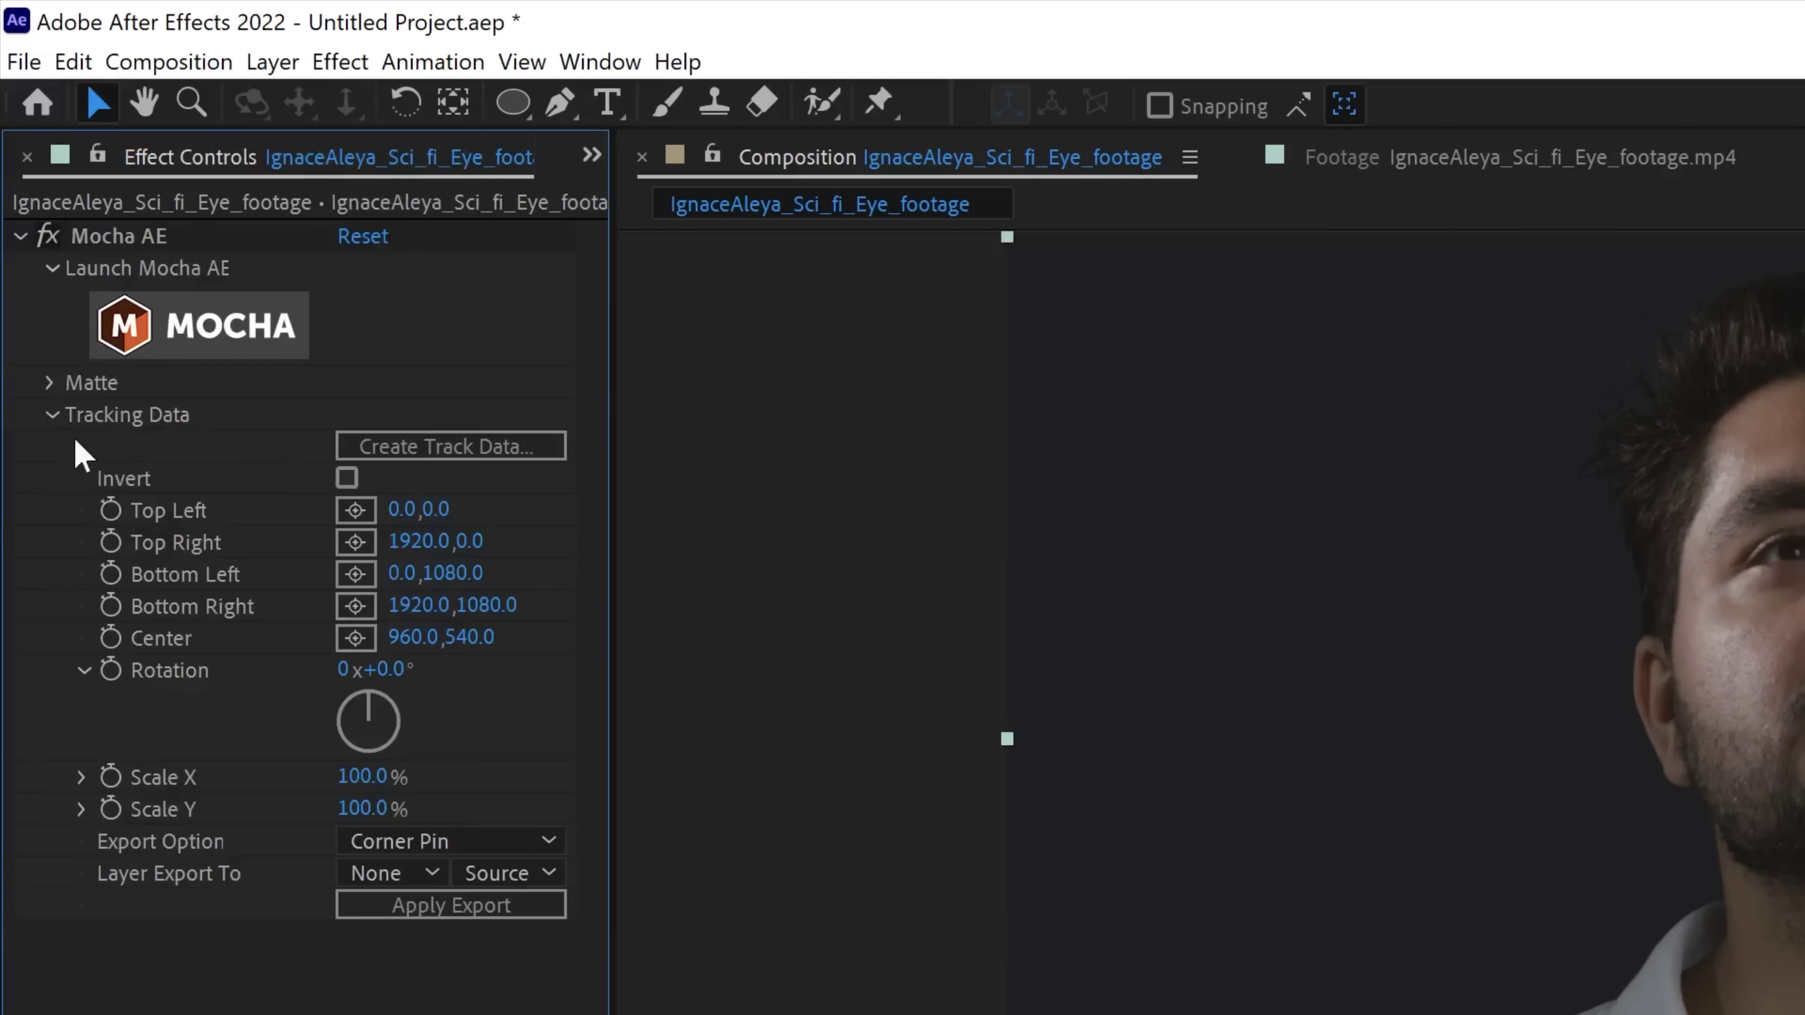
left_click(409, 455)
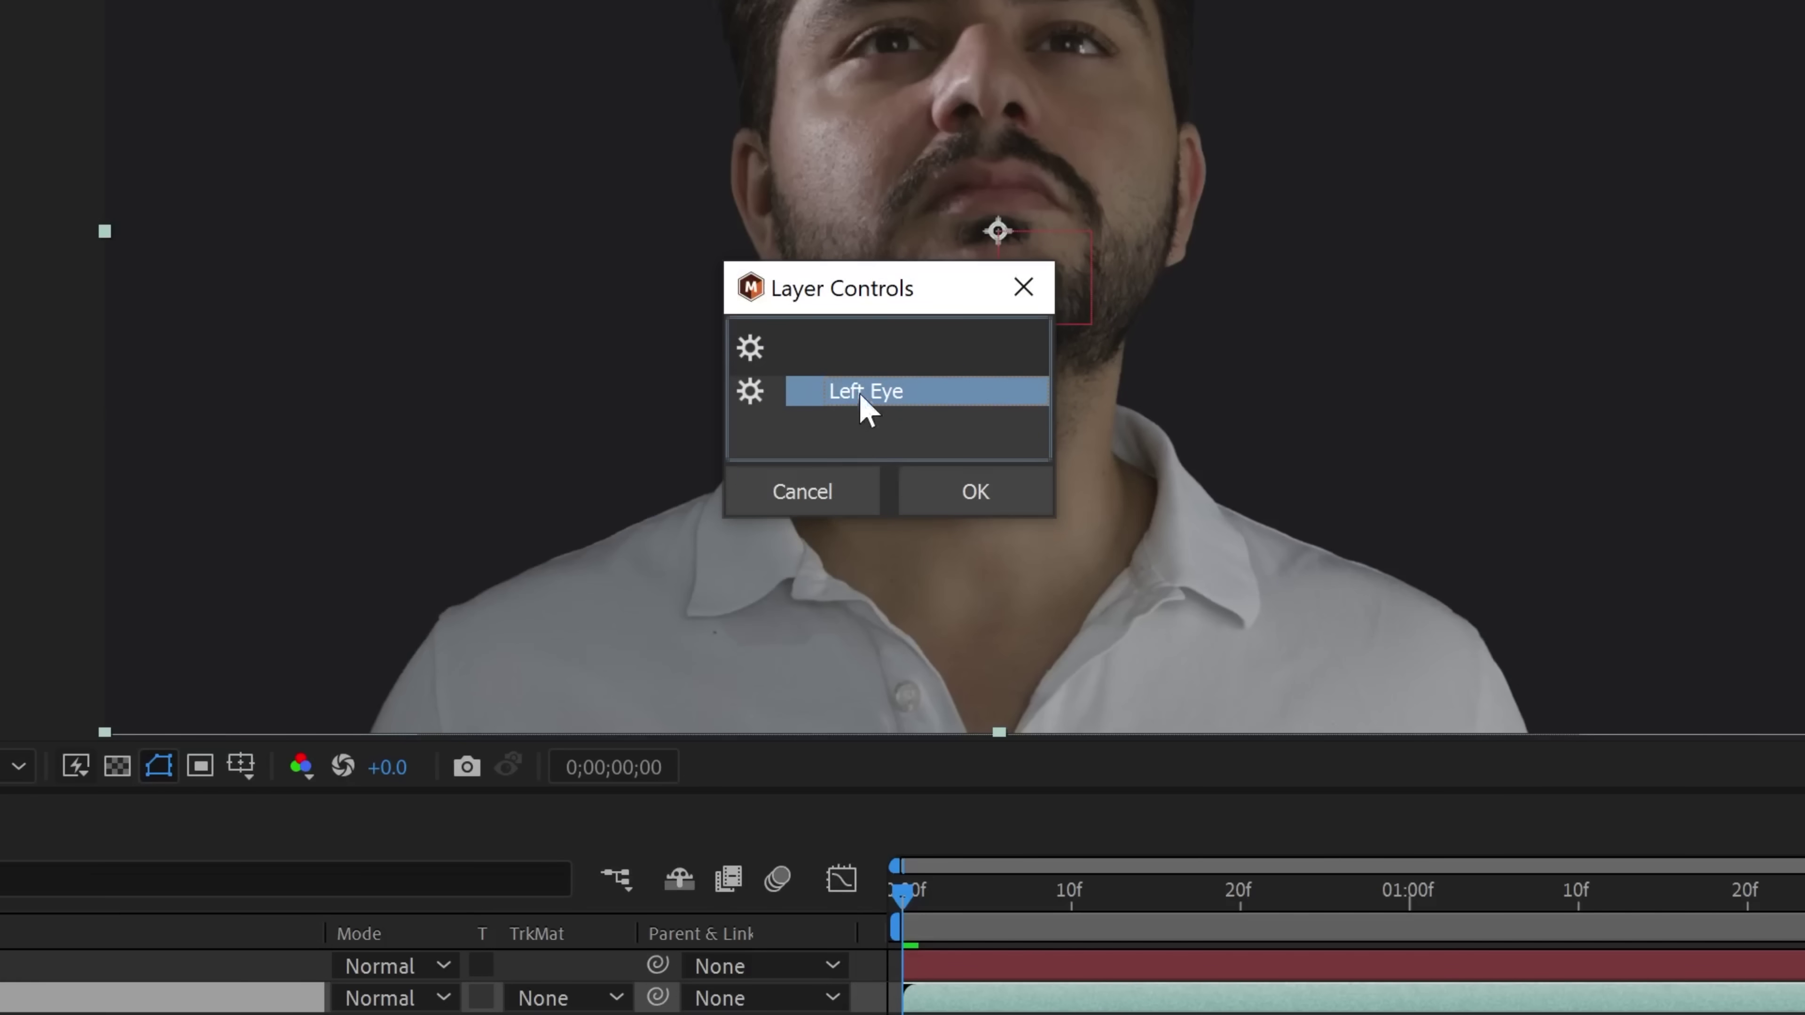
left_click(958, 497)
Export the track data as Transform to the Tracking DATA layer and apply the export
left_click(419, 484)
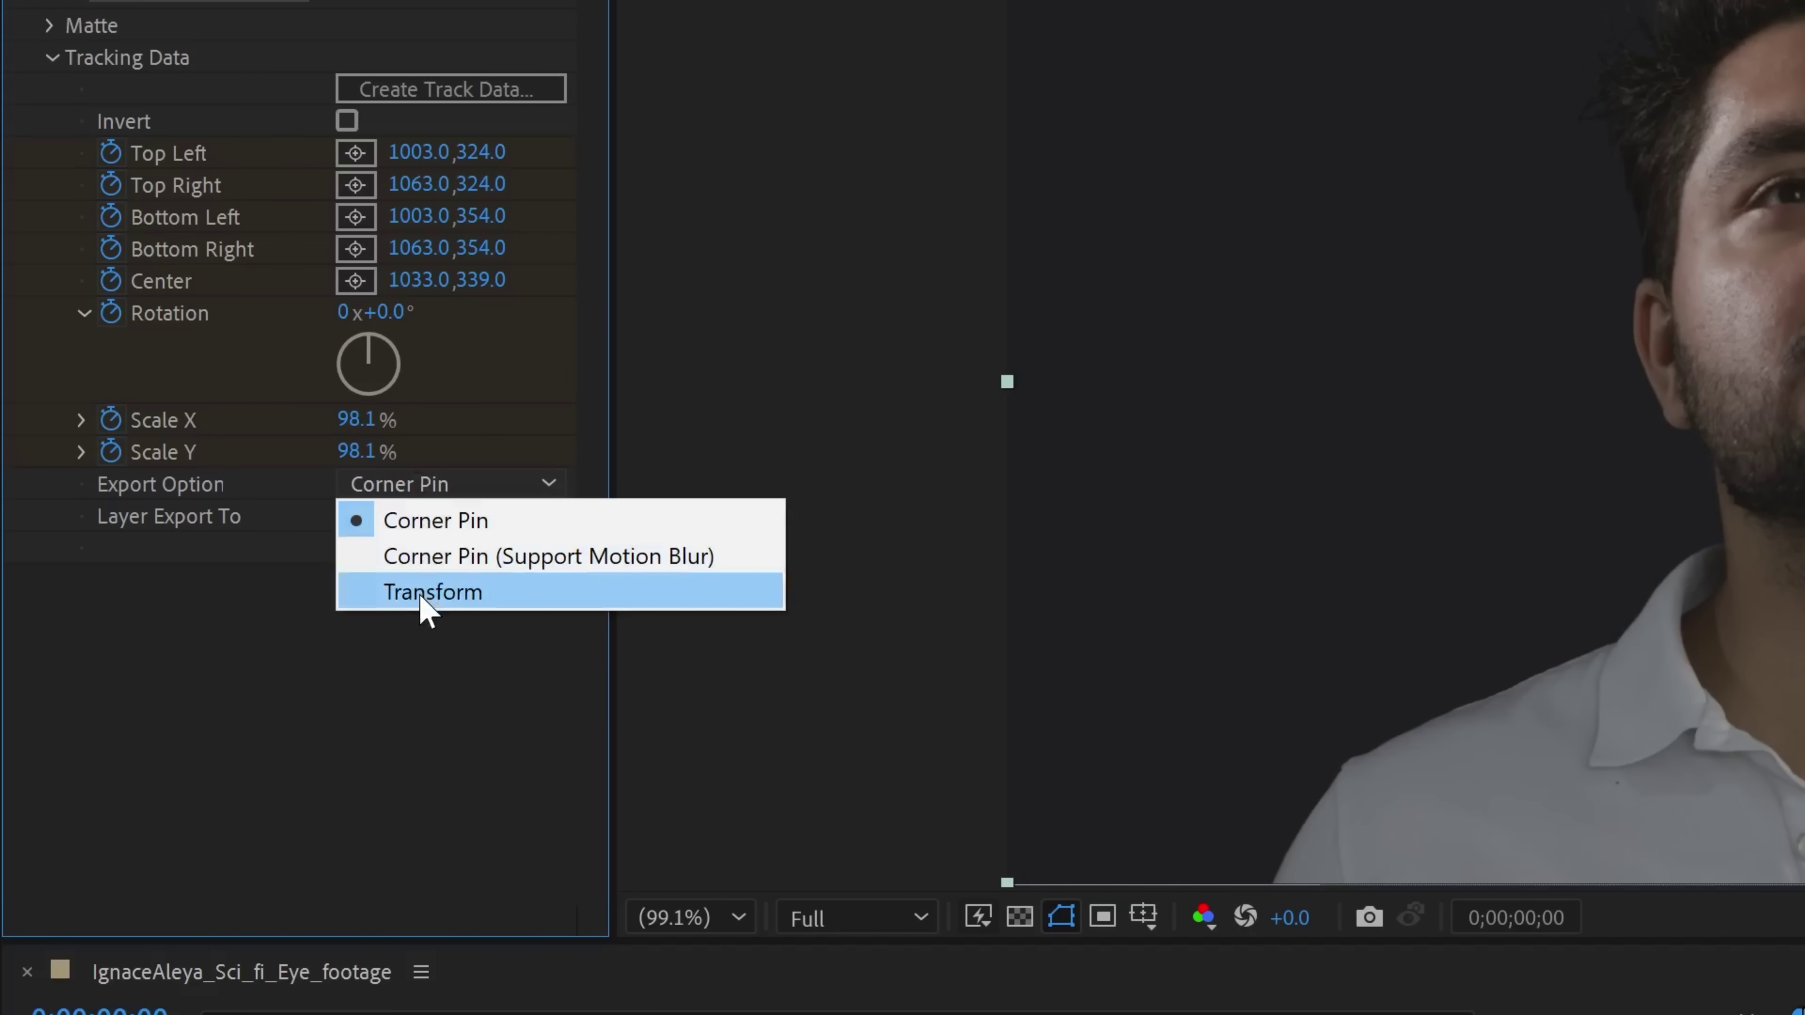
left_click(418, 592)
left_click(419, 515)
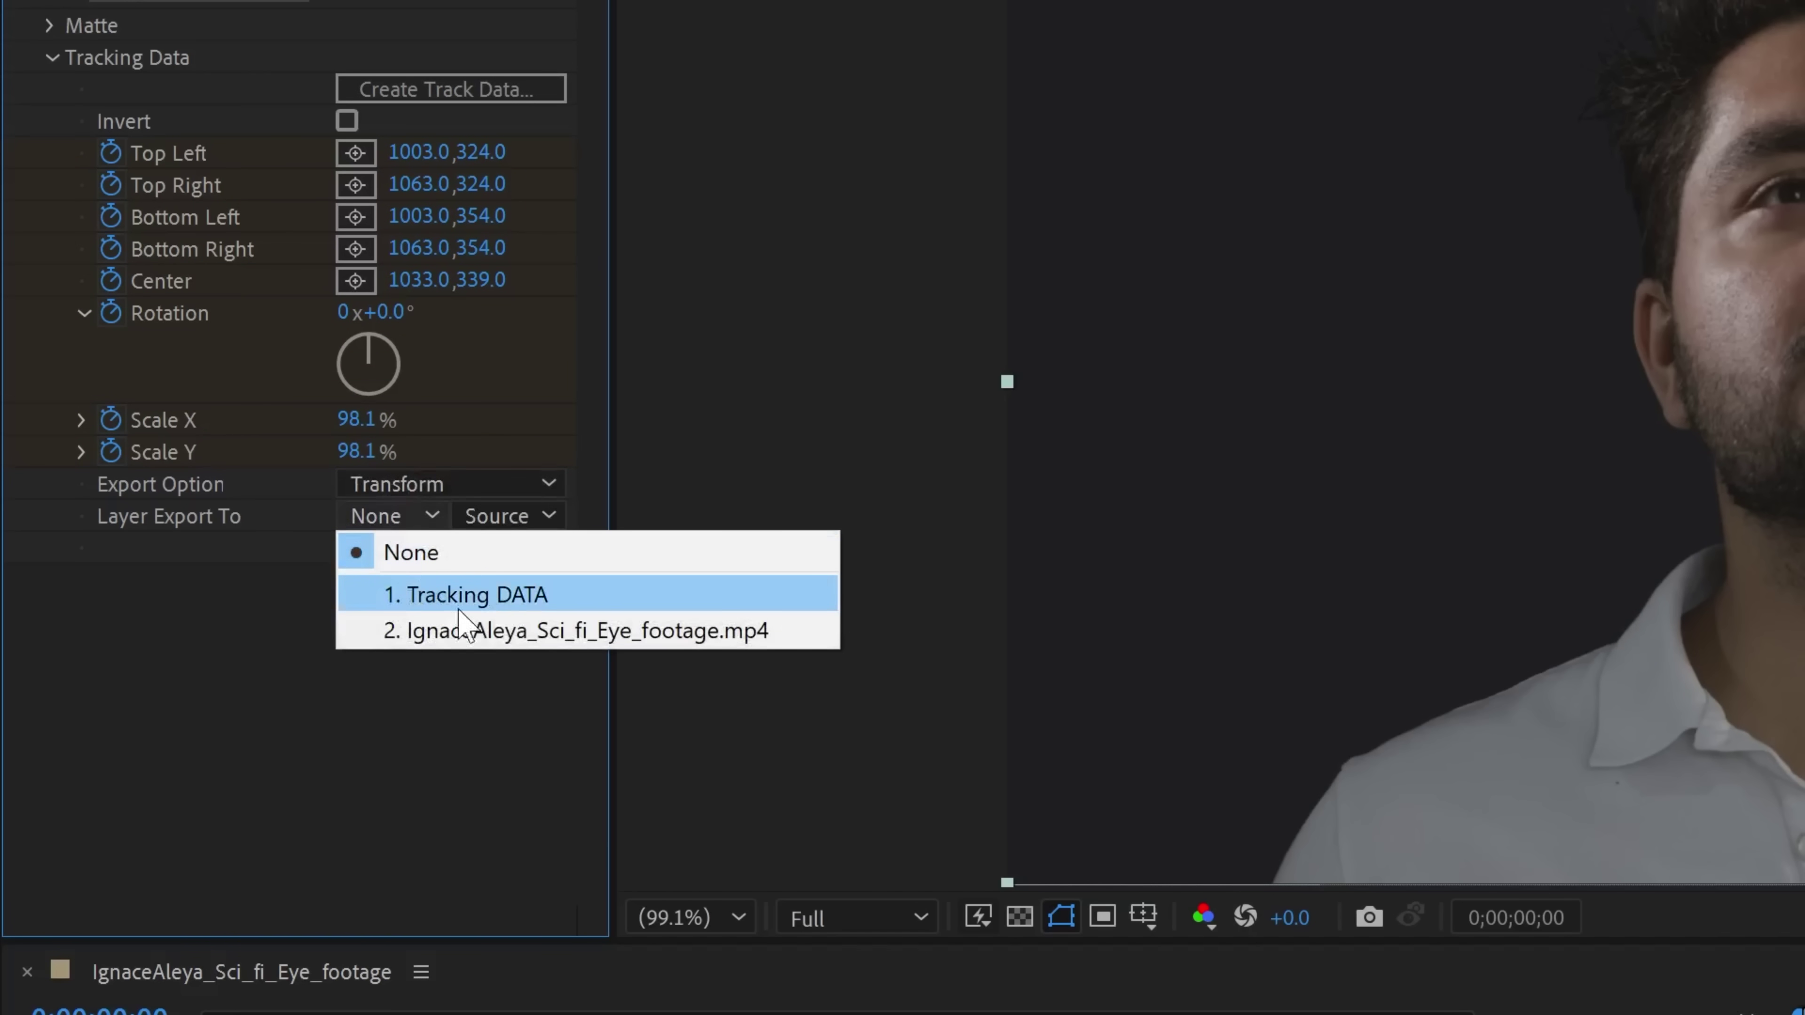
left_click(514, 597)
left_click(421, 549)
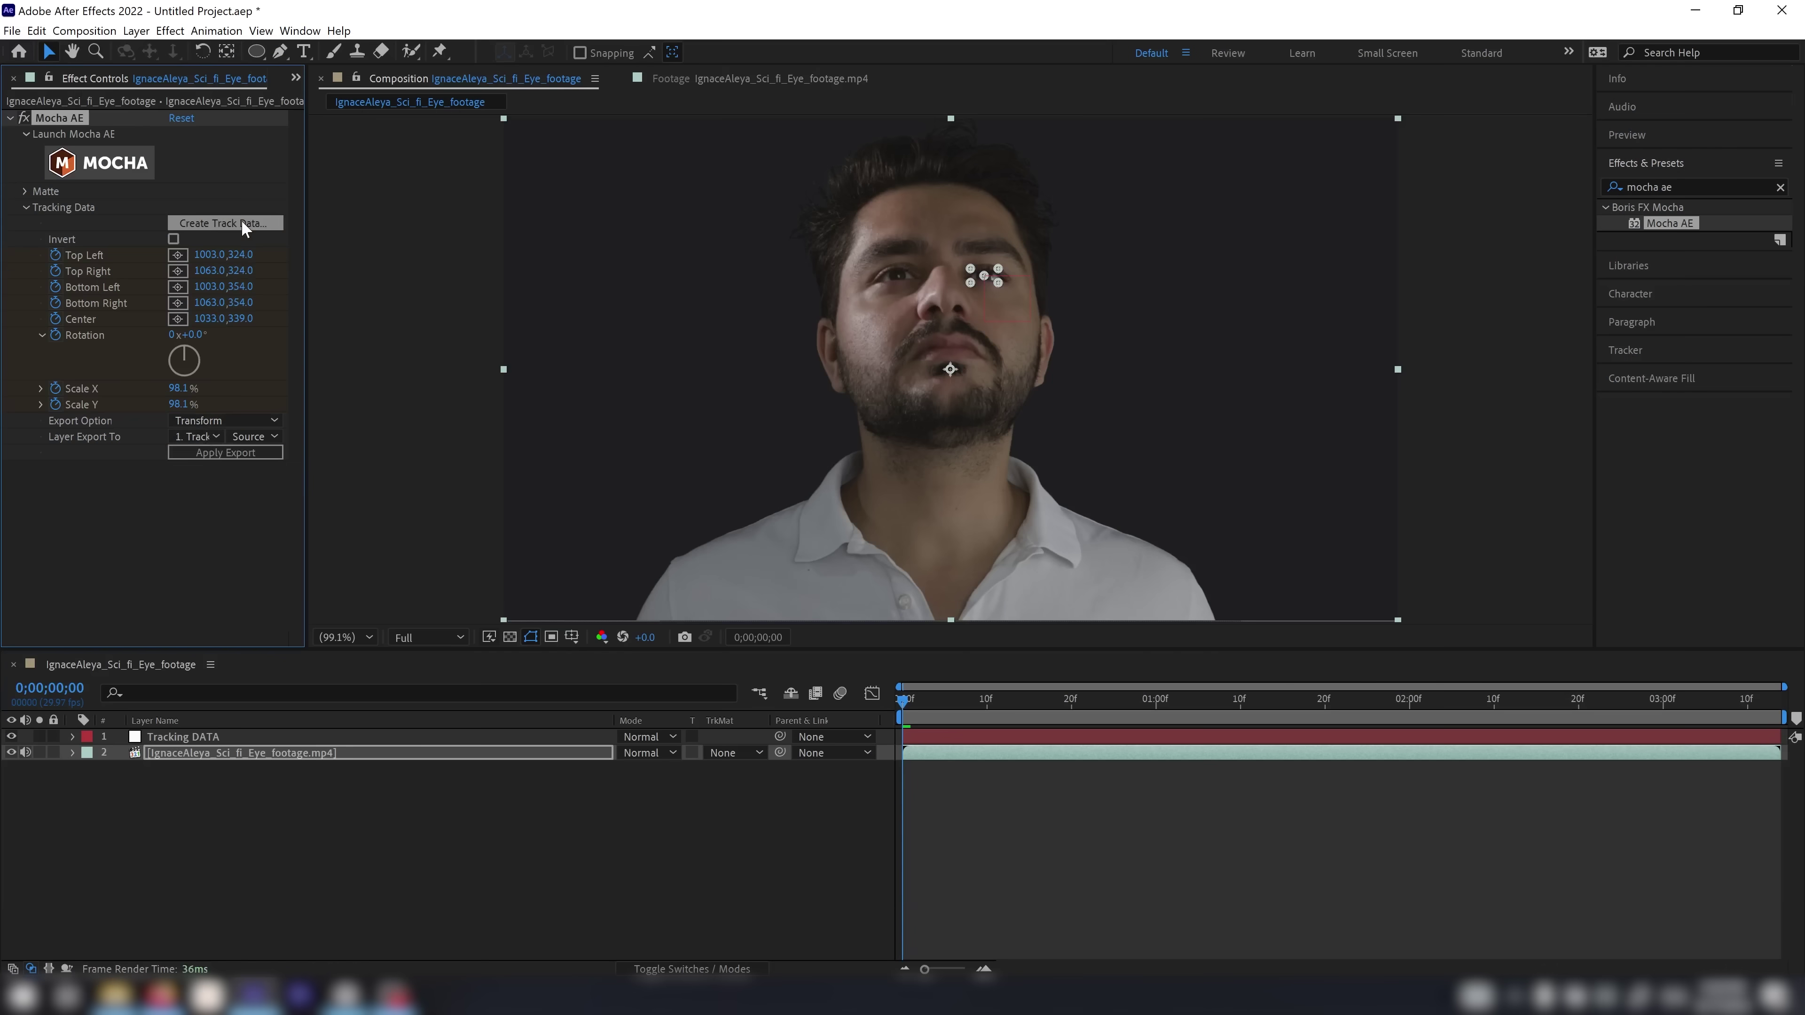
Review the Left Eye track data source and the layer export target, and preview the null's motion over the footage
left_click(243, 223)
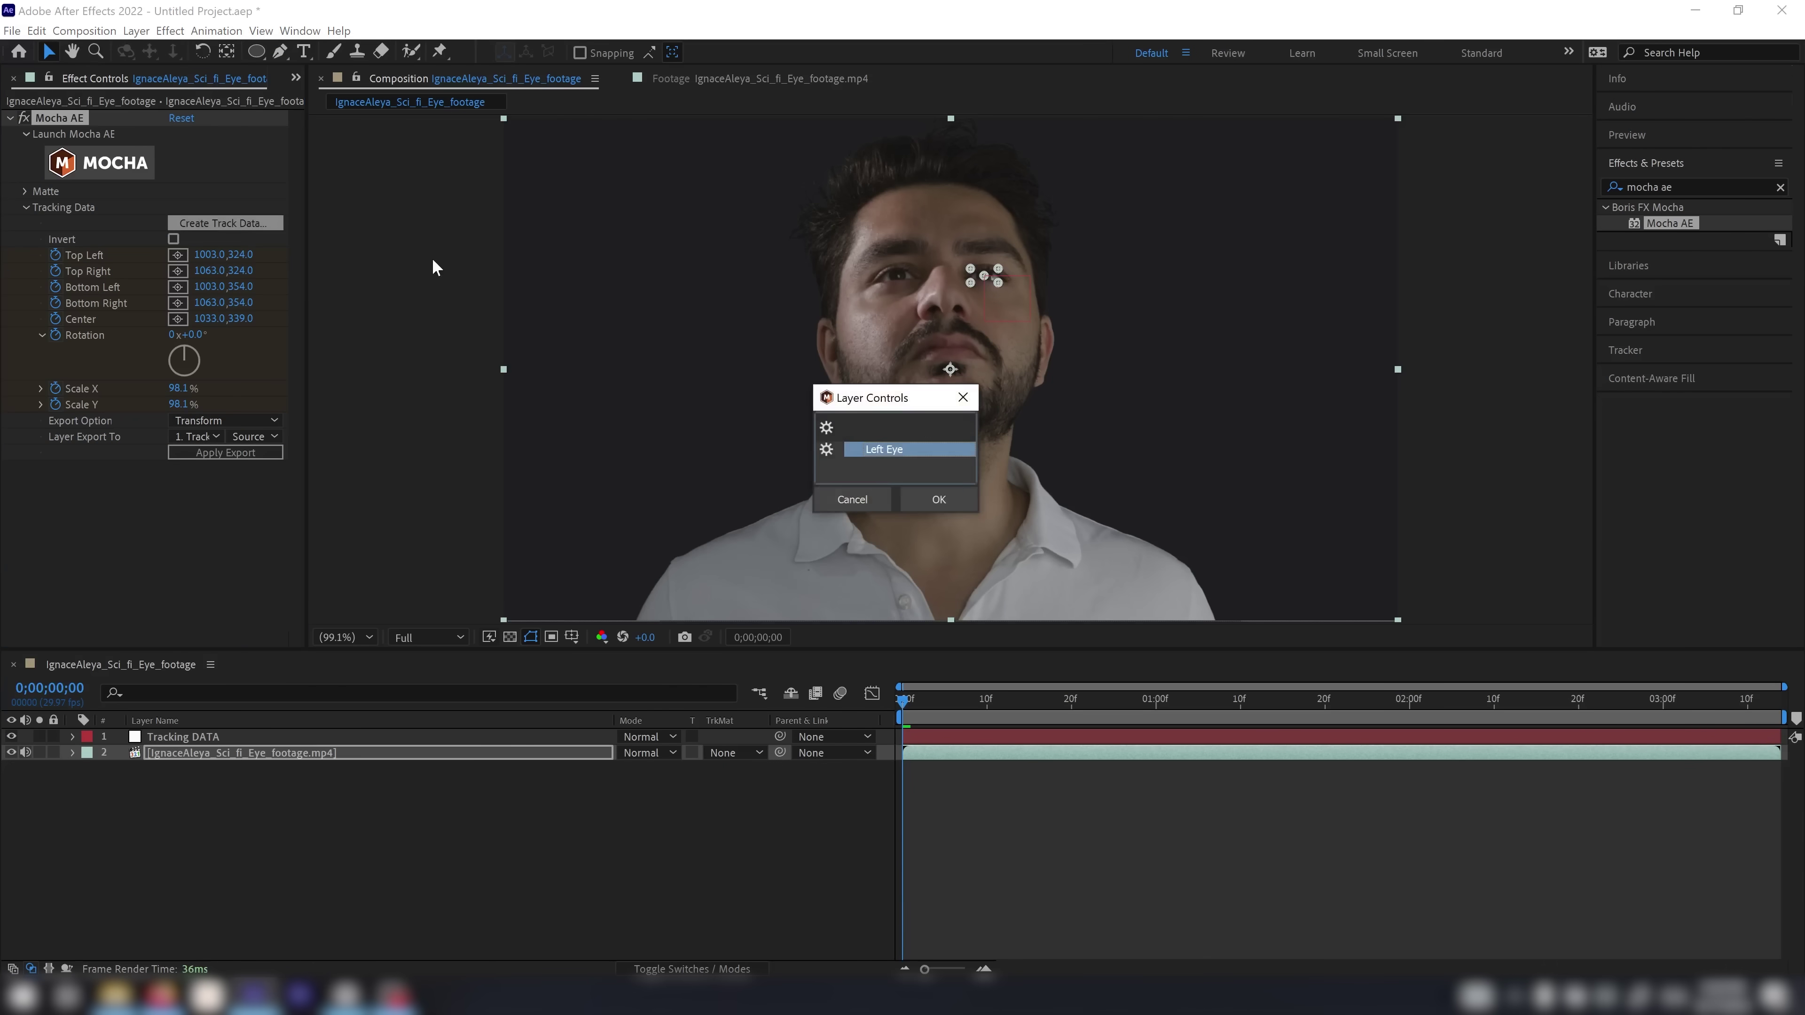
left_click(877, 466)
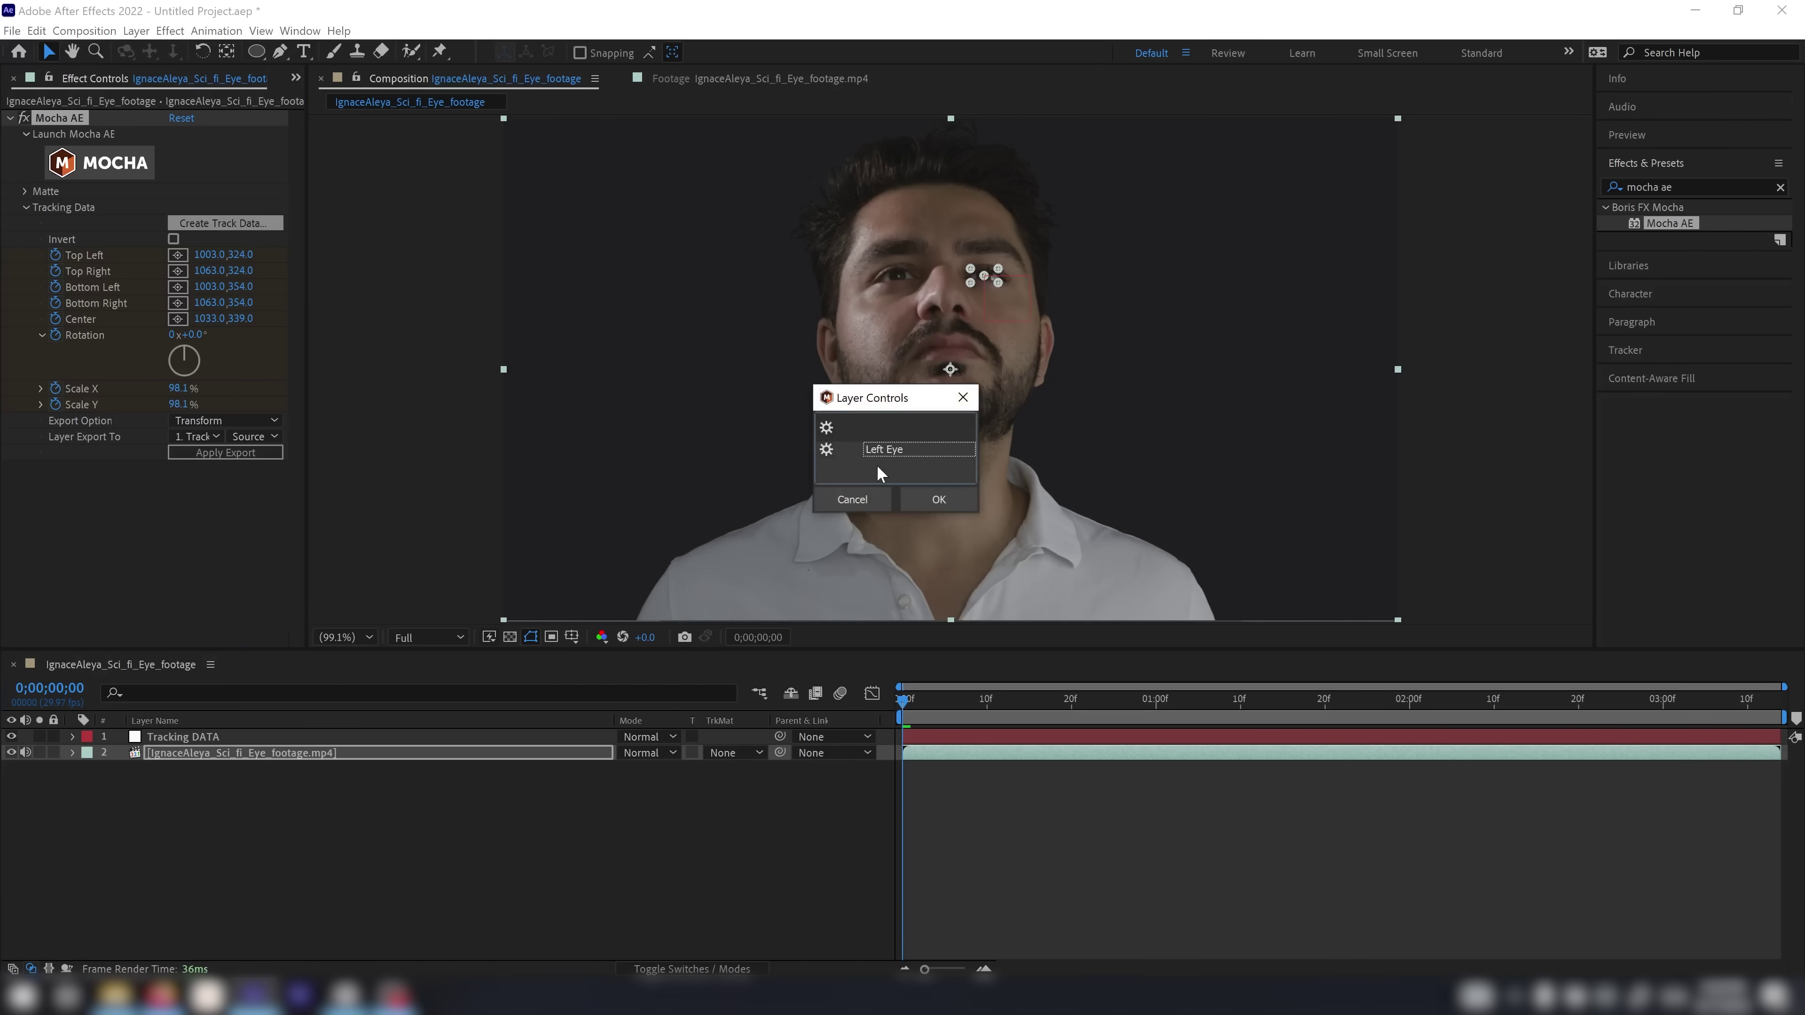
left_click(924, 500)
left_click(212, 438)
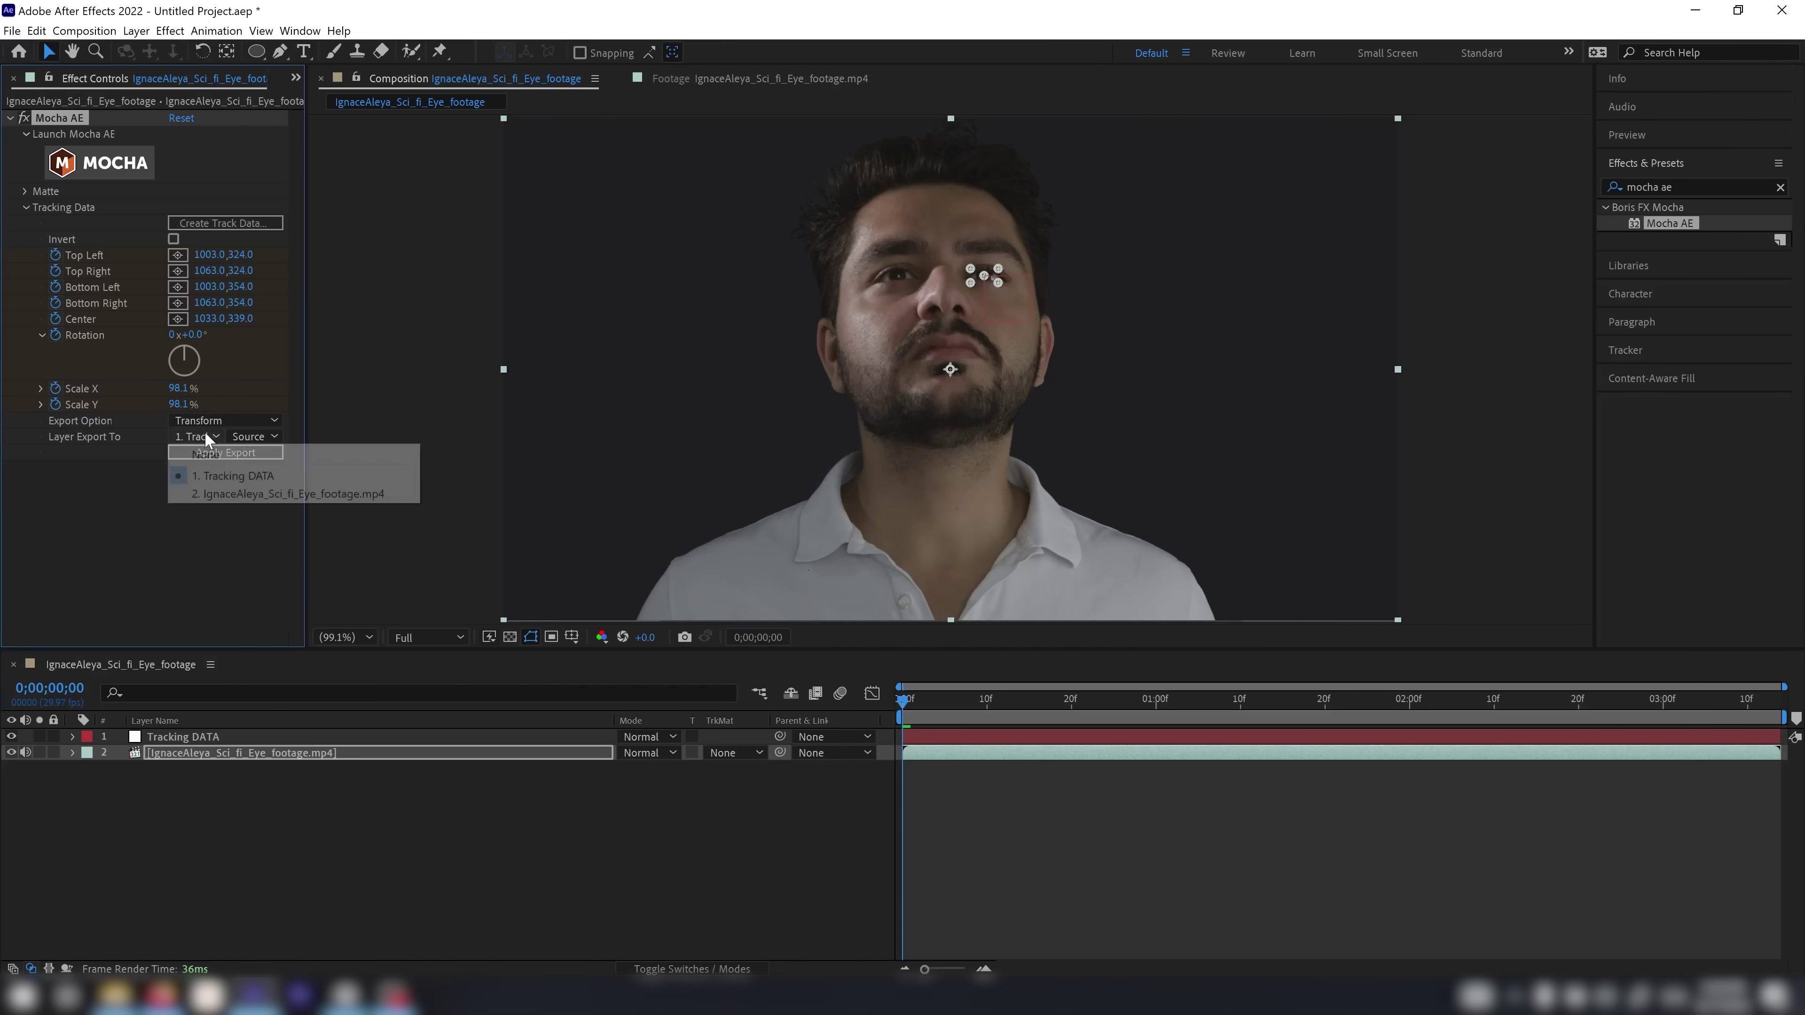
left_click(81, 479)
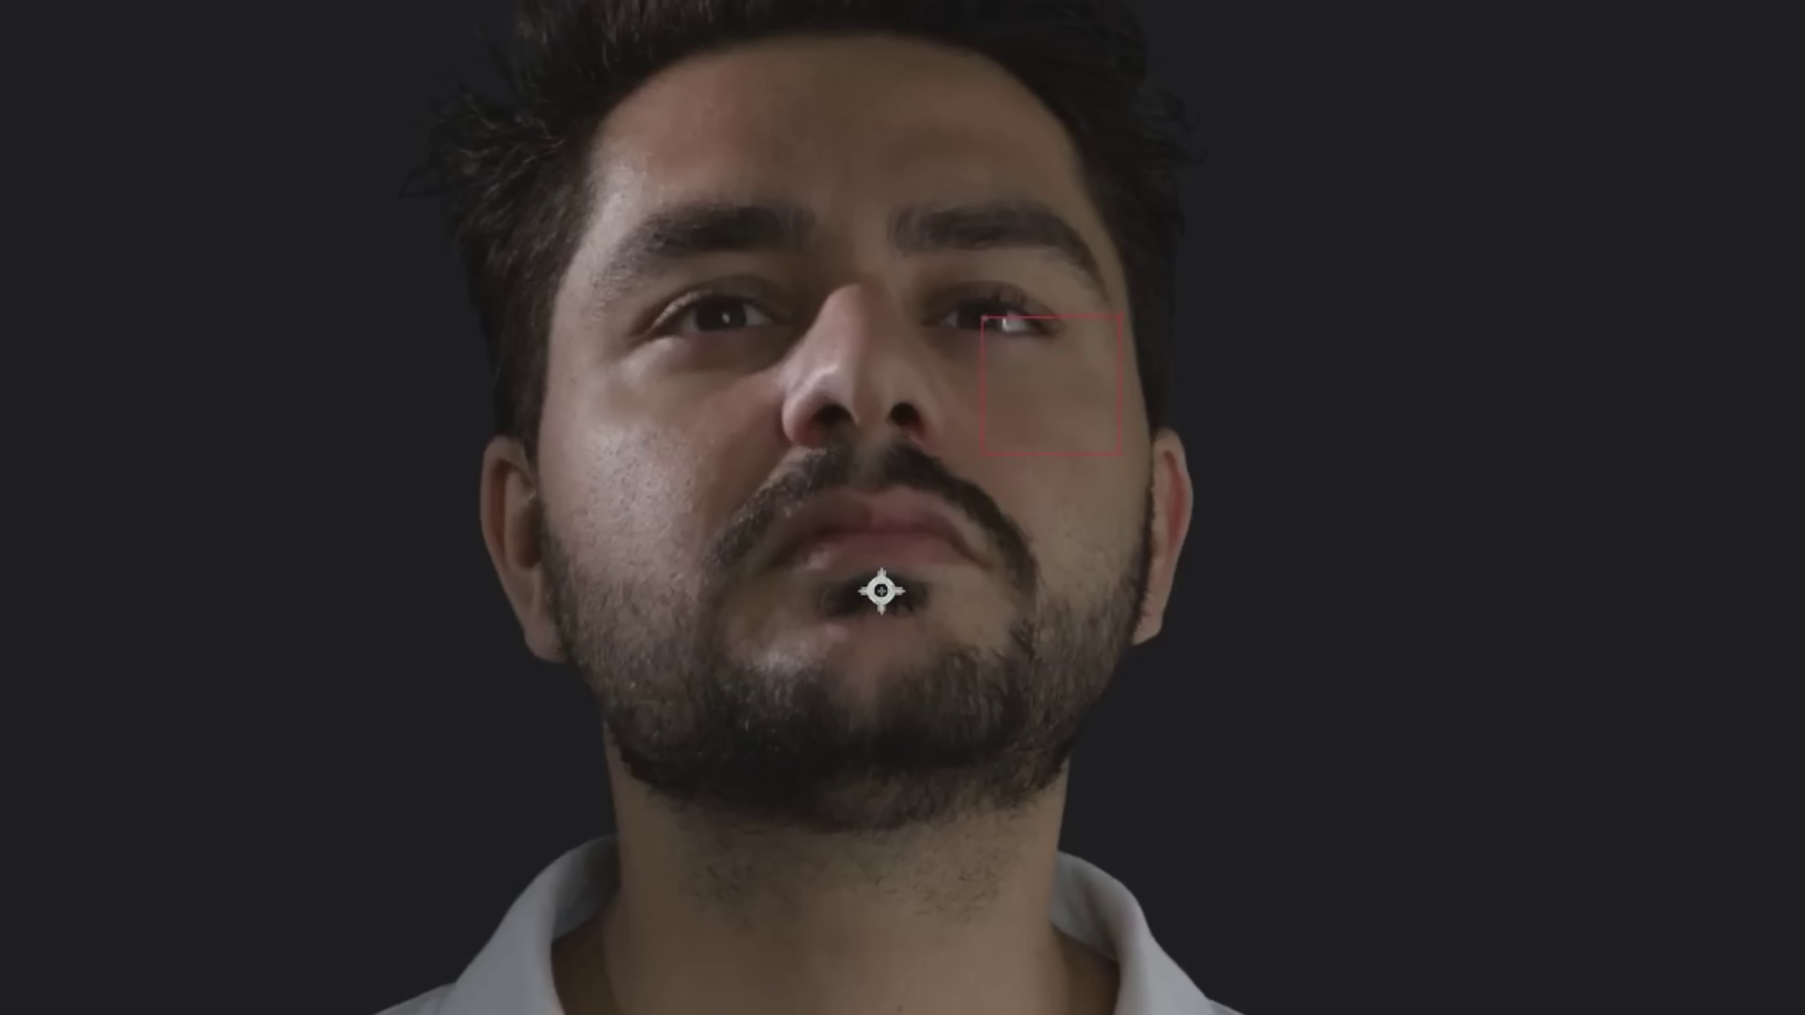
key("space")
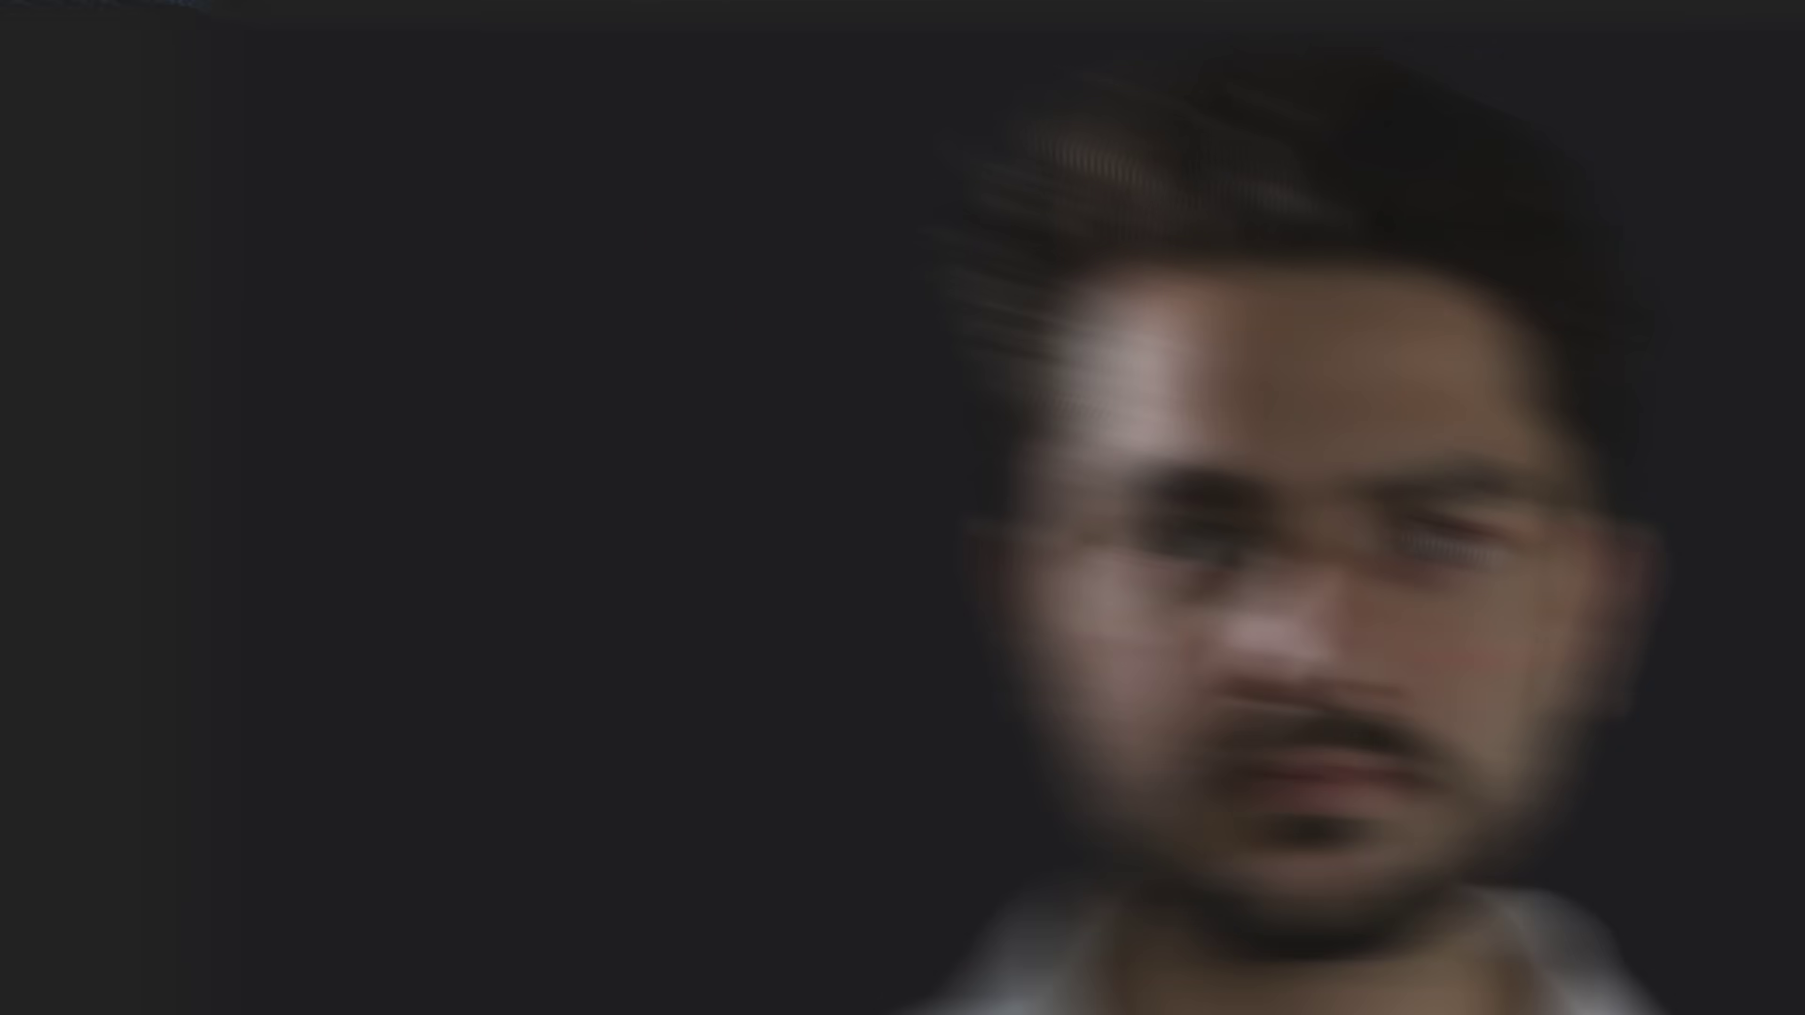
Create a new composition named "Eye Design" with a size of 1000 x 1000 px
left_click(168, 62)
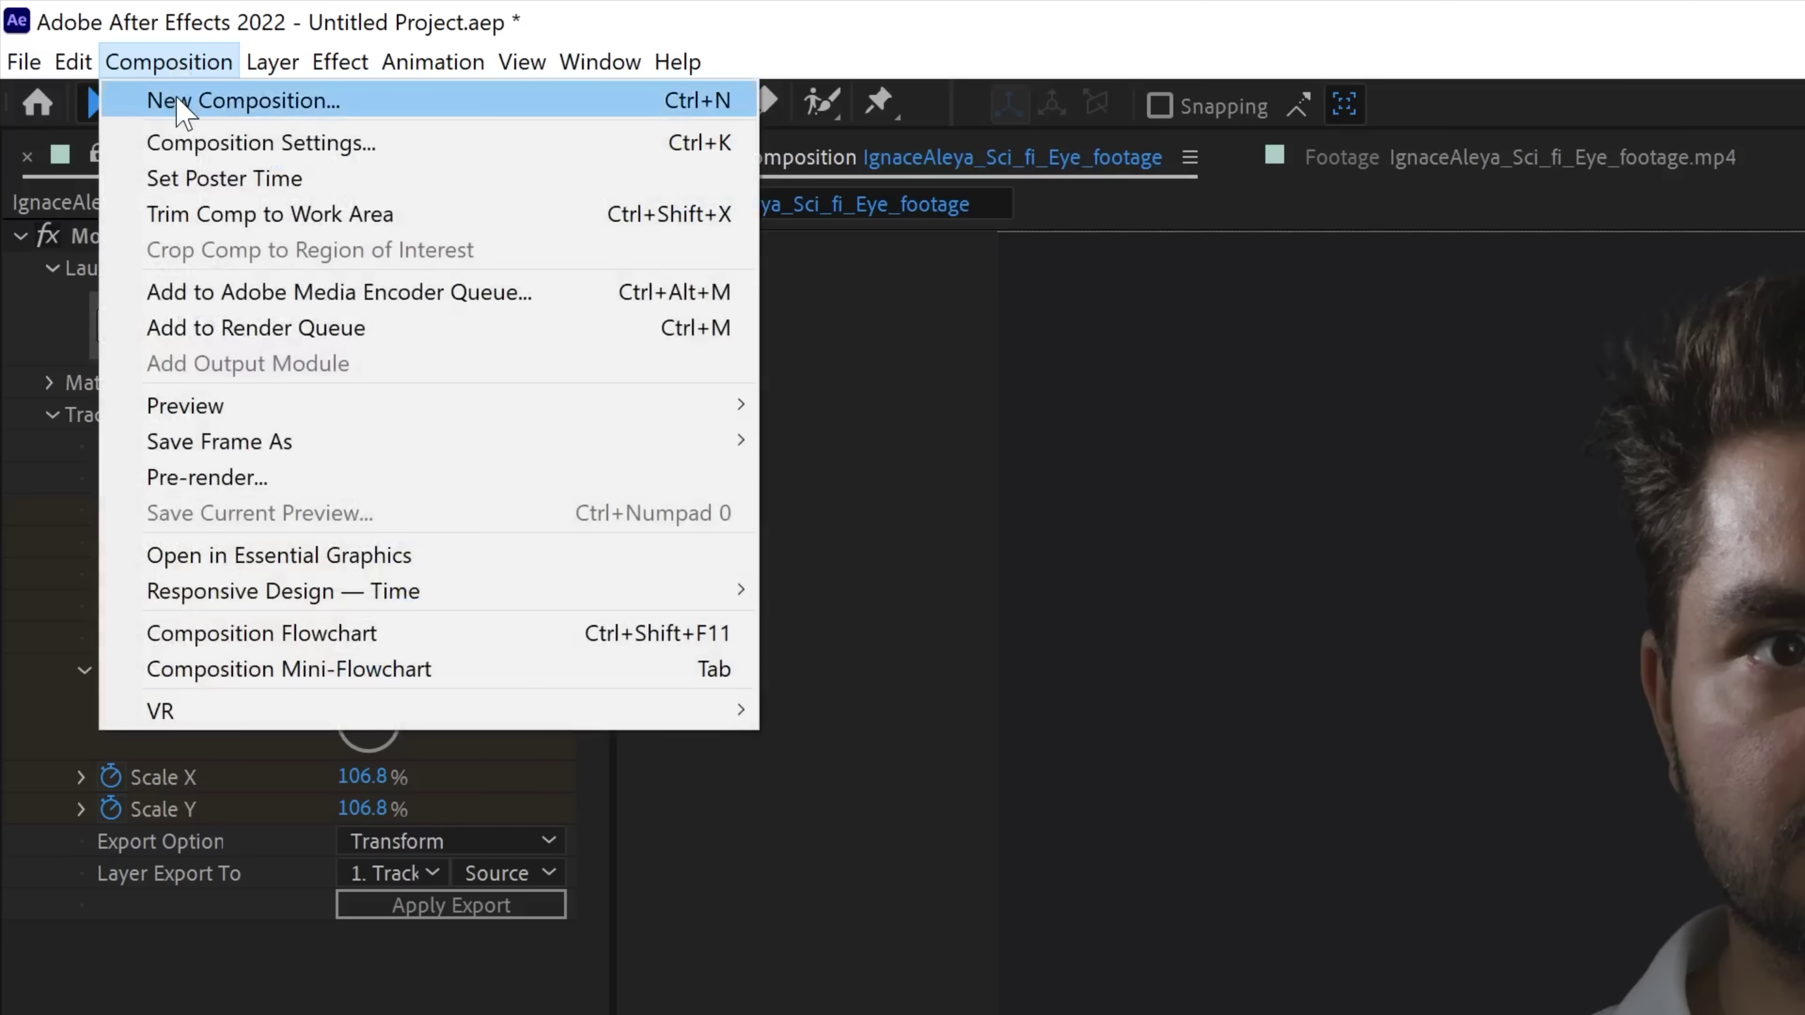
left_click(178, 101)
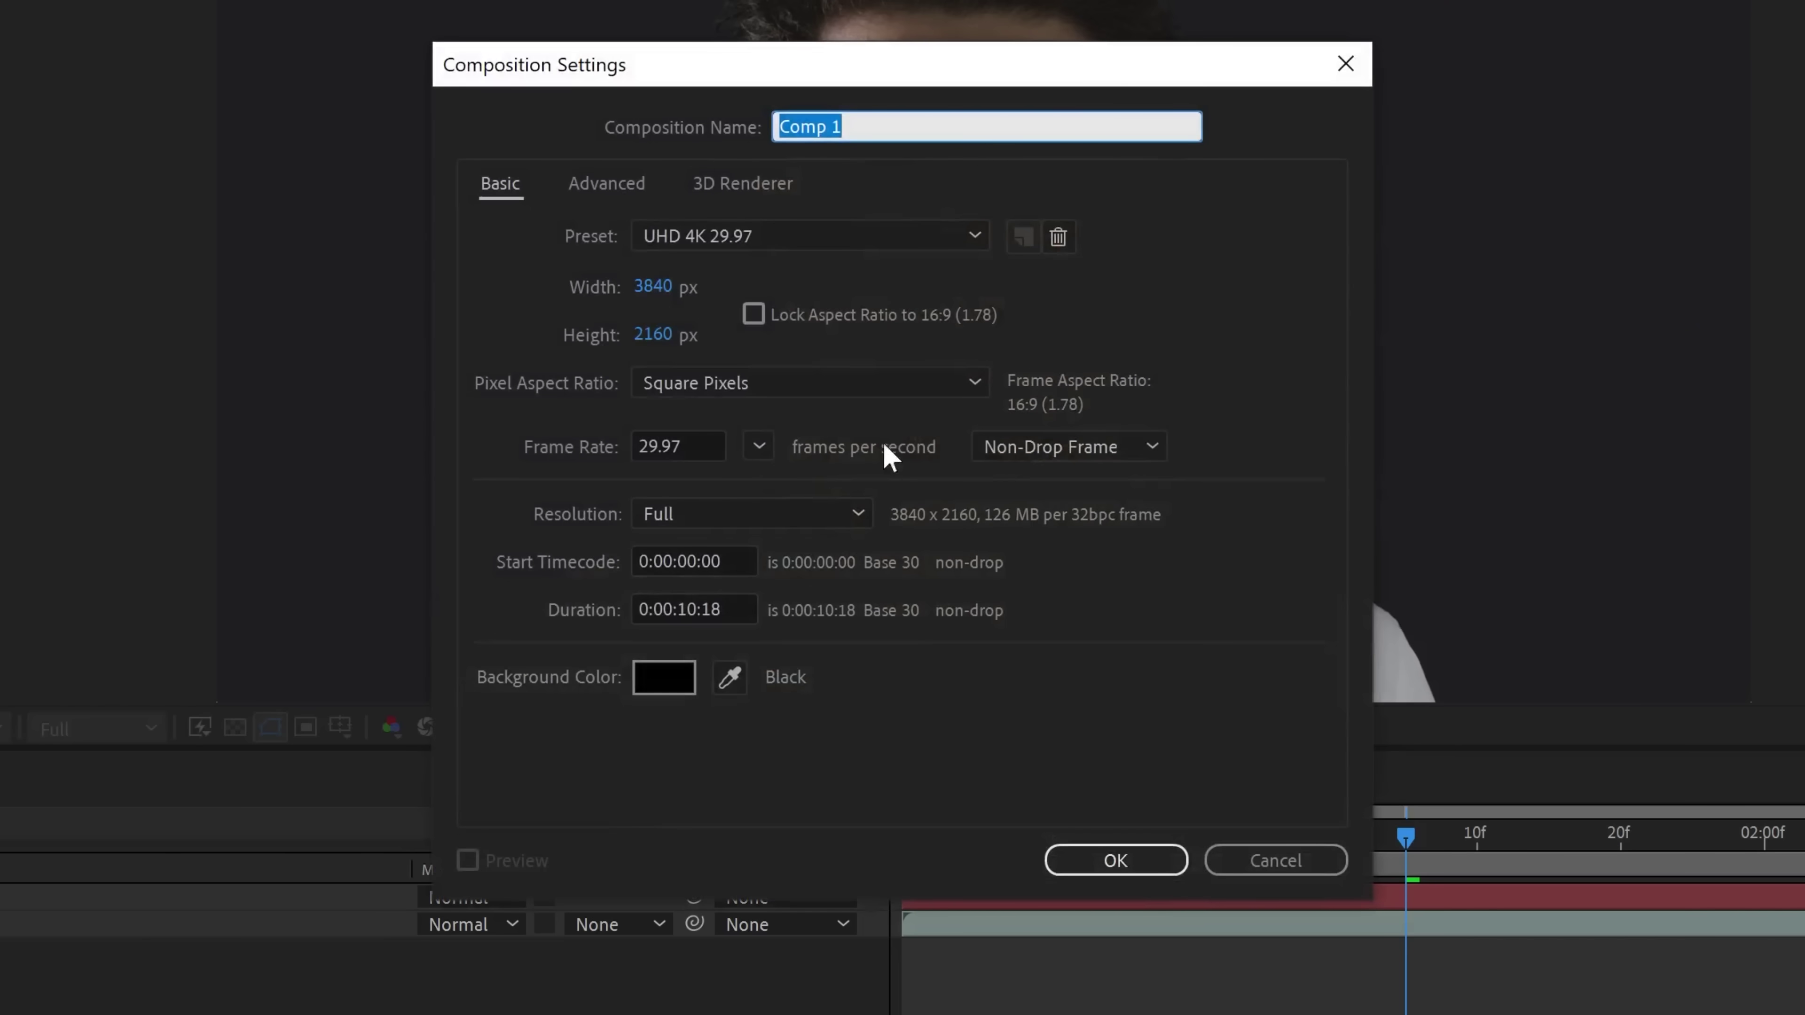
left_click(652, 284)
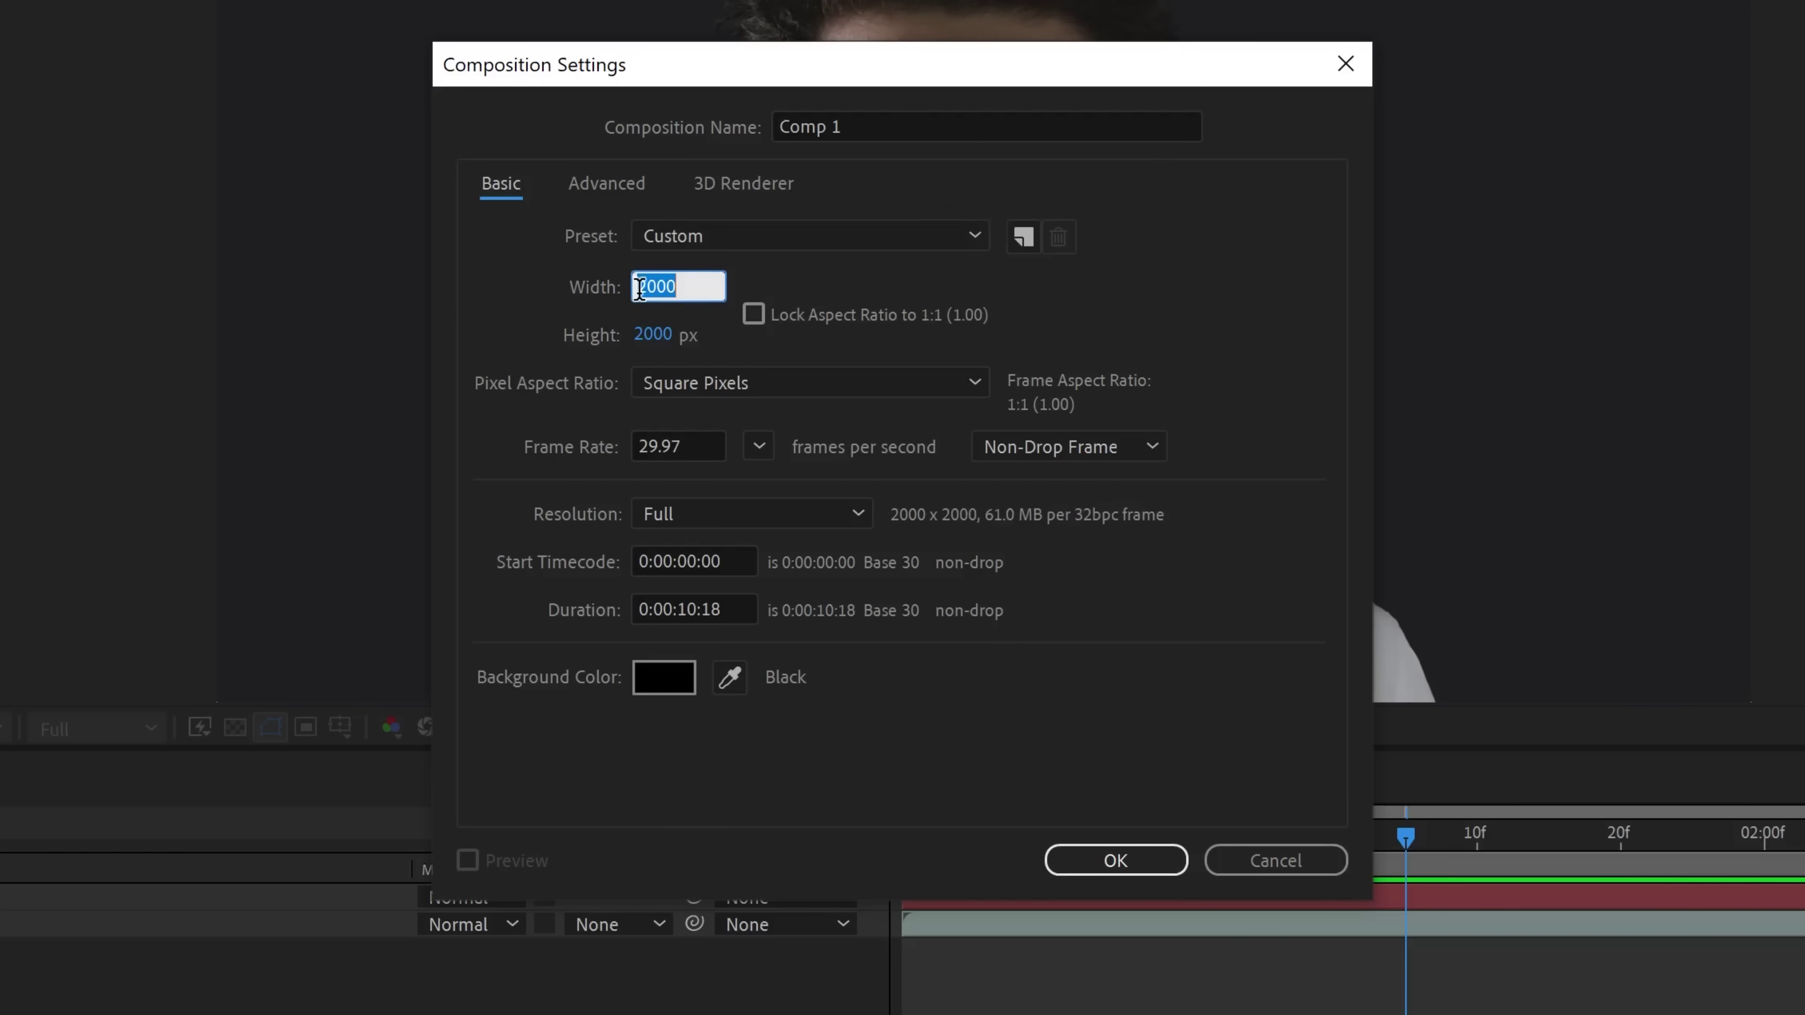
type("1000")
key("Tab")
type("1000")
left_click(904, 130)
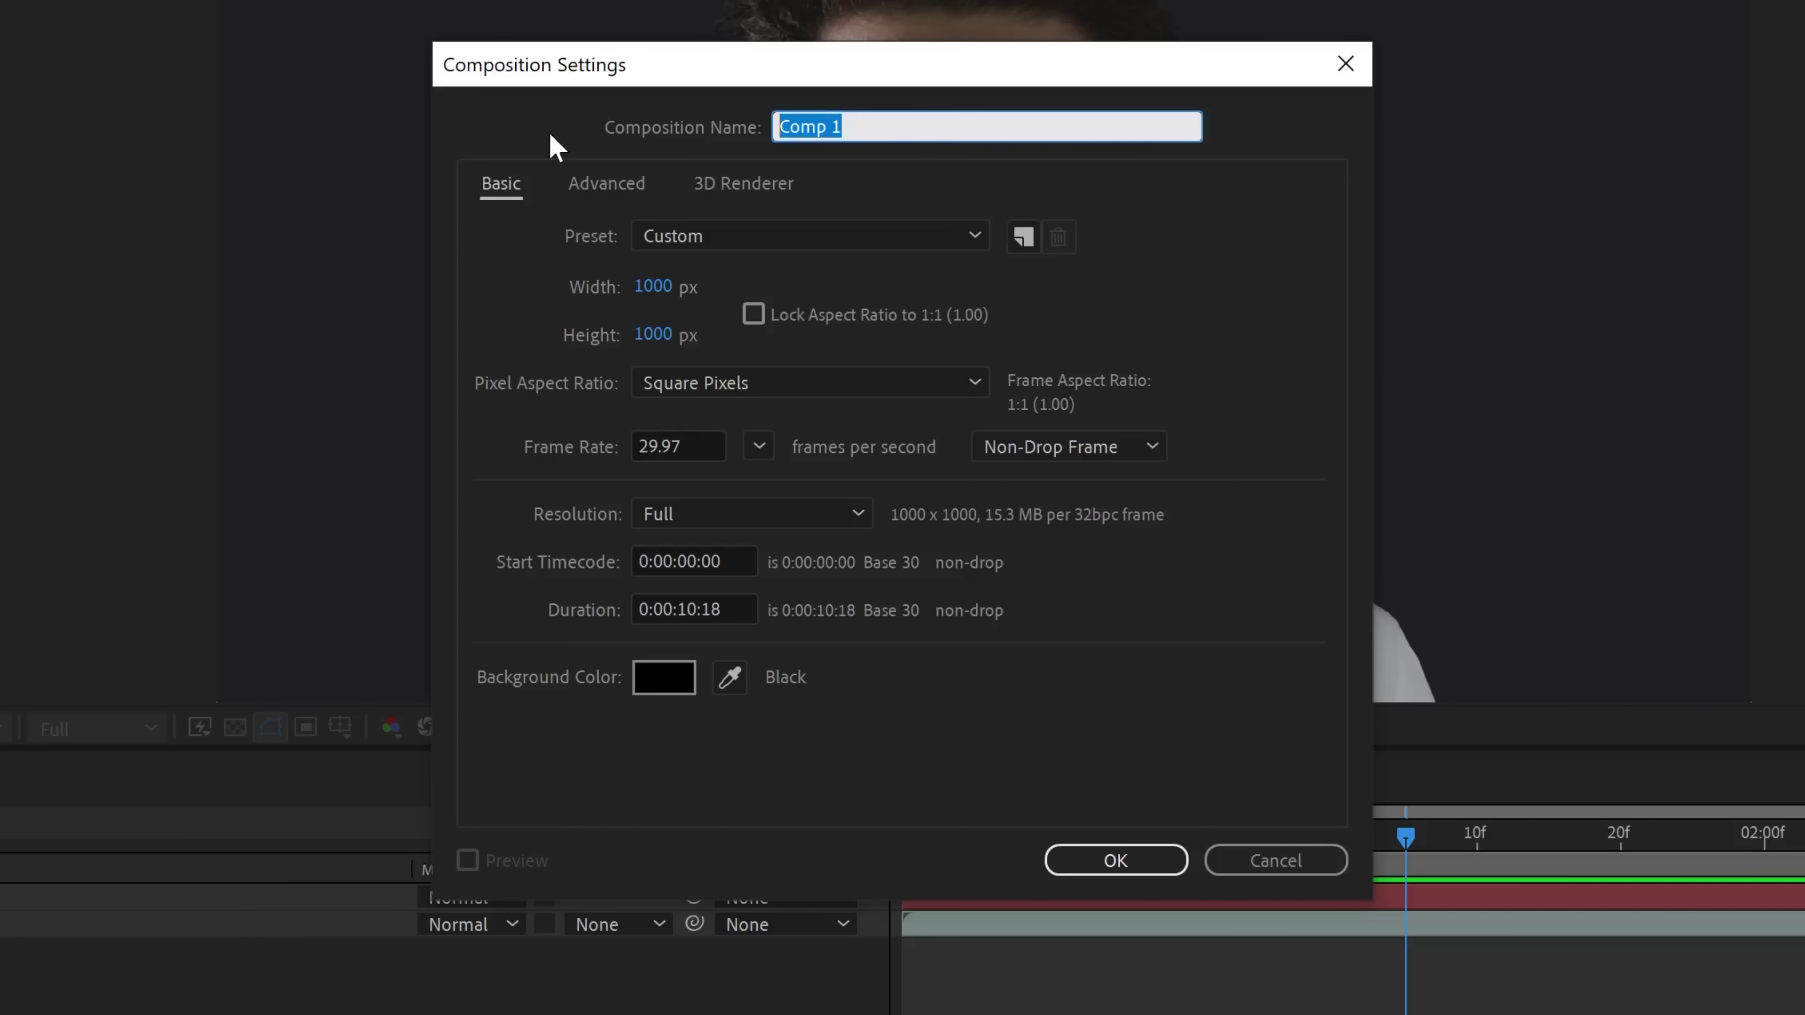
type("Eye Design")
key("Return")
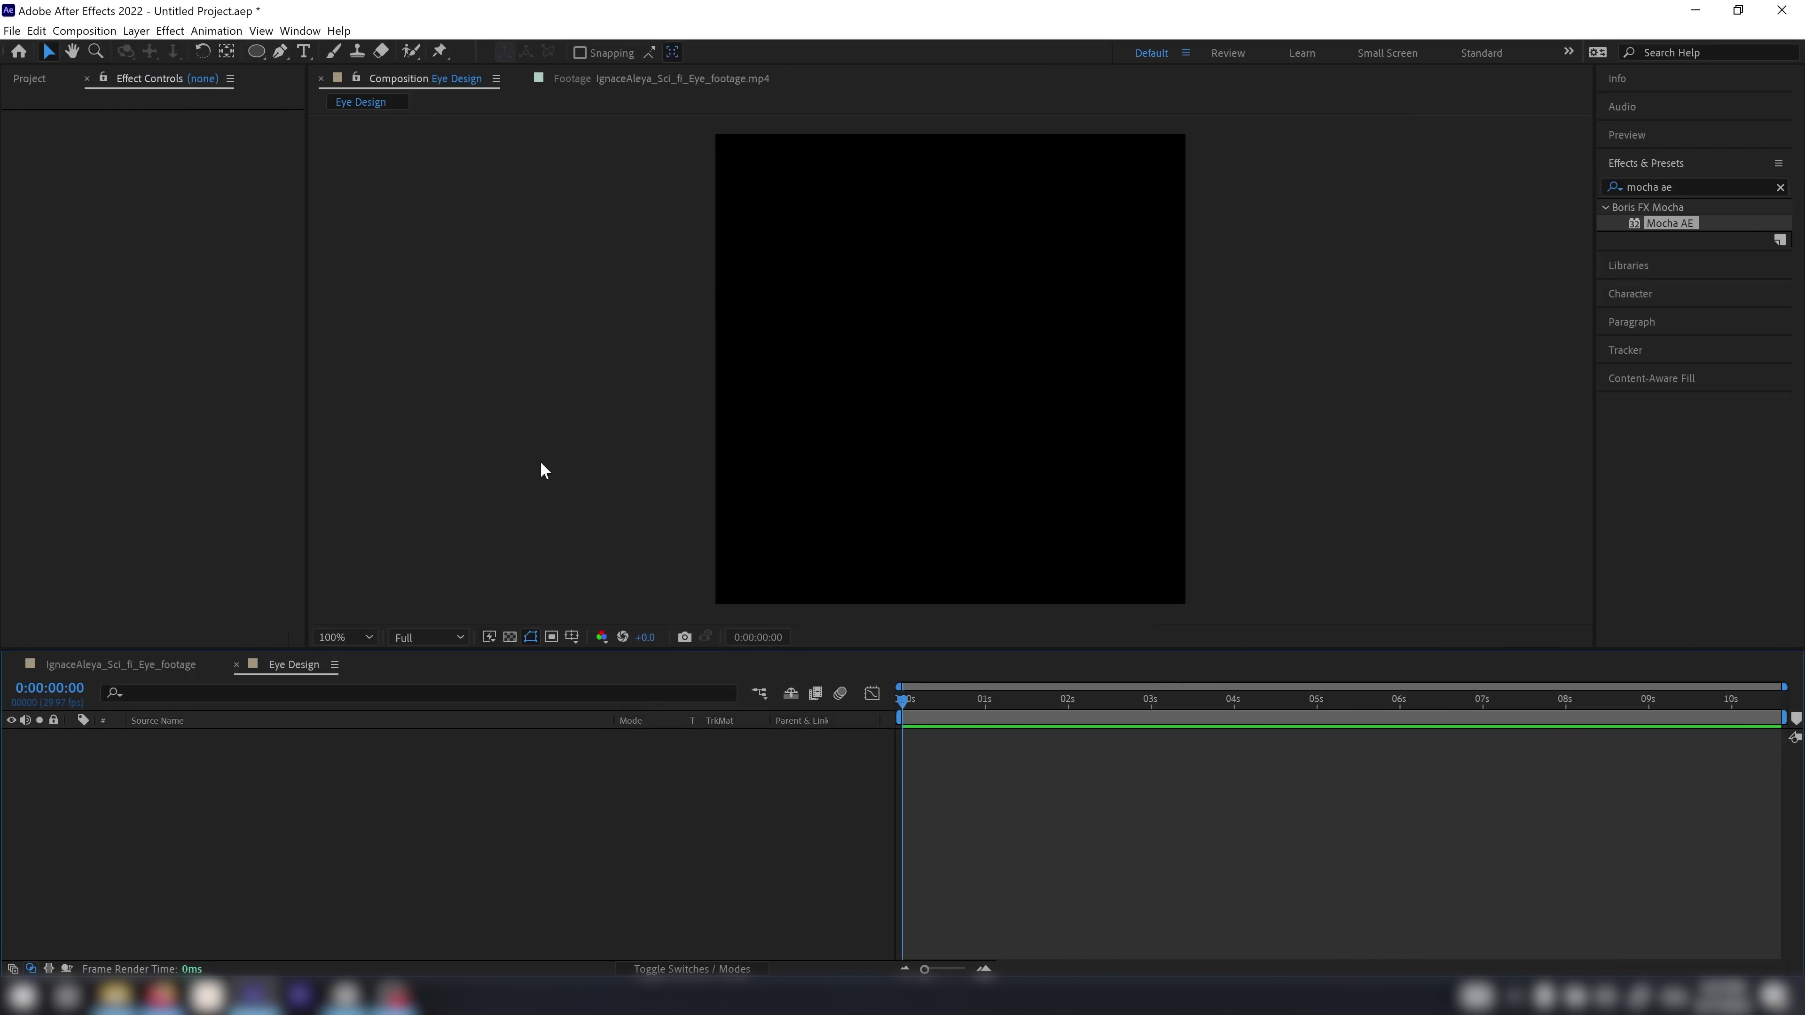
Show the Title/Action Safe guides and draw a circle with the Ellipse tool from the composition's center, inside the safe area
left_click(571, 637)
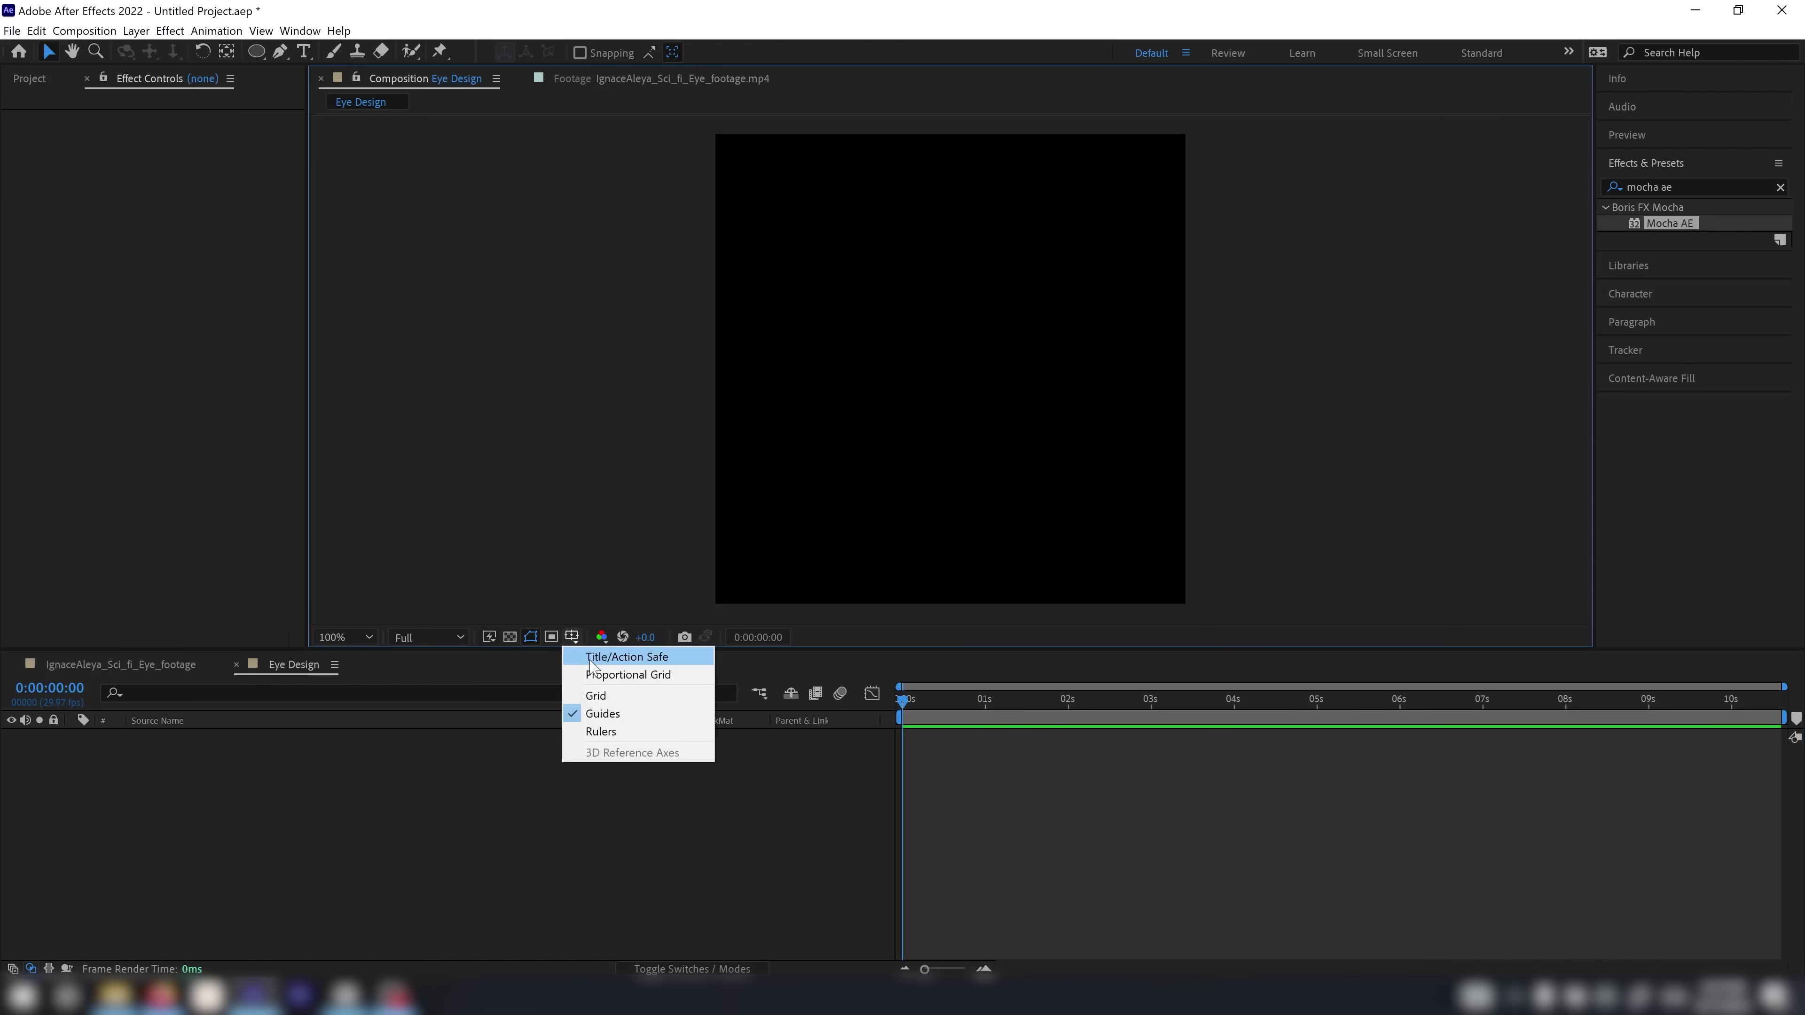
left_click(609, 657)
left_click_drag(256, 51, 308, 92)
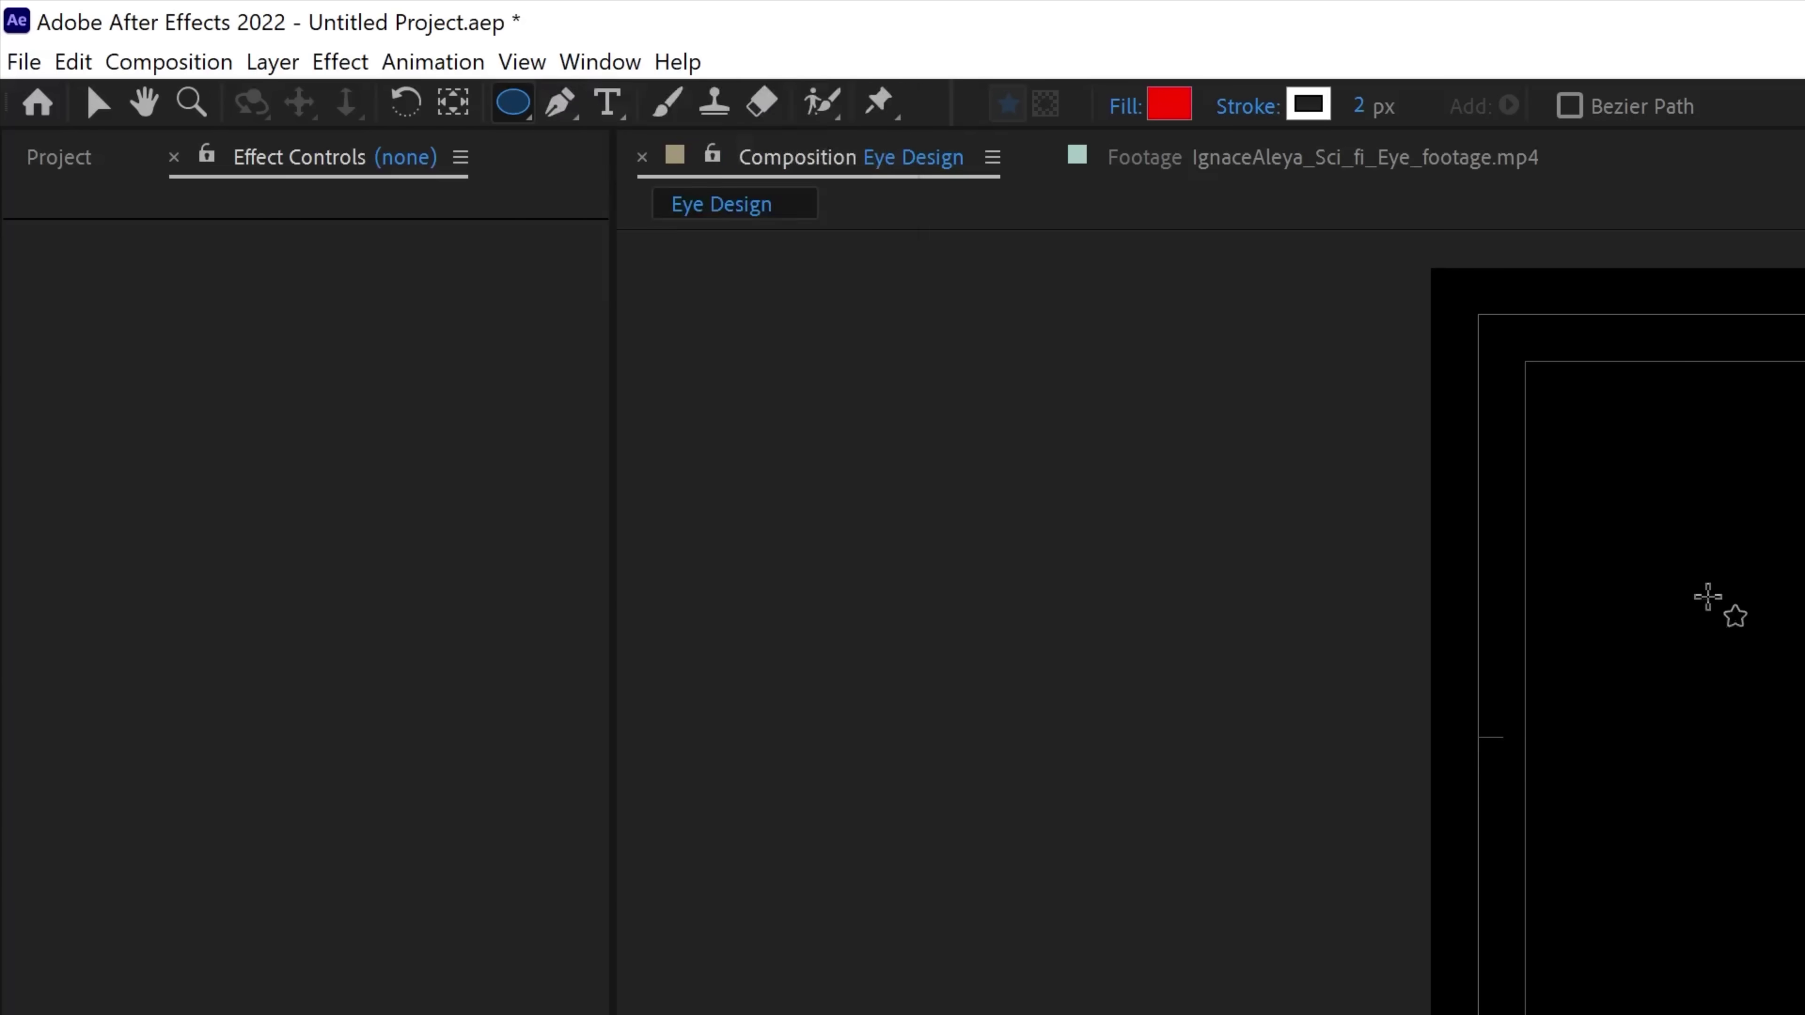
scroll(1707, 596, "up", 2)
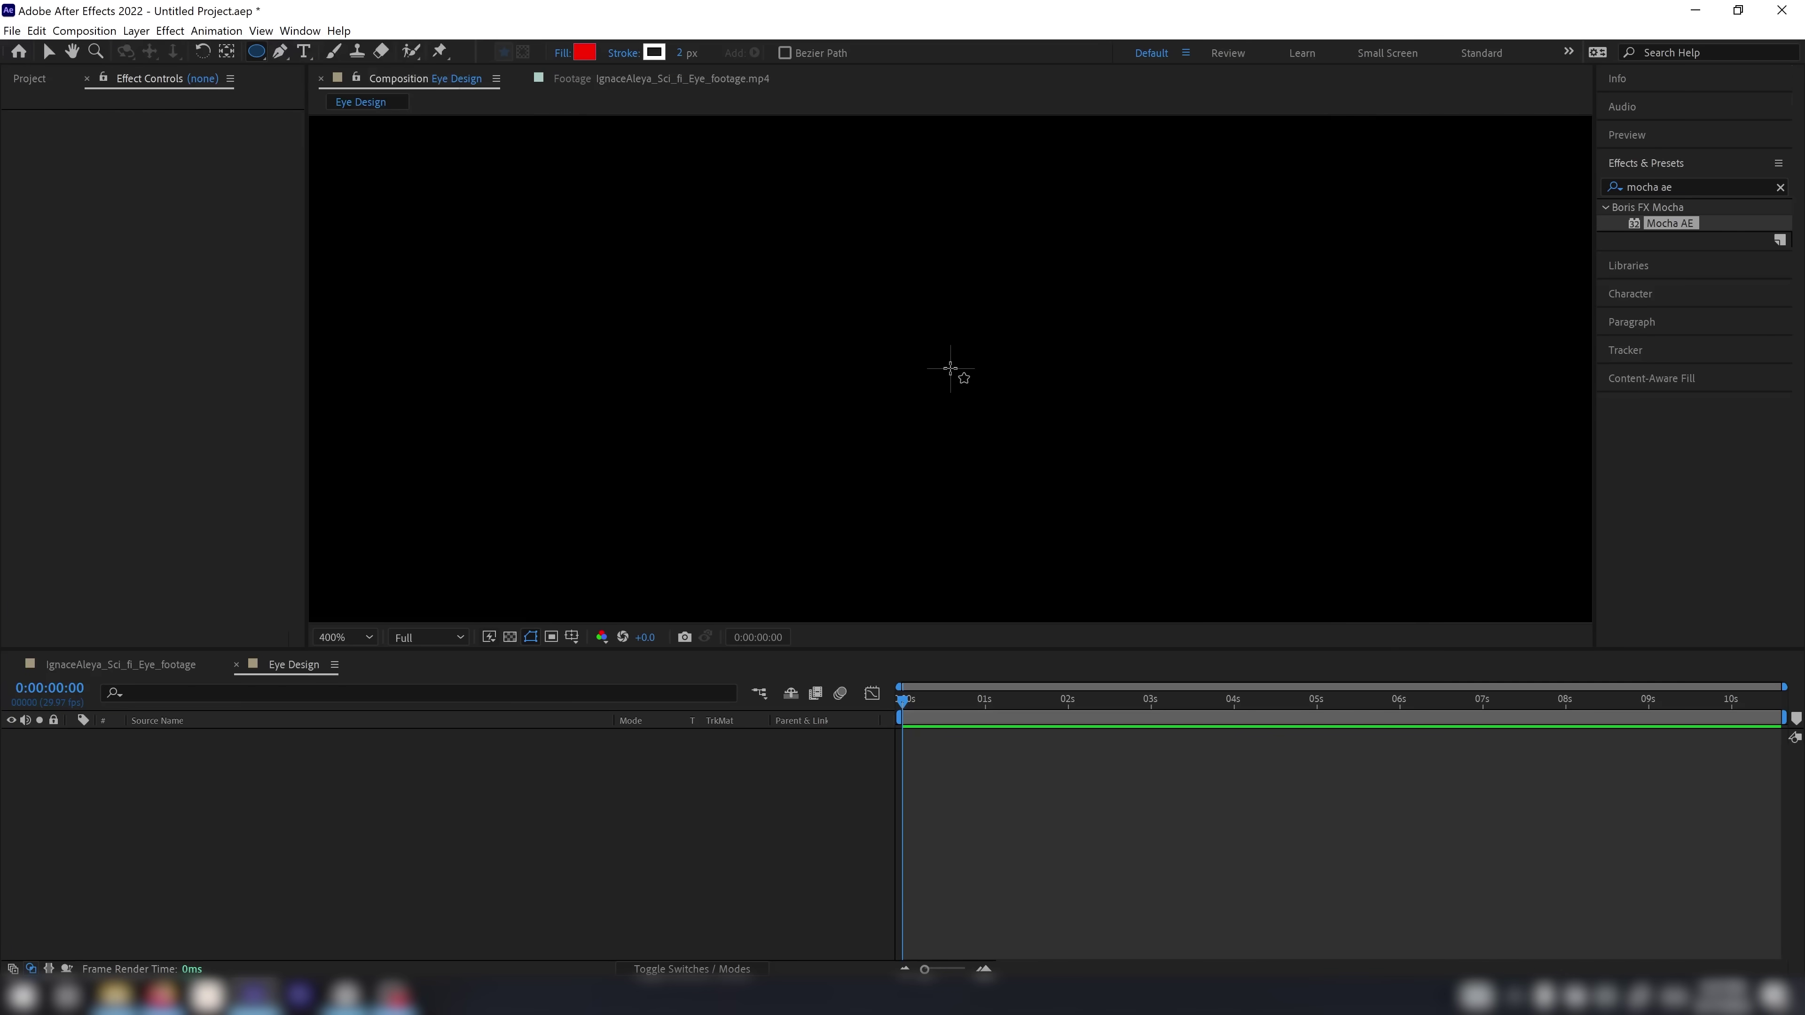
left_click(950, 369)
left_click_drag(995, 419, 1541, 825)
key("comma")
key("comma")
key("comma")
key("comma")
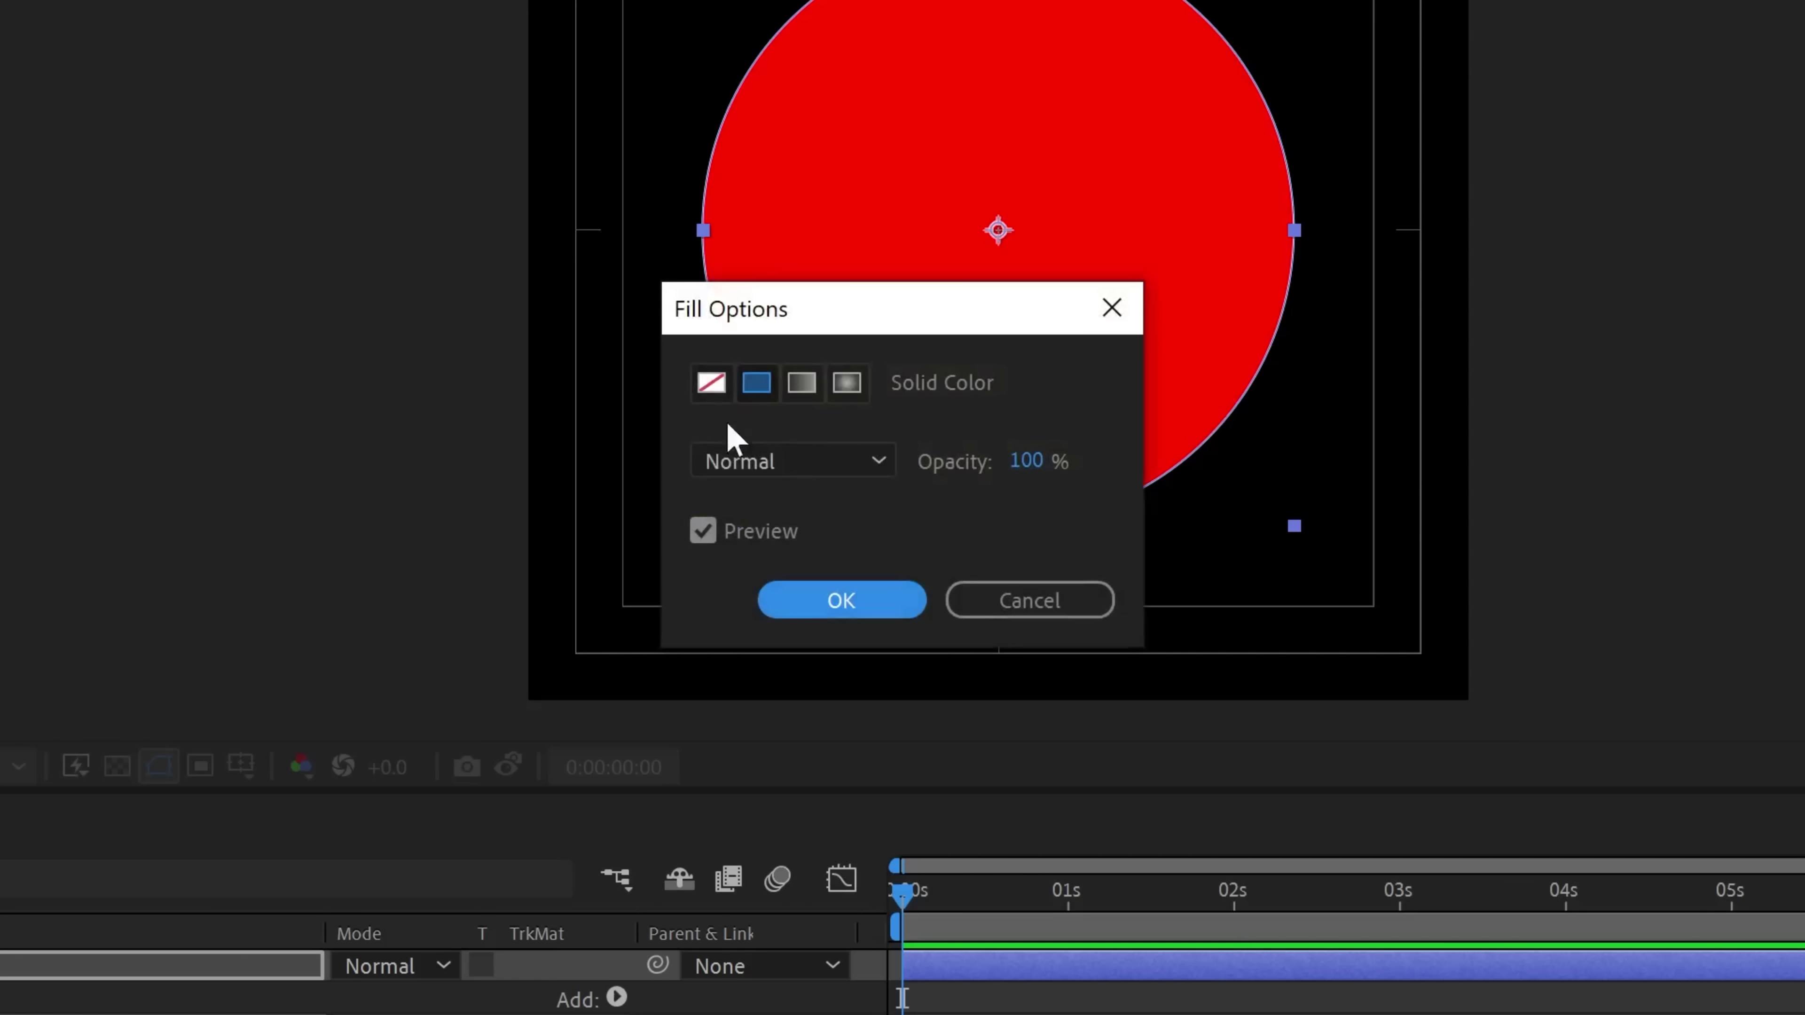
Set the circle's fill to None, keep its stroke white and increase the stroke width to 31 px
left_click(711, 384)
left_click(817, 605)
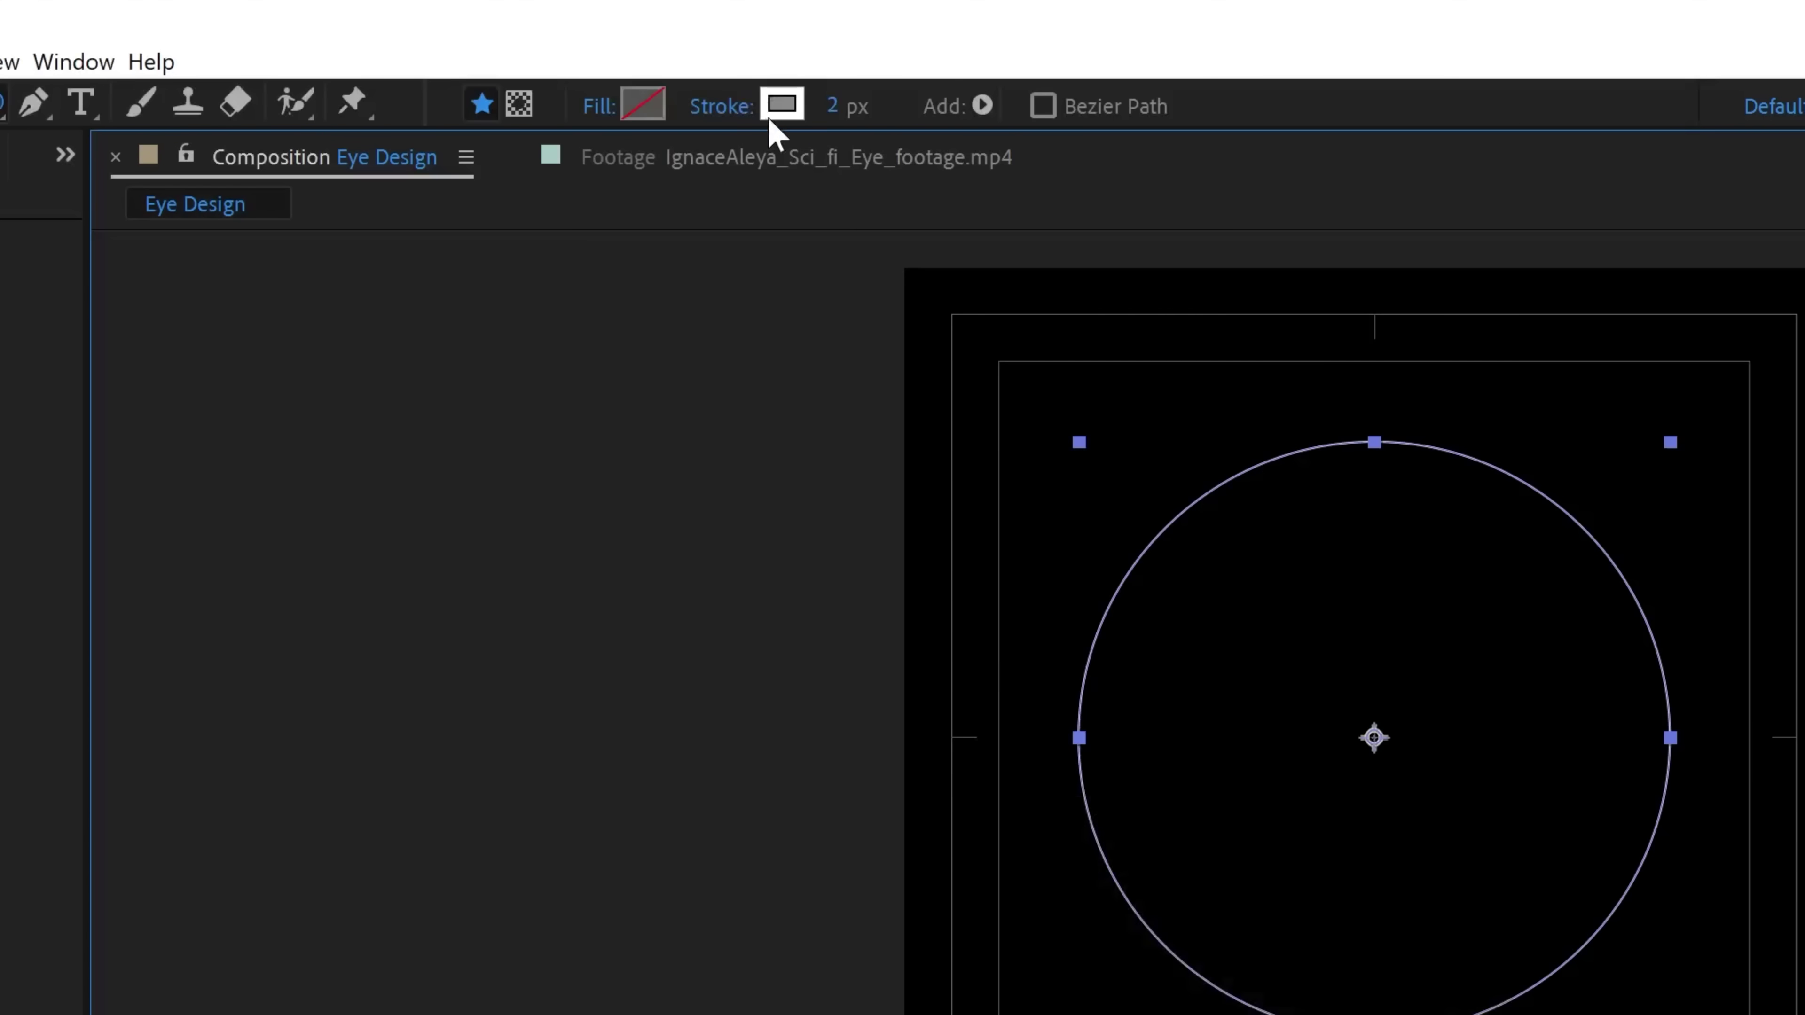
left_click(769, 117)
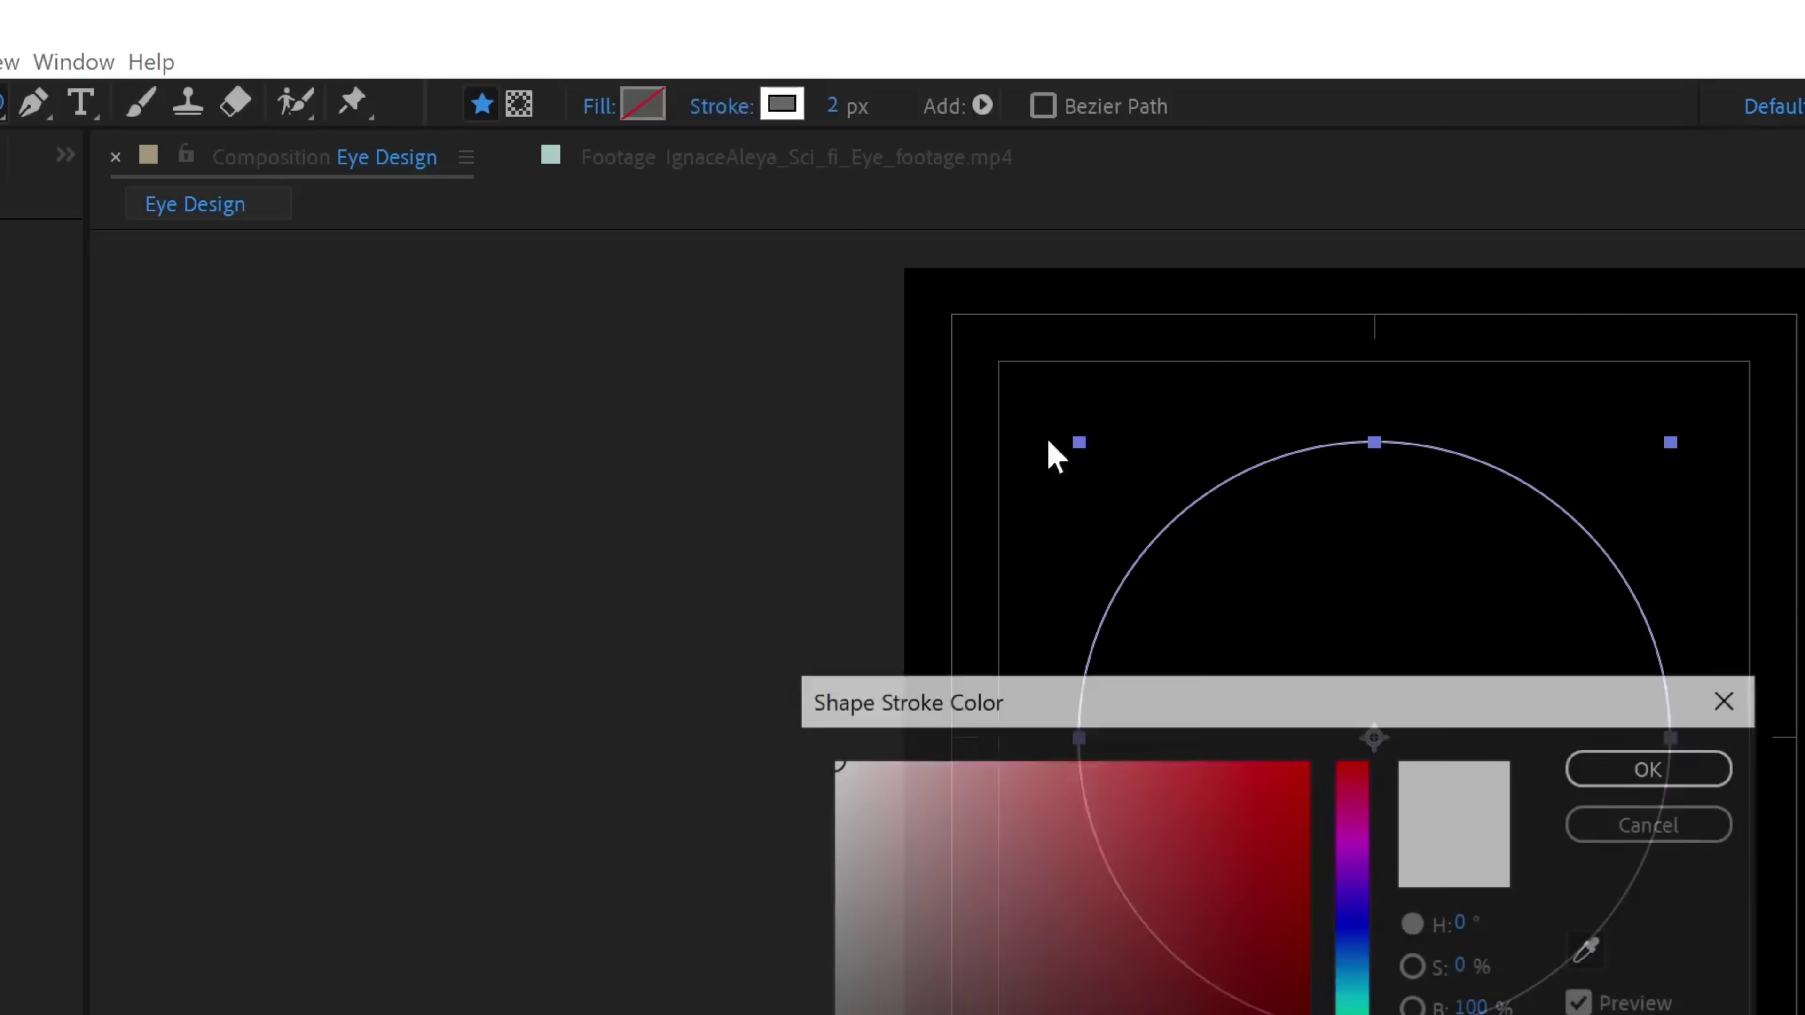
left_click(1631, 773)
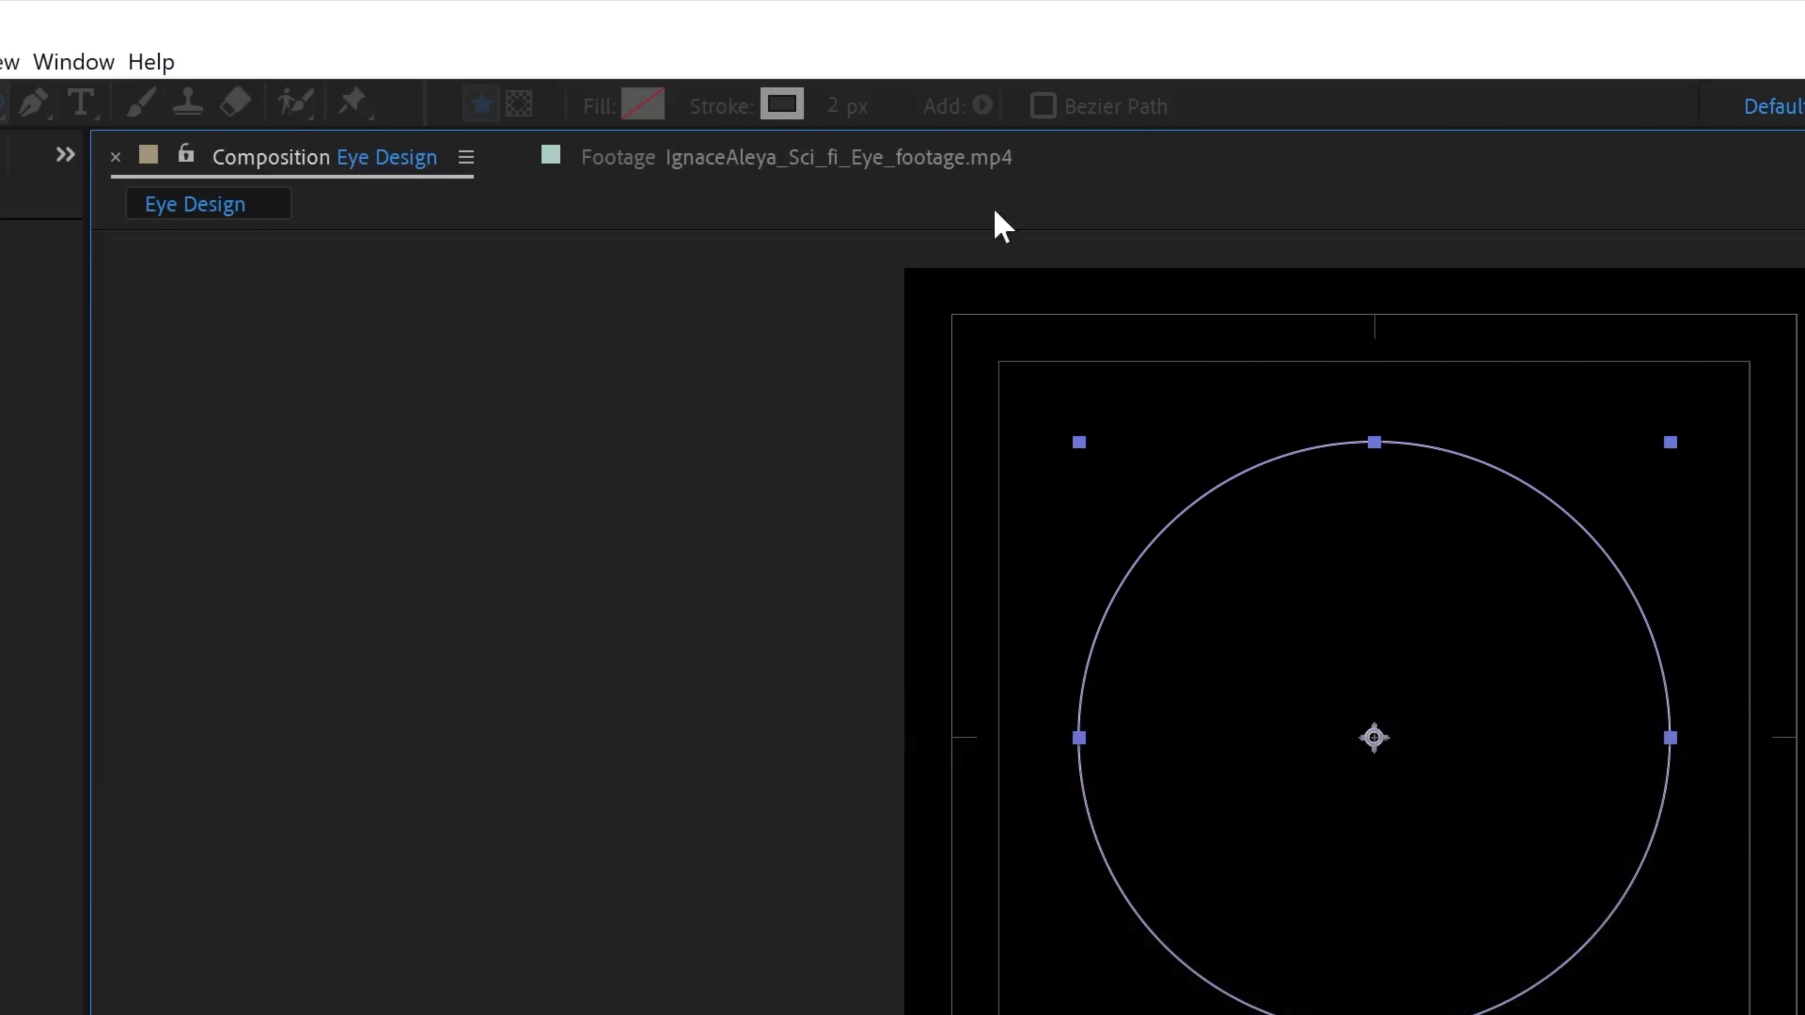
mouse_move(838, 114)
left_mouse_down()
mouse_move(955, 113)
mouse_move(915, 120)
left_mouse_up()
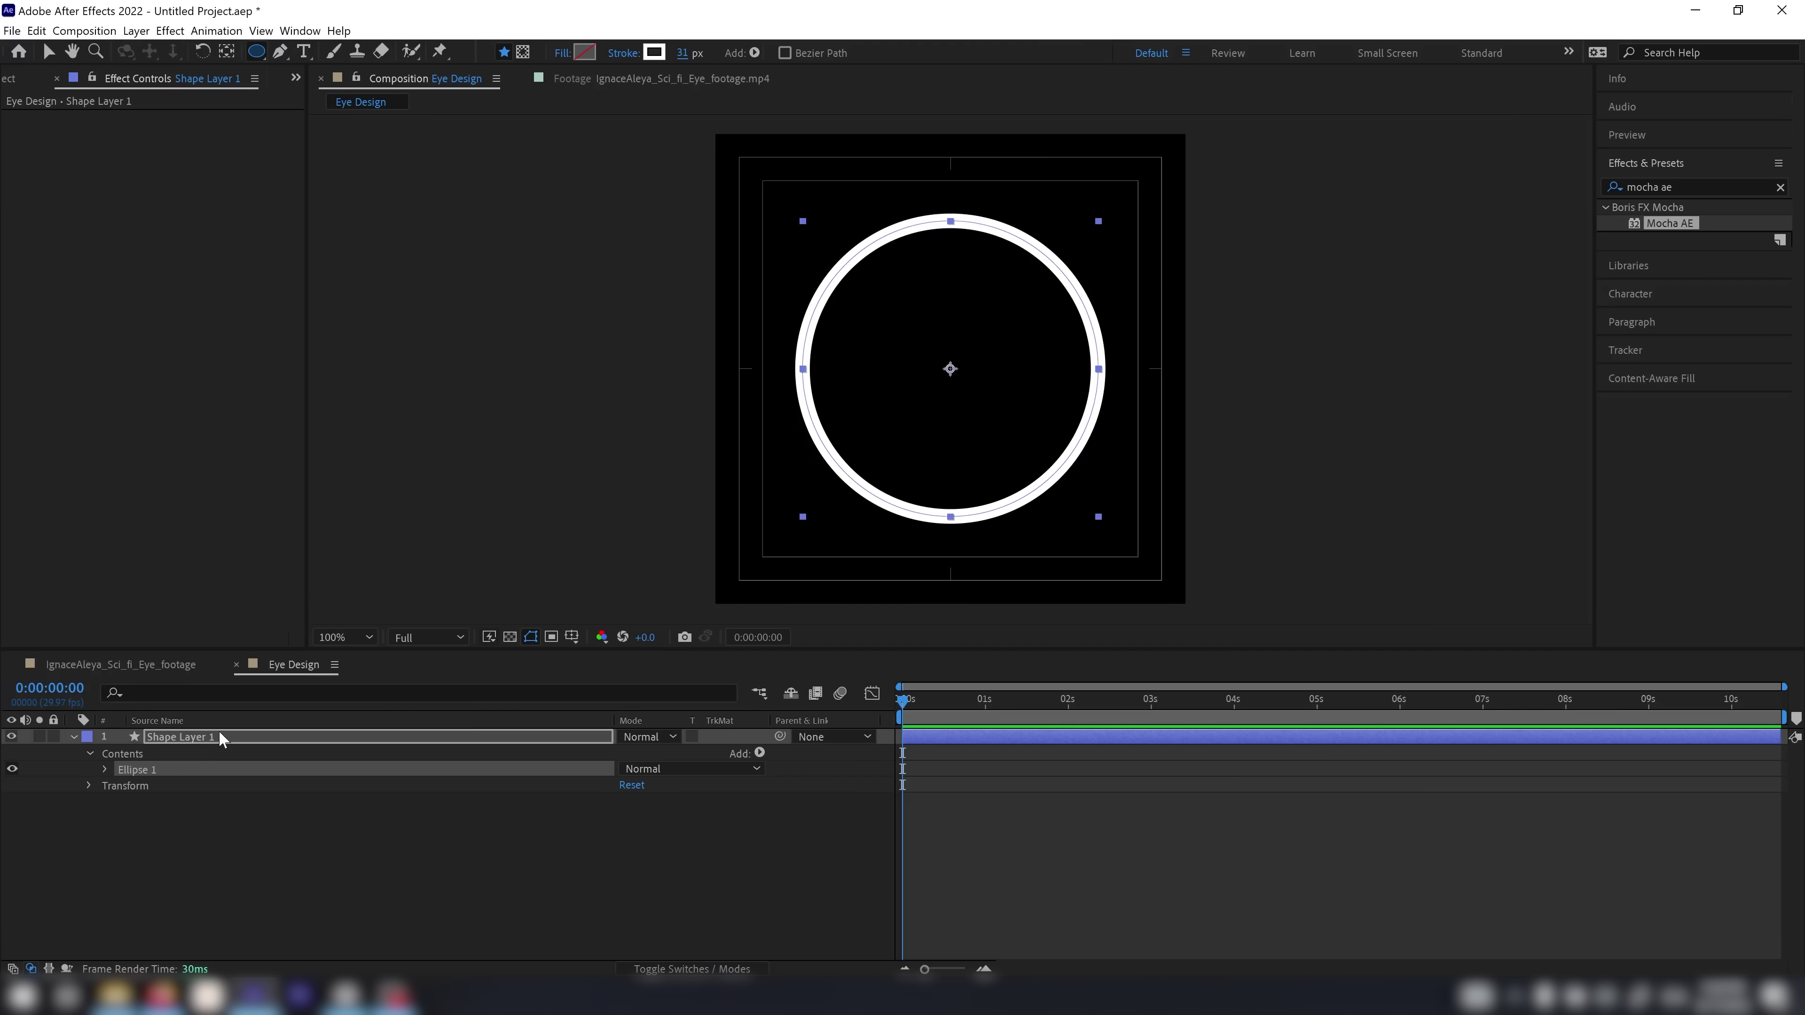
Duplicate the circle's shape layer and set the copy's scale to 91%
left_click(208, 735)
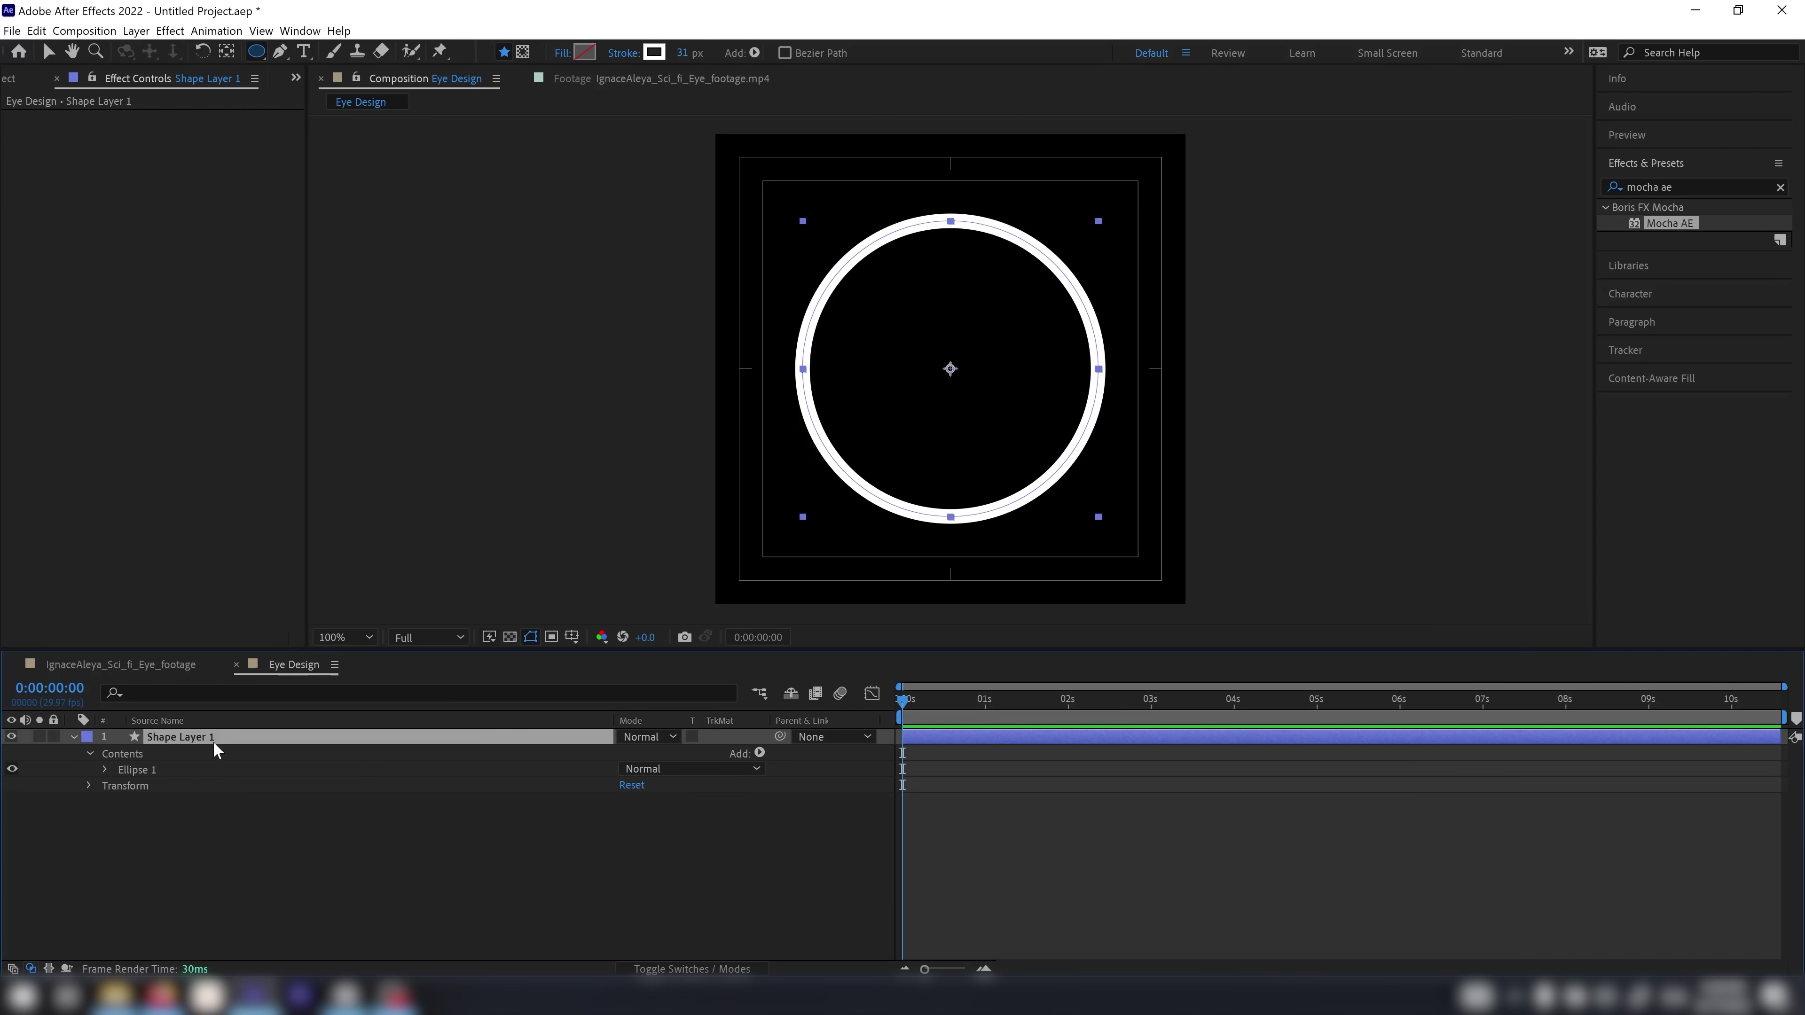
key("ctrl+d")
key("s")
left_click_drag(653, 752, 642, 752)
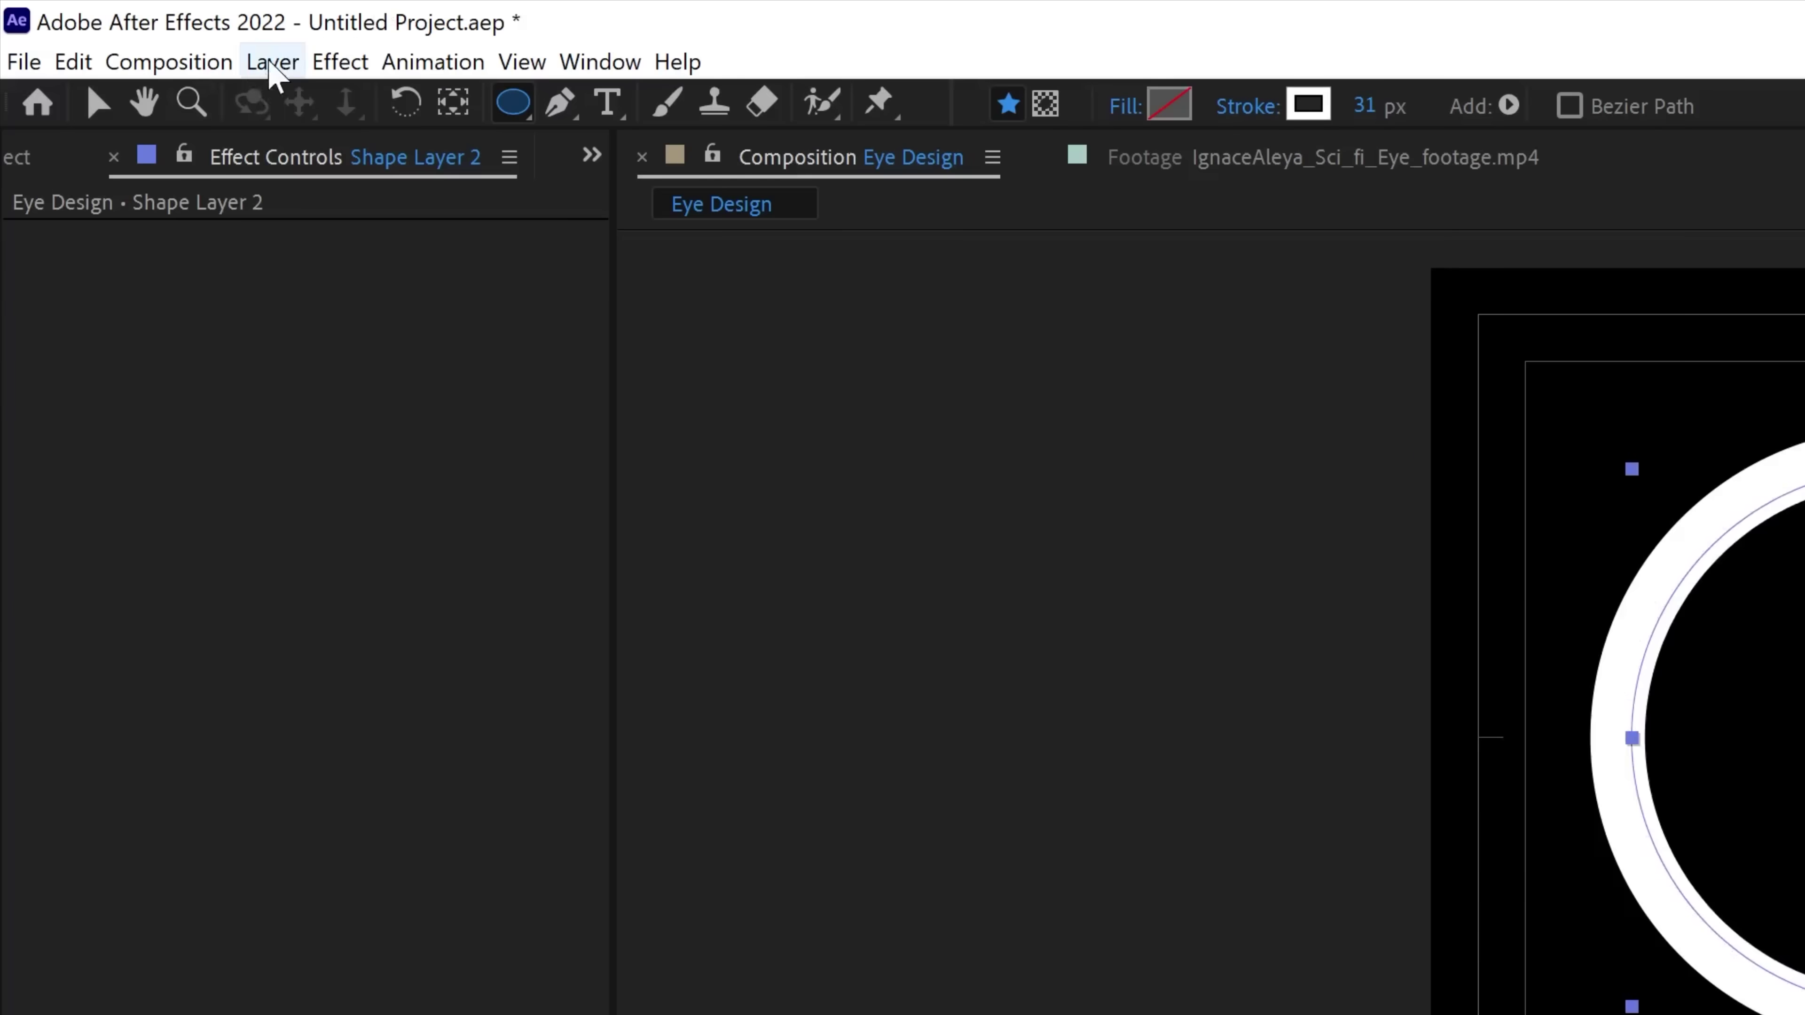
Pre-compose the smaller circle as "Circle_comp", moving all attributes into the new composition
left_click(135, 32)
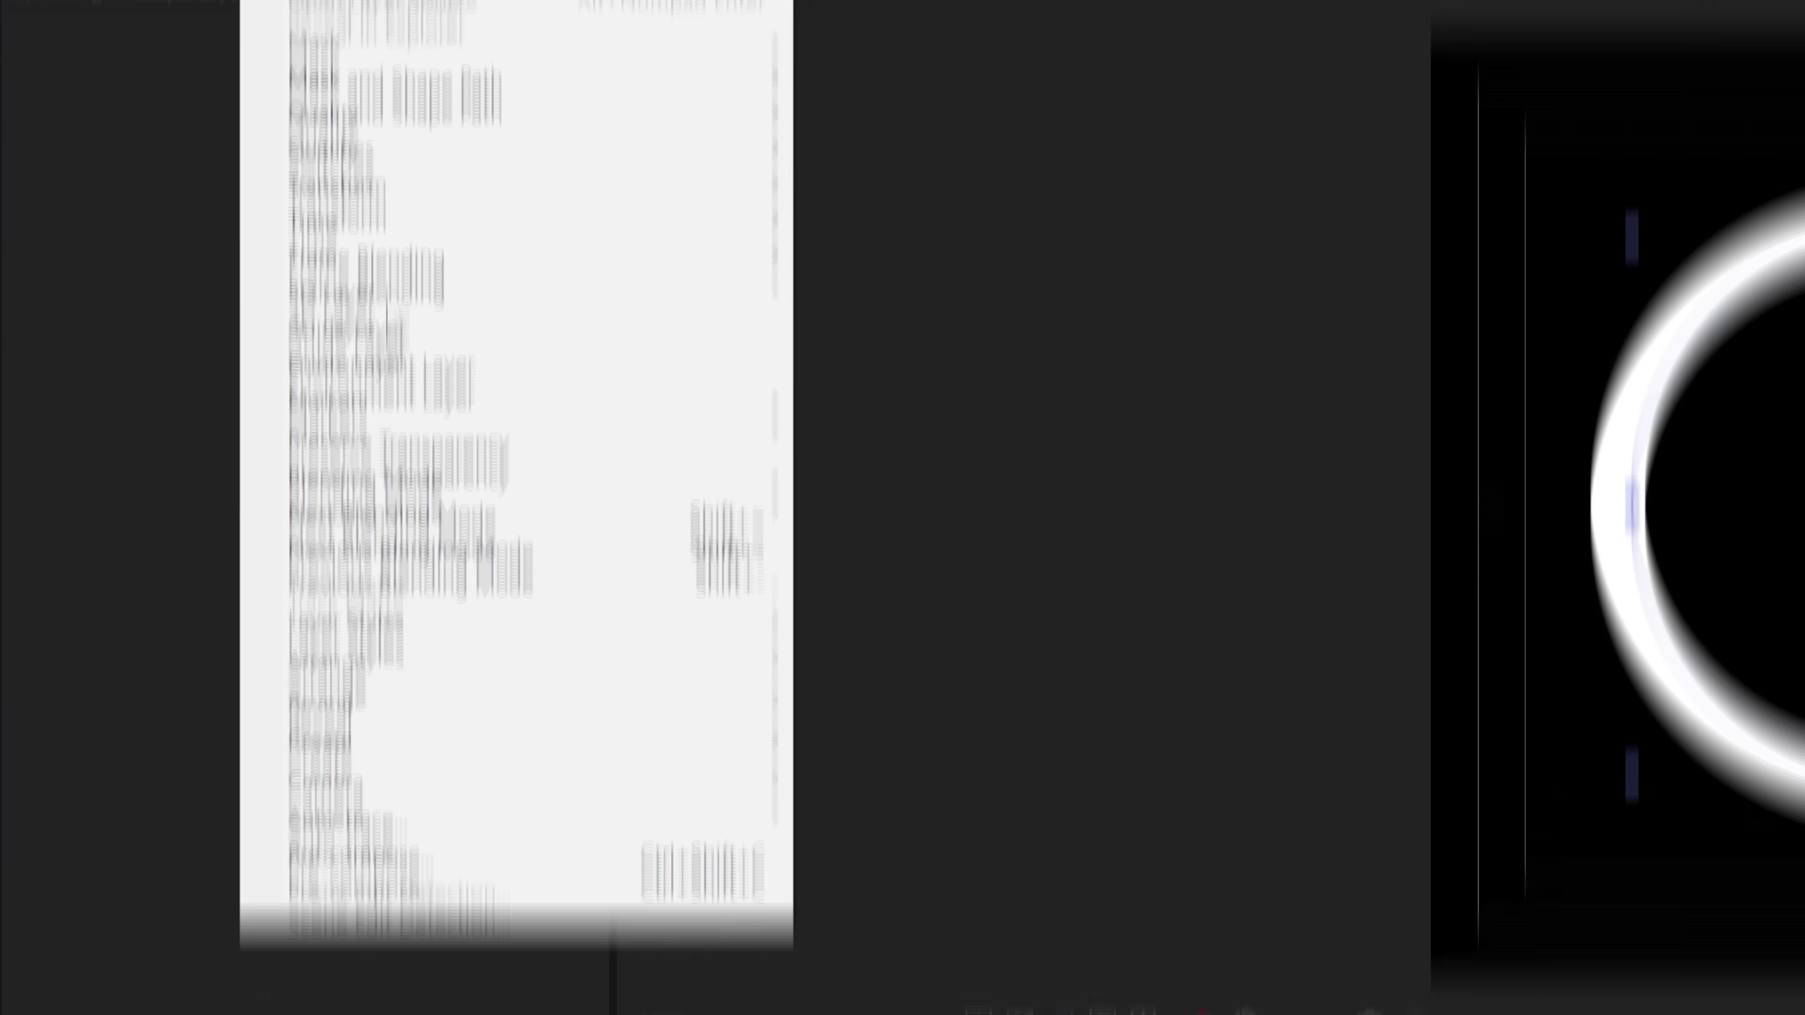
left_click(360, 602)
left_click(1684, 506)
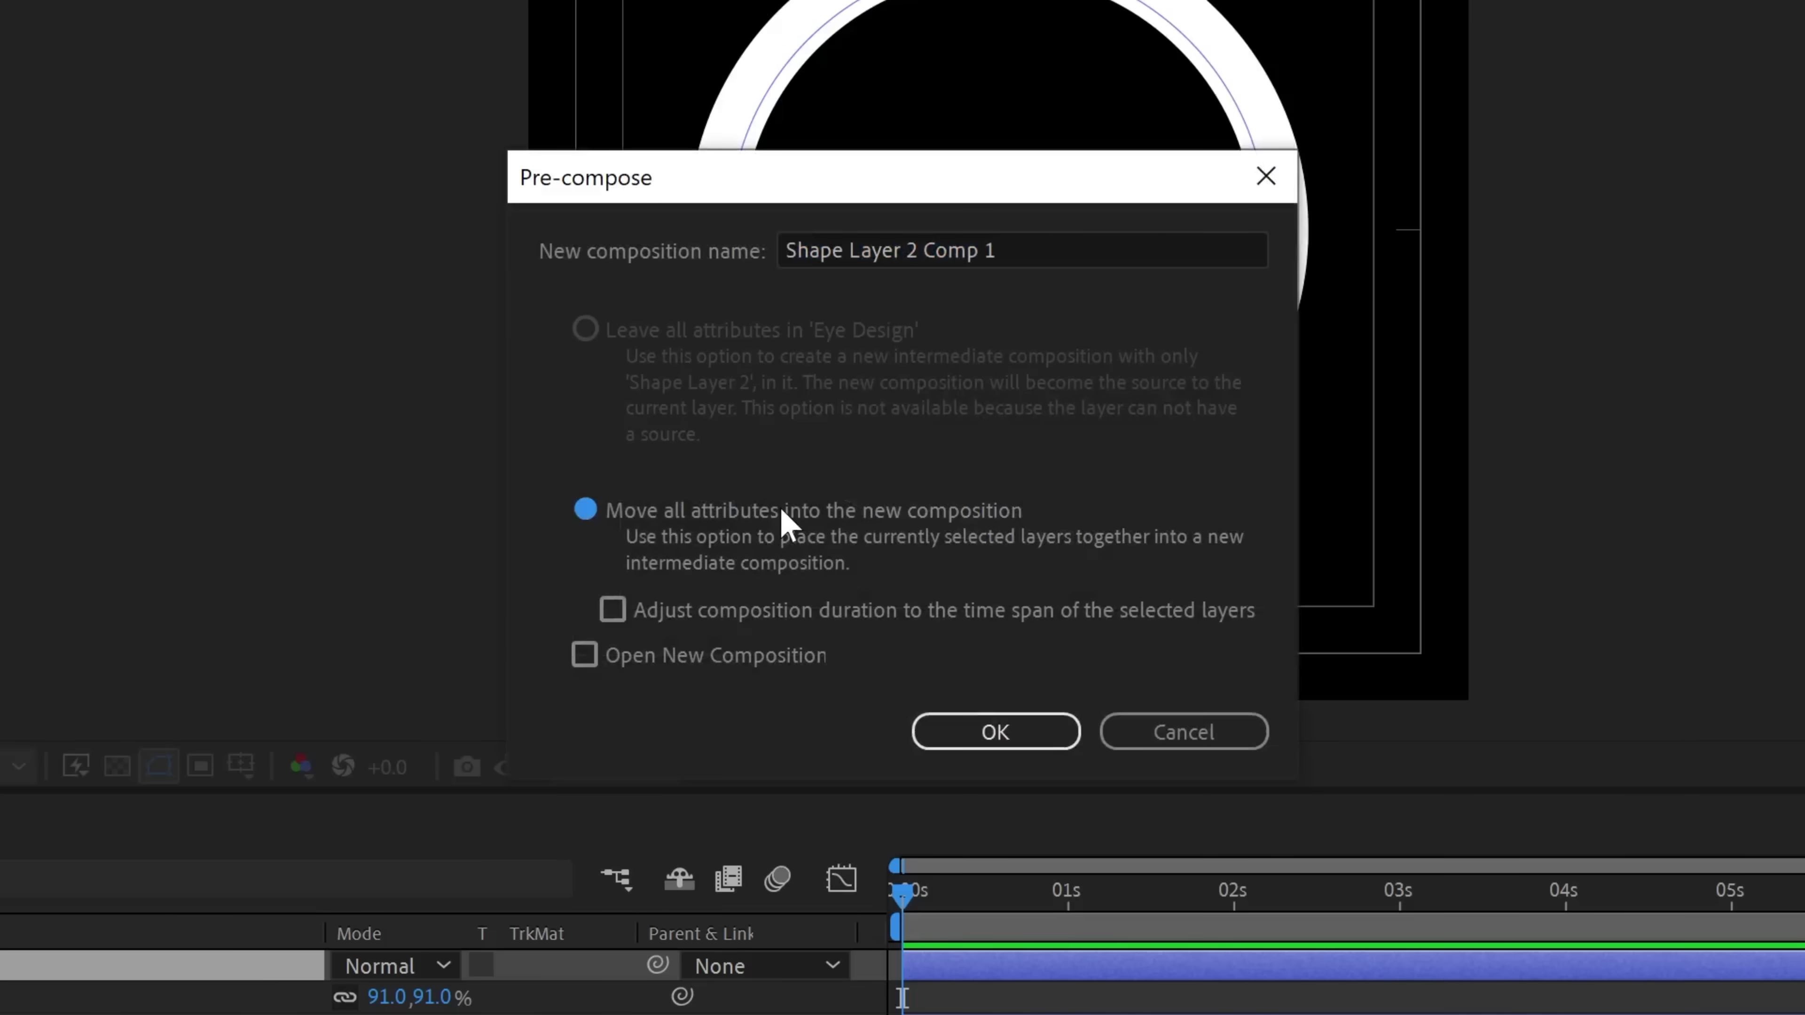
left_click(1059, 237)
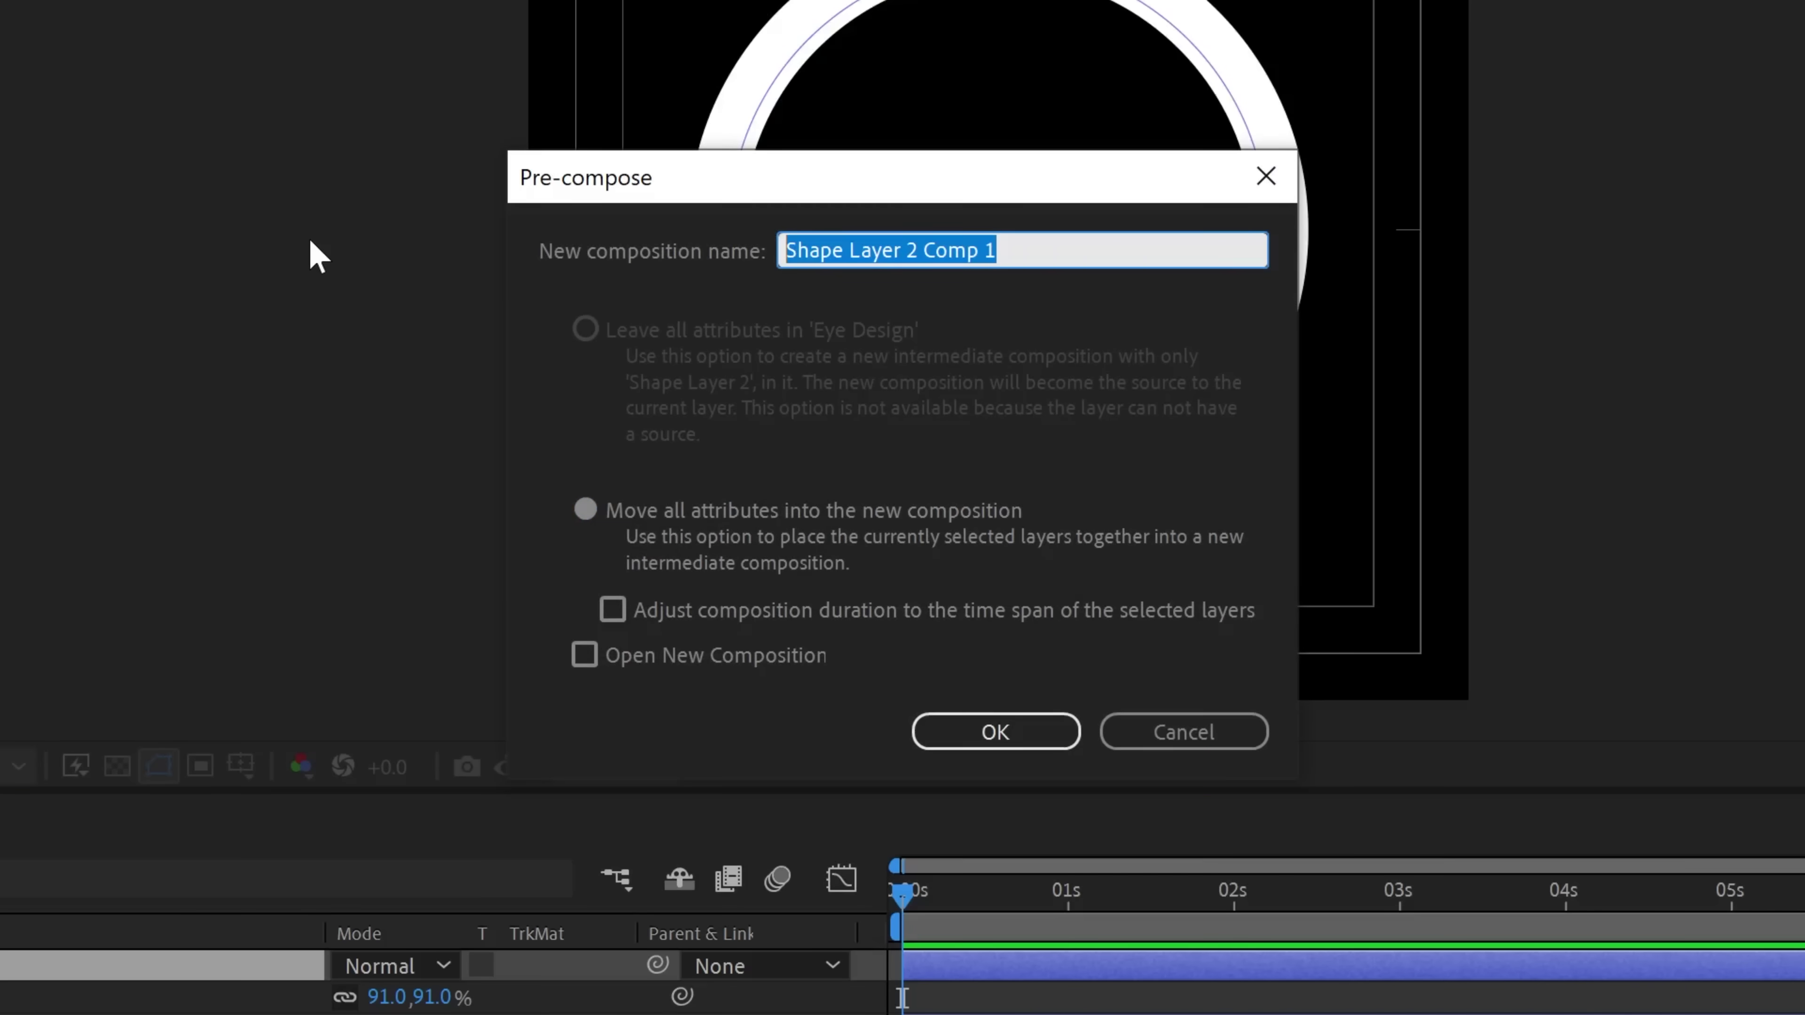
type("Circle_comp")
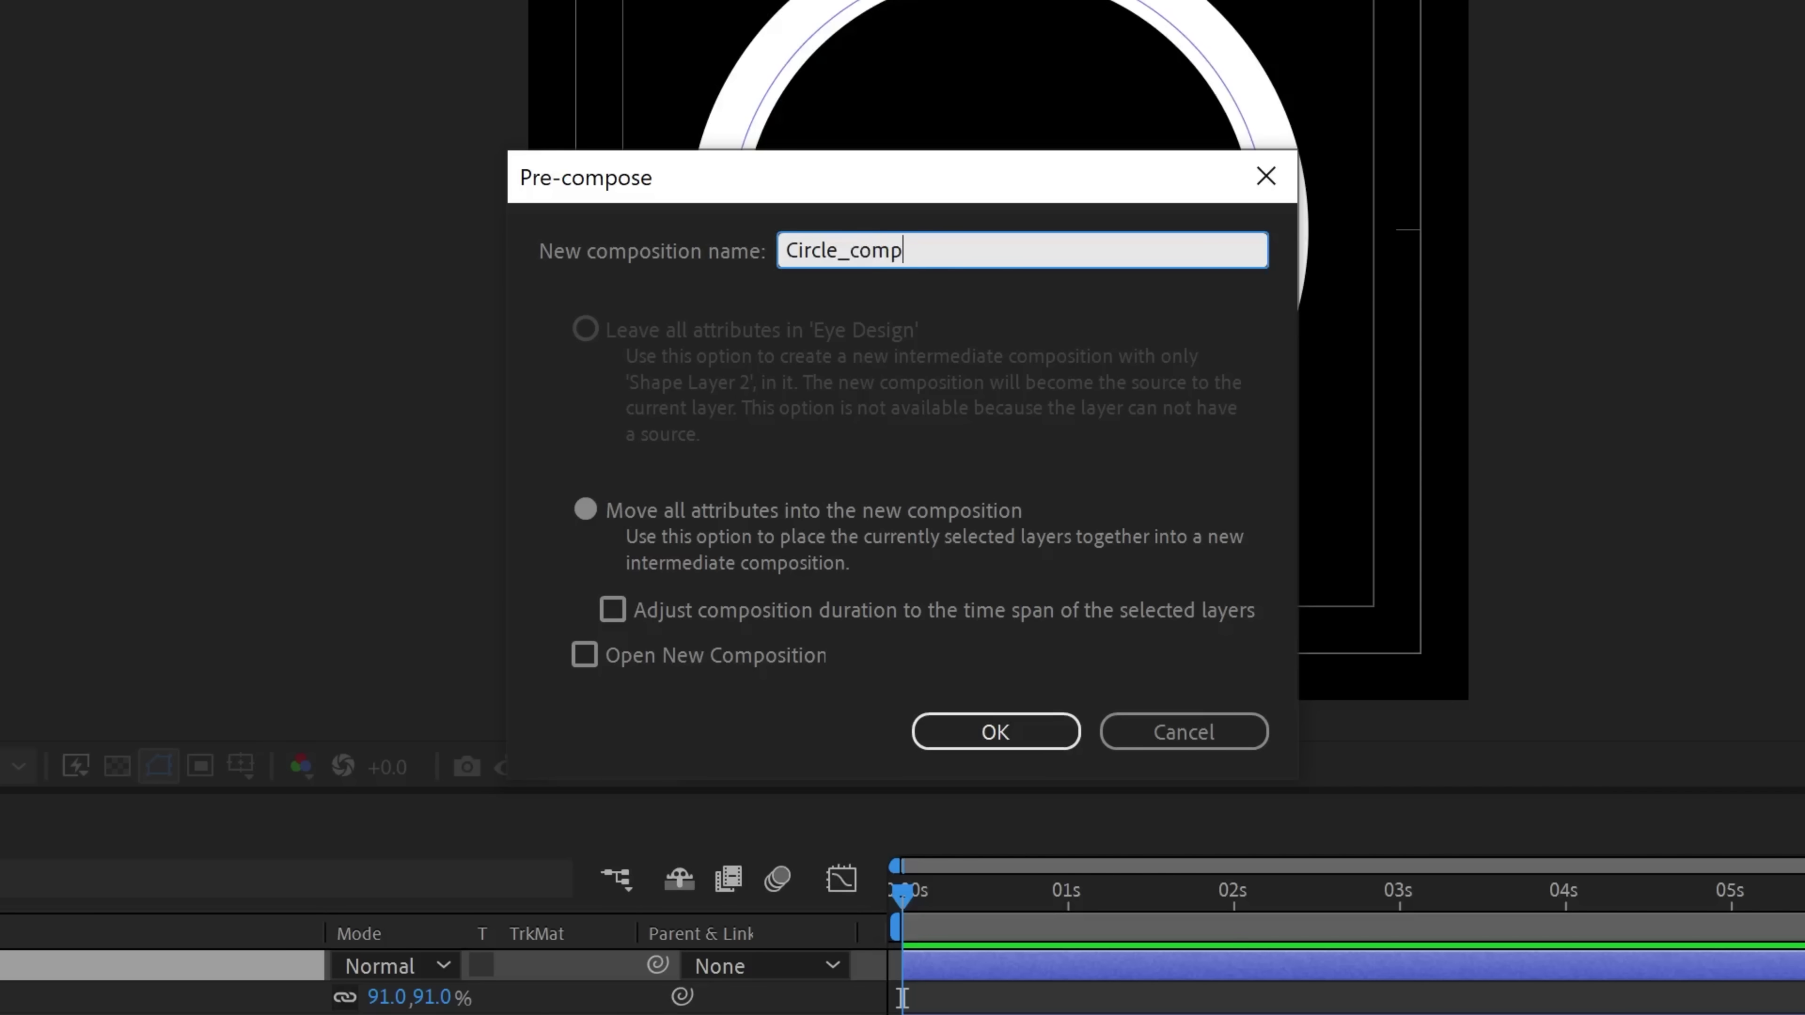
key("Return")
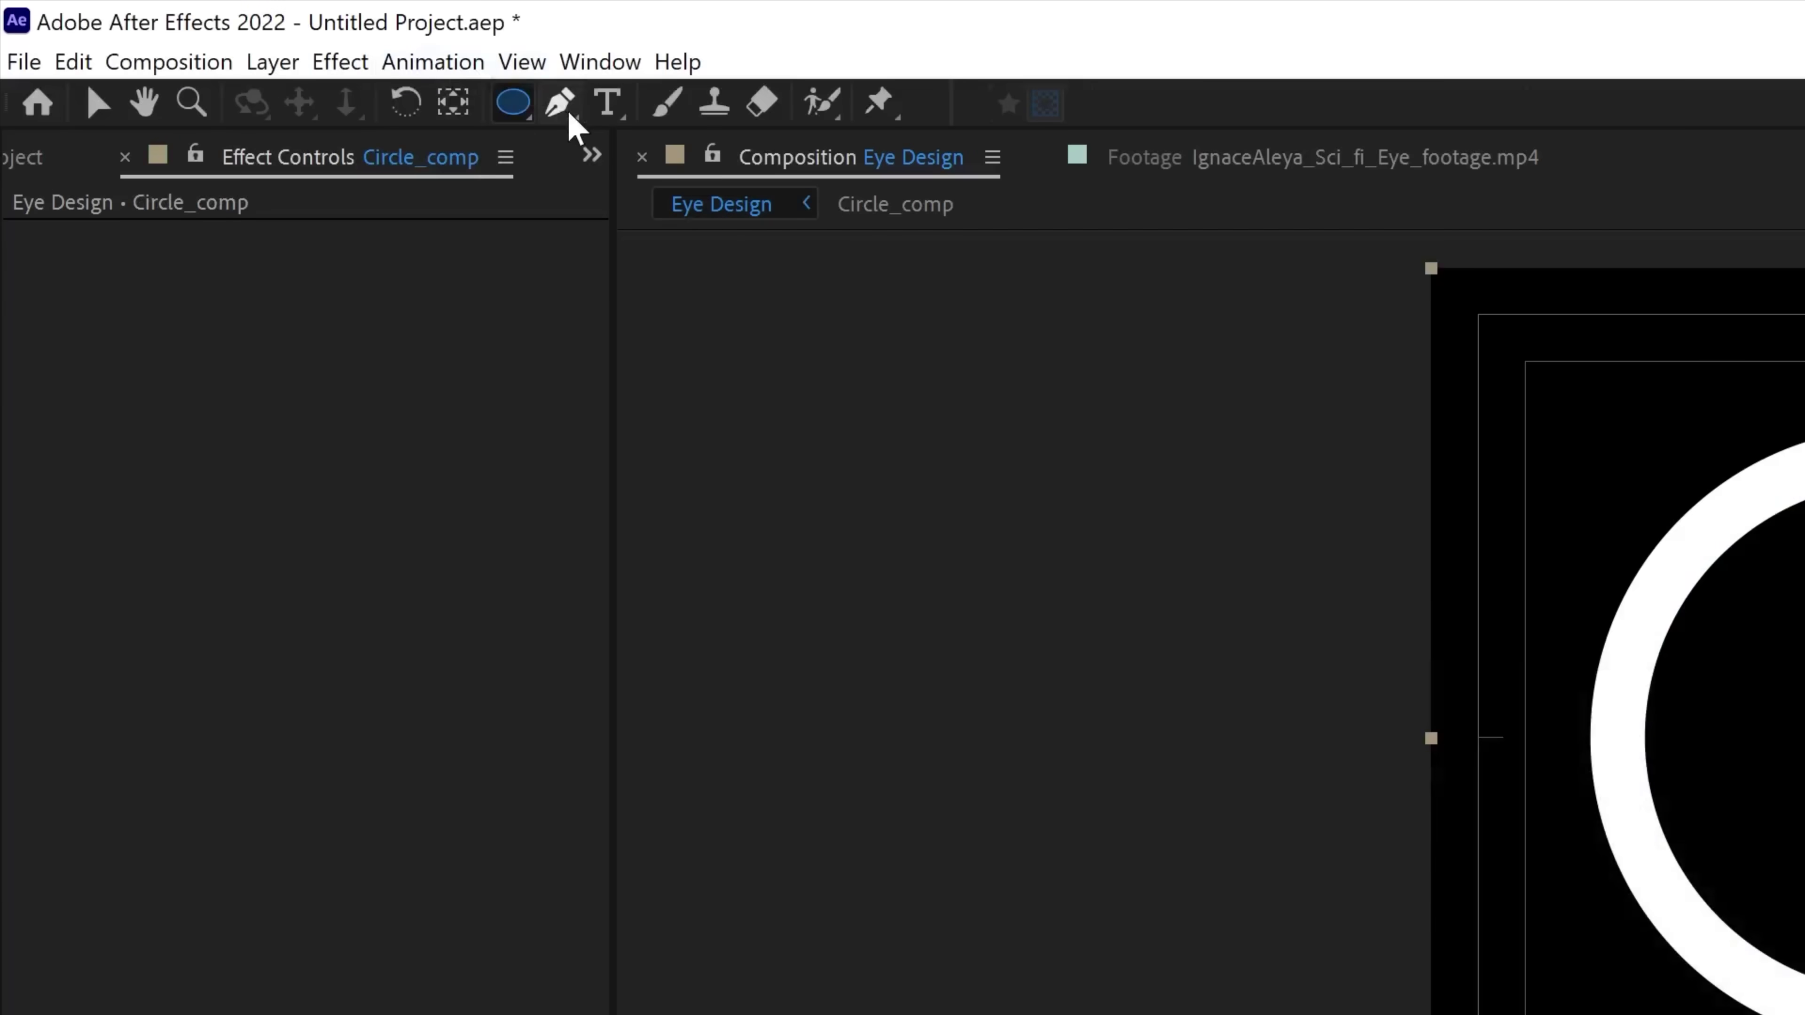
Draw a closed four-point Pen mask on Circle_comp from the ring's center around its lower-left section, and deselect it
left_click(280, 51)
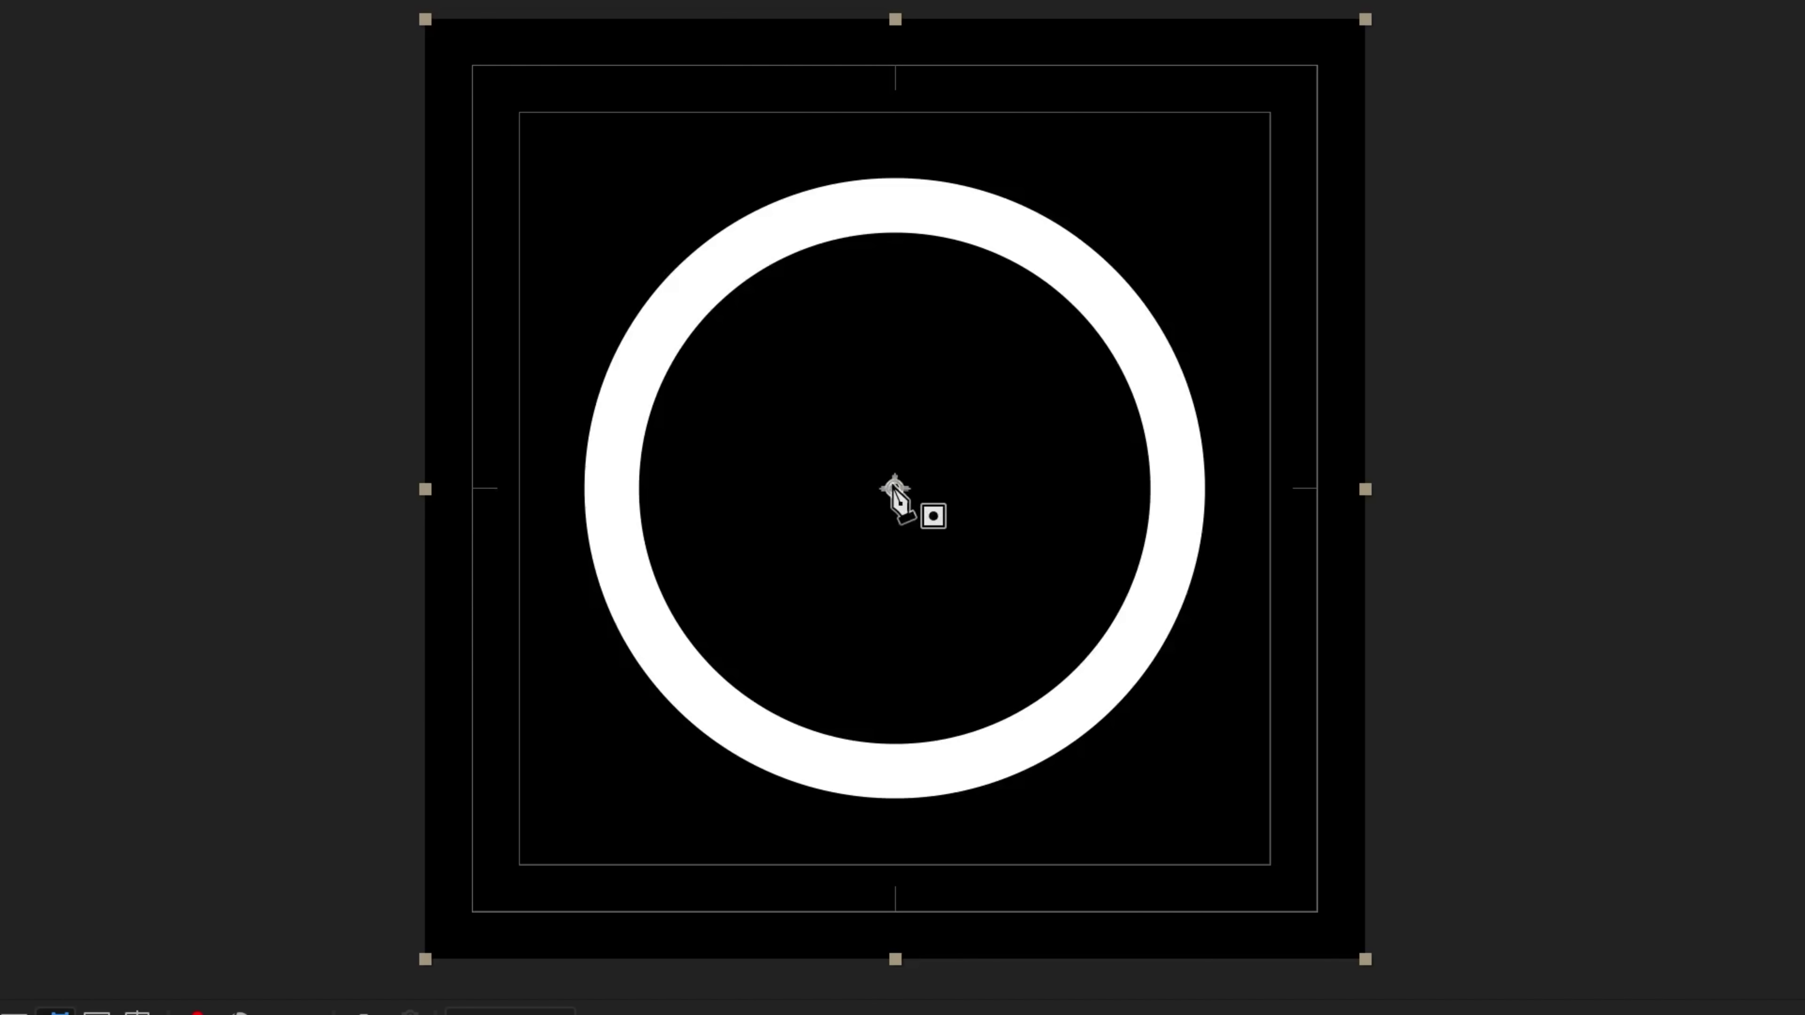
left_click(893, 485)
left_click(474, 386)
left_click(523, 741)
left_click(804, 890)
left_click(892, 486)
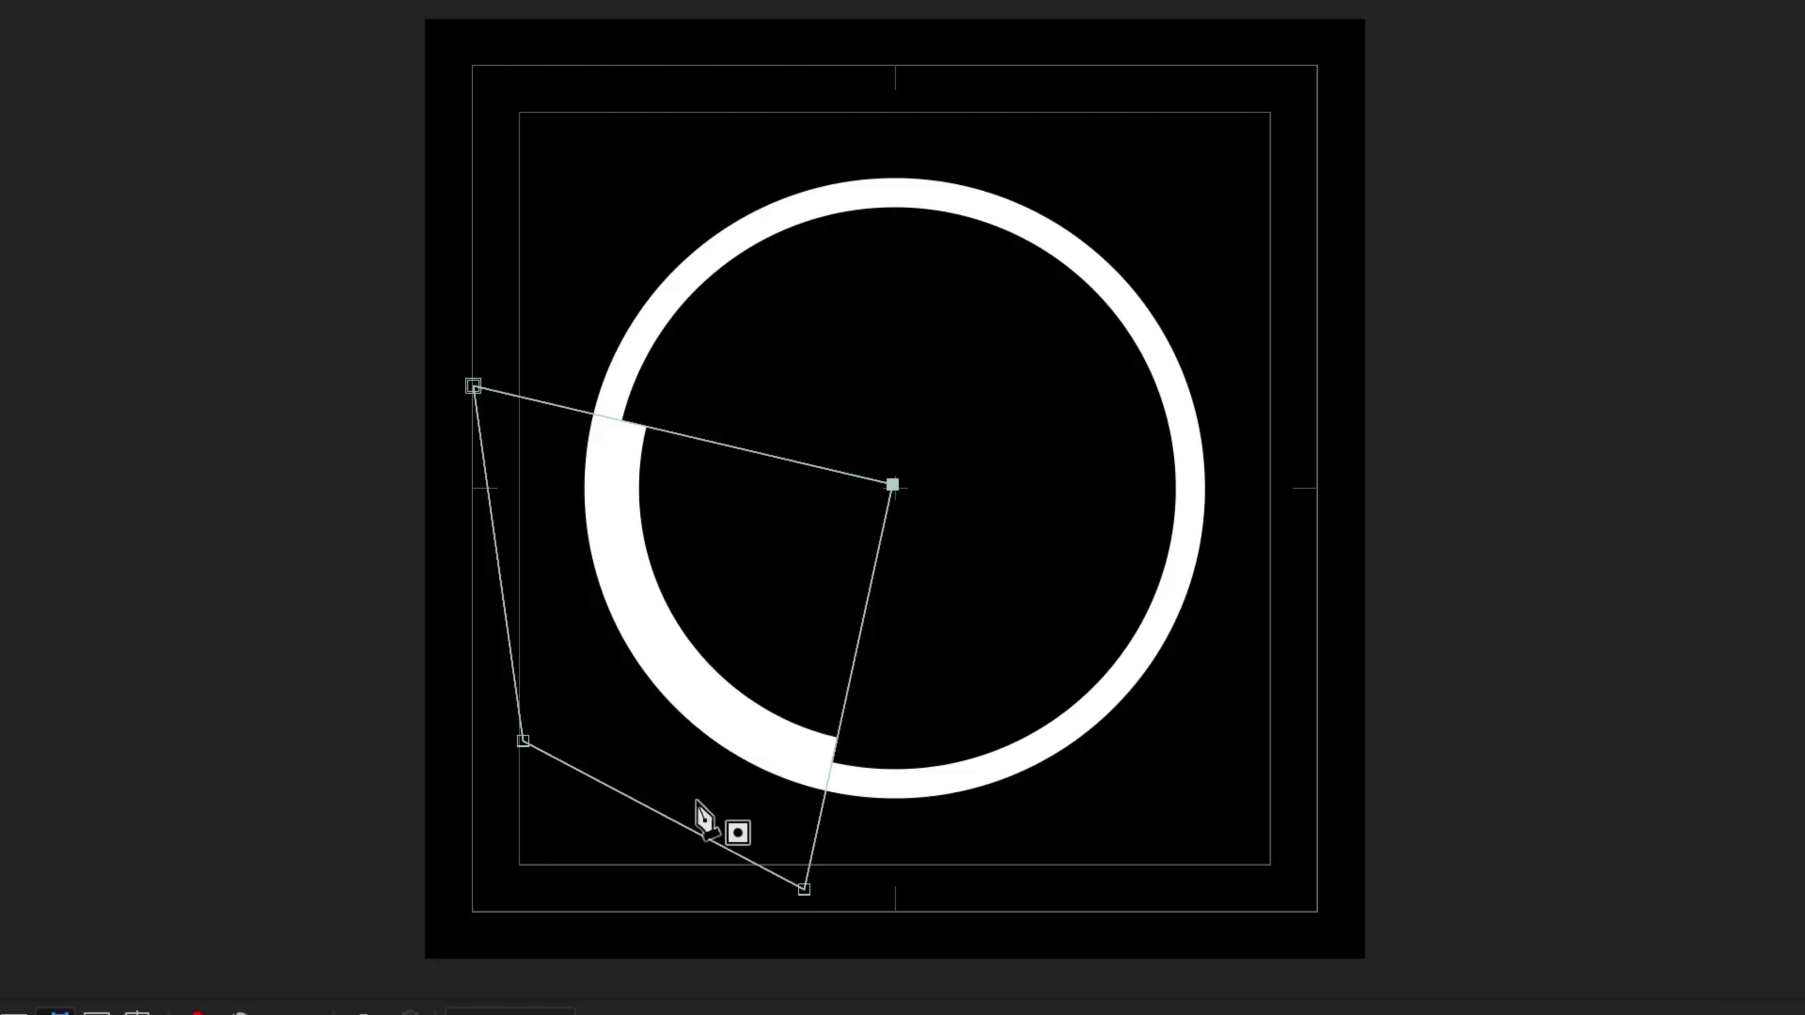
key("ctrl+shift+a")
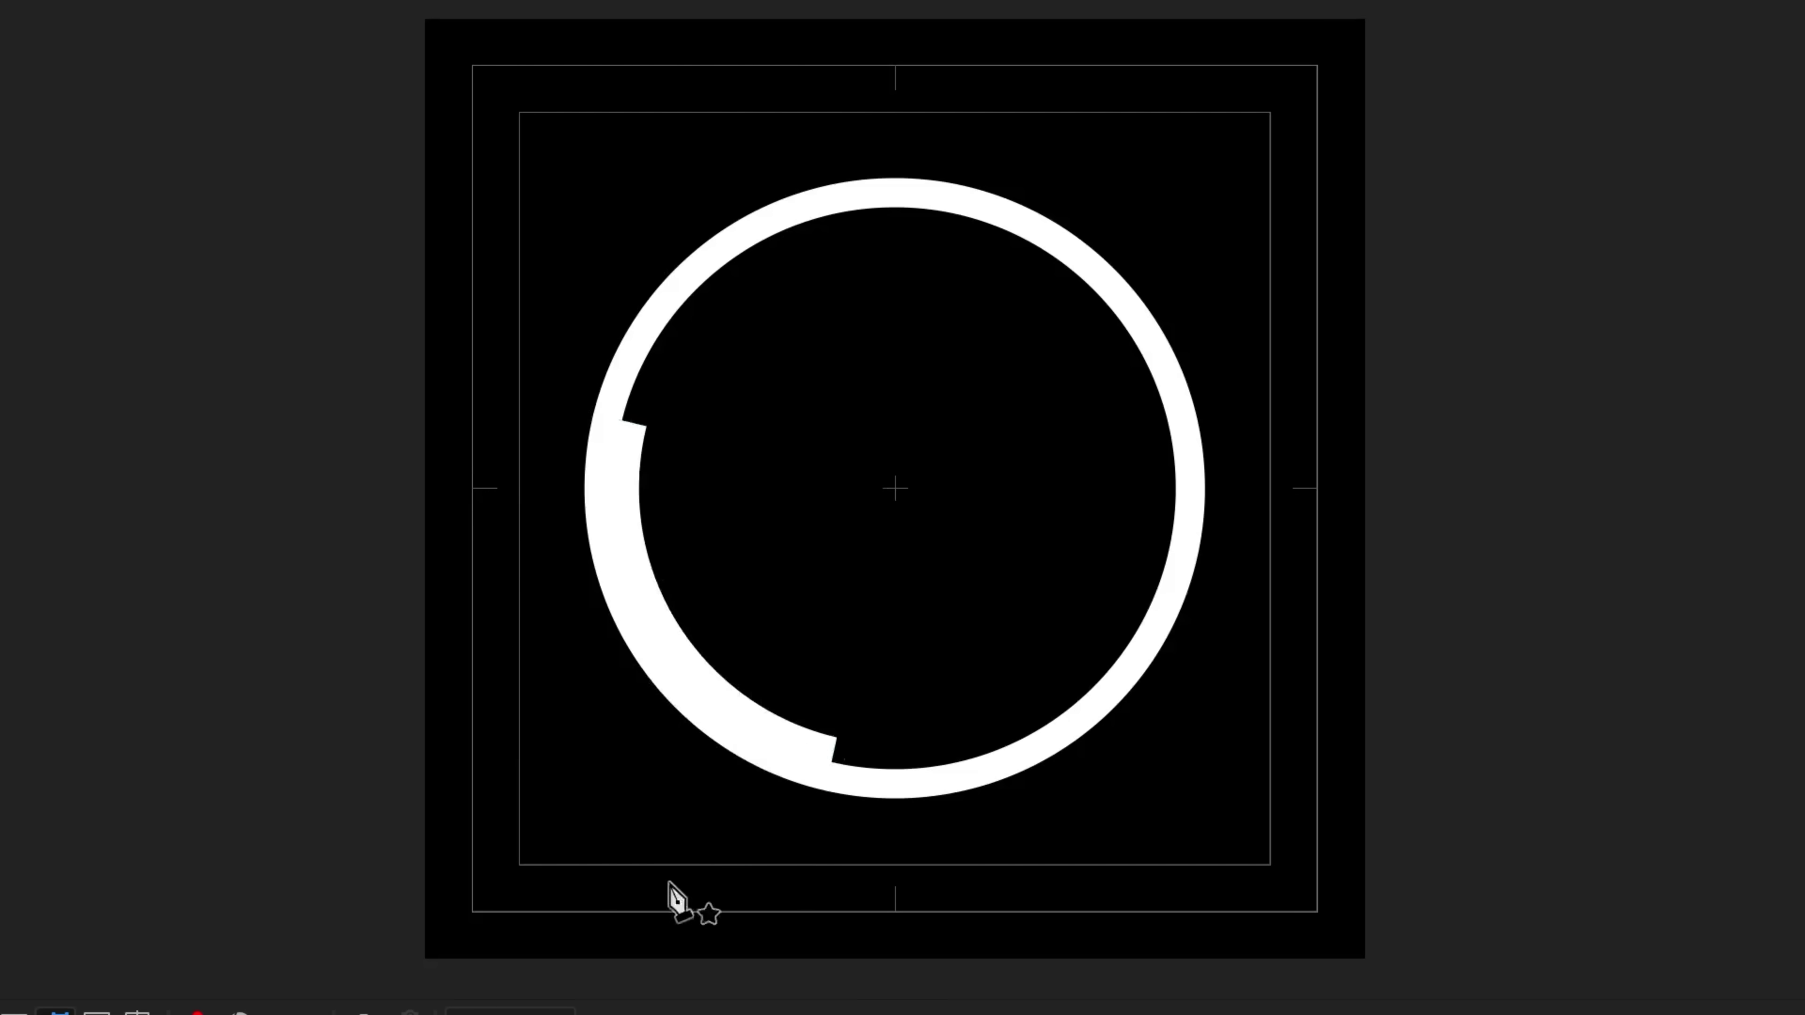
Move the mask's lower-right vertex up and to the left to shorten the inner ring's visible arc
key("v")
left_click(832, 775)
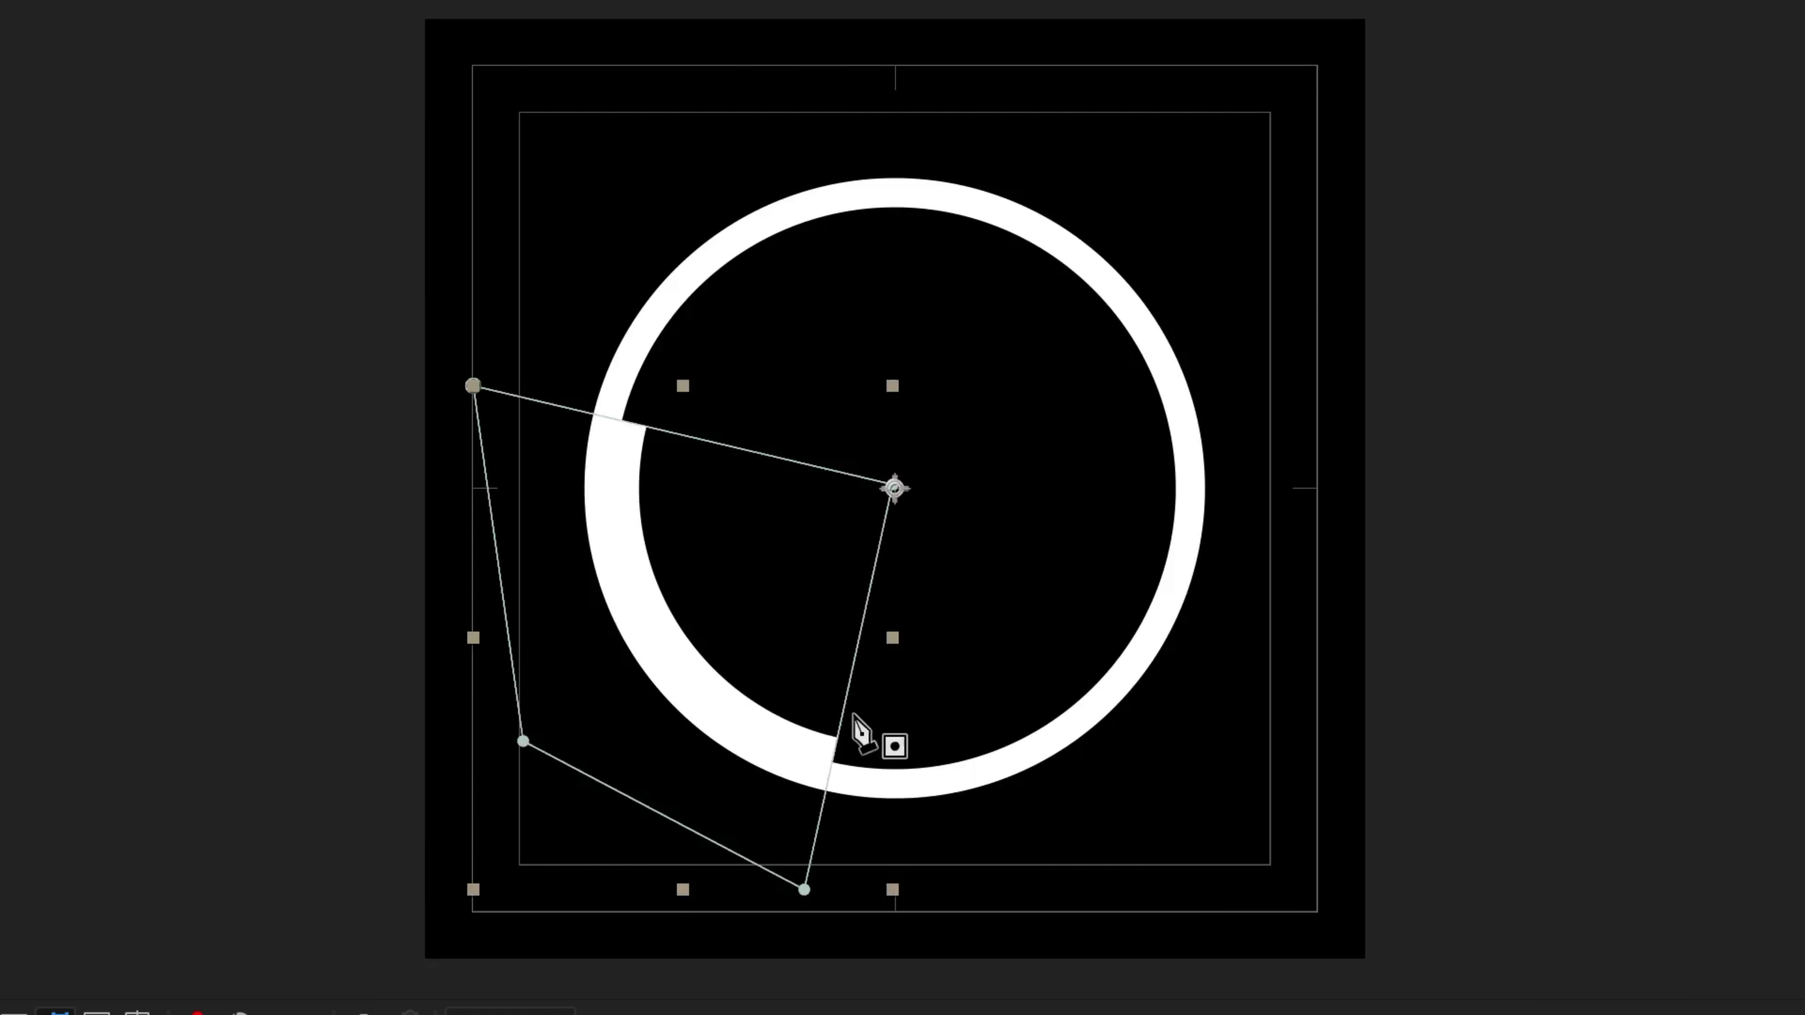
left_click_drag(776, 867, 549, 755)
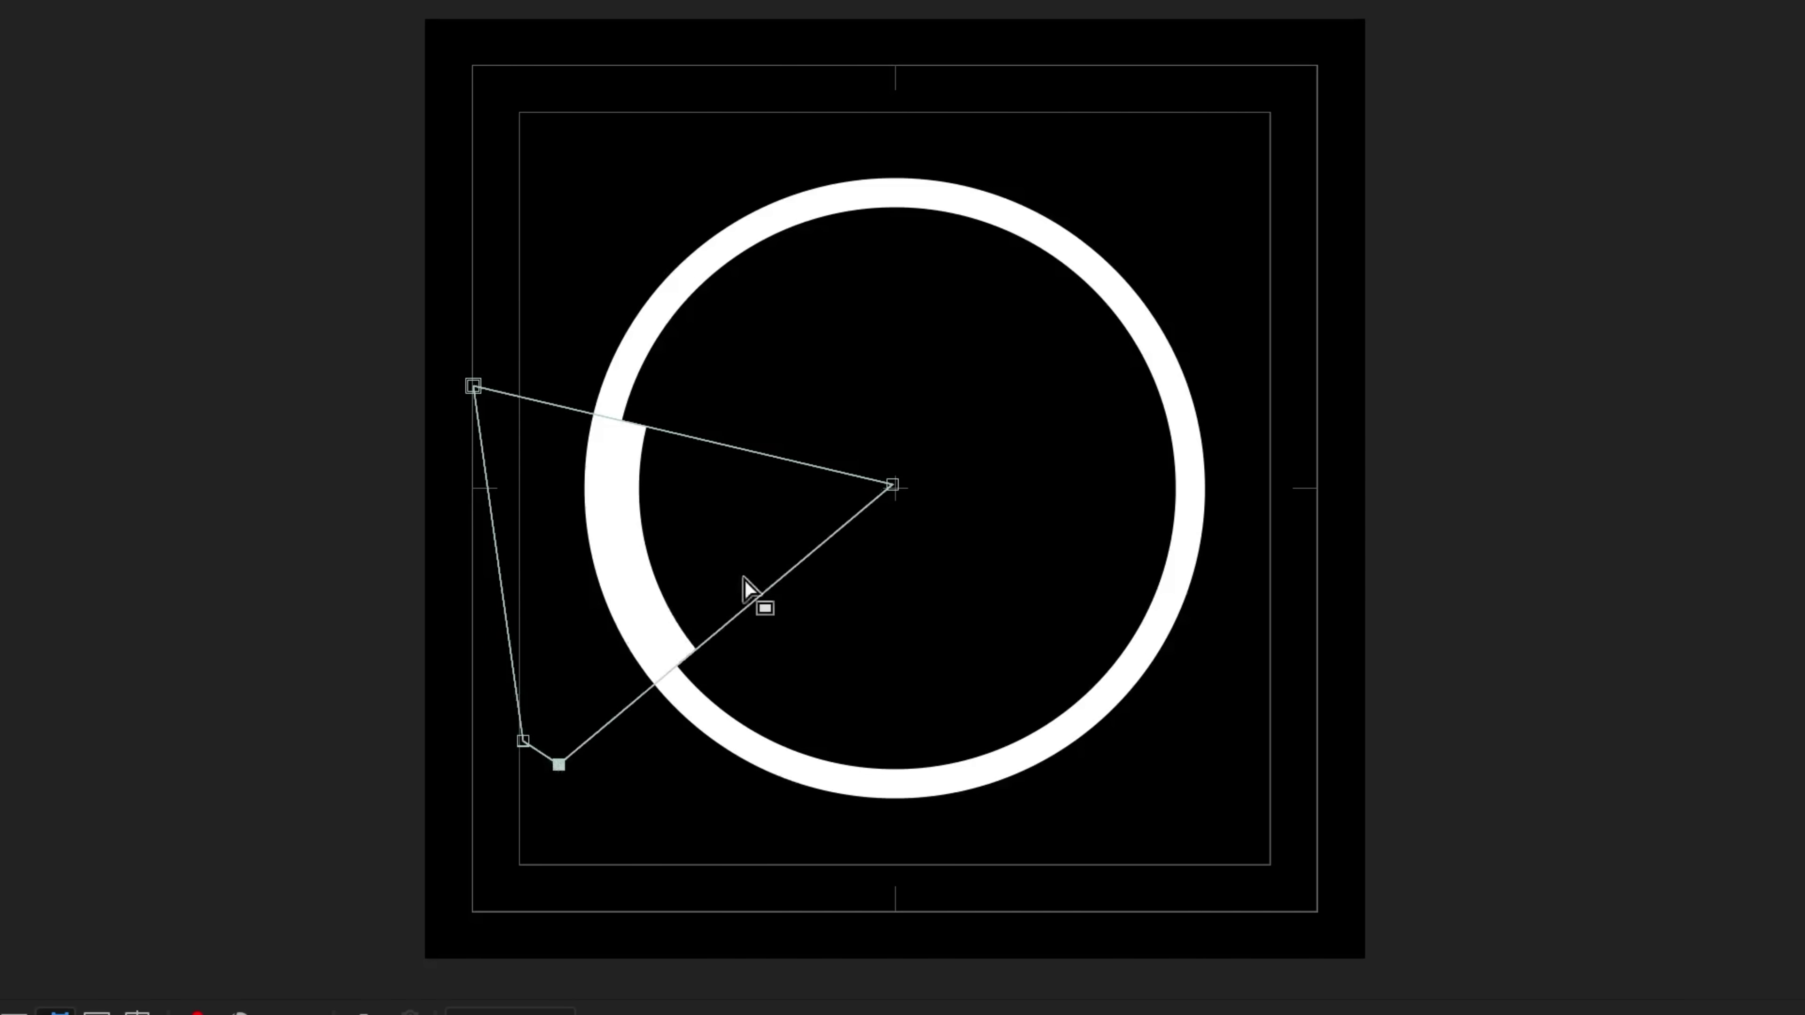
Duplicate Circle_comp's mask and rotate the copy around the ring's center so it covers the diametrically opposite section of the ring
key("ctrl+shift+a")
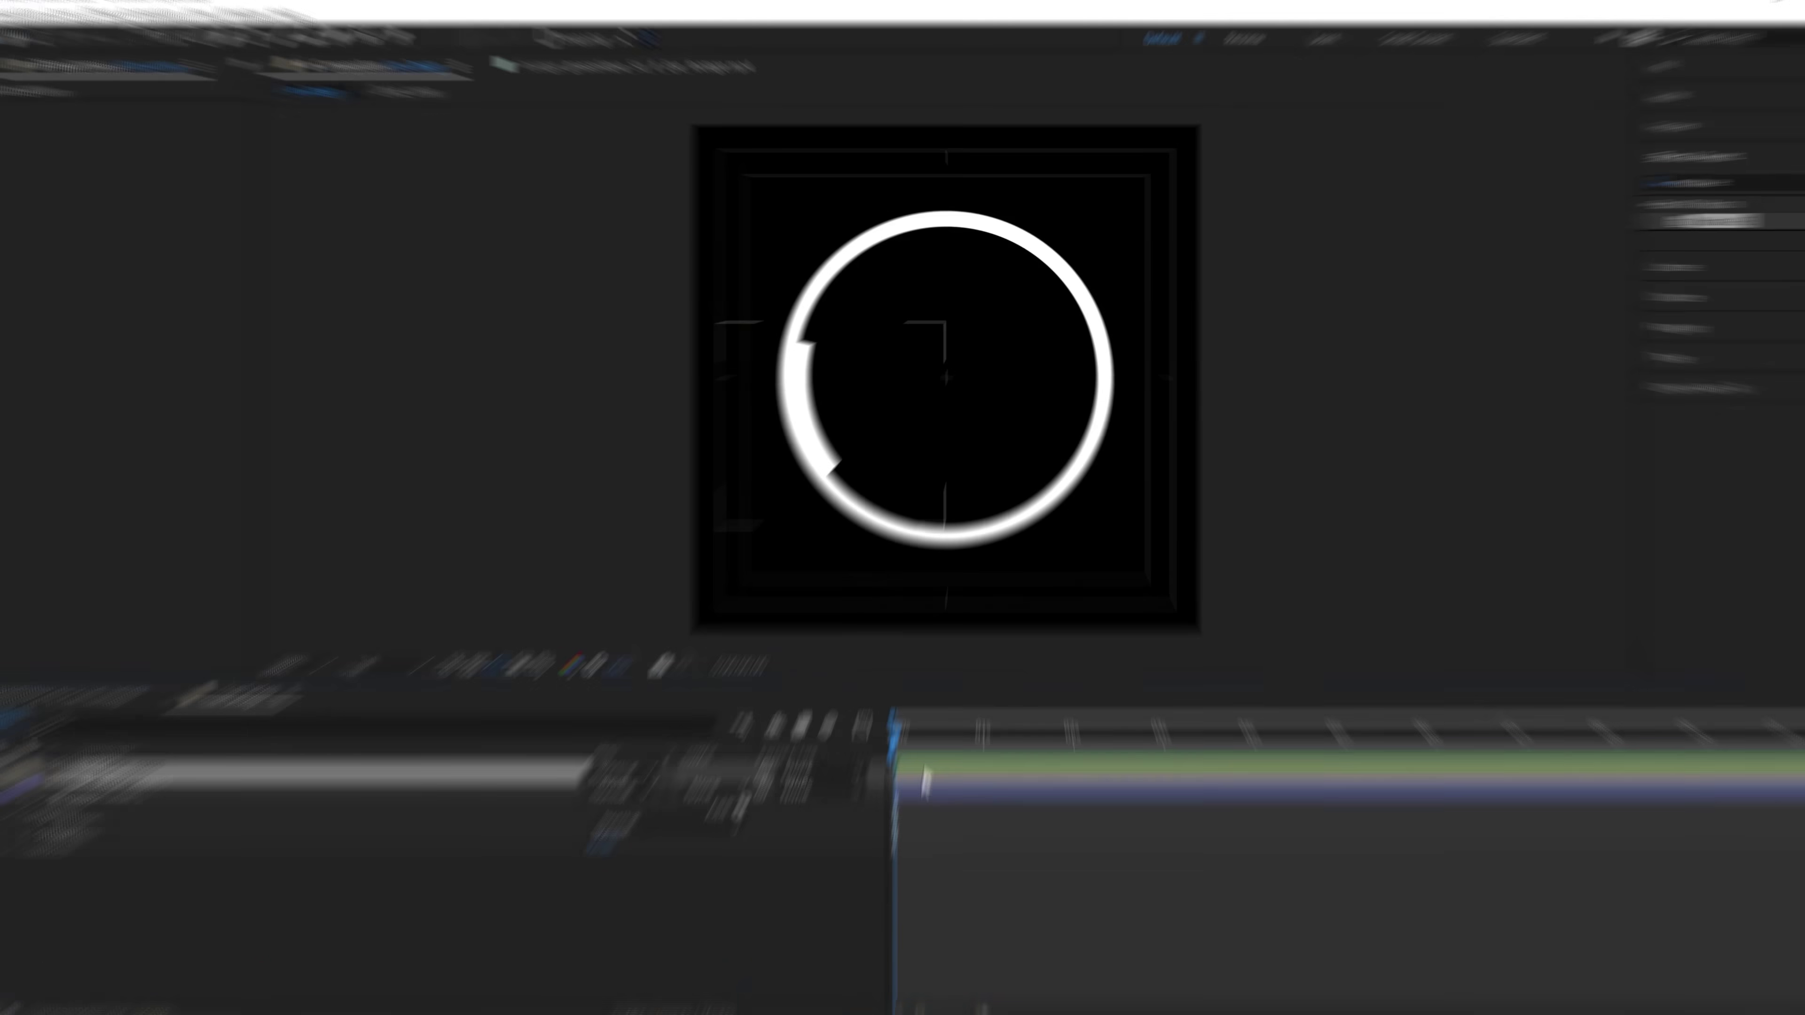
left_click(302, 738)
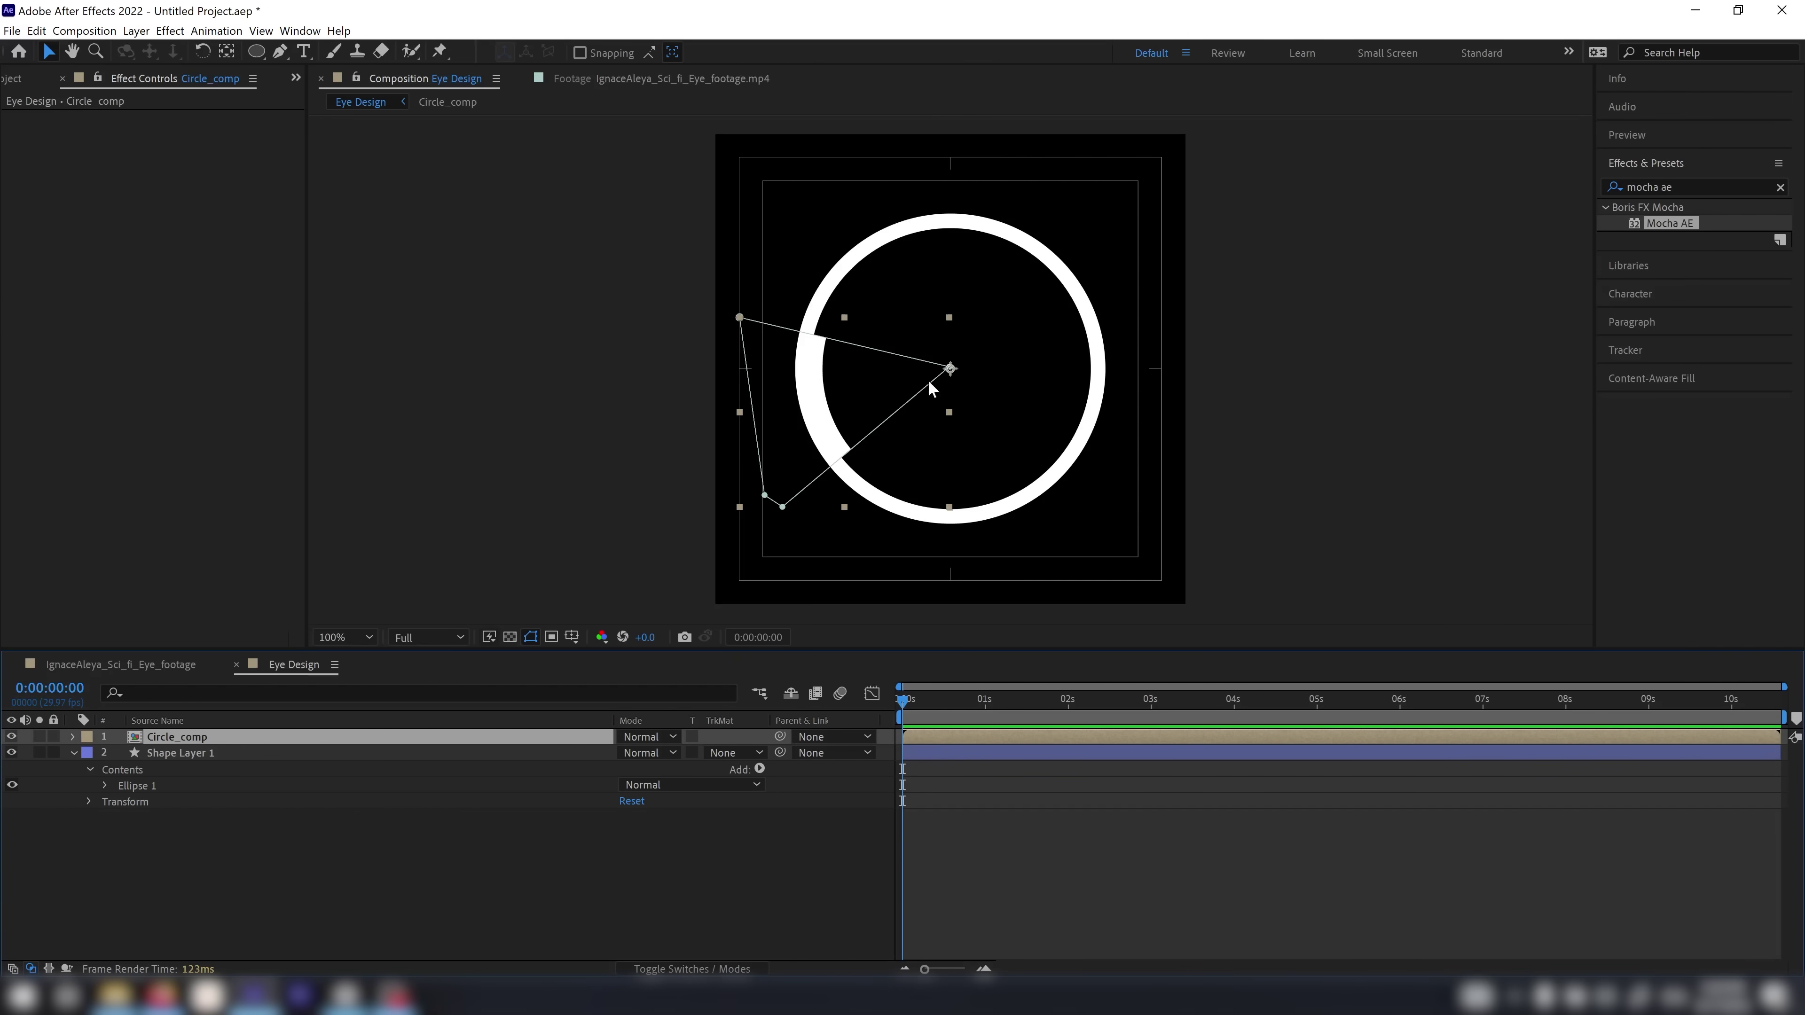
double_click(950, 369)
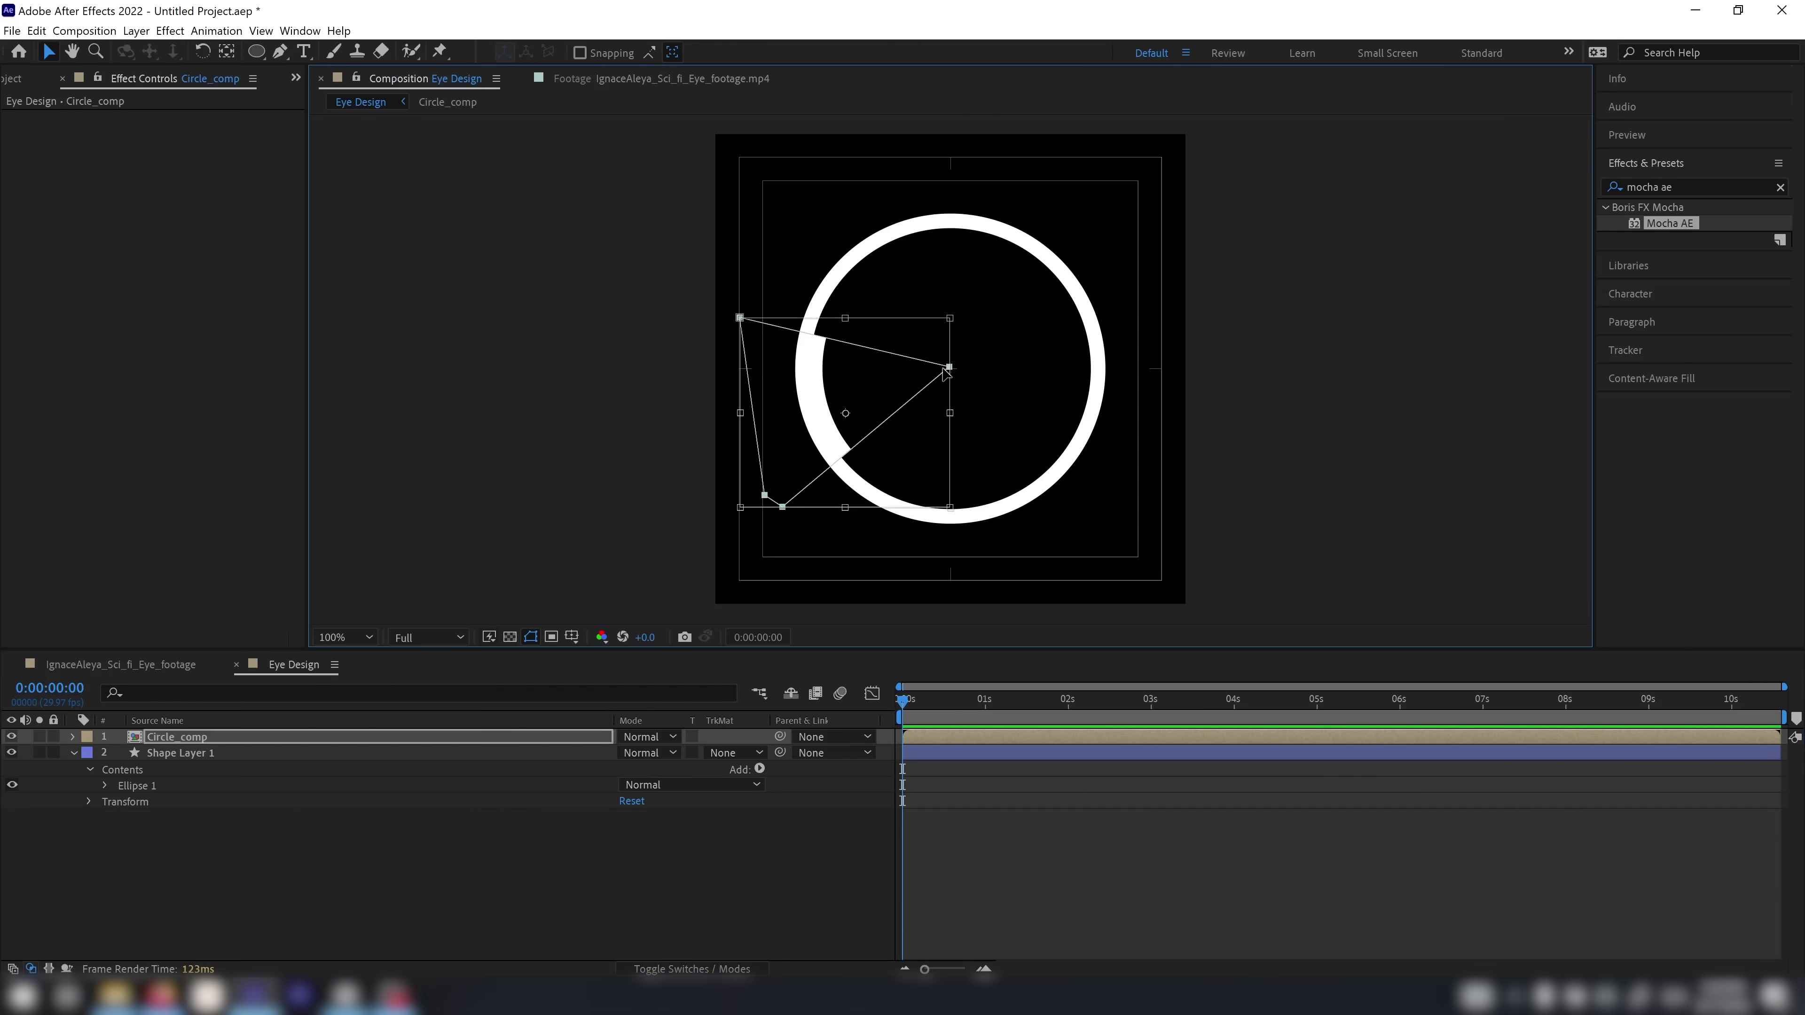
double_click(939, 370)
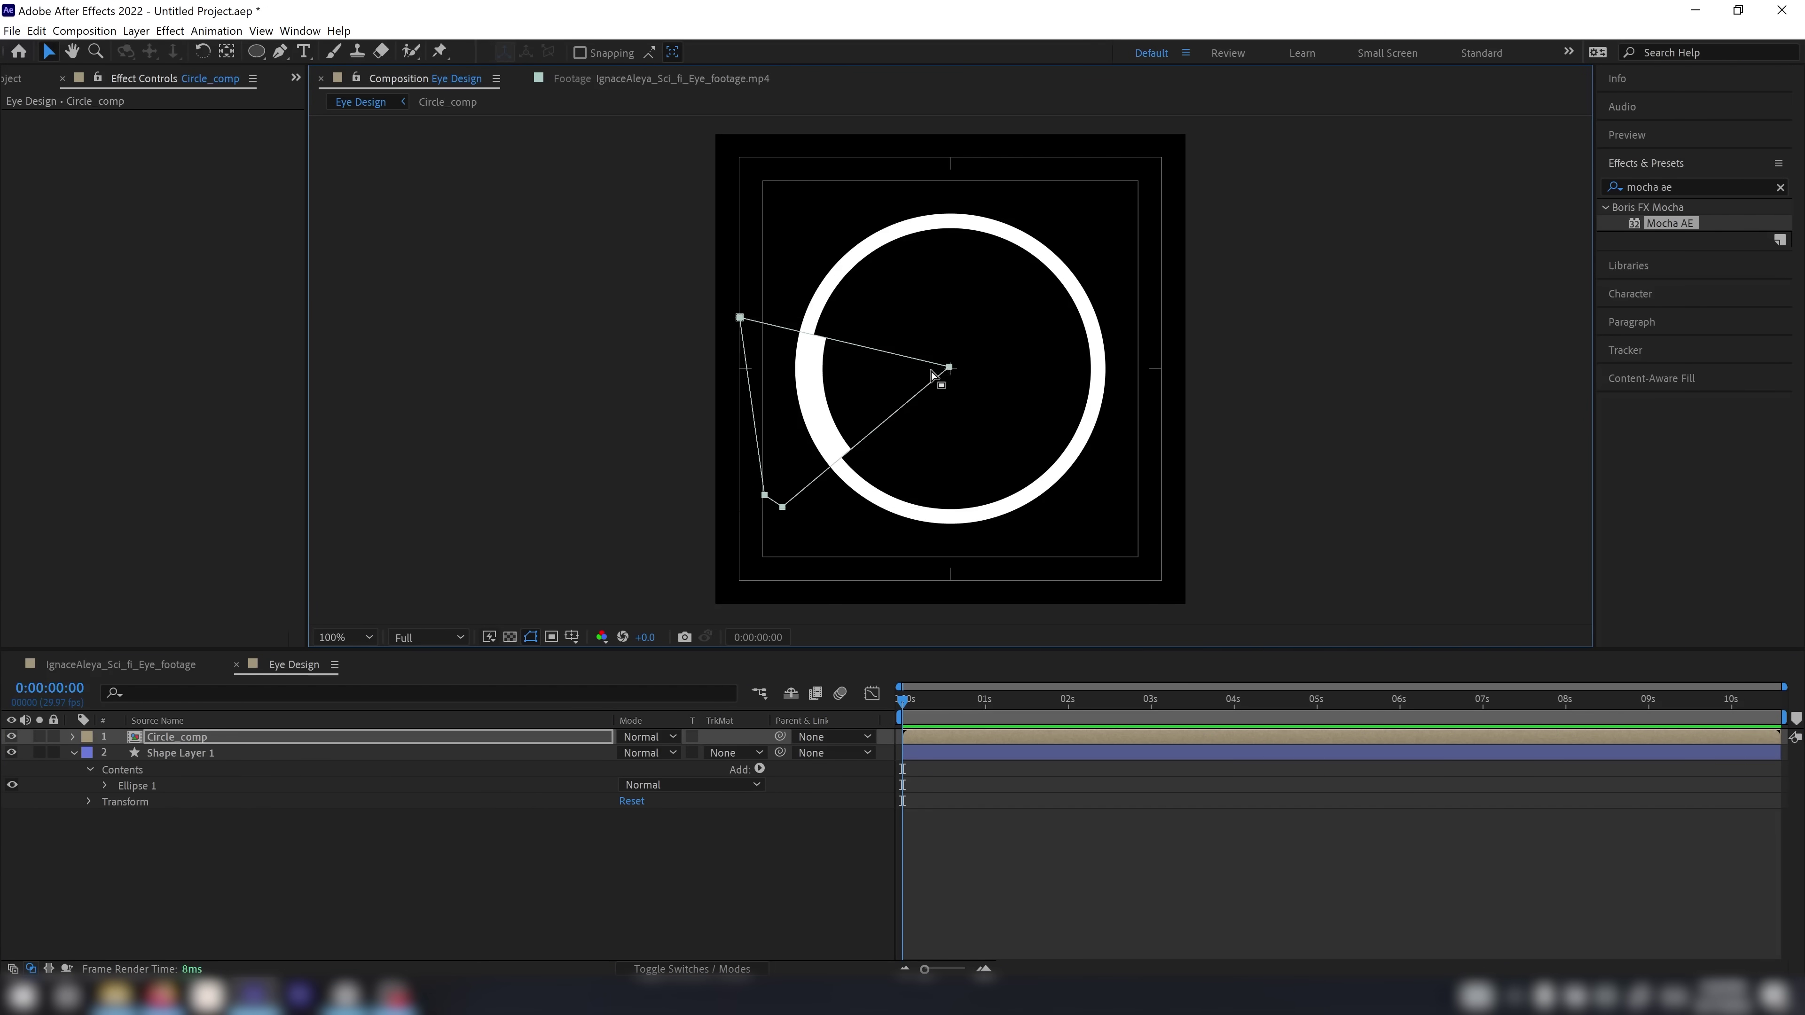
double_click(950, 368)
left_click_drag(973, 355, 1027, 359)
At 0:00:00:13, duplicate the masked Circle_comp layer and select both masks on the upper copy
left_click(937, 702)
left_click(936, 737)
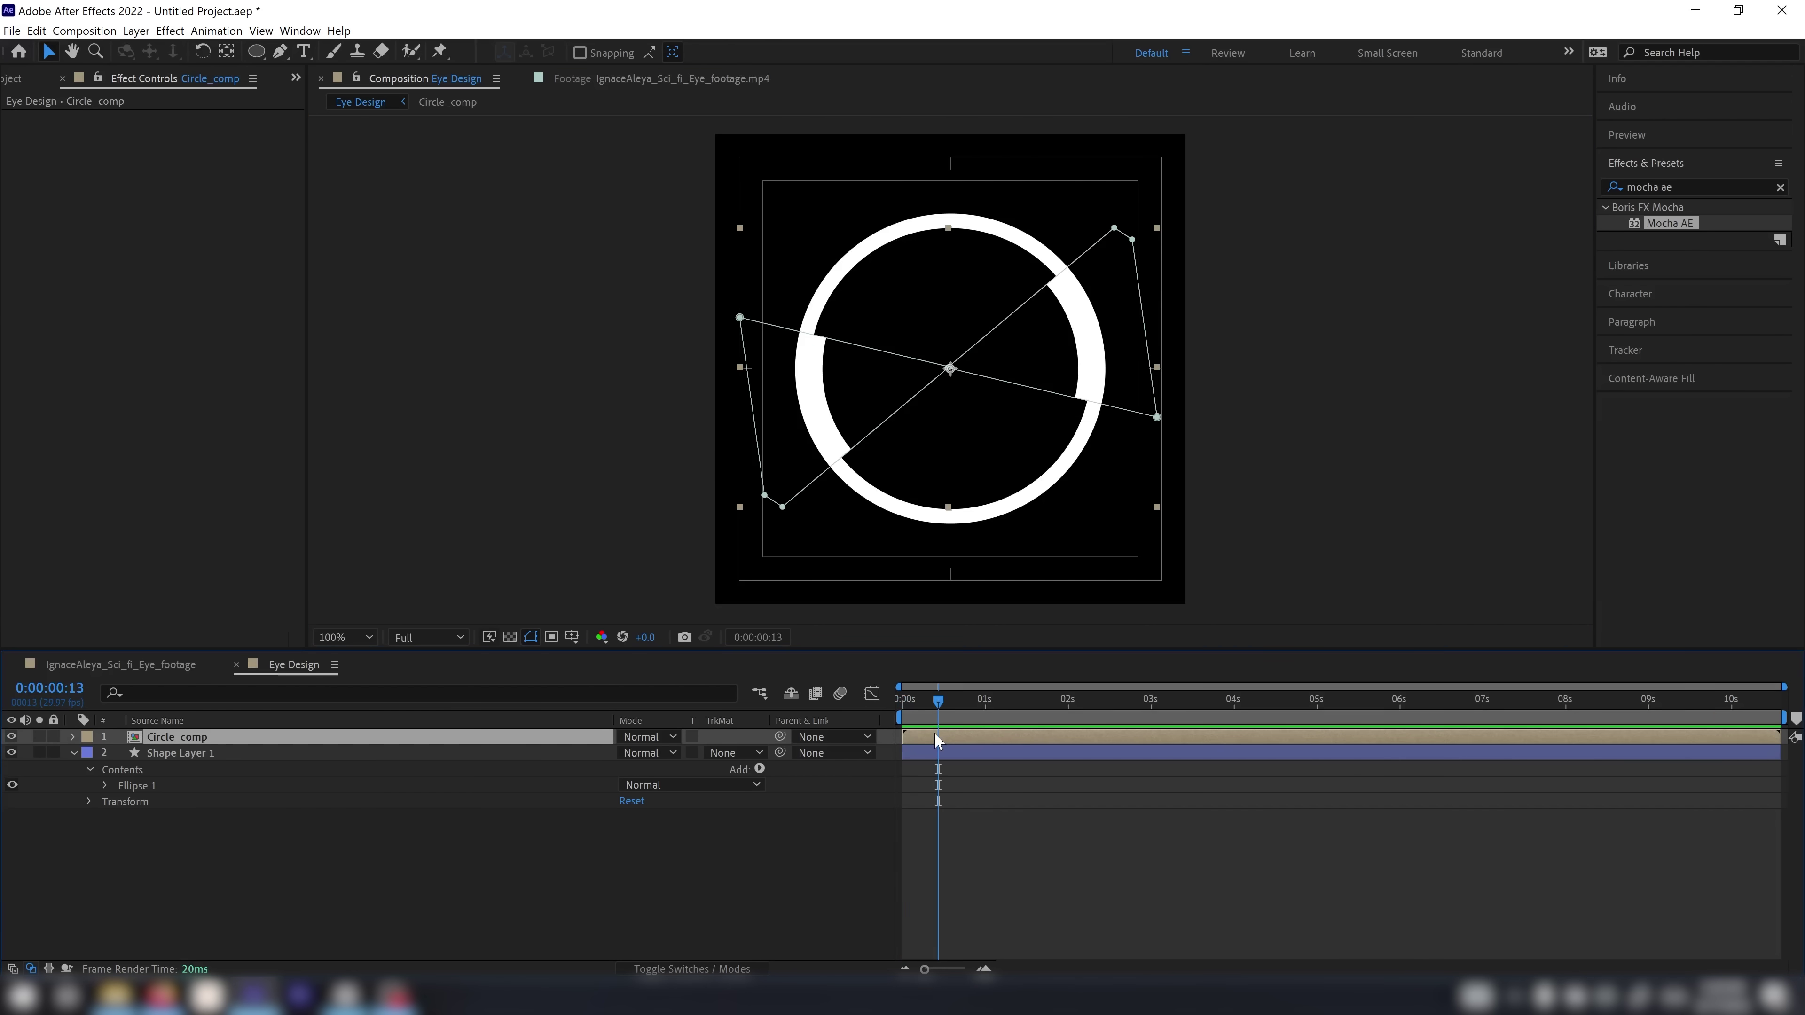
key("ctrl+d")
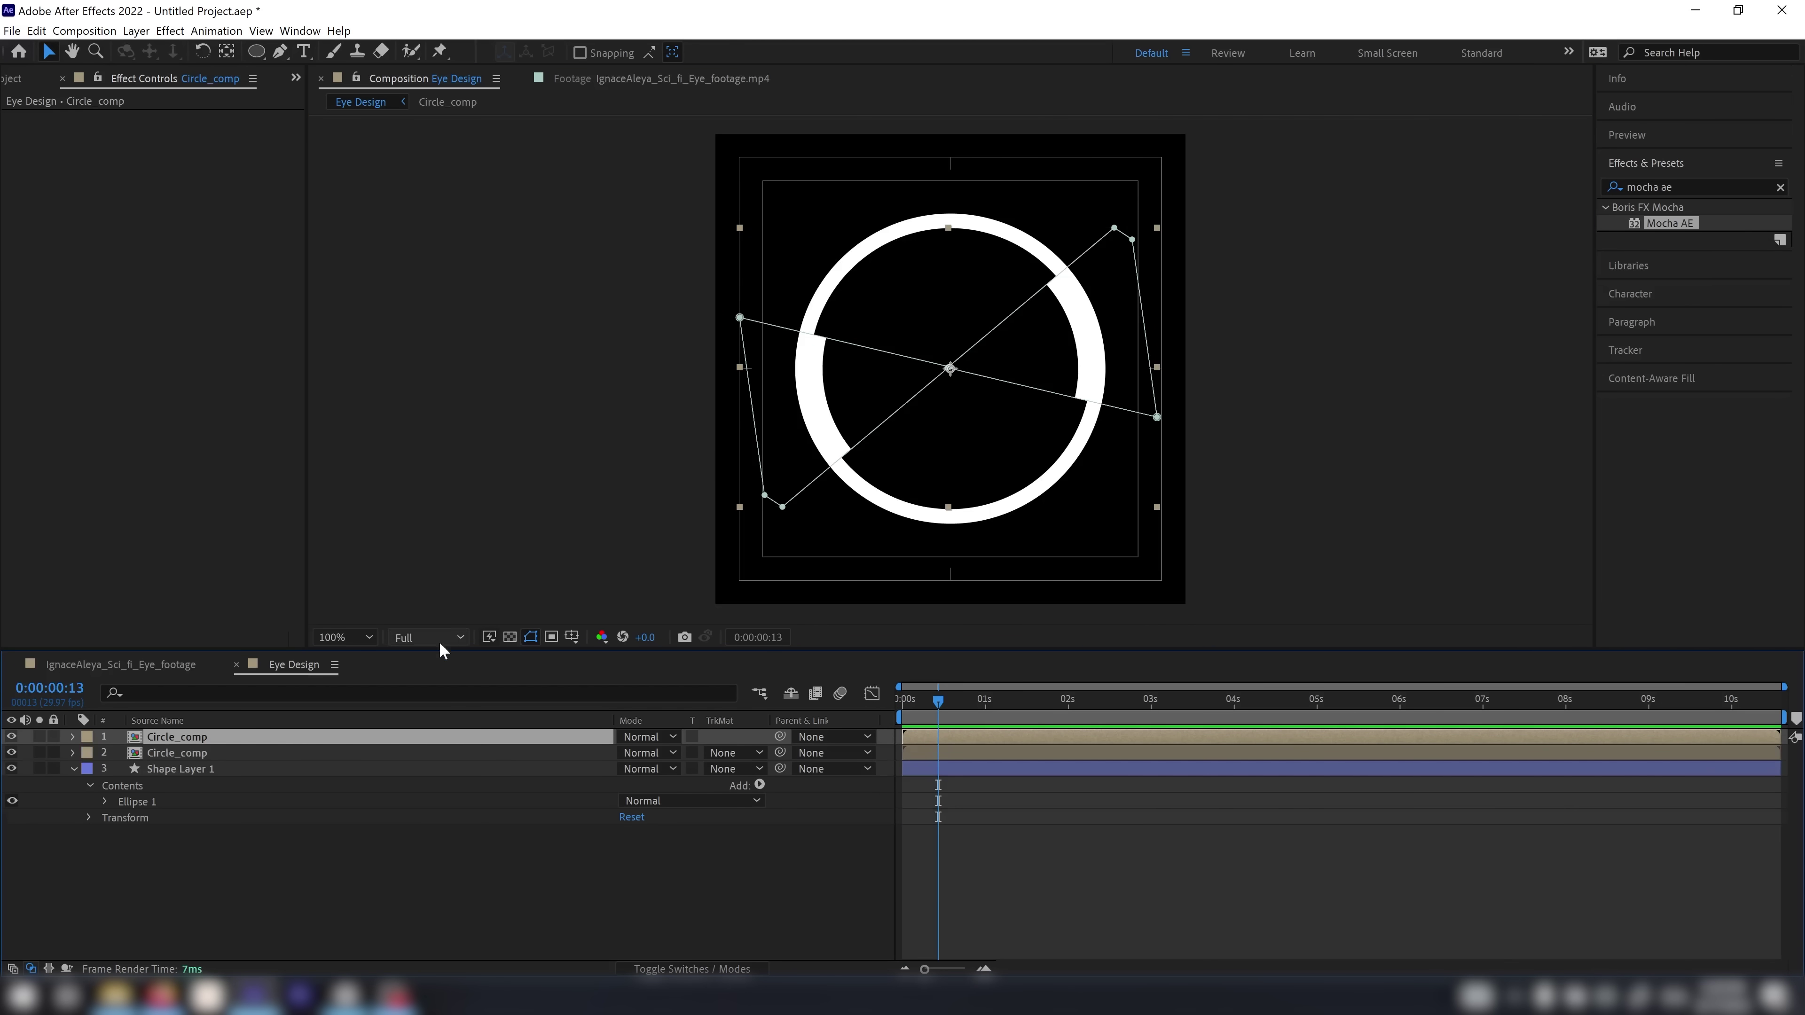
key("m")
left_click(151, 756)
left_click(153, 786, "shift")
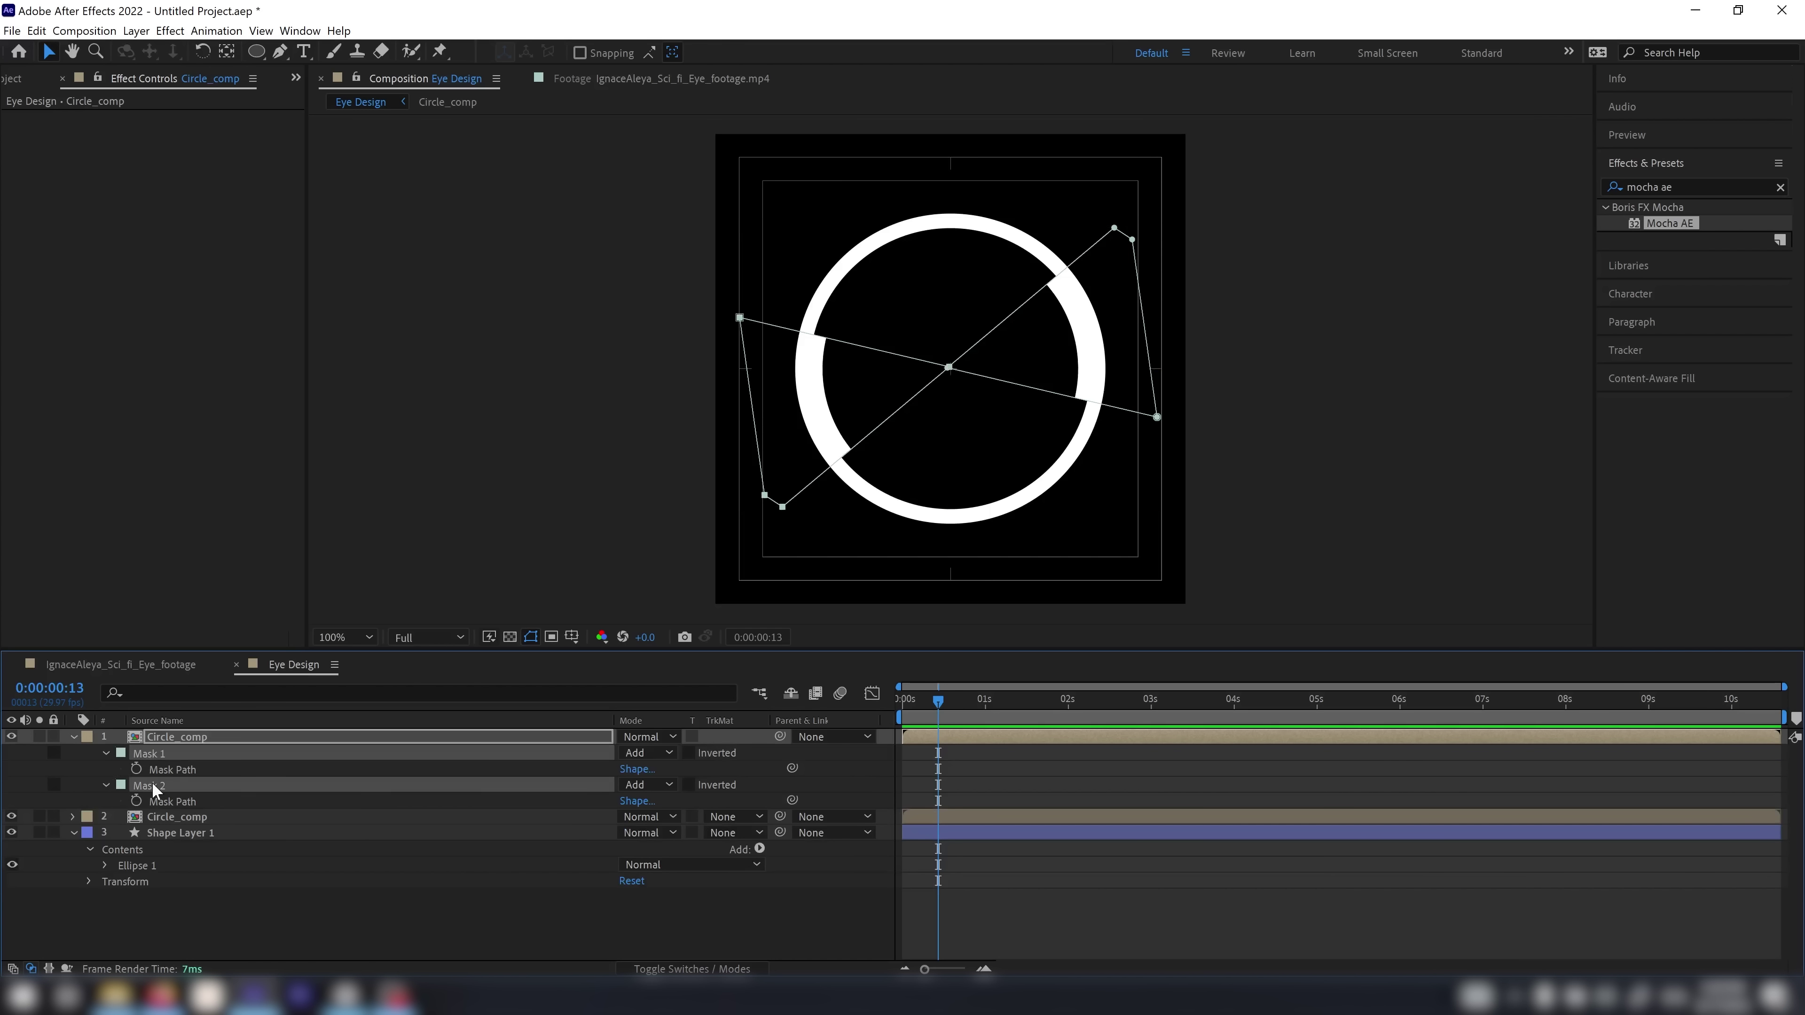
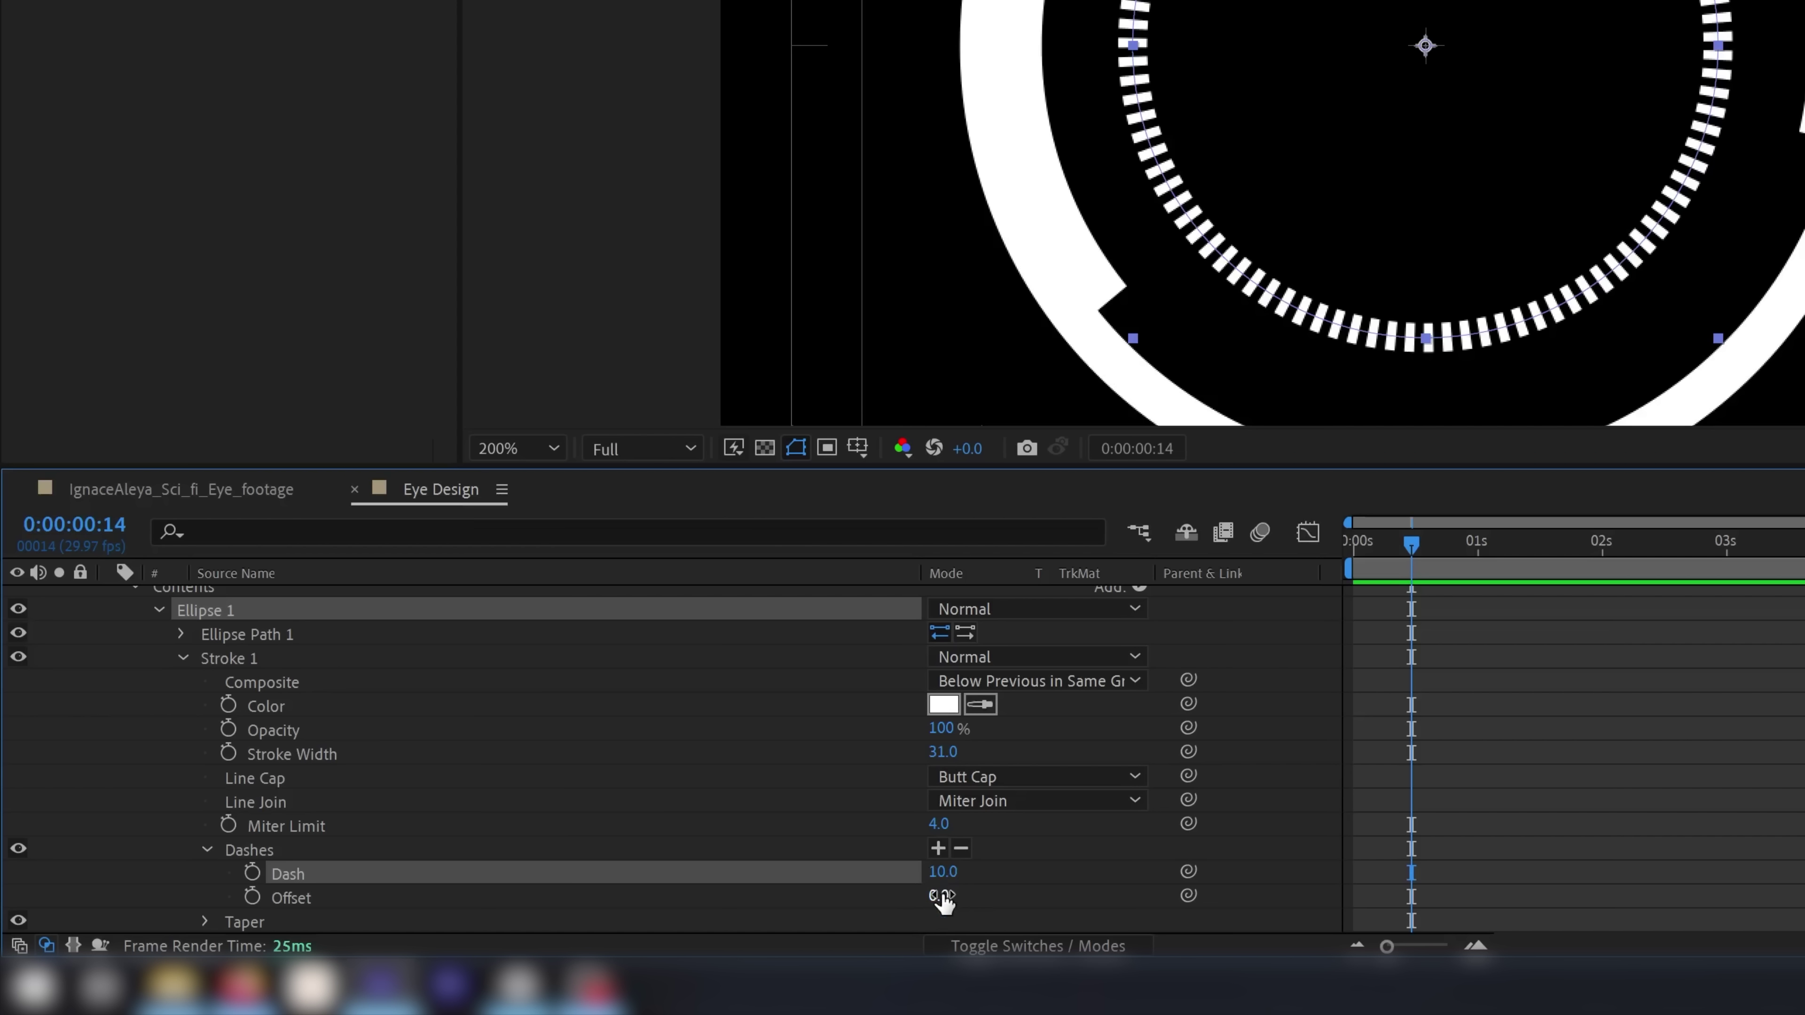
Increase the Dash value of the inner ring's stroke to make its segments longer and more widely spaced
mouse_move(934, 871)
left_mouse_down()
mouse_move(973, 871)
mouse_move(923, 868)
mouse_move(965, 867)
mouse_move(950, 896)
left_mouse_up()
scroll(495, 677, "up", 2)
Duplicate Shape Layer 2 and set the copy's stroke width to 4 px
left_click(181, 801)
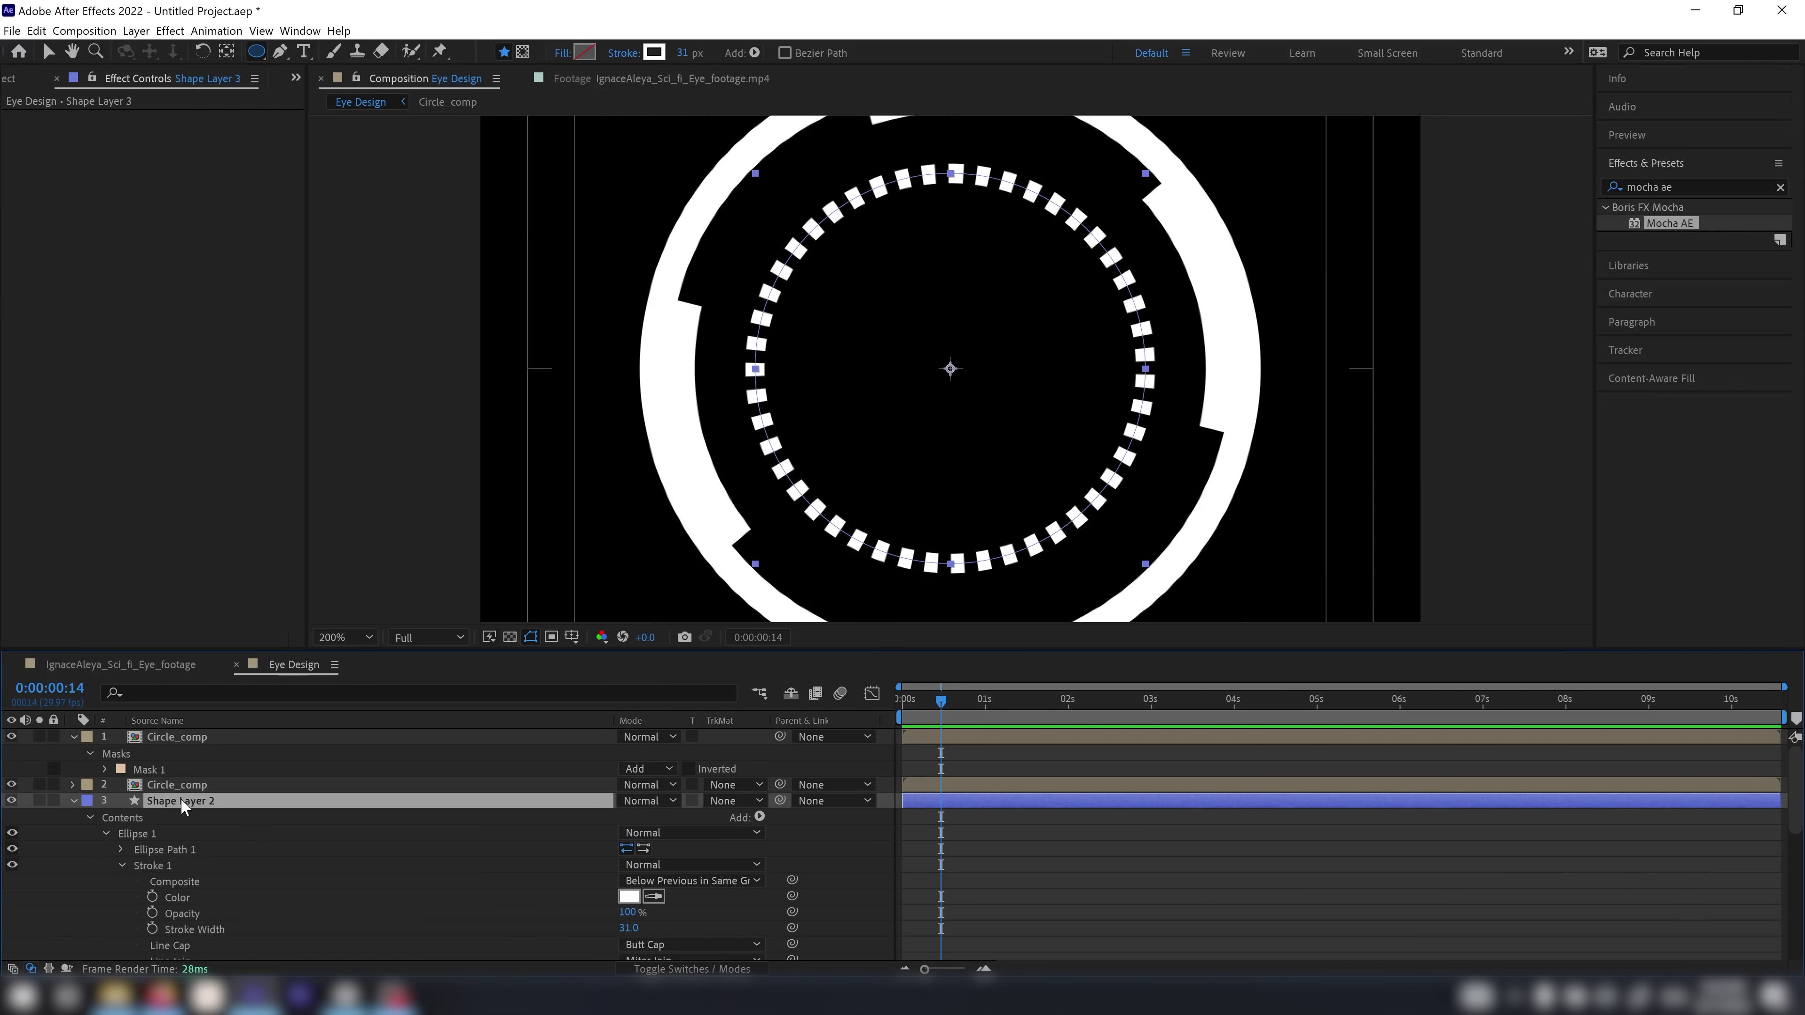
key("ctrl+d")
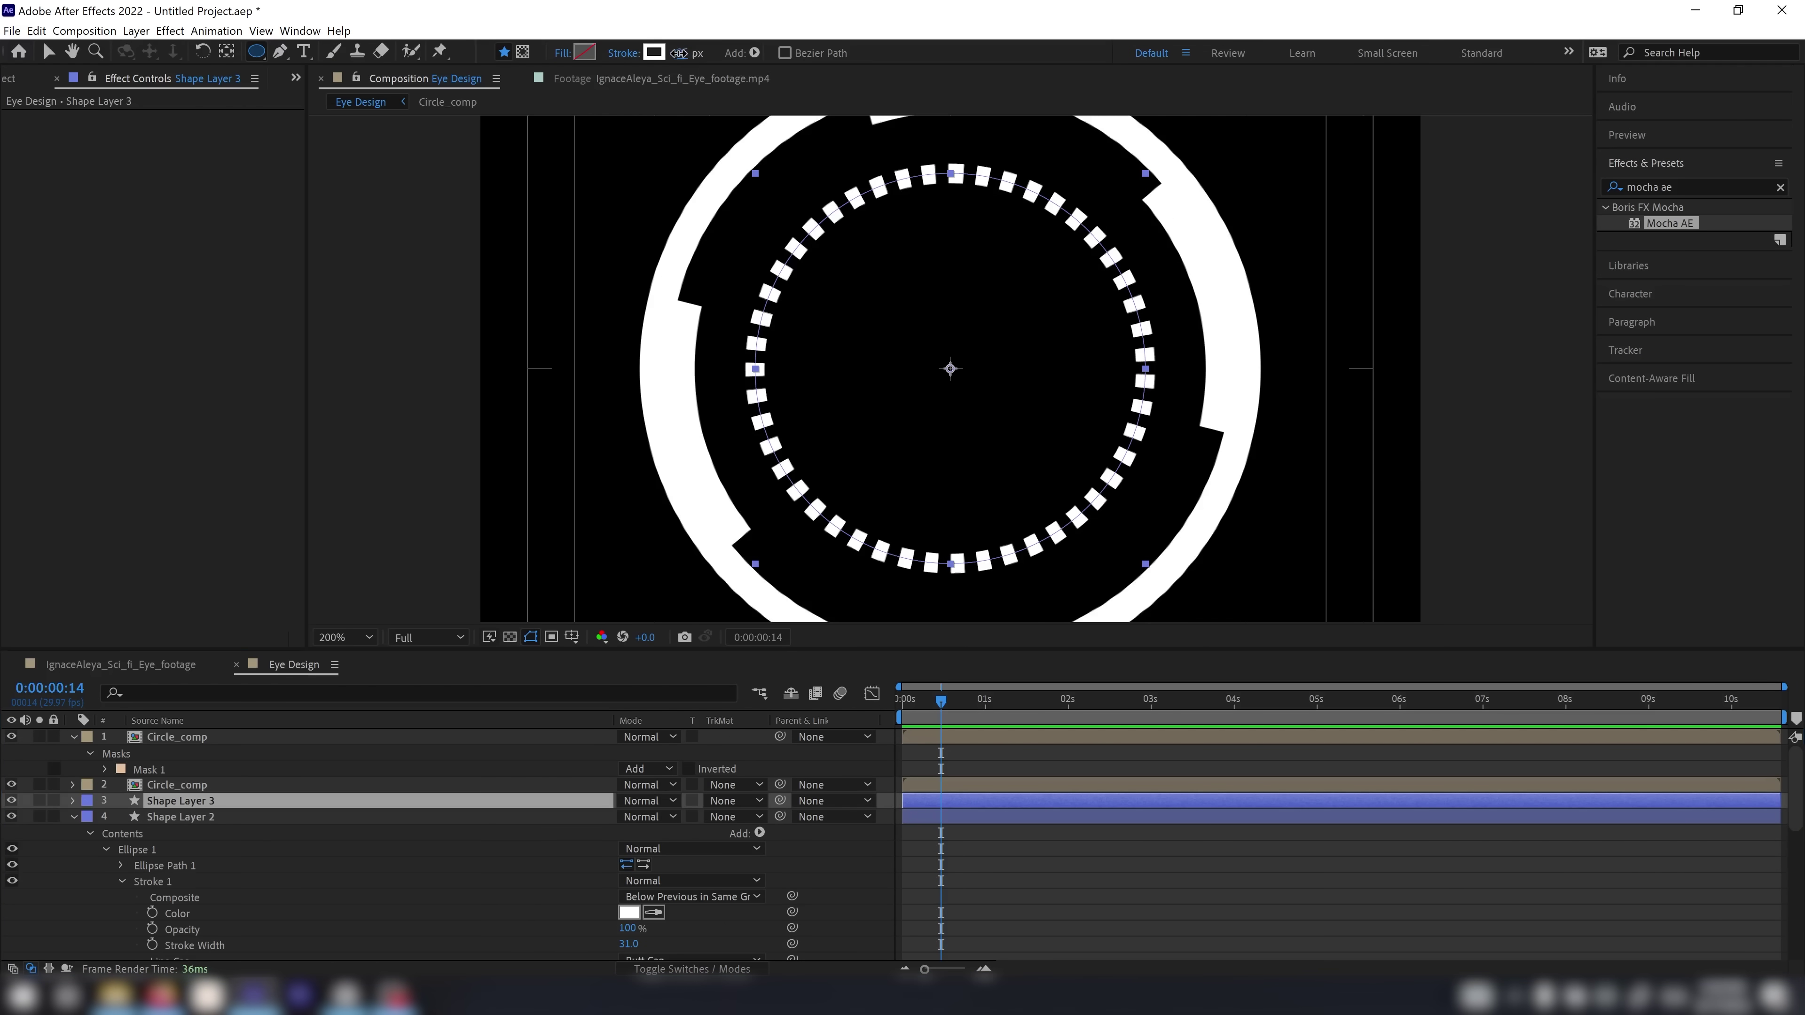
left_click_drag(680, 53, 670, 56)
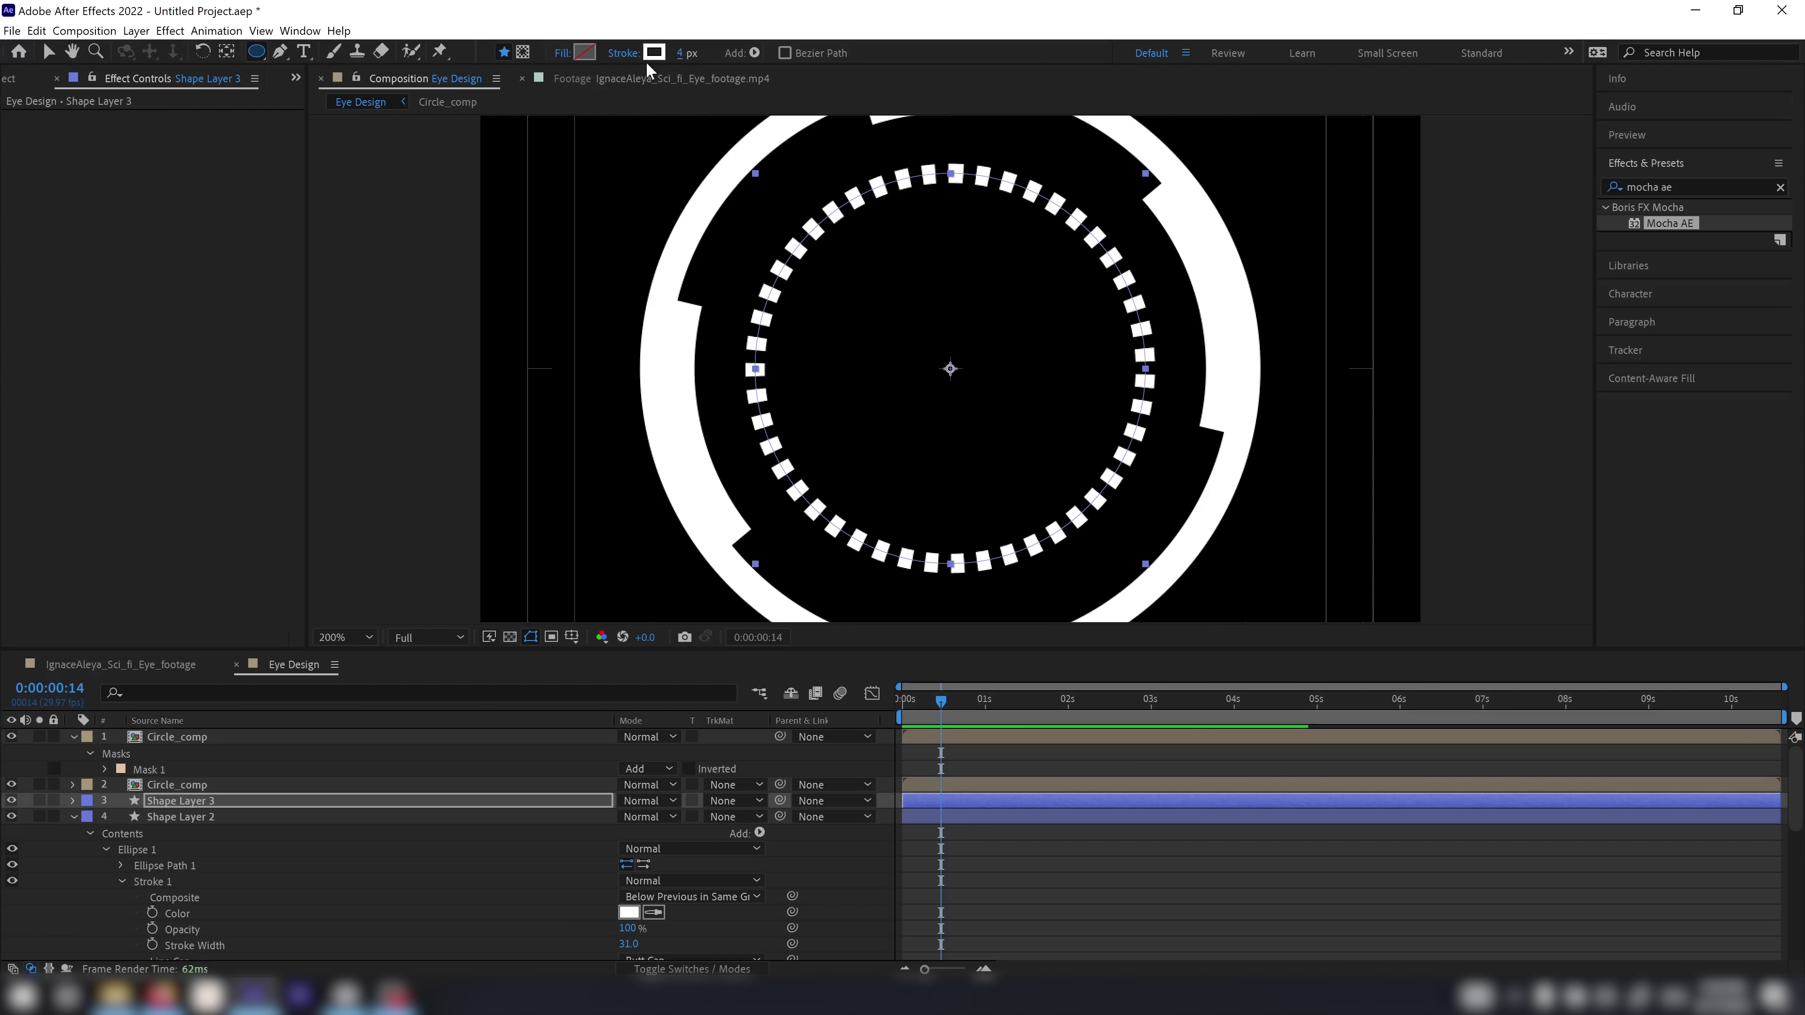
Scale Ellipse 1 in Shape Layer 3 to 59% through the ellipse's own transform properties
left_click(71, 800)
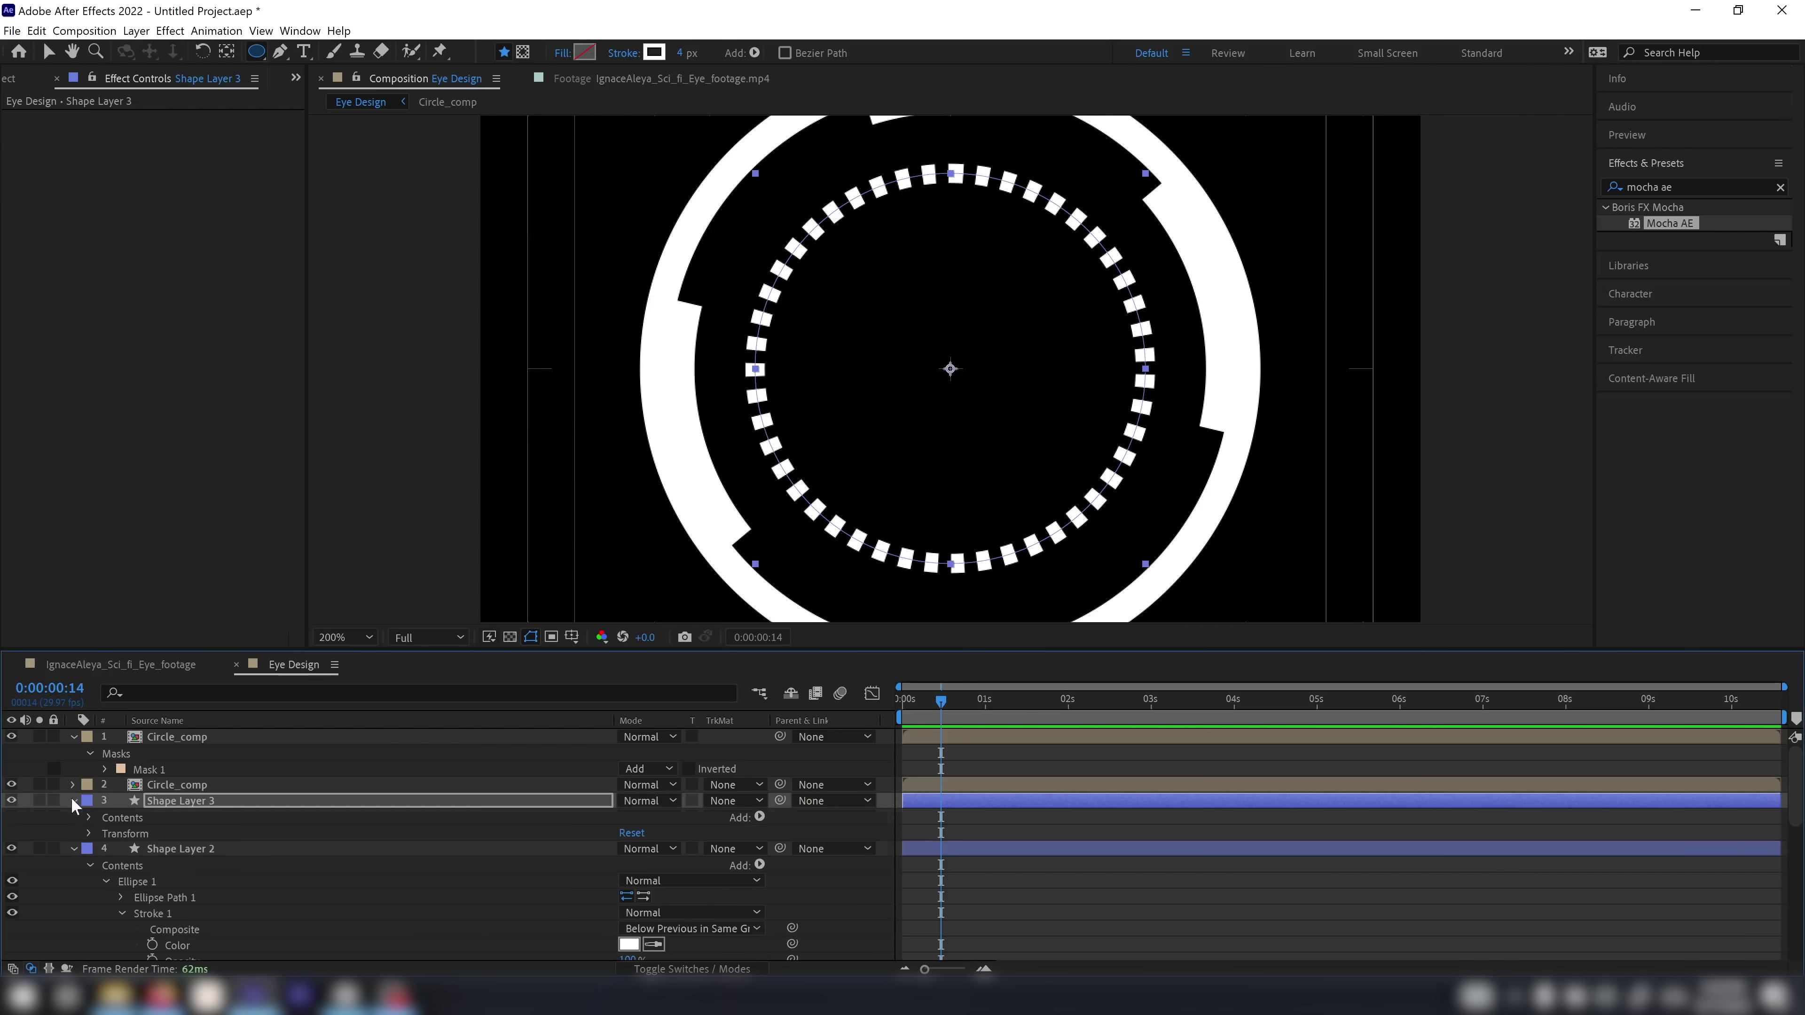
left_click(89, 817)
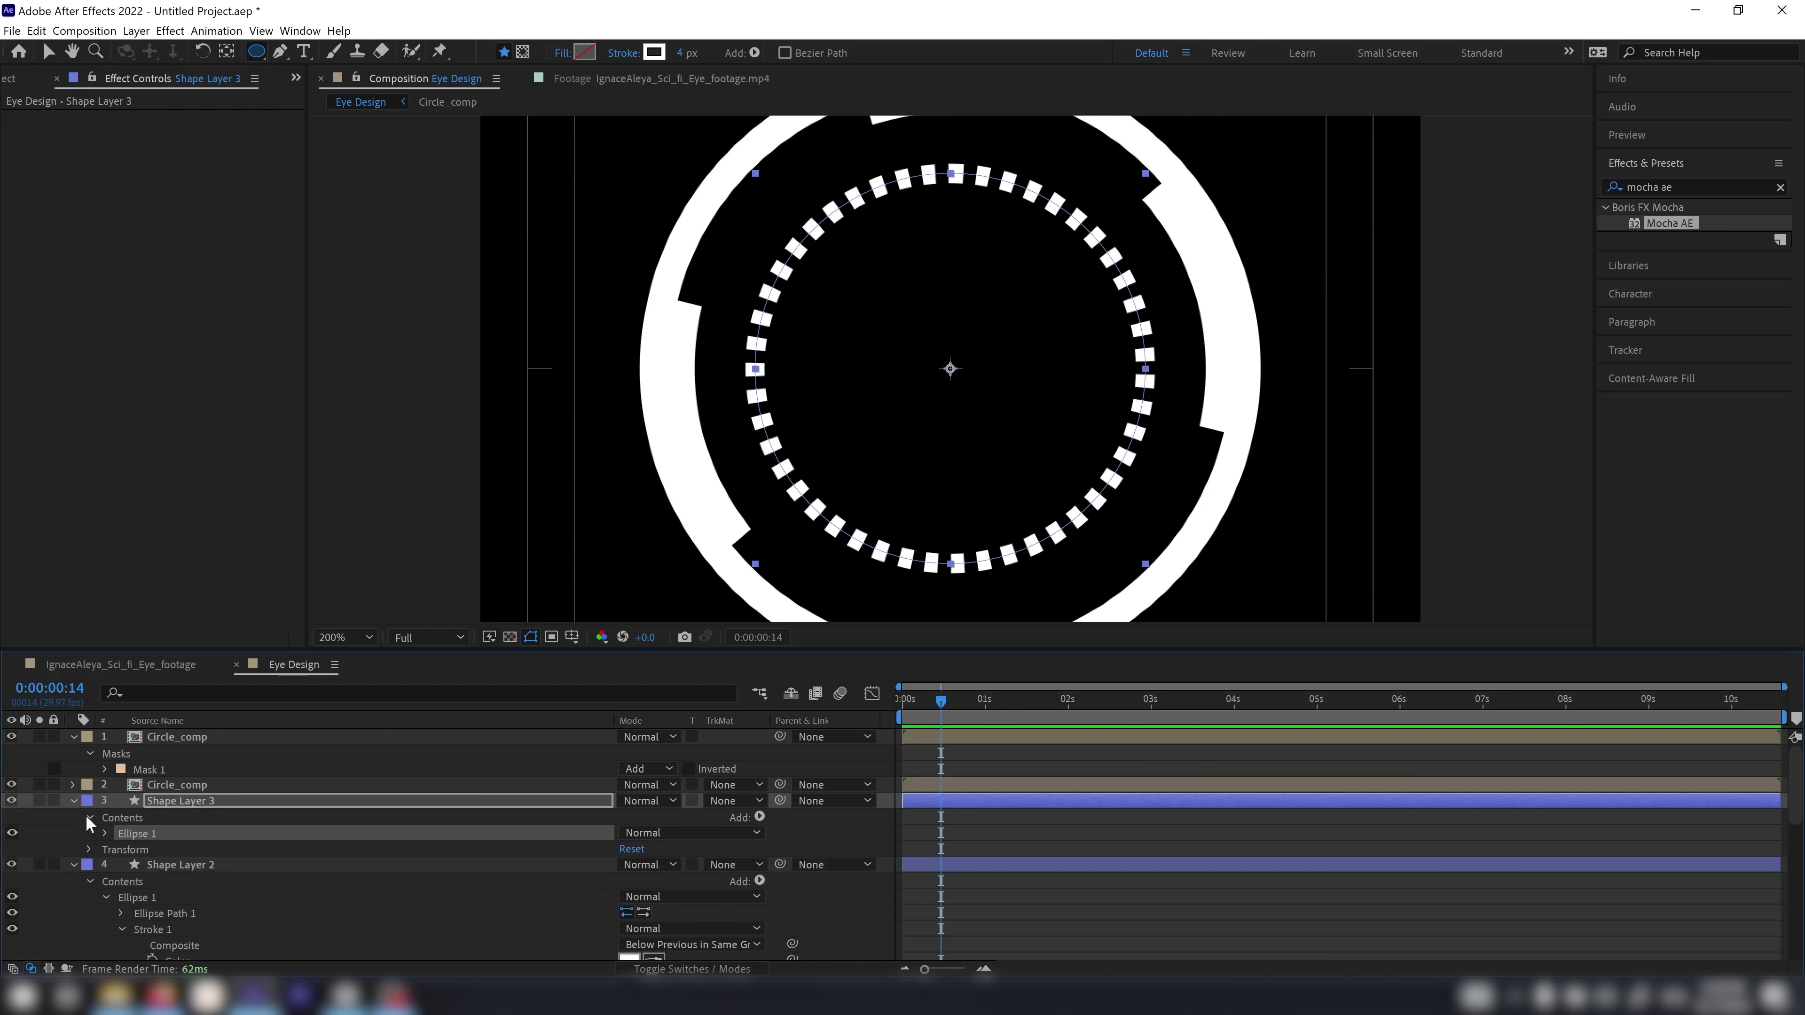
left_click(106, 832)
left_click(120, 849)
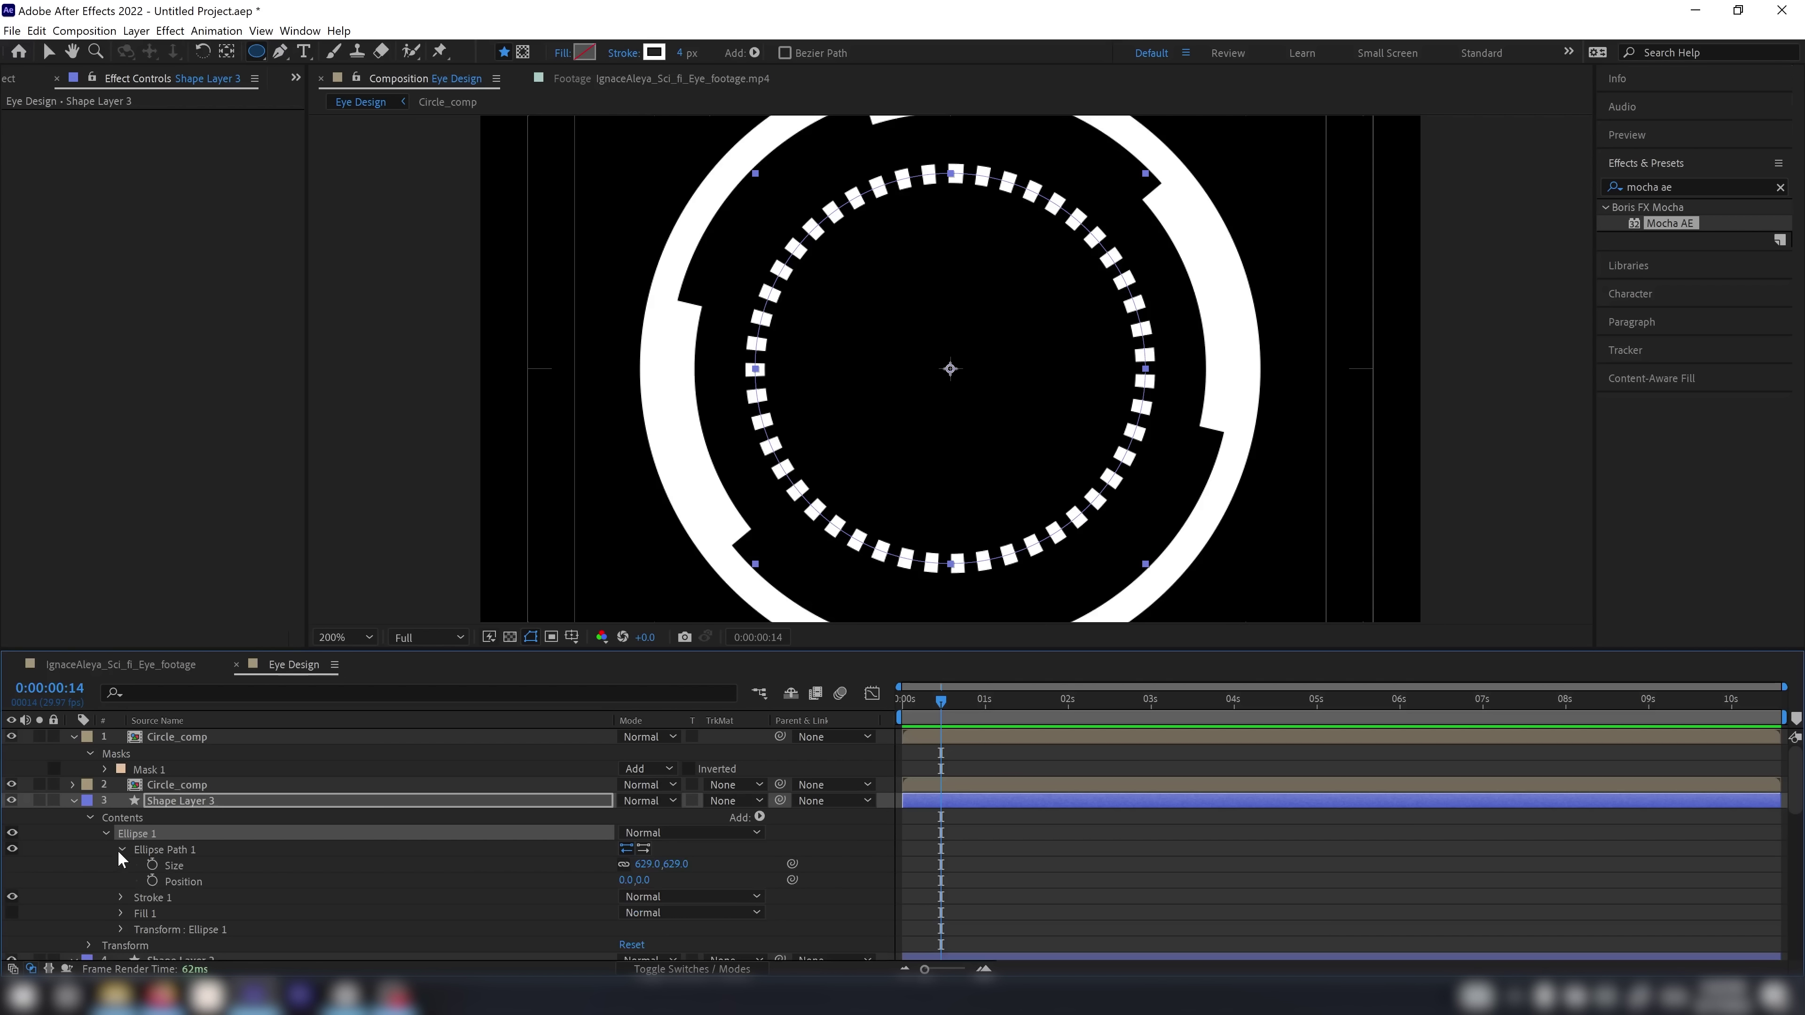
left_click(118, 930)
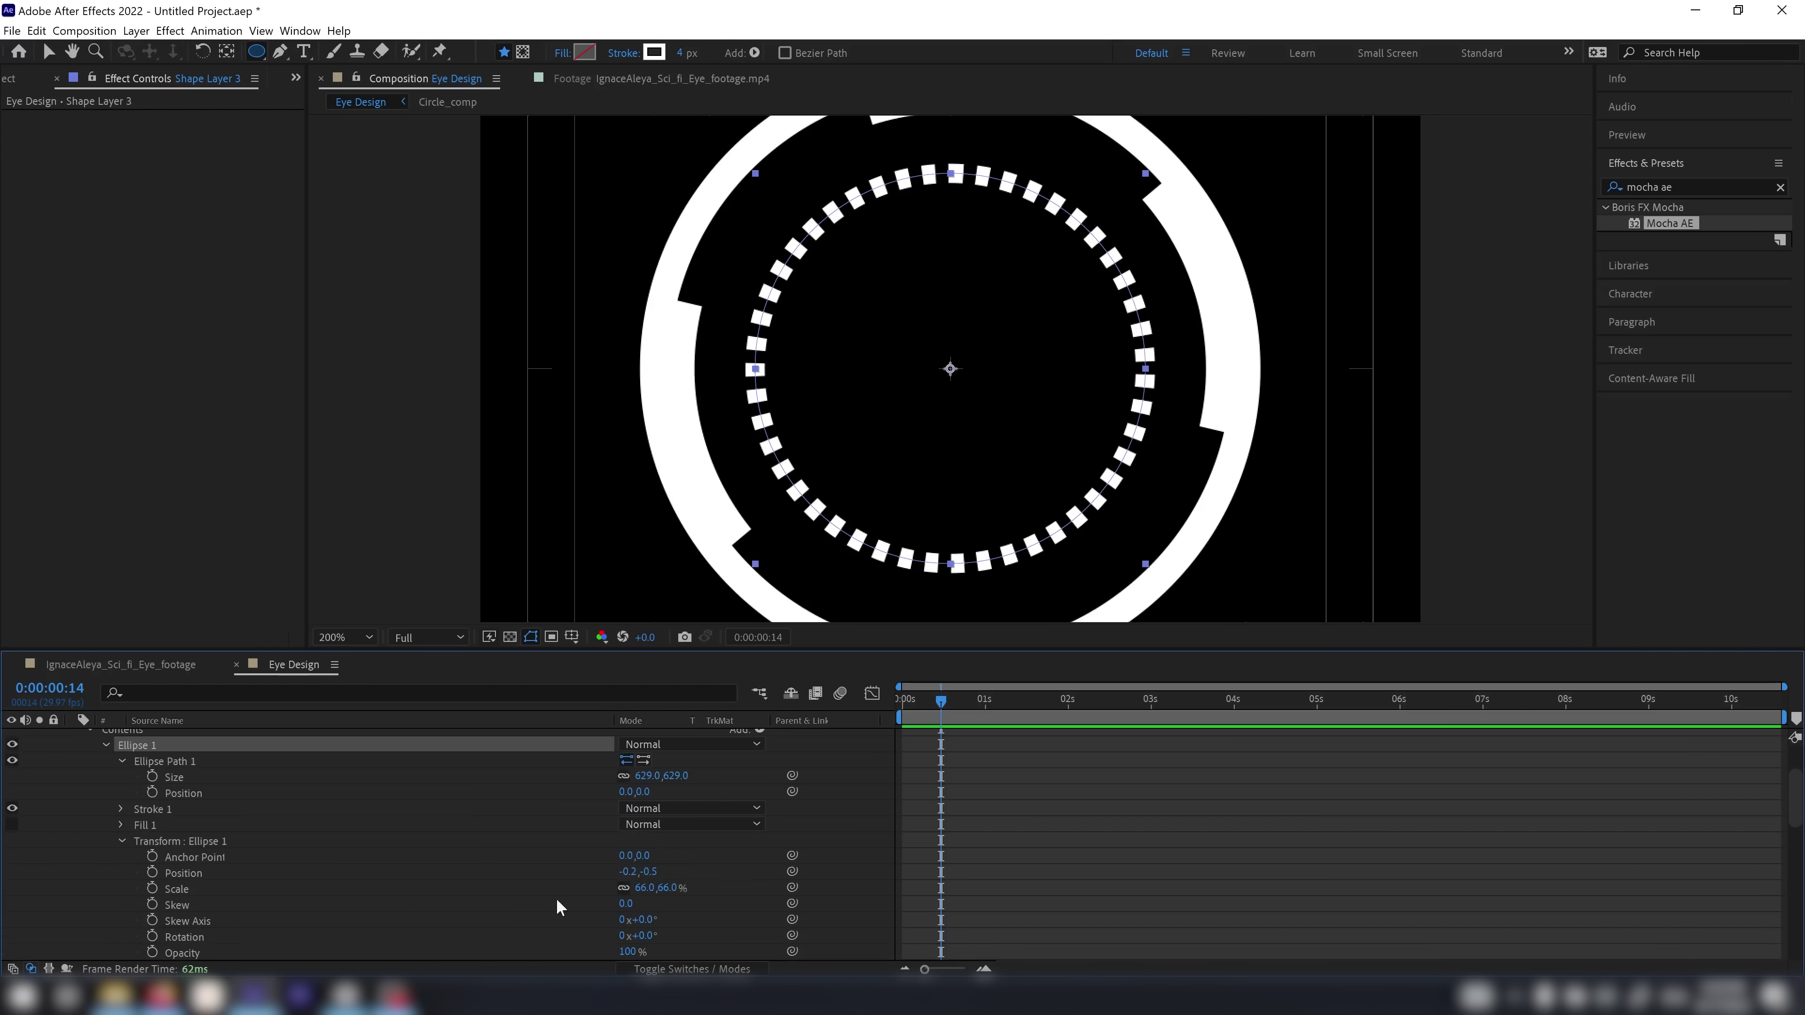
mouse_move(653, 891)
left_mouse_down()
mouse_move(633, 887)
mouse_move(650, 886)
left_mouse_up()
scroll(554, 864, "up", 3)
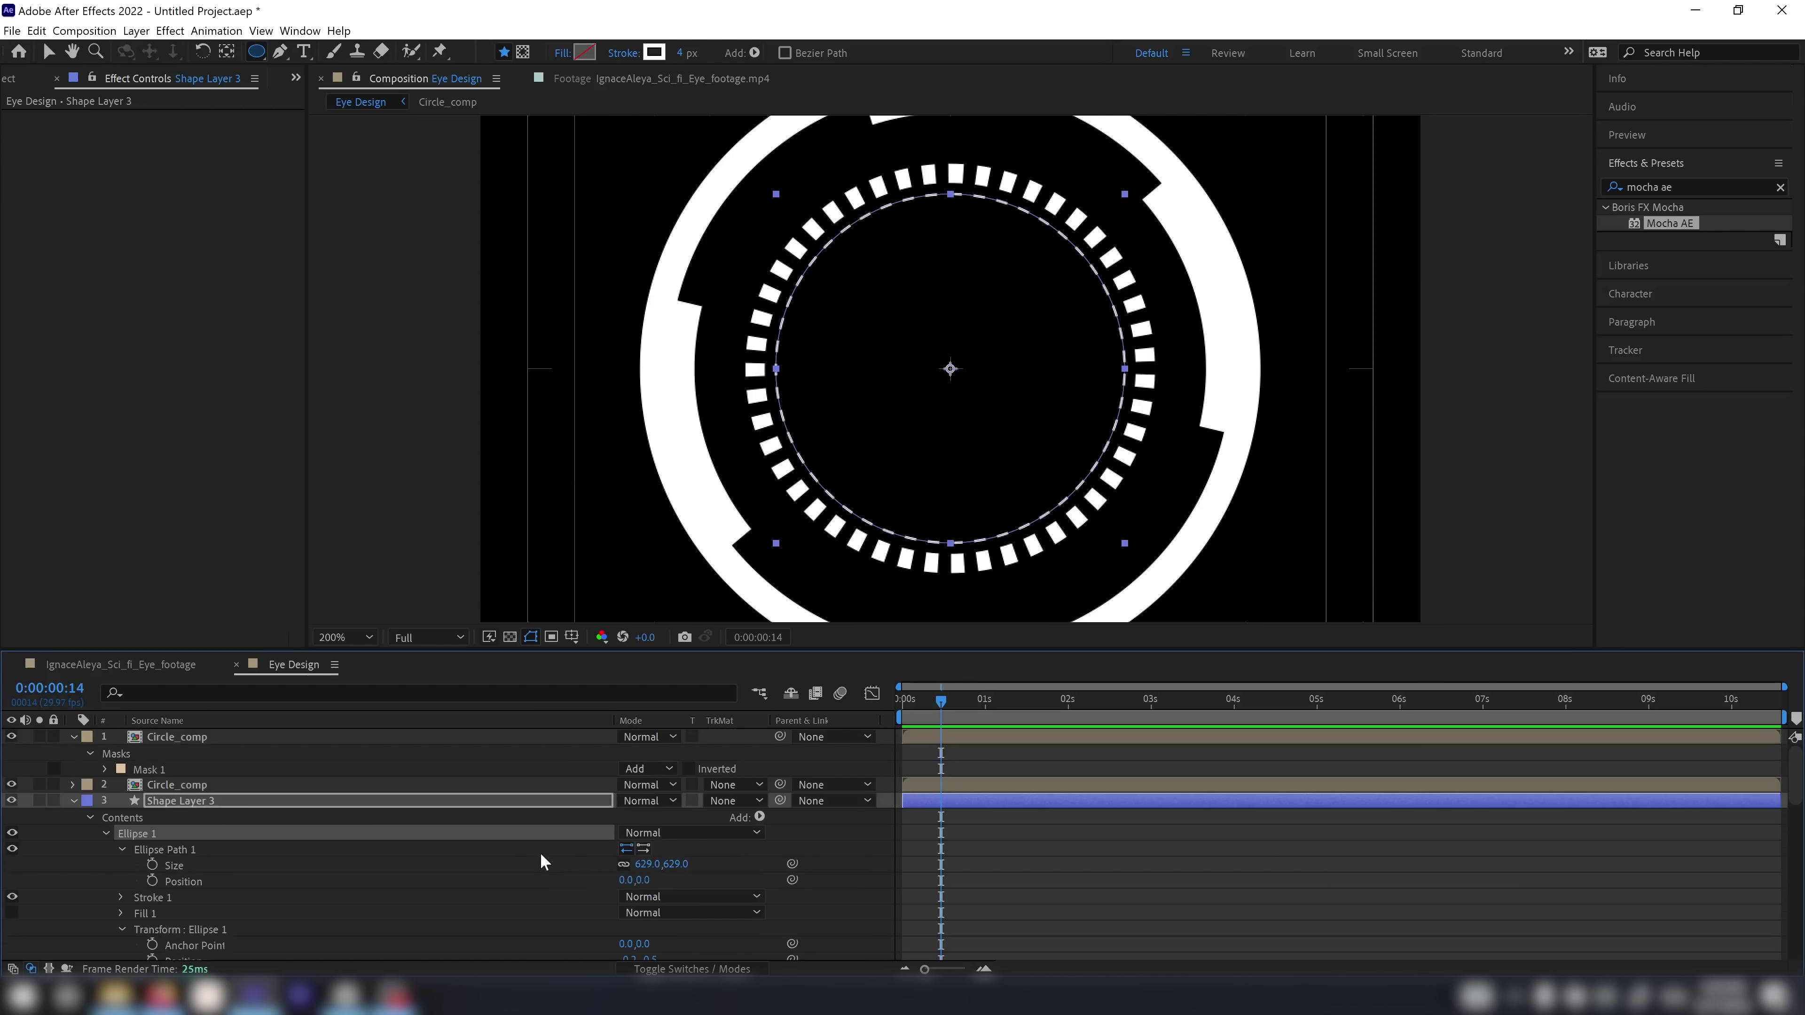
Duplicate Shape Layer 3 and scale the new layer to 52% to form a smaller ring in the center
key("ctrl+d")
key("s")
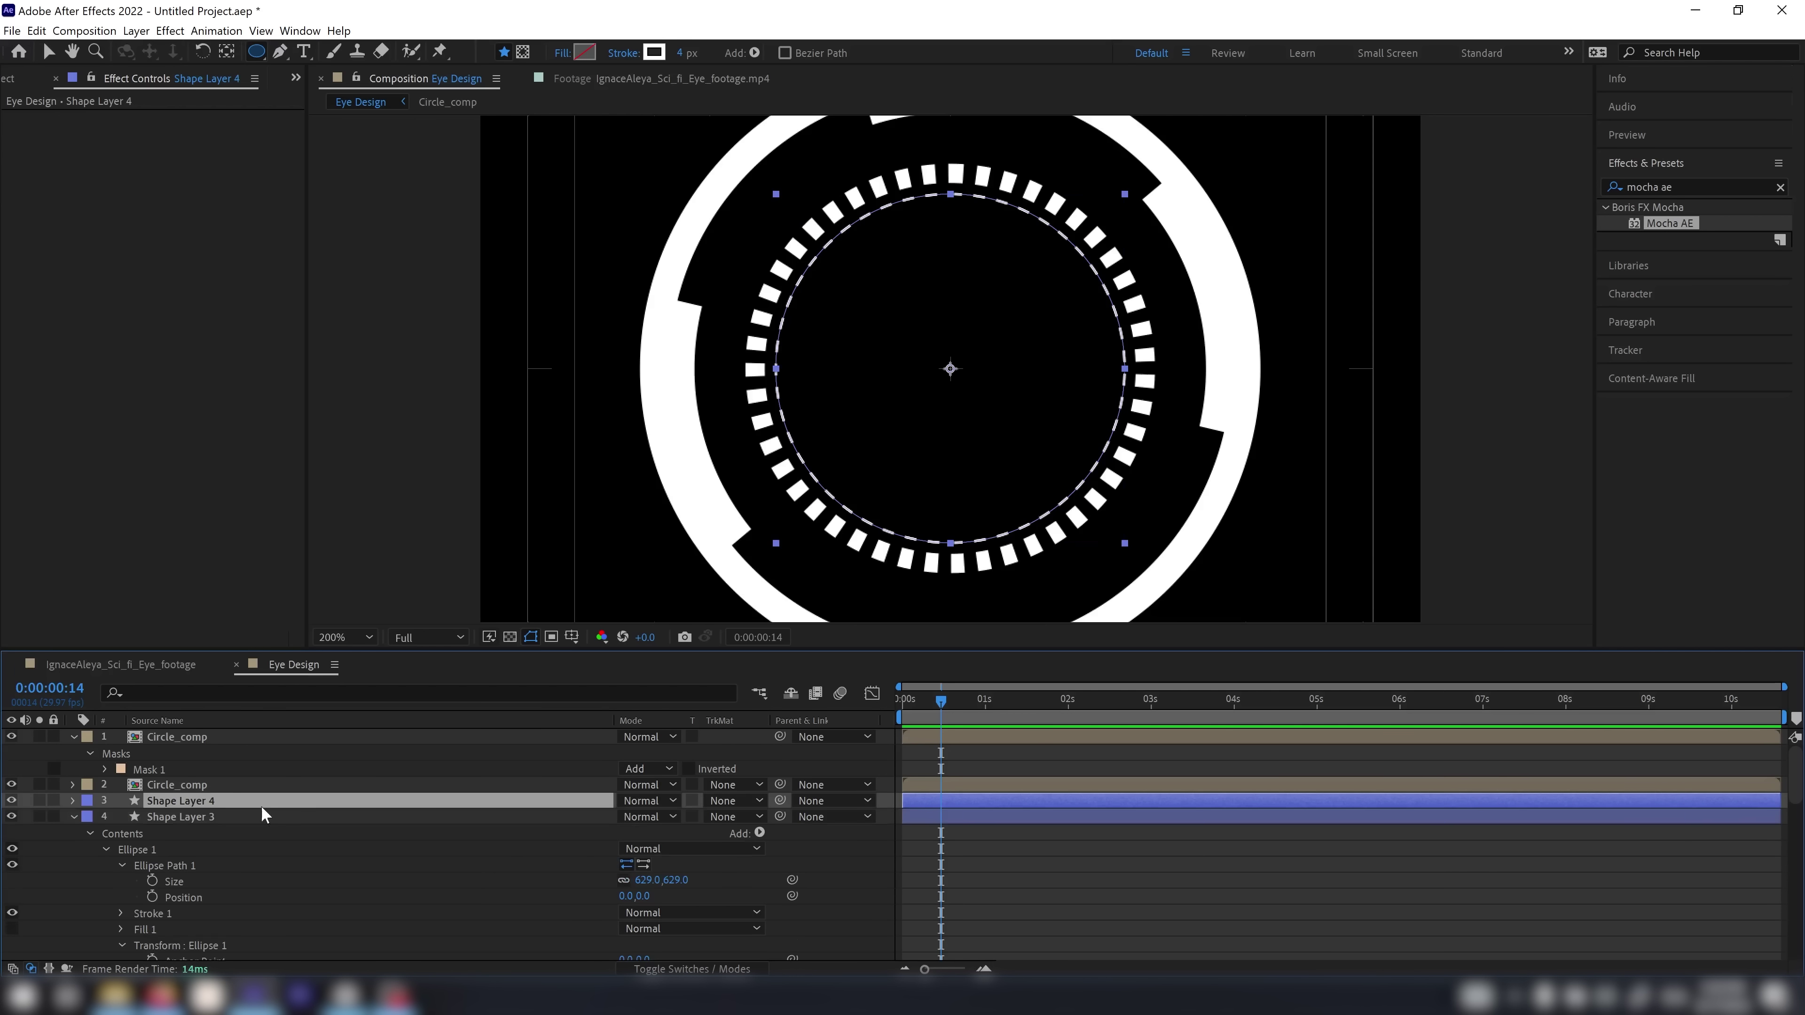
left_click_drag(650, 817, 616, 817)
scroll(356, 797, "down", 1)
Set the stroke of Shape Layer 4's ellipse to a Dash of 90 and a width of 66 px
left_click(74, 753)
left_click(73, 753)
left_click(89, 769)
left_click(123, 818)
scroll(356, 817, "down", 2)
left_click(137, 920)
left_click_drag(628, 887, 675, 888)
left_click_drag(681, 53, 724, 52)
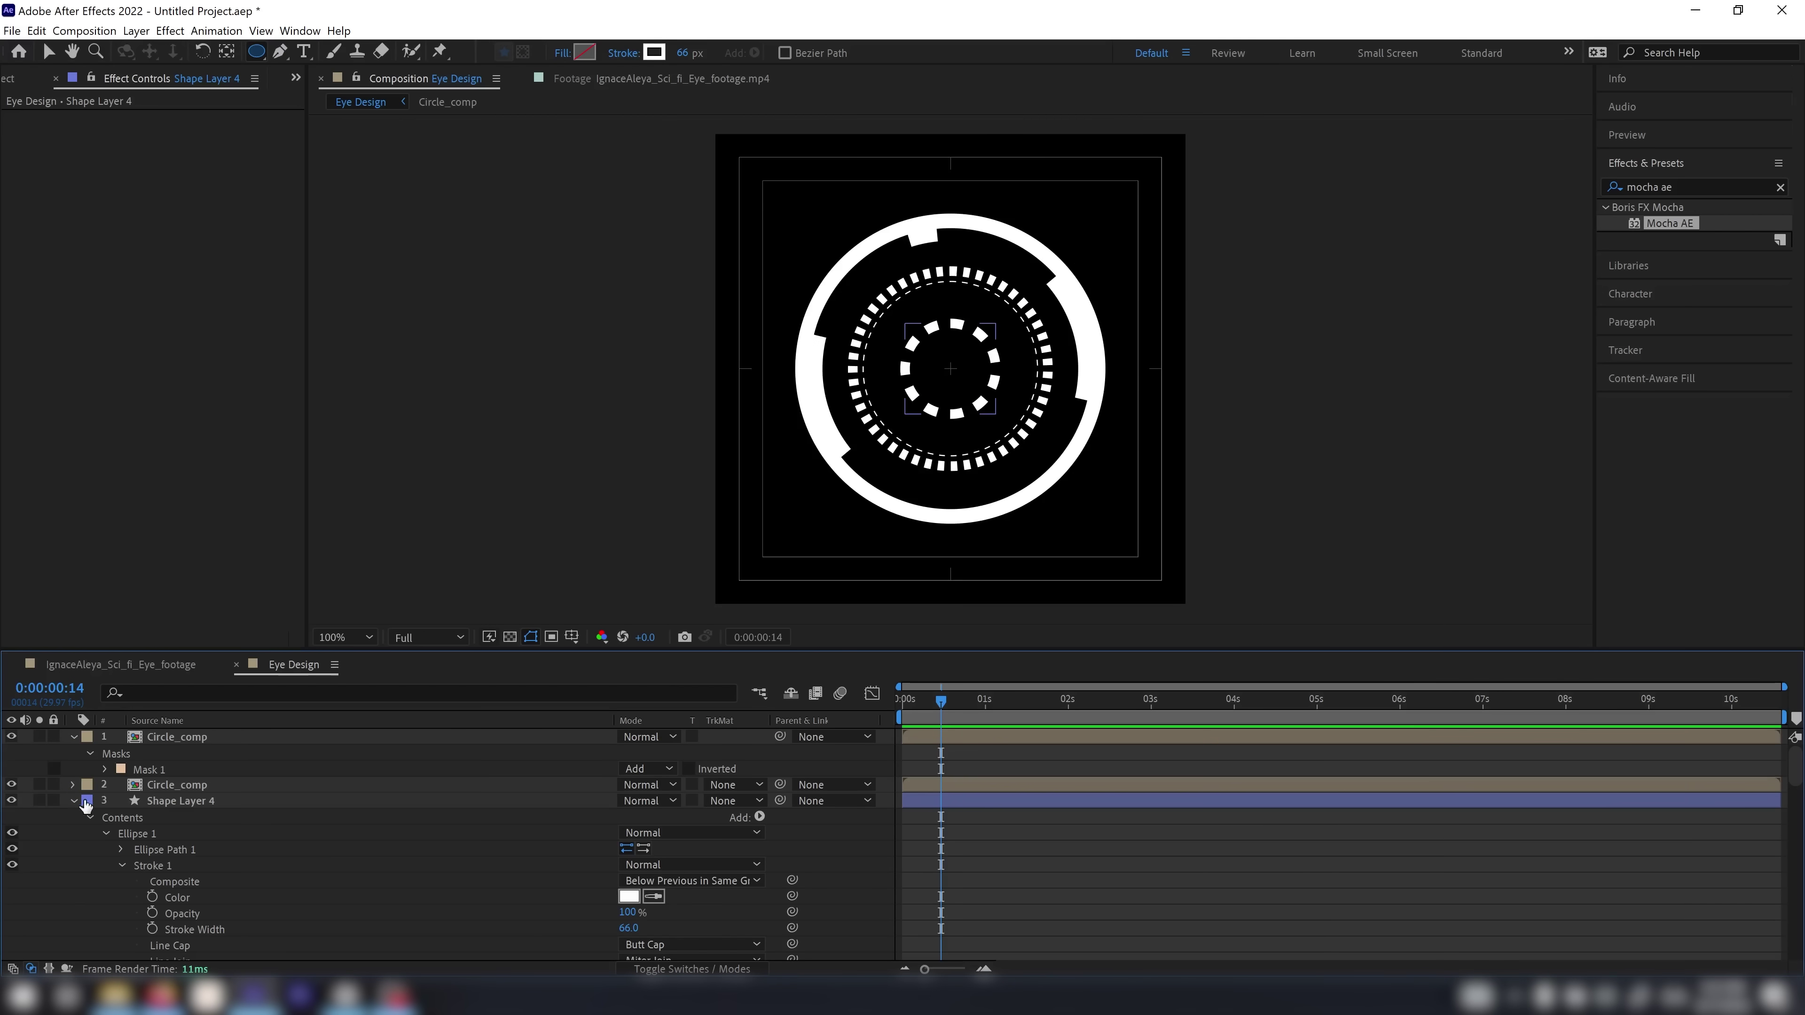
Apply Fast Box Blur to Shape Layer 4 with a Blur Radius of 5
left_click(180, 804)
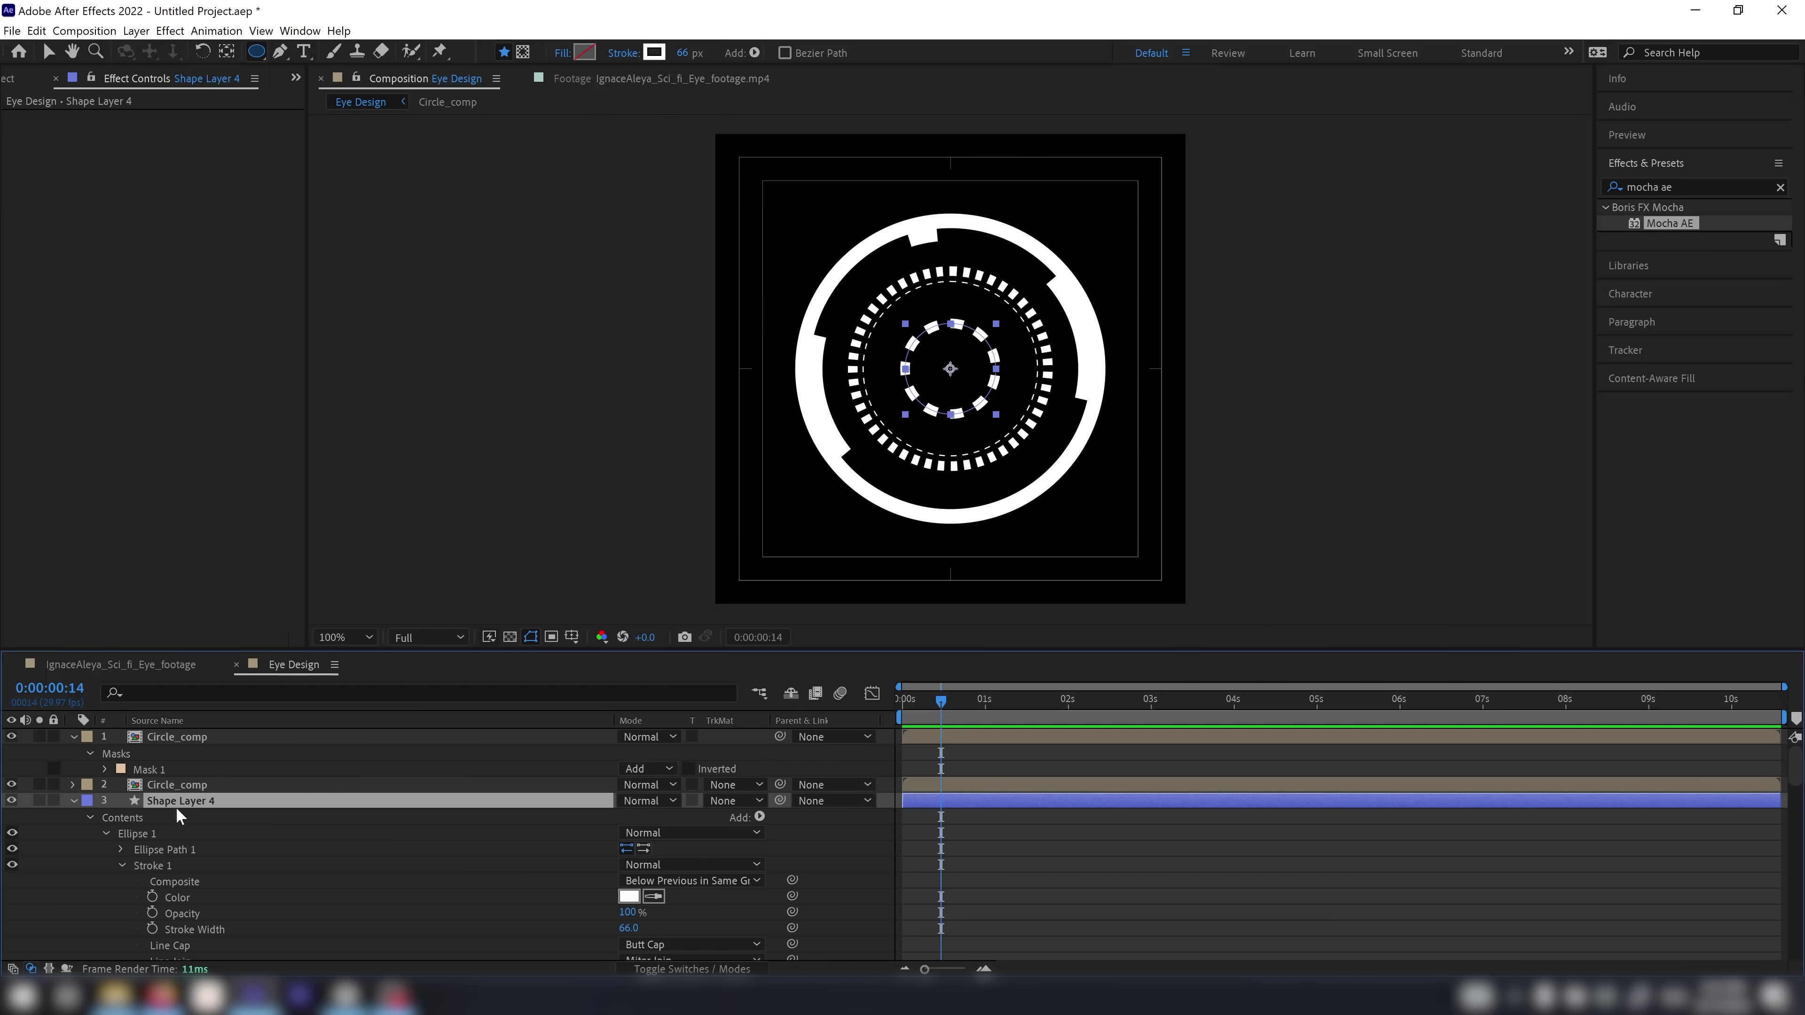
left_click(171, 31)
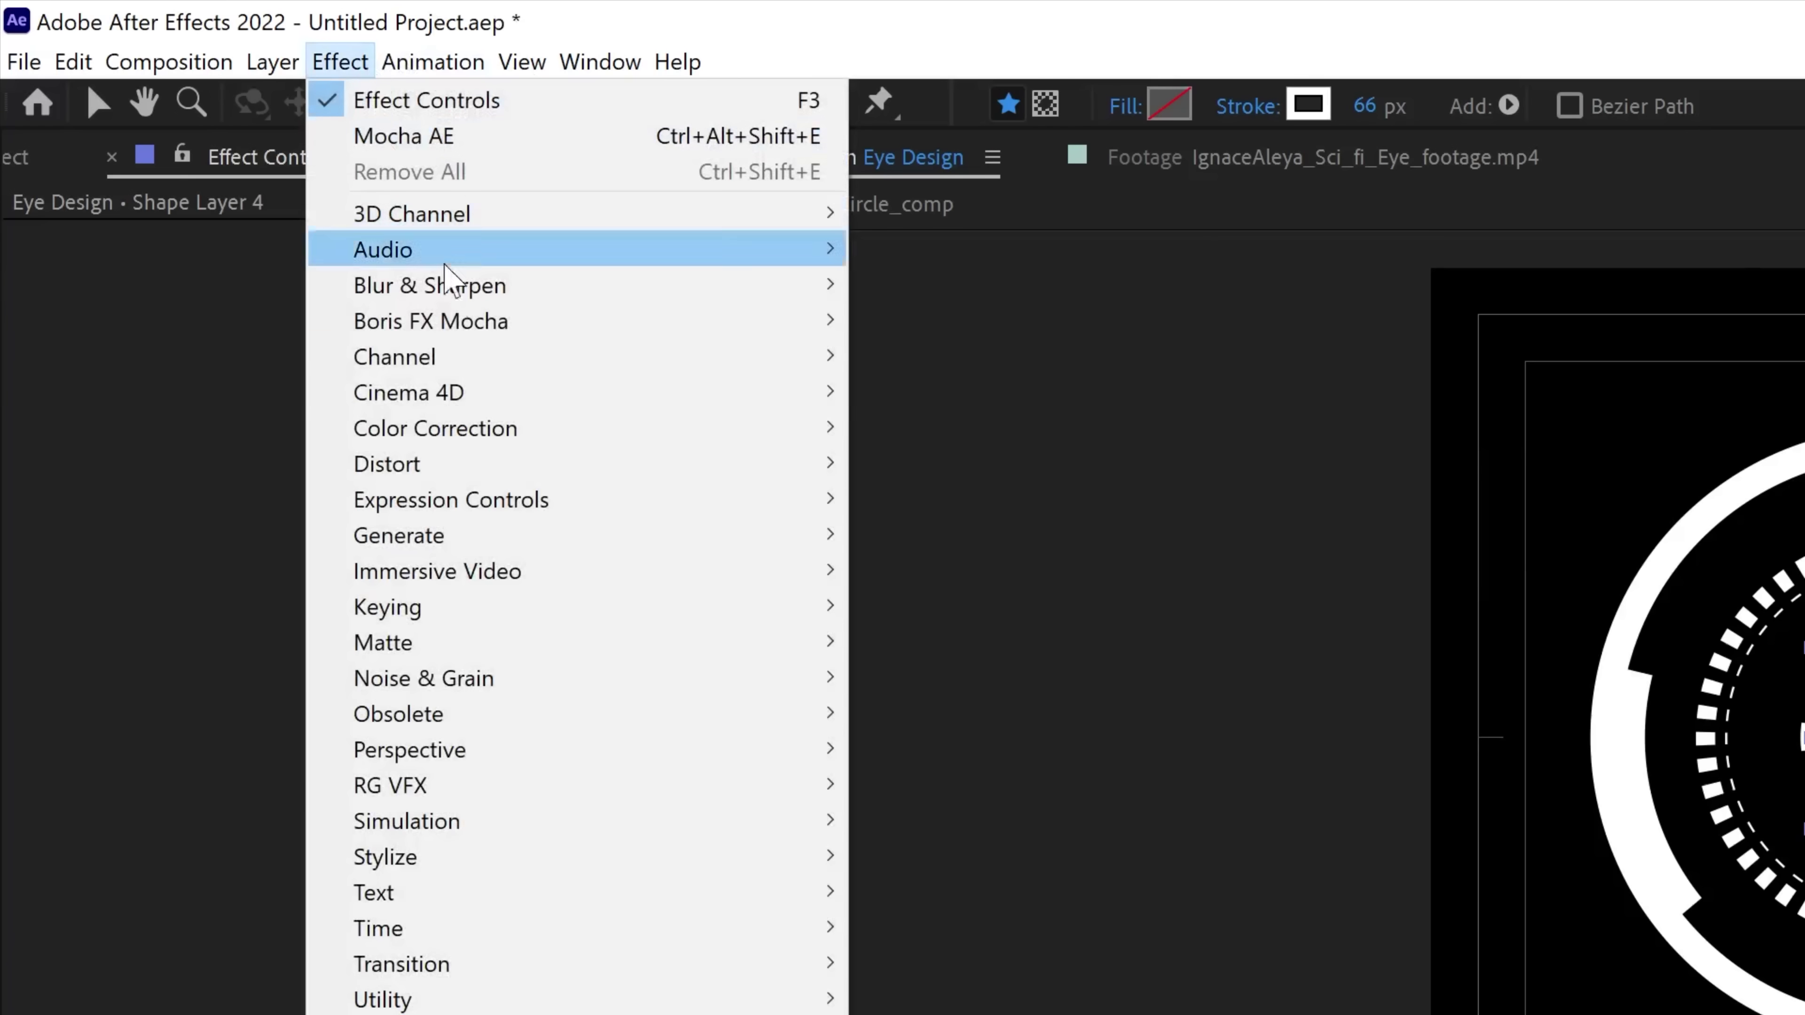
mouse_move(615, 290)
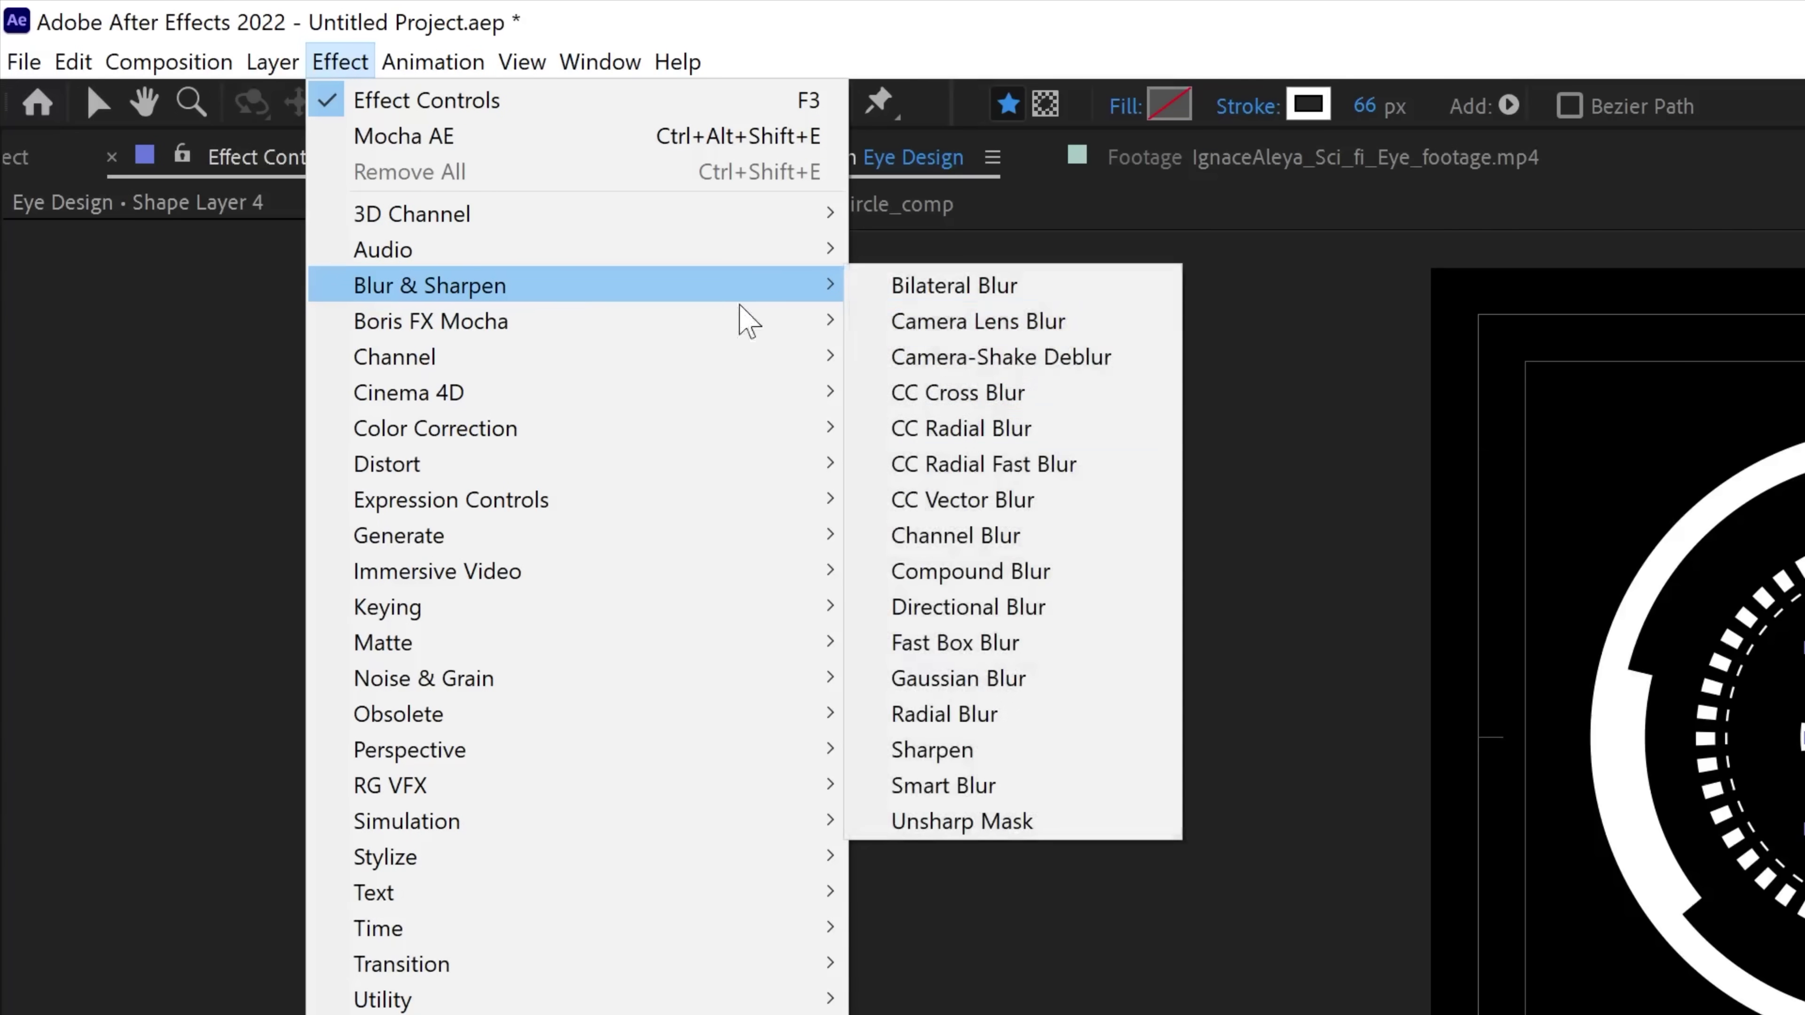
left_click(940, 642)
key("v")
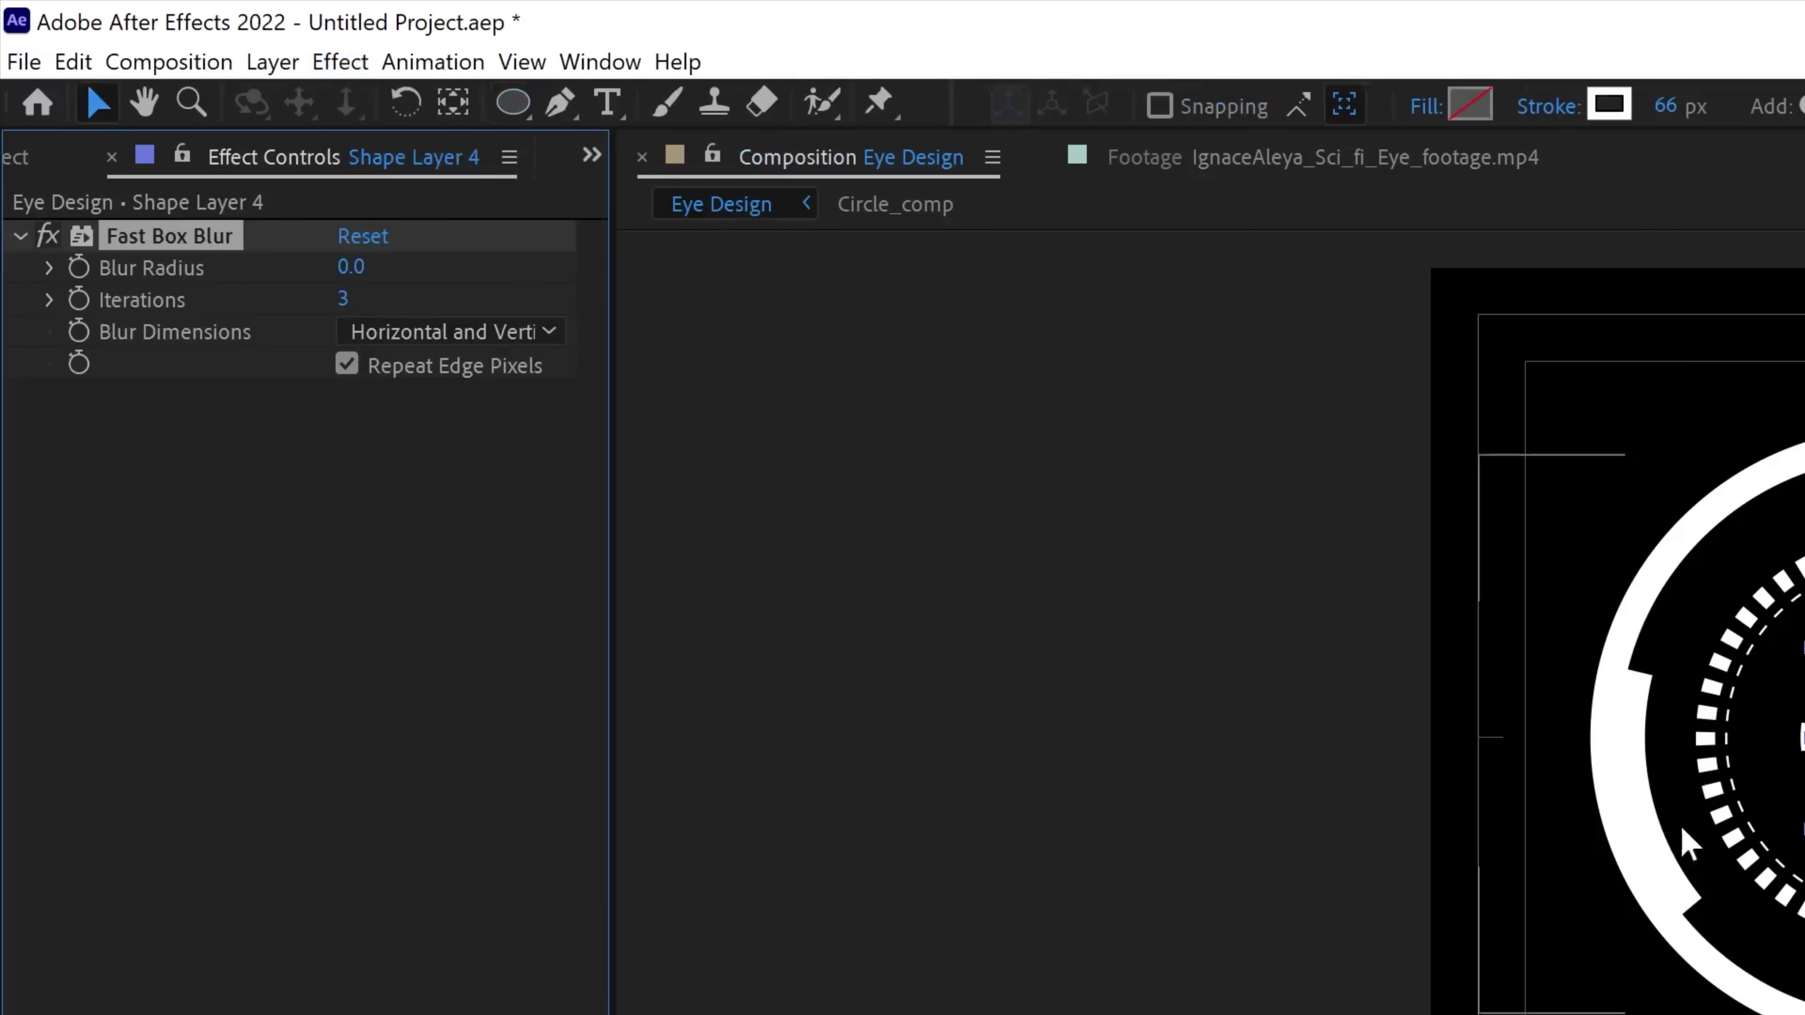
scroll(1664, 826, "up", 2)
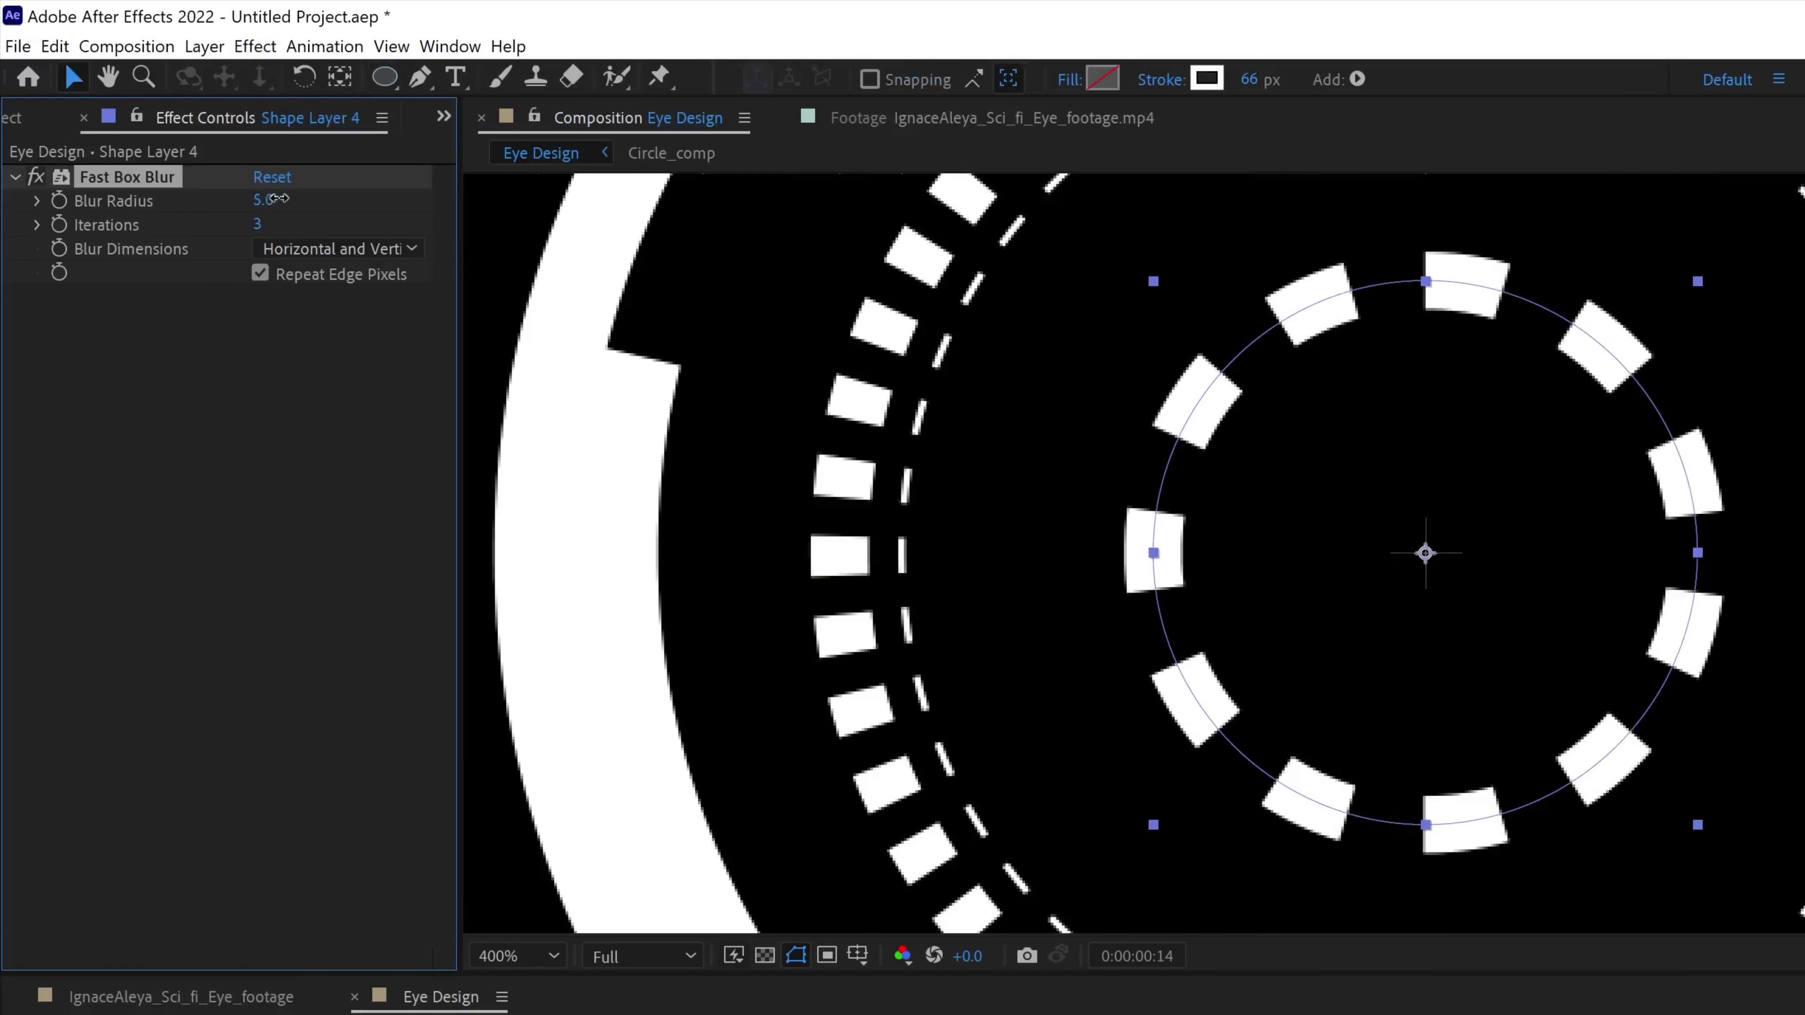
left_click_drag(279, 199, 274, 198)
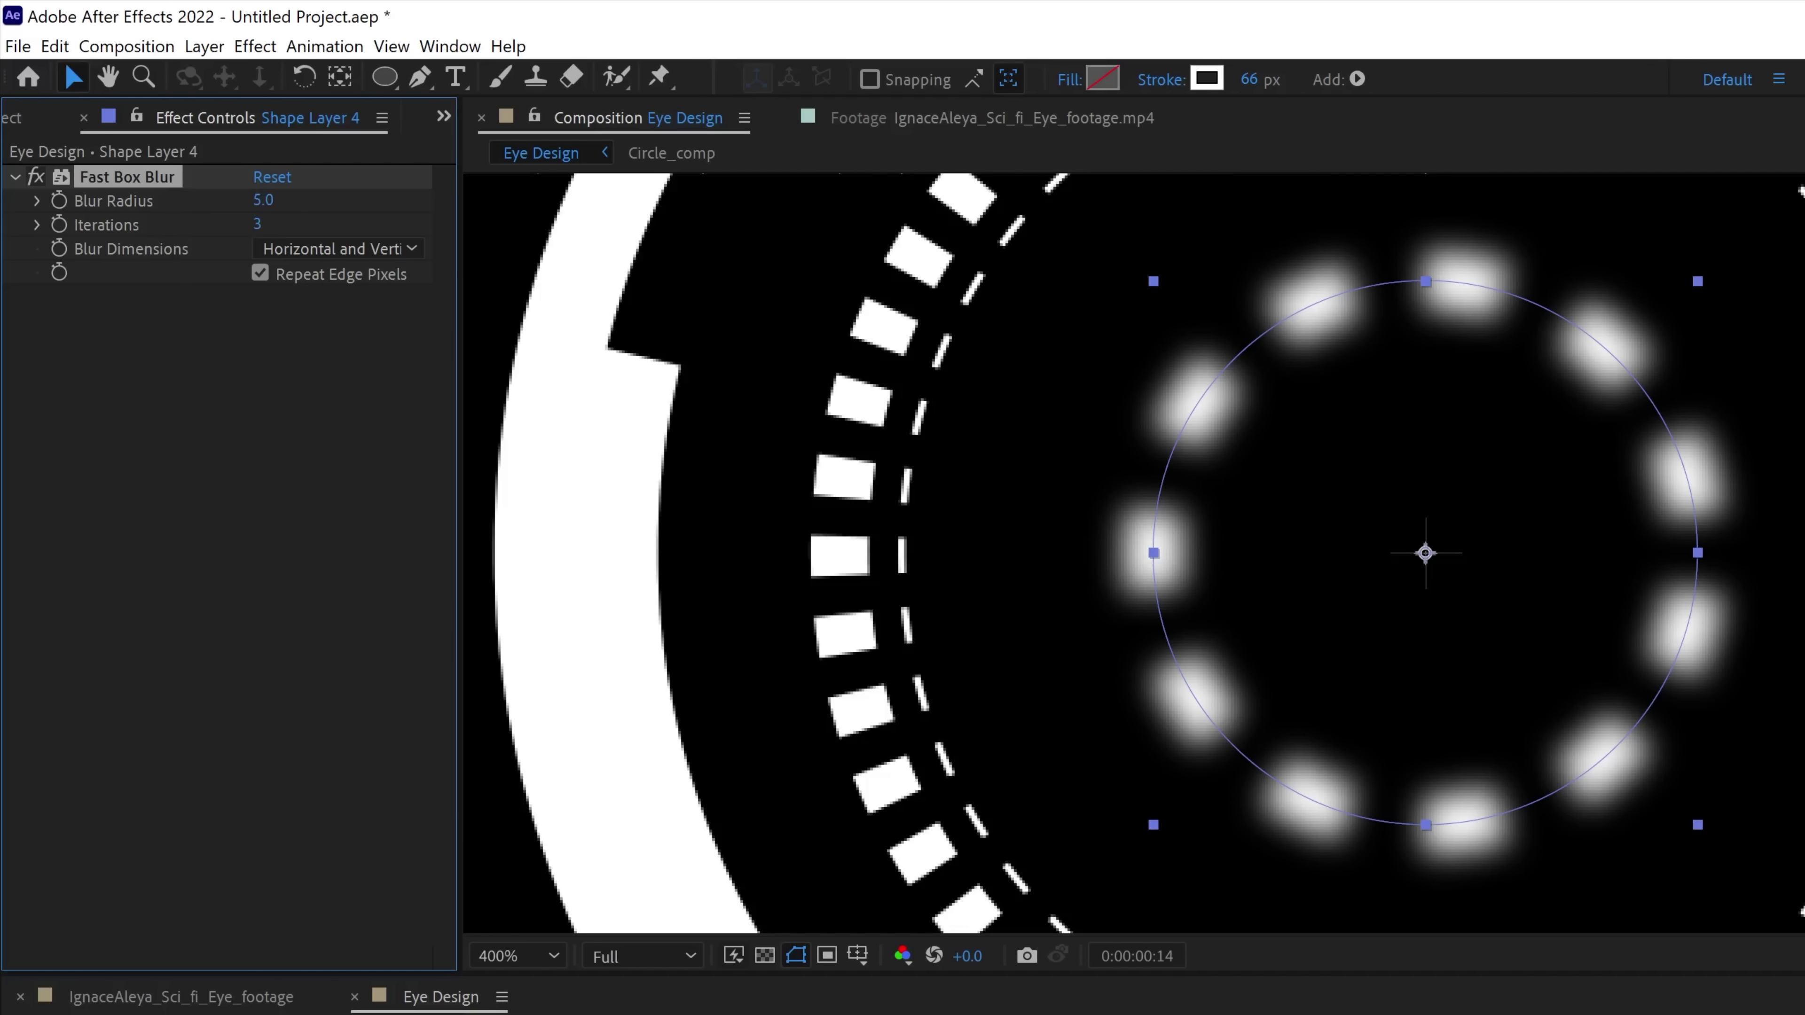
Apply Channel Blur to Shape Layer 2 with an Alpha Blurriness of 11
left_click(170, 784)
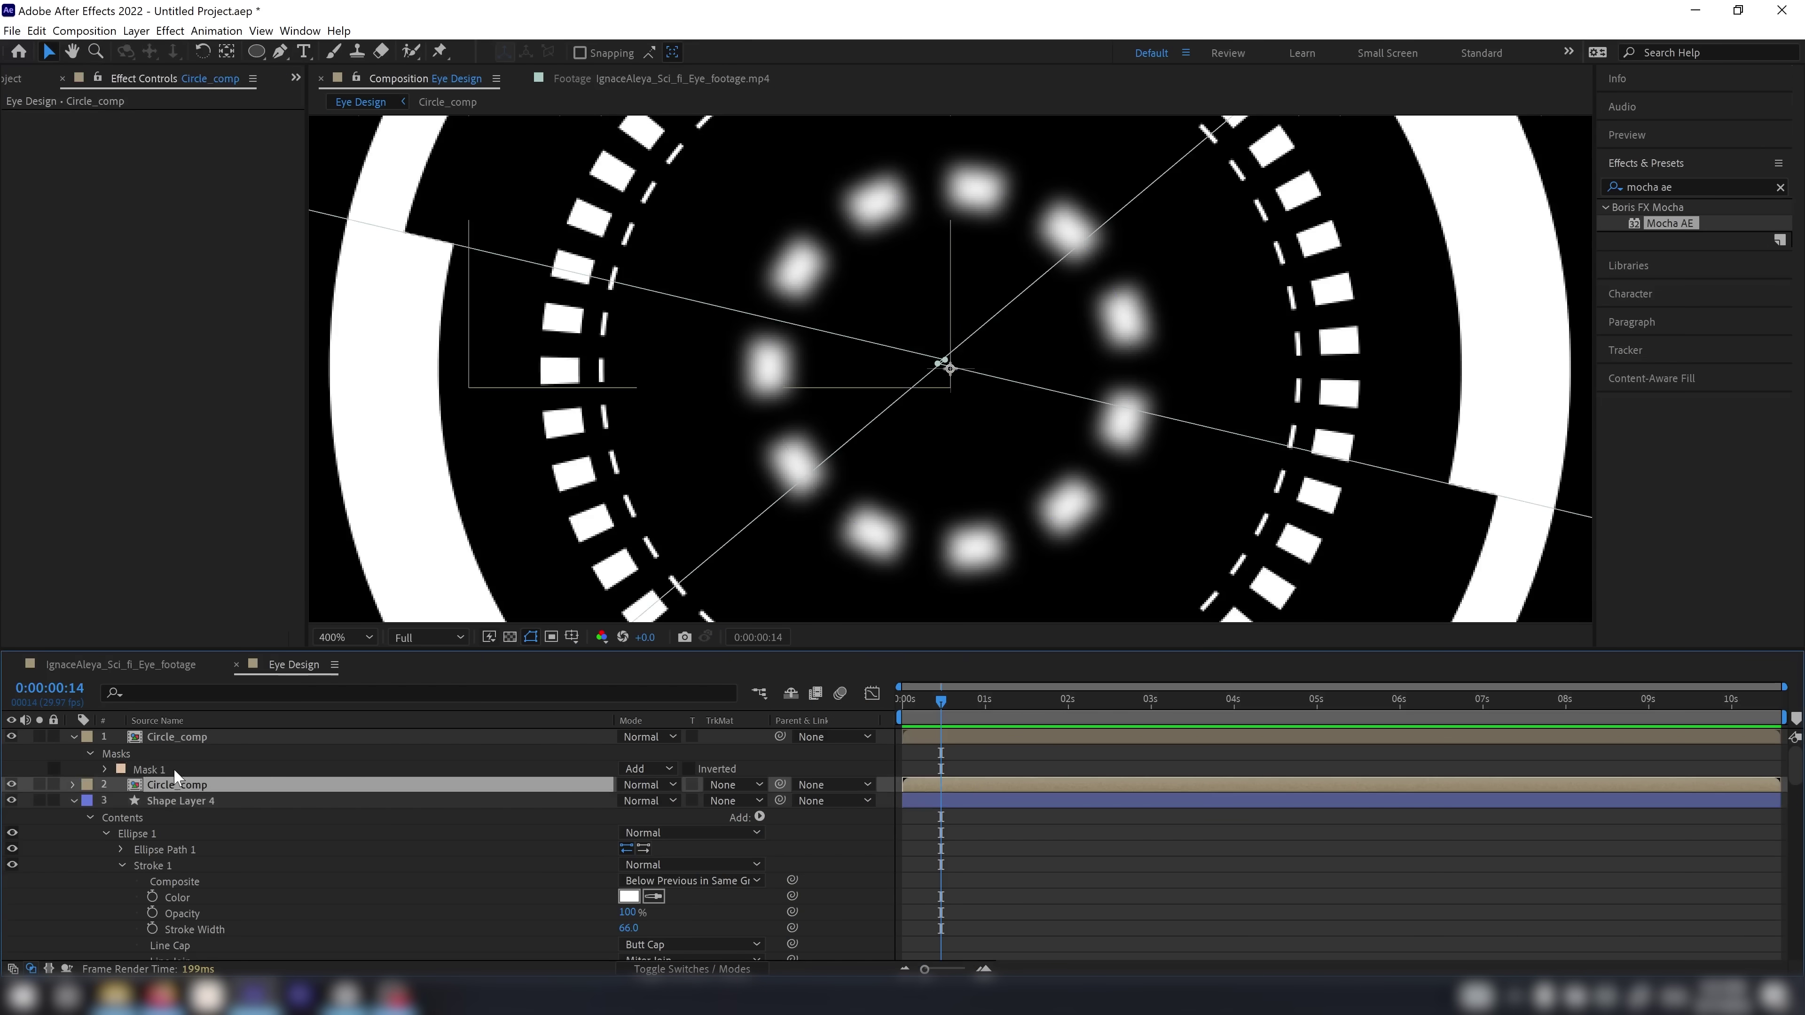
scroll(174, 768, "down", 5)
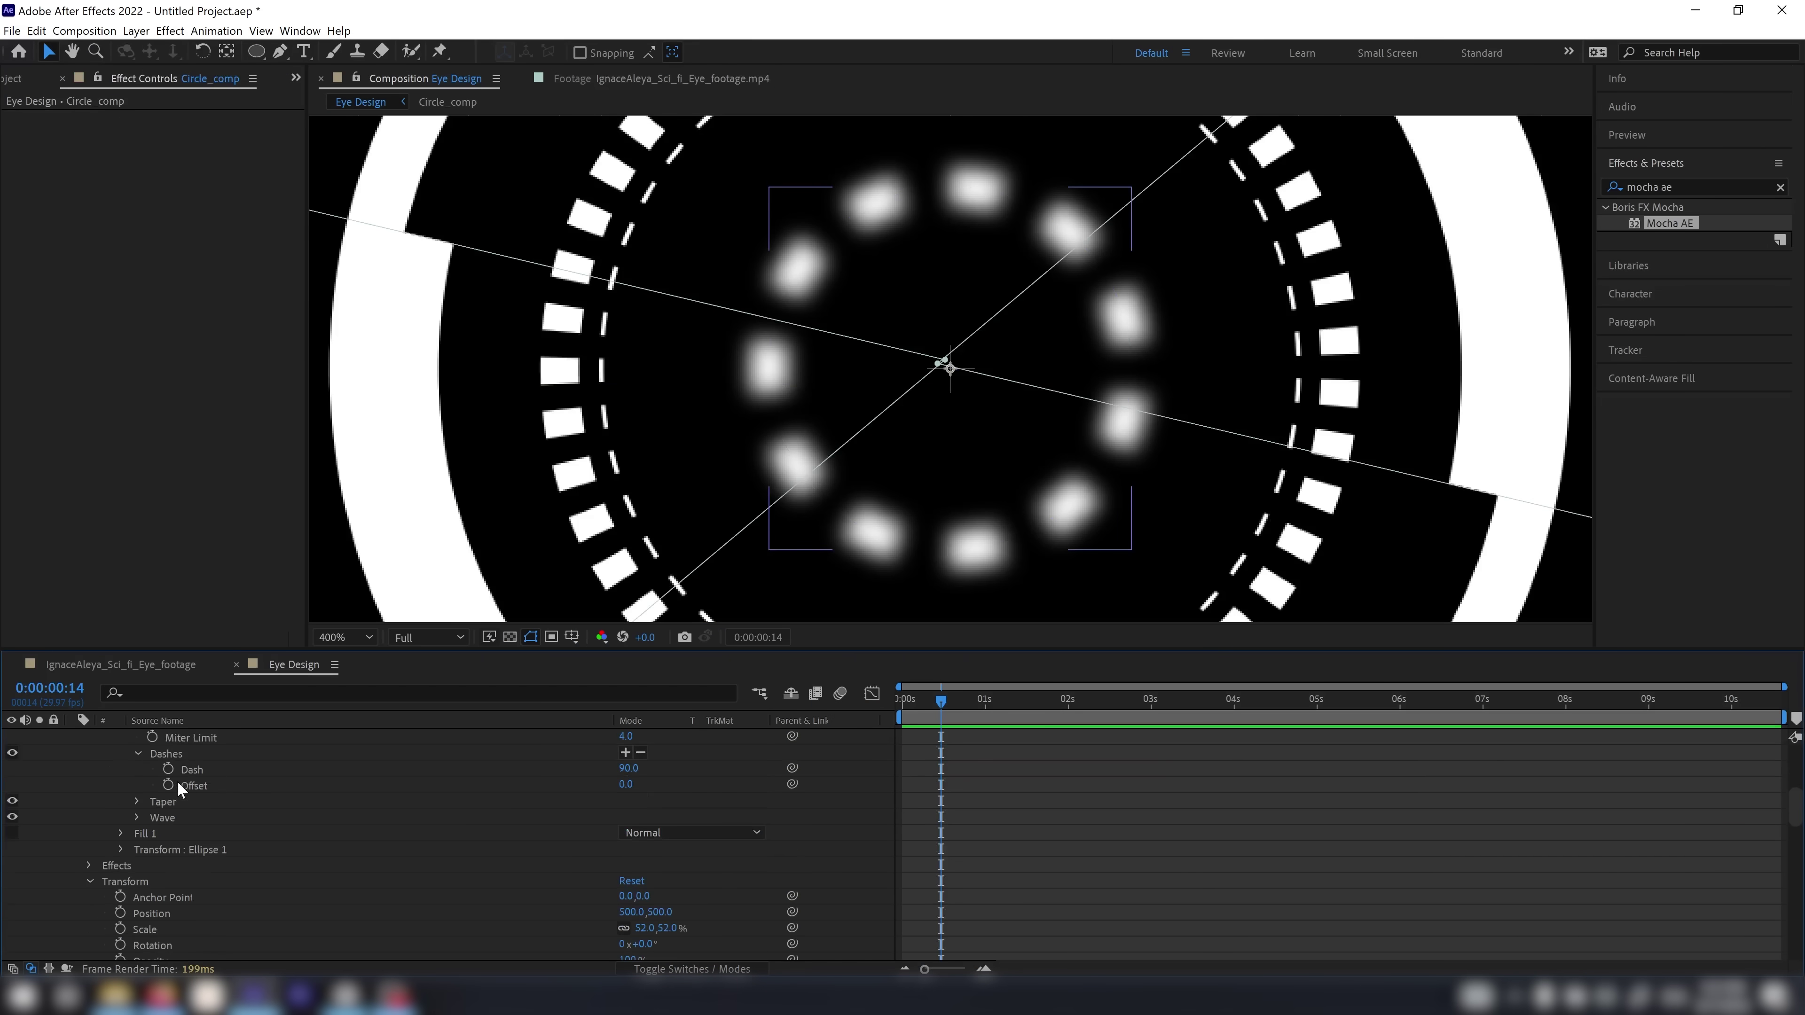
scroll(199, 841, "down", 3)
left_click(181, 879)
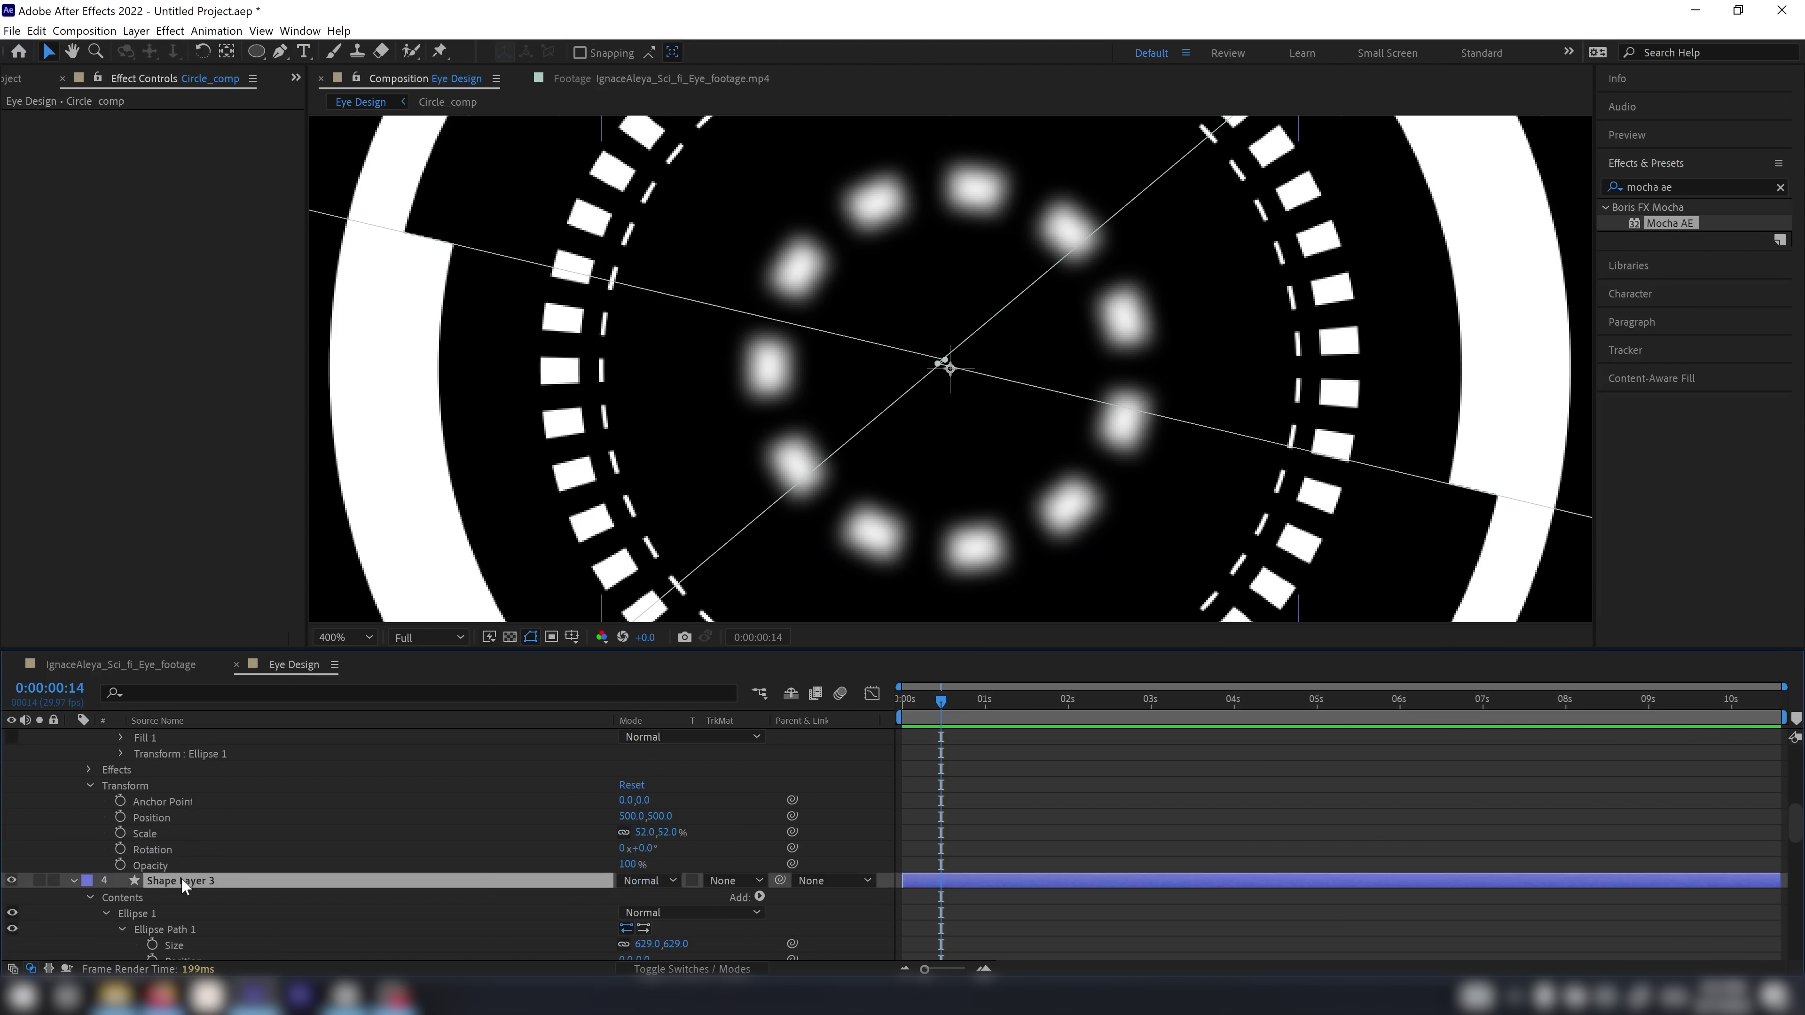
scroll(180, 876, "down", 8)
left_click(182, 862)
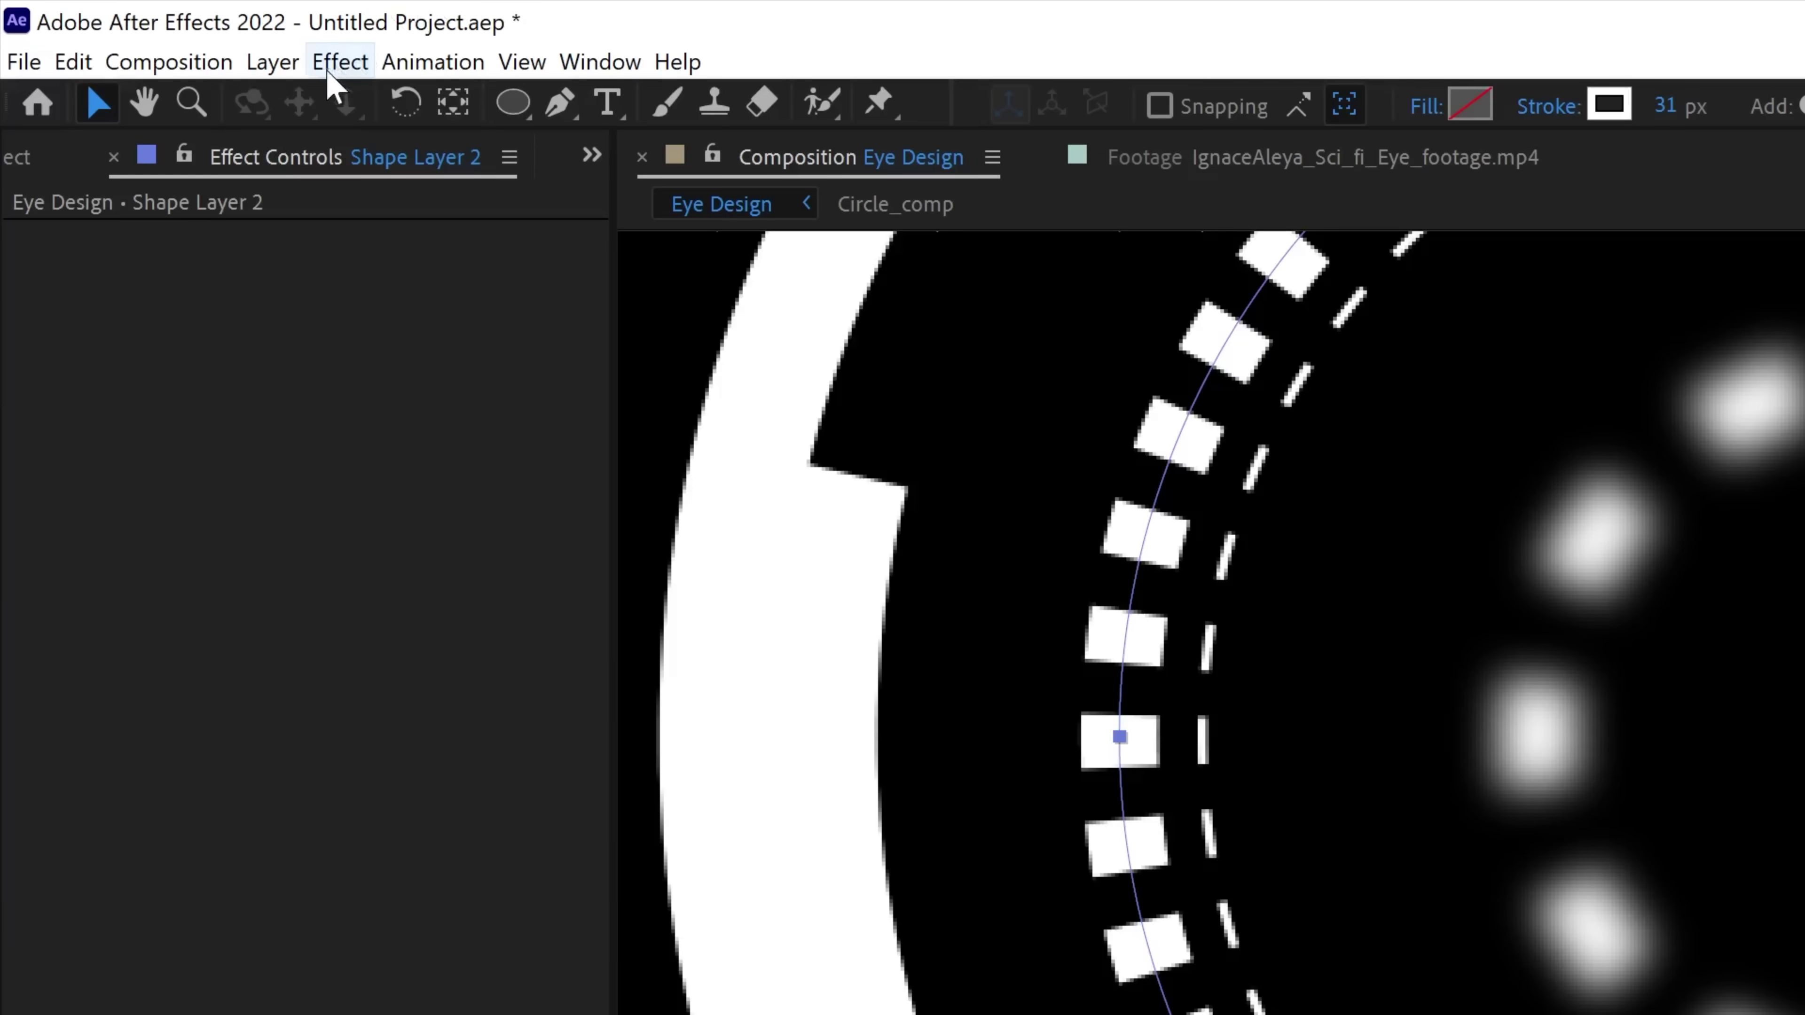
left_click(170, 30)
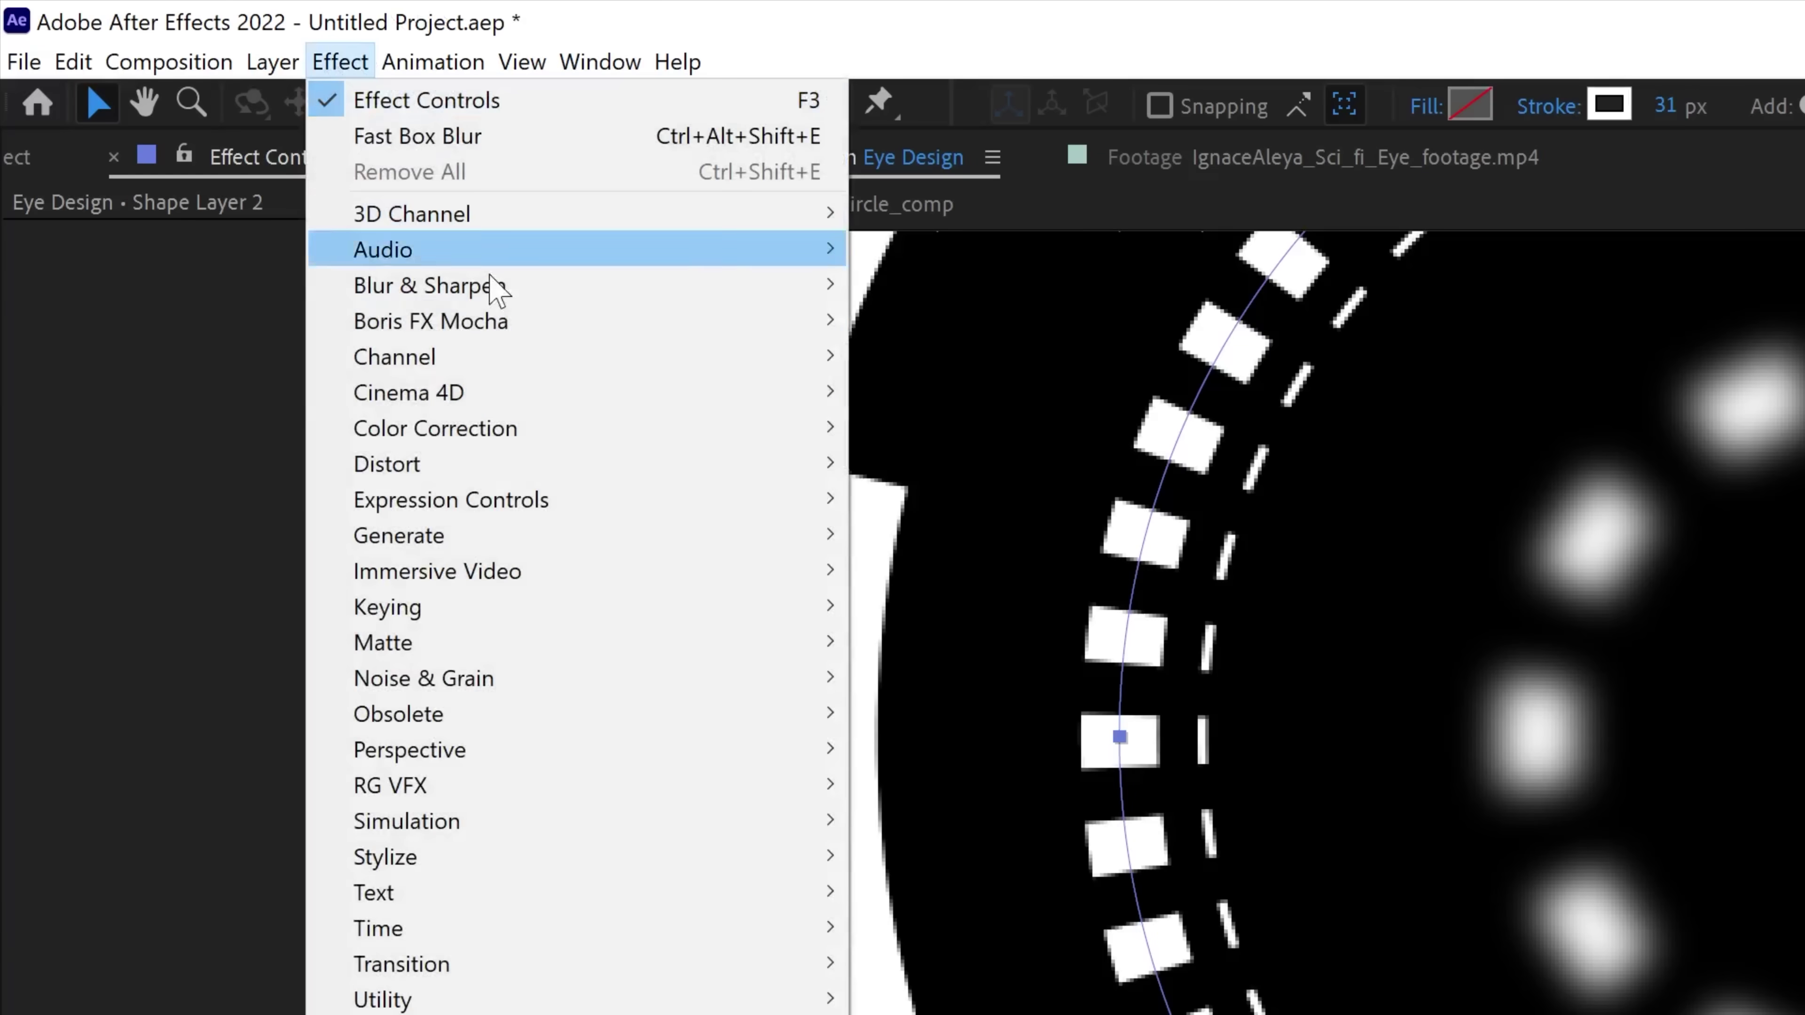
mouse_move(597, 286)
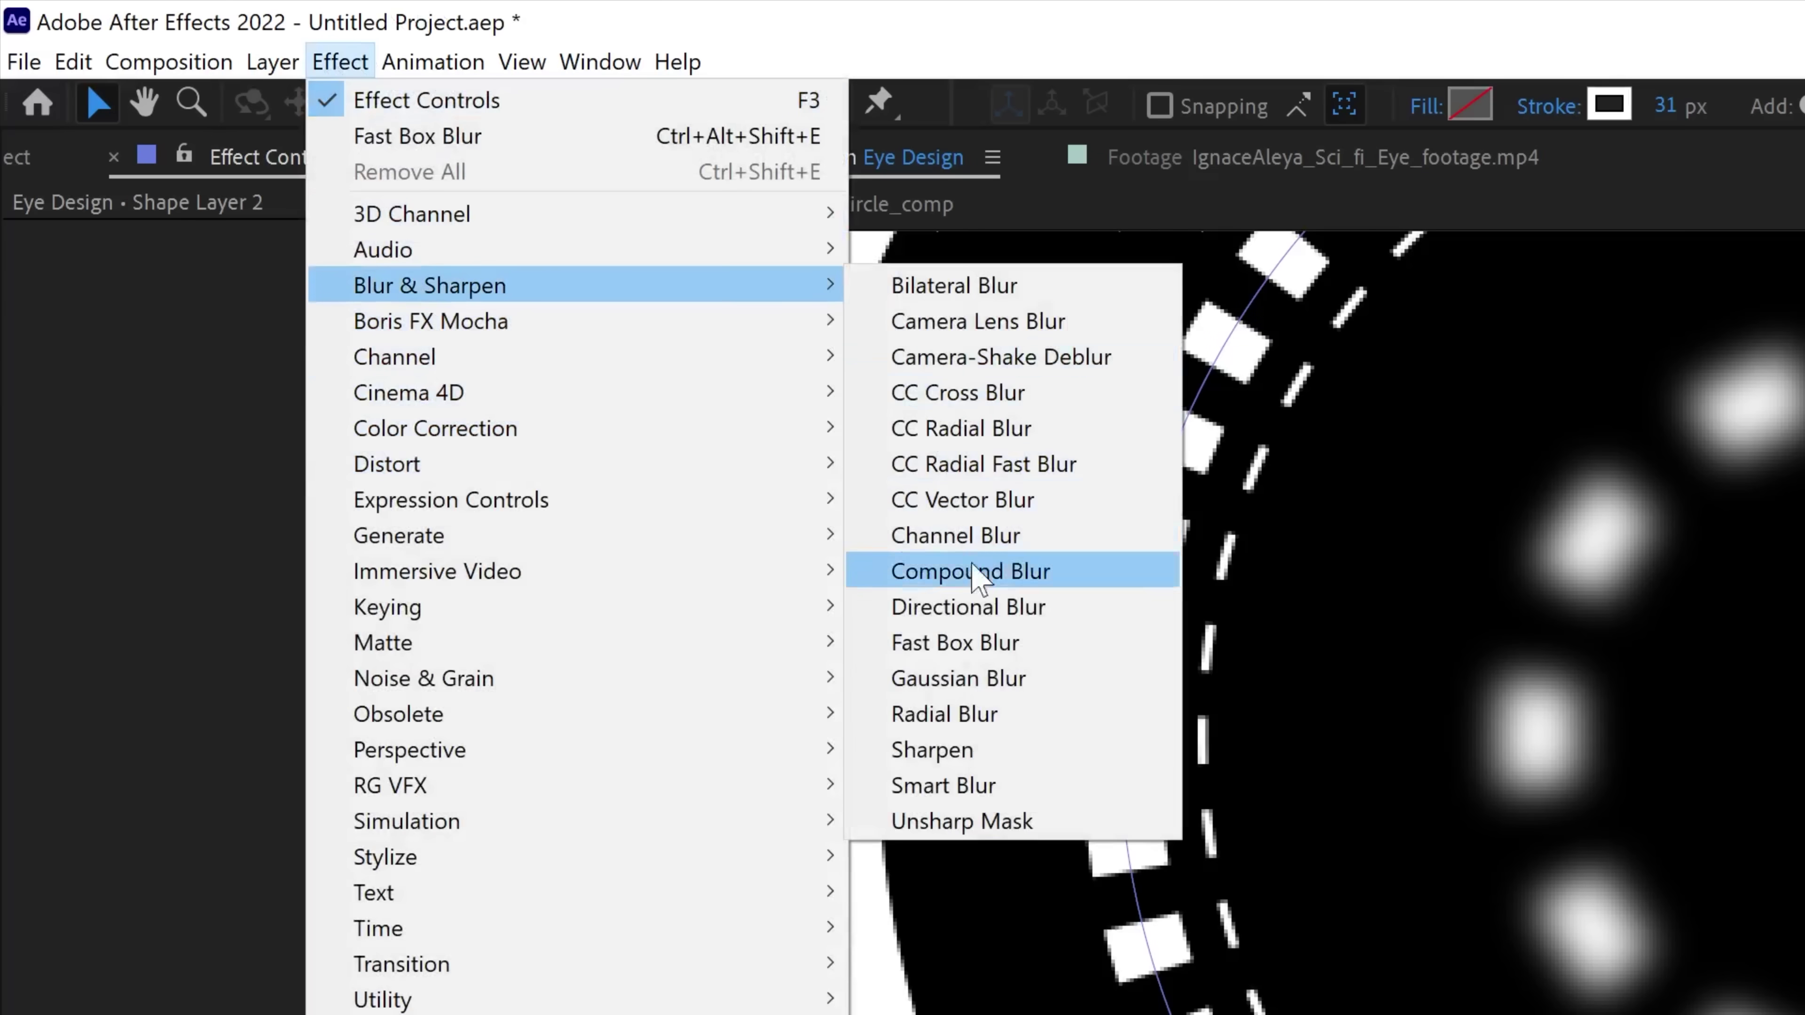
left_click(1009, 537)
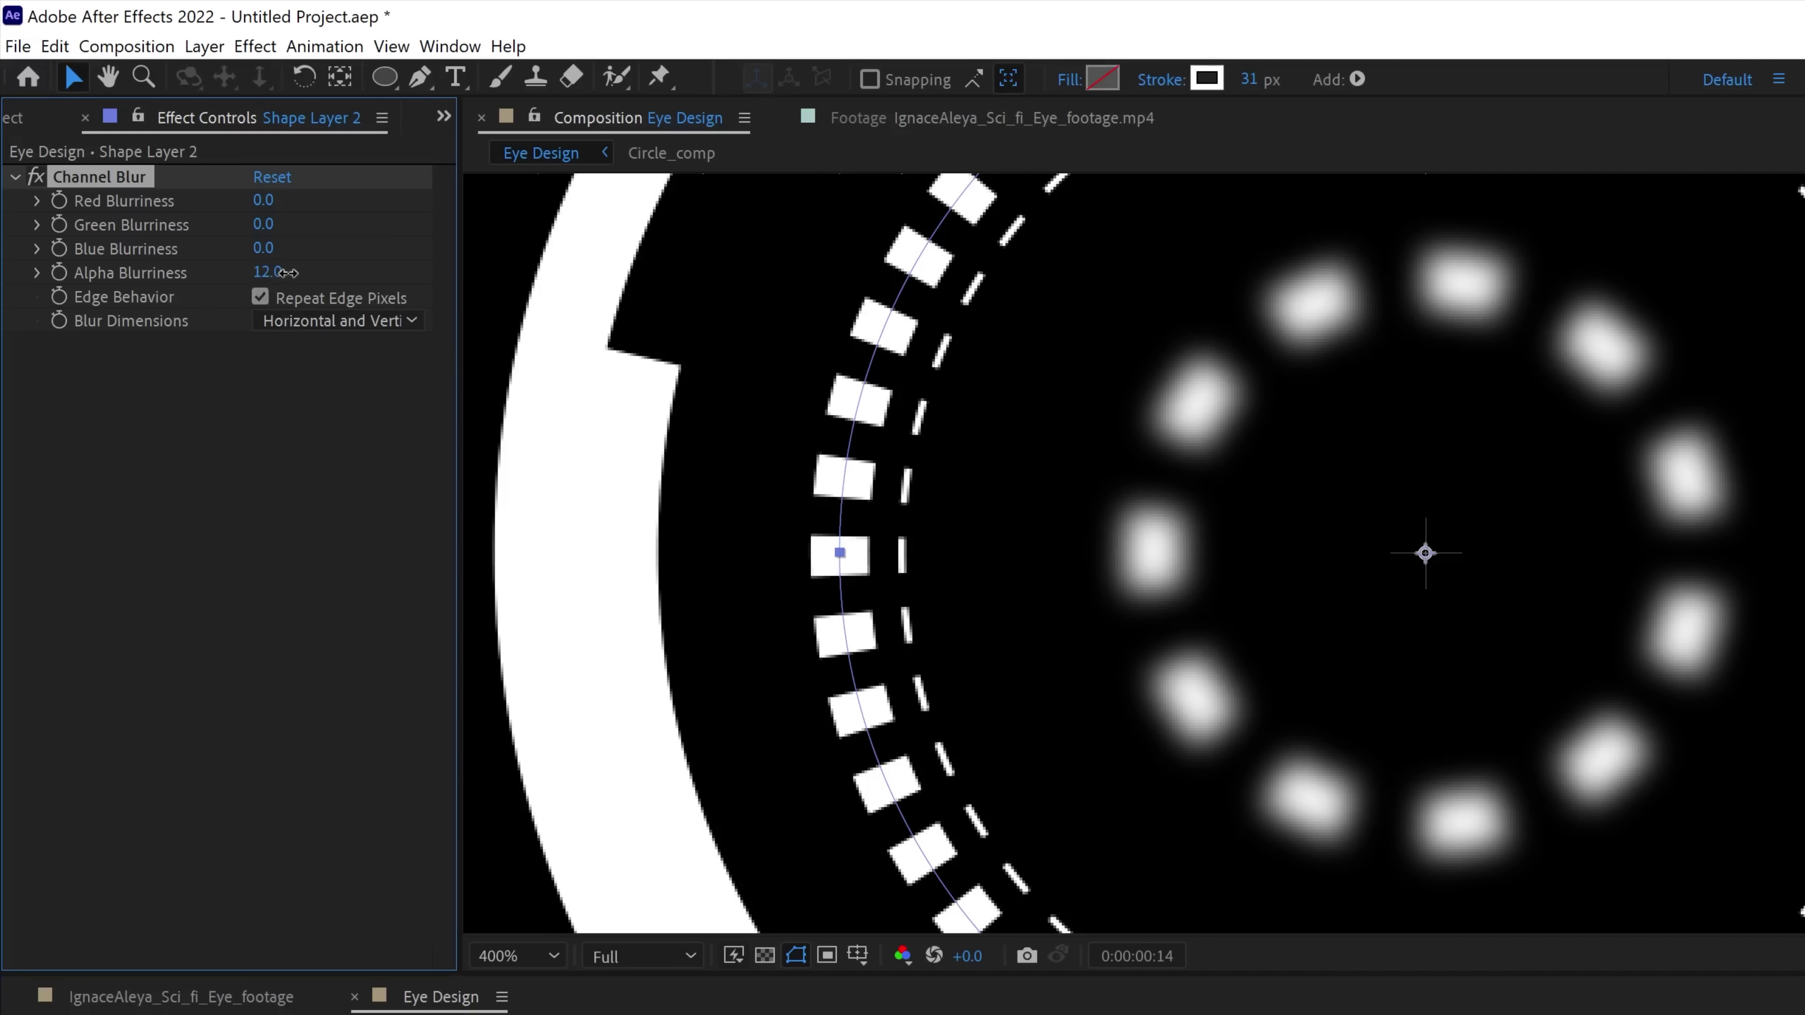
left_click_drag(286, 273, 283, 277)
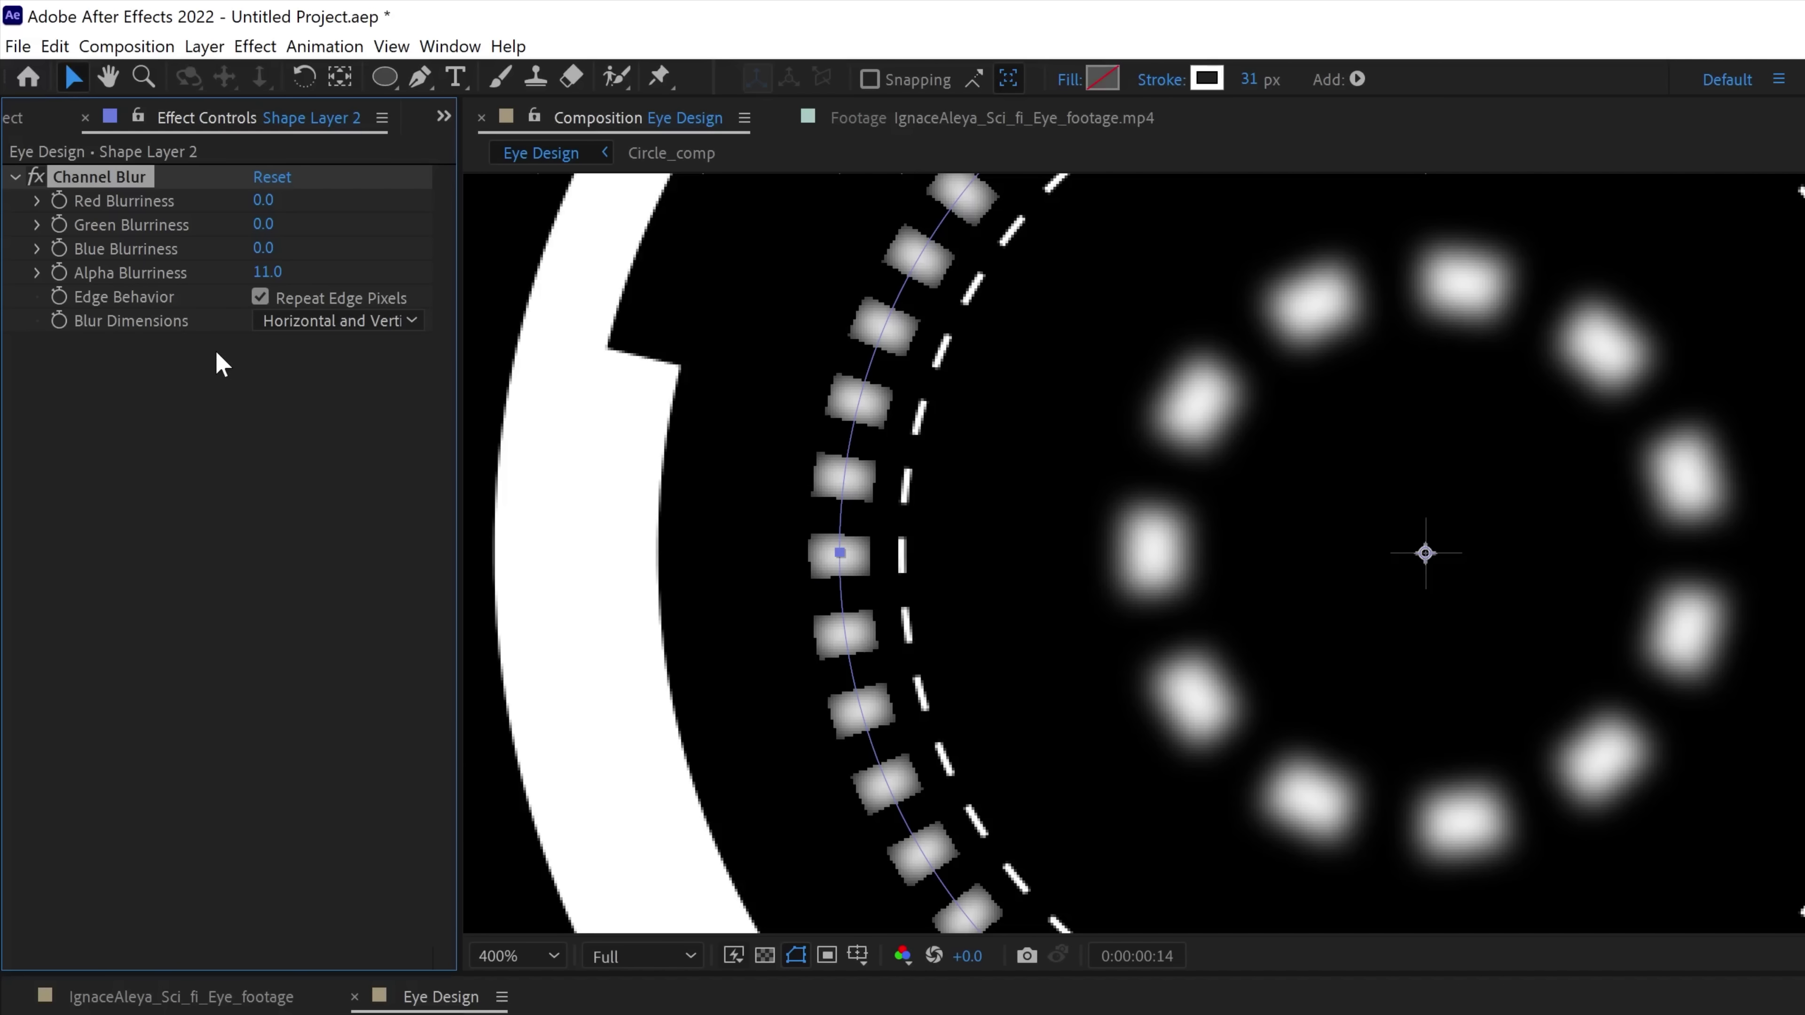
Add Fast Box Blur to Shape Layer 2 with 1 iteration and a Blur Radius of 1
left_click(250, 45)
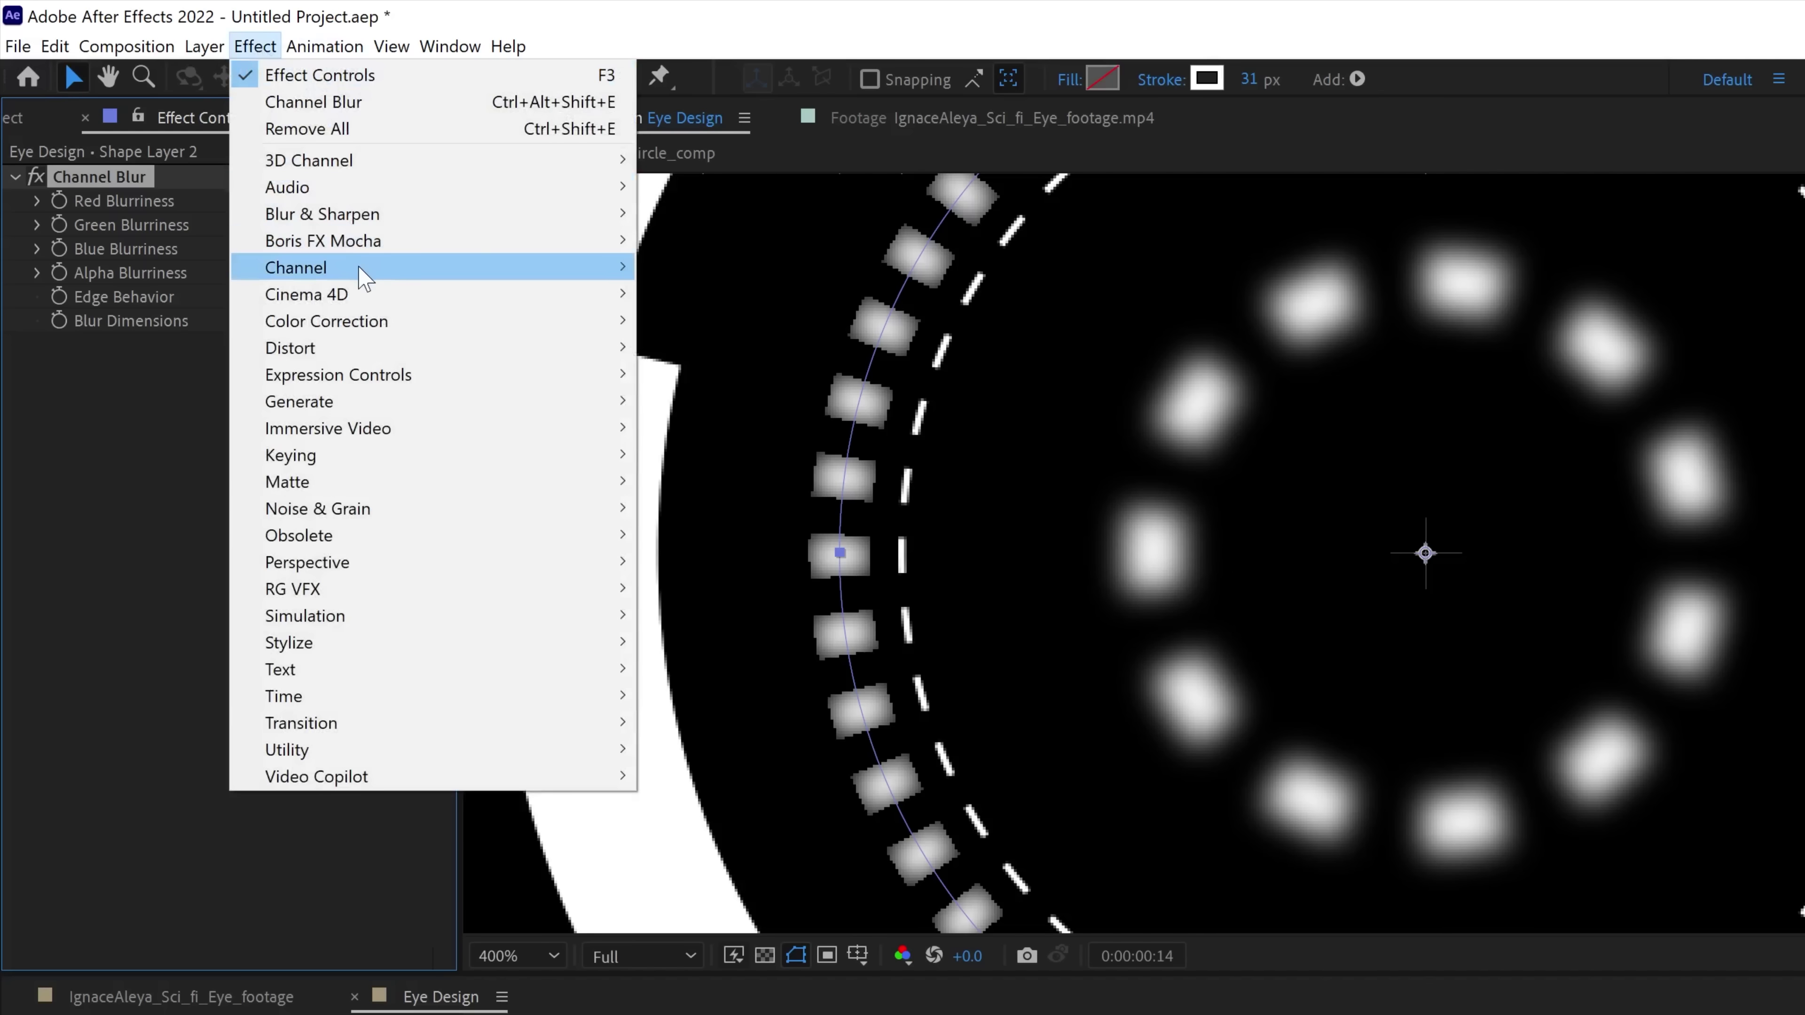
mouse_move(426, 214)
left_click(746, 482)
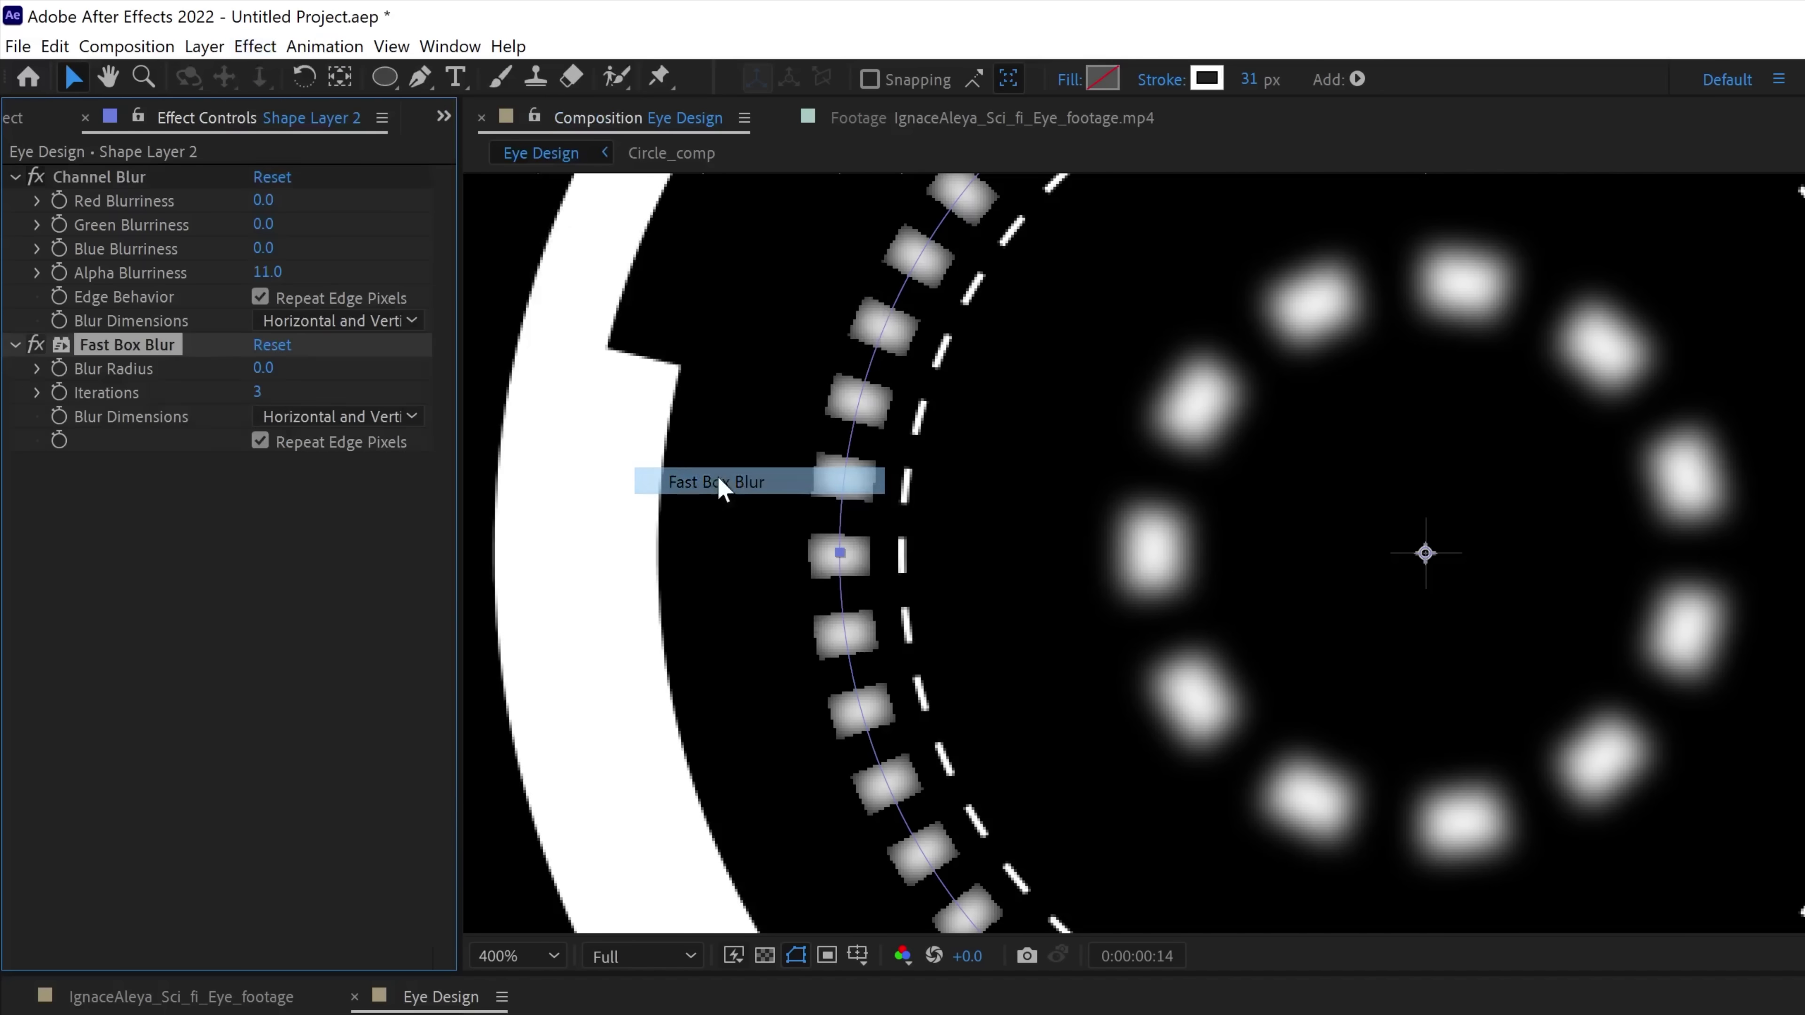
left_click(260, 391)
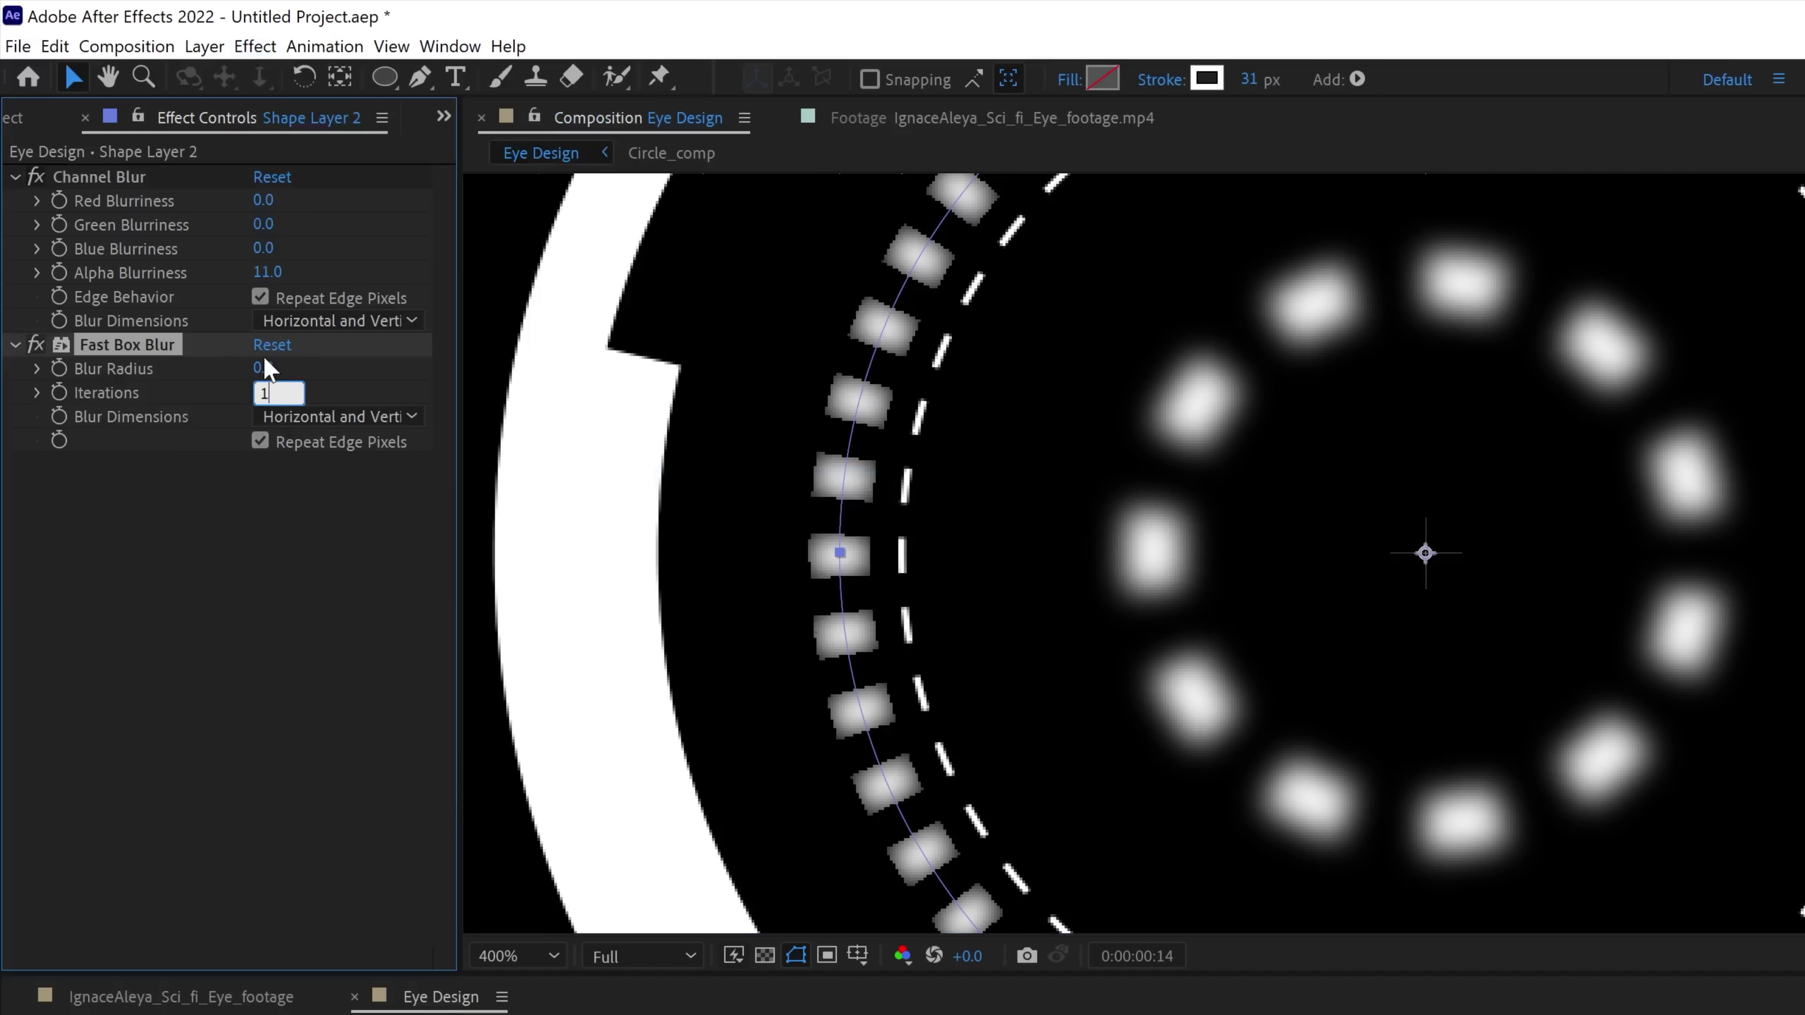
type("1")
left_click(321, 371)
left_click(262, 363)
type("1")
left_click(365, 377)
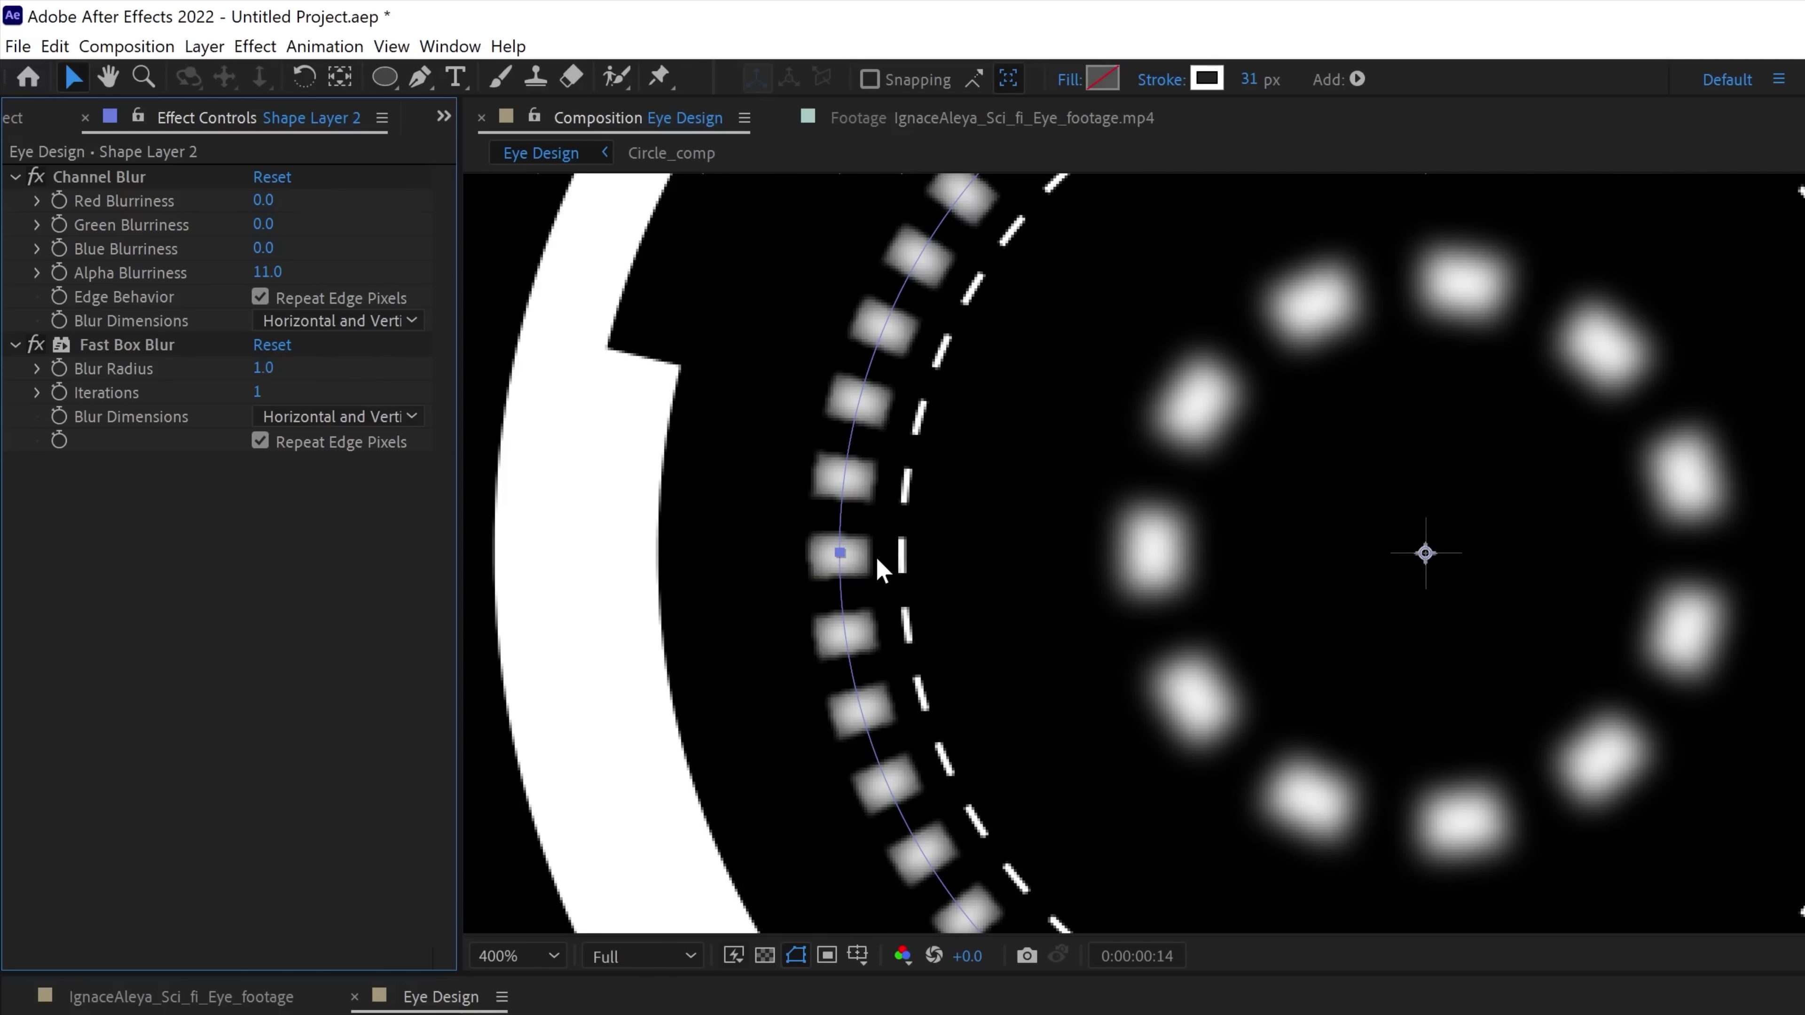
Copy the Channel Blur and Fast Box Blur effects from Shape Layer 2, and delete them from that layer
left_click(103, 182)
left_click(110, 347, "ctrl")
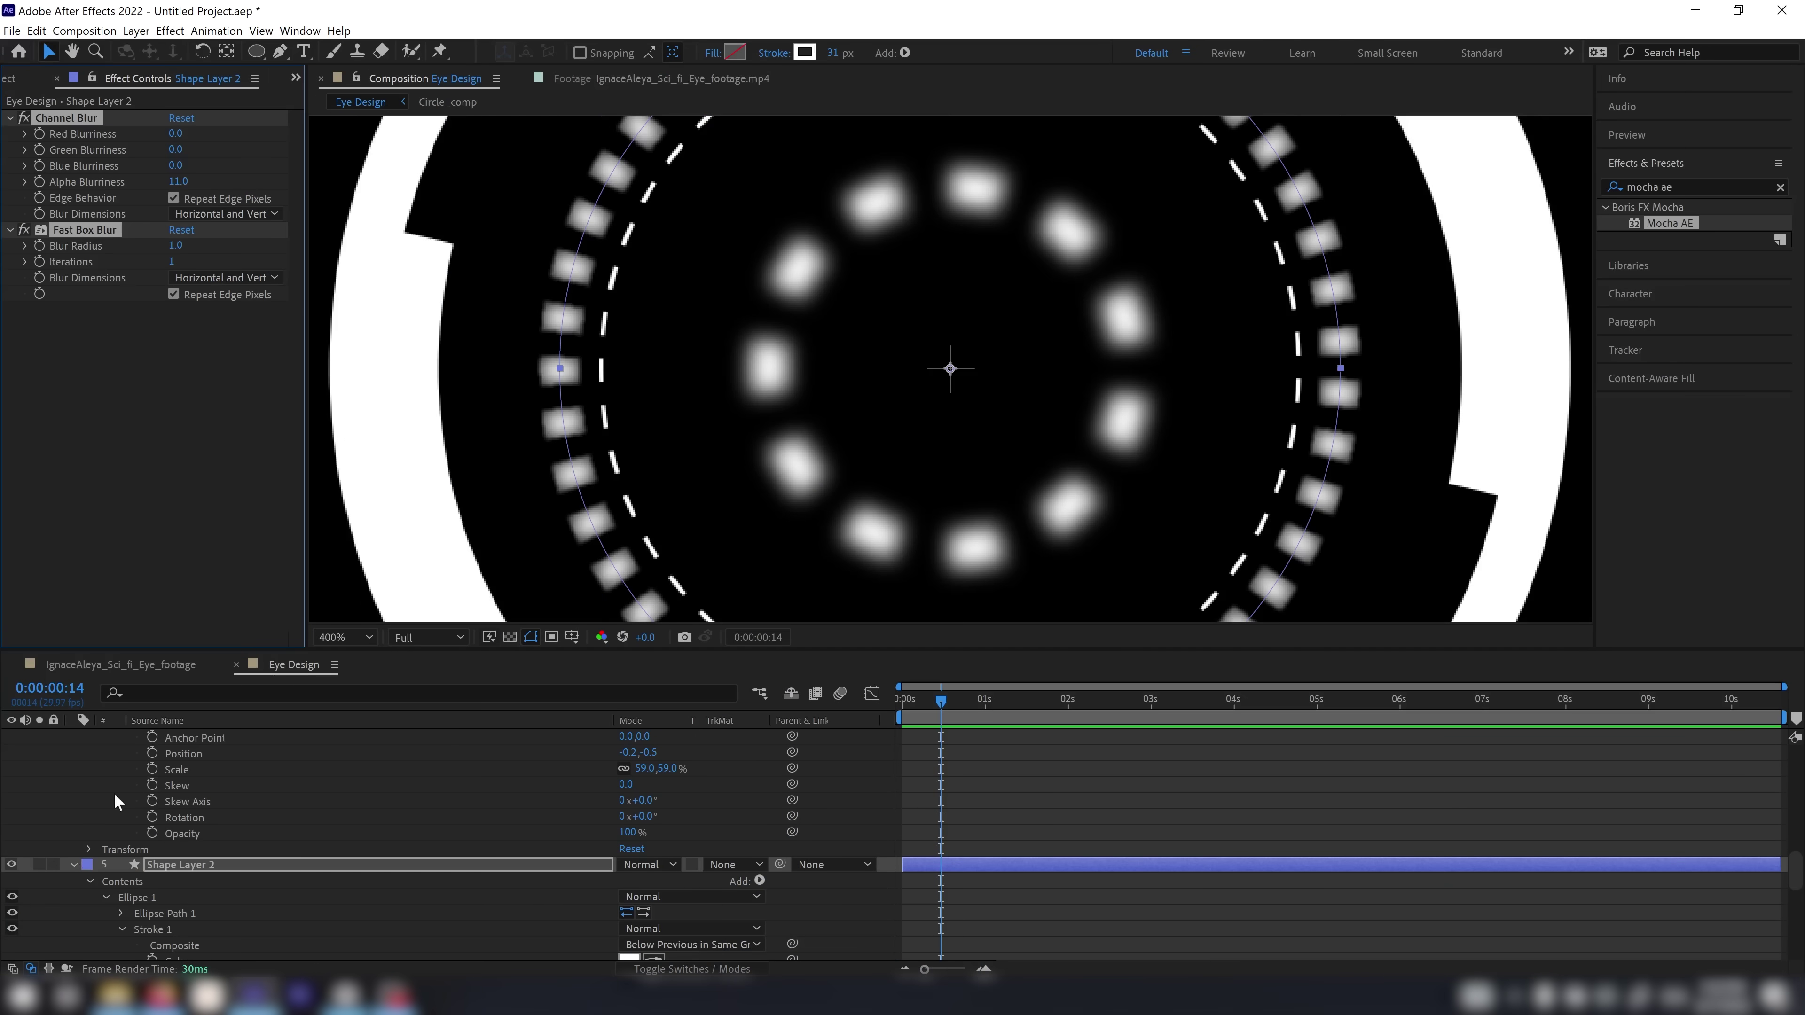
left_click(37, 30)
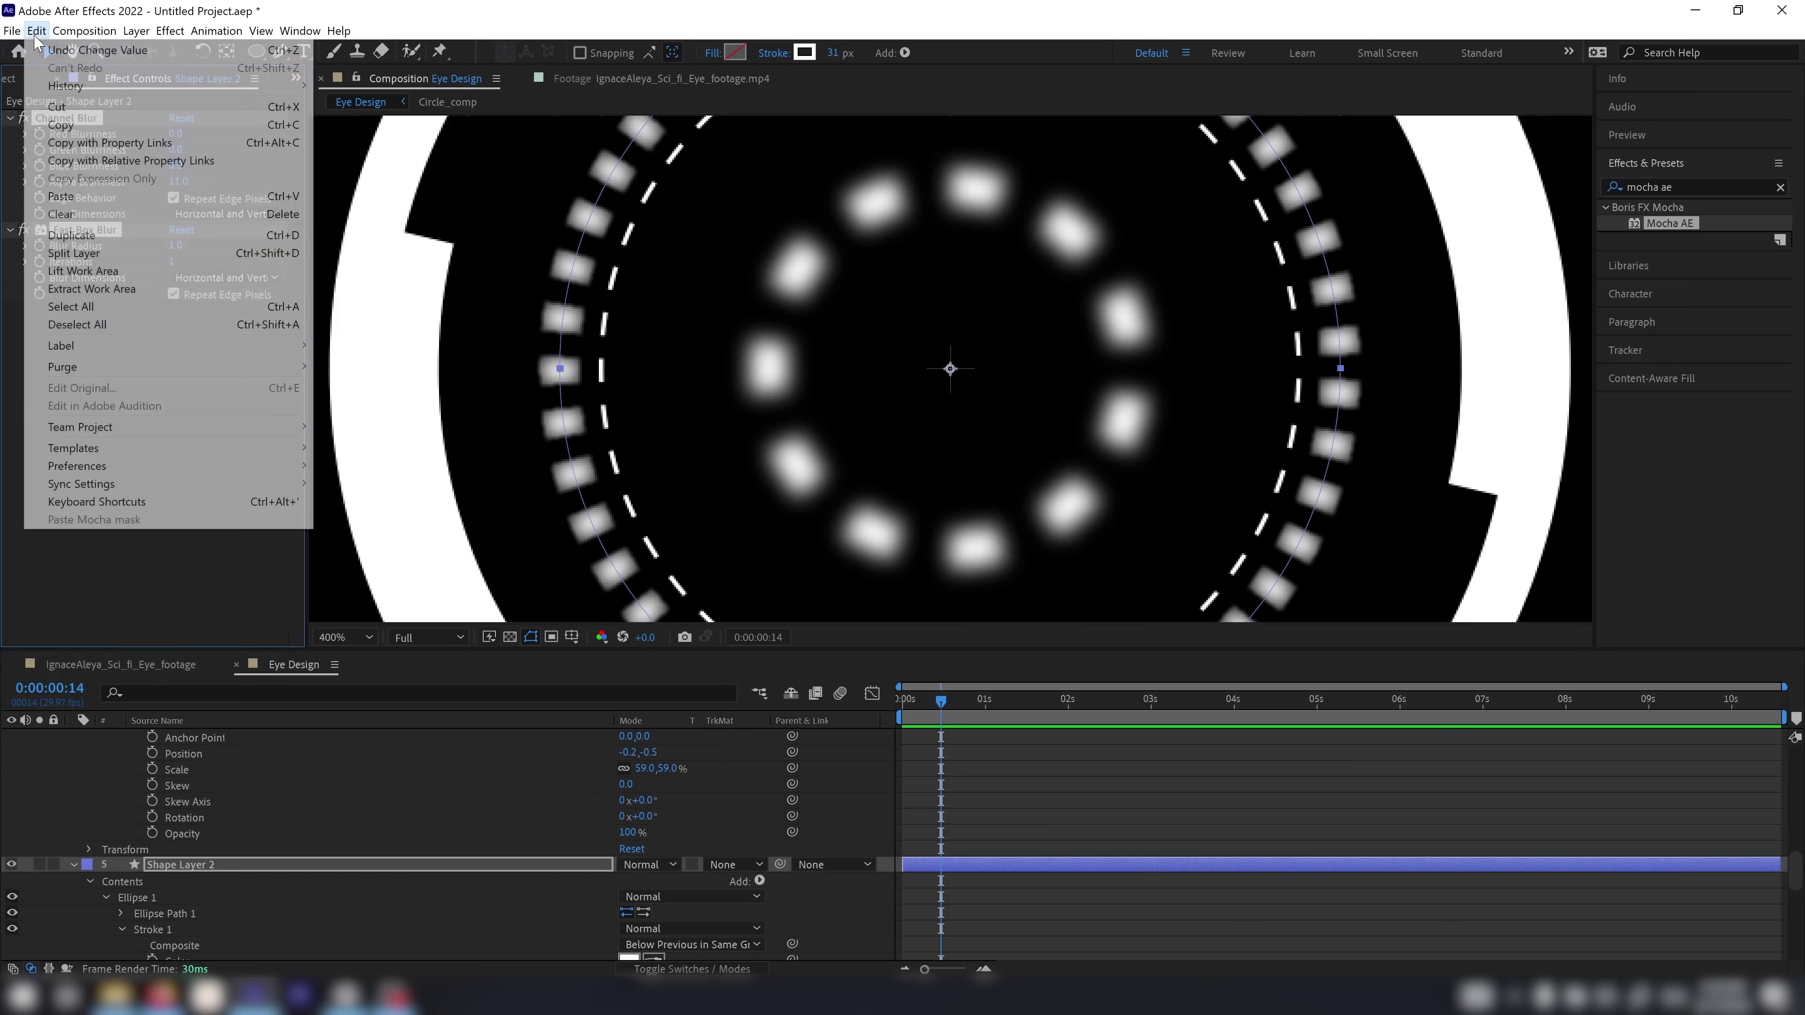
left_click(62, 125)
key("Delete")
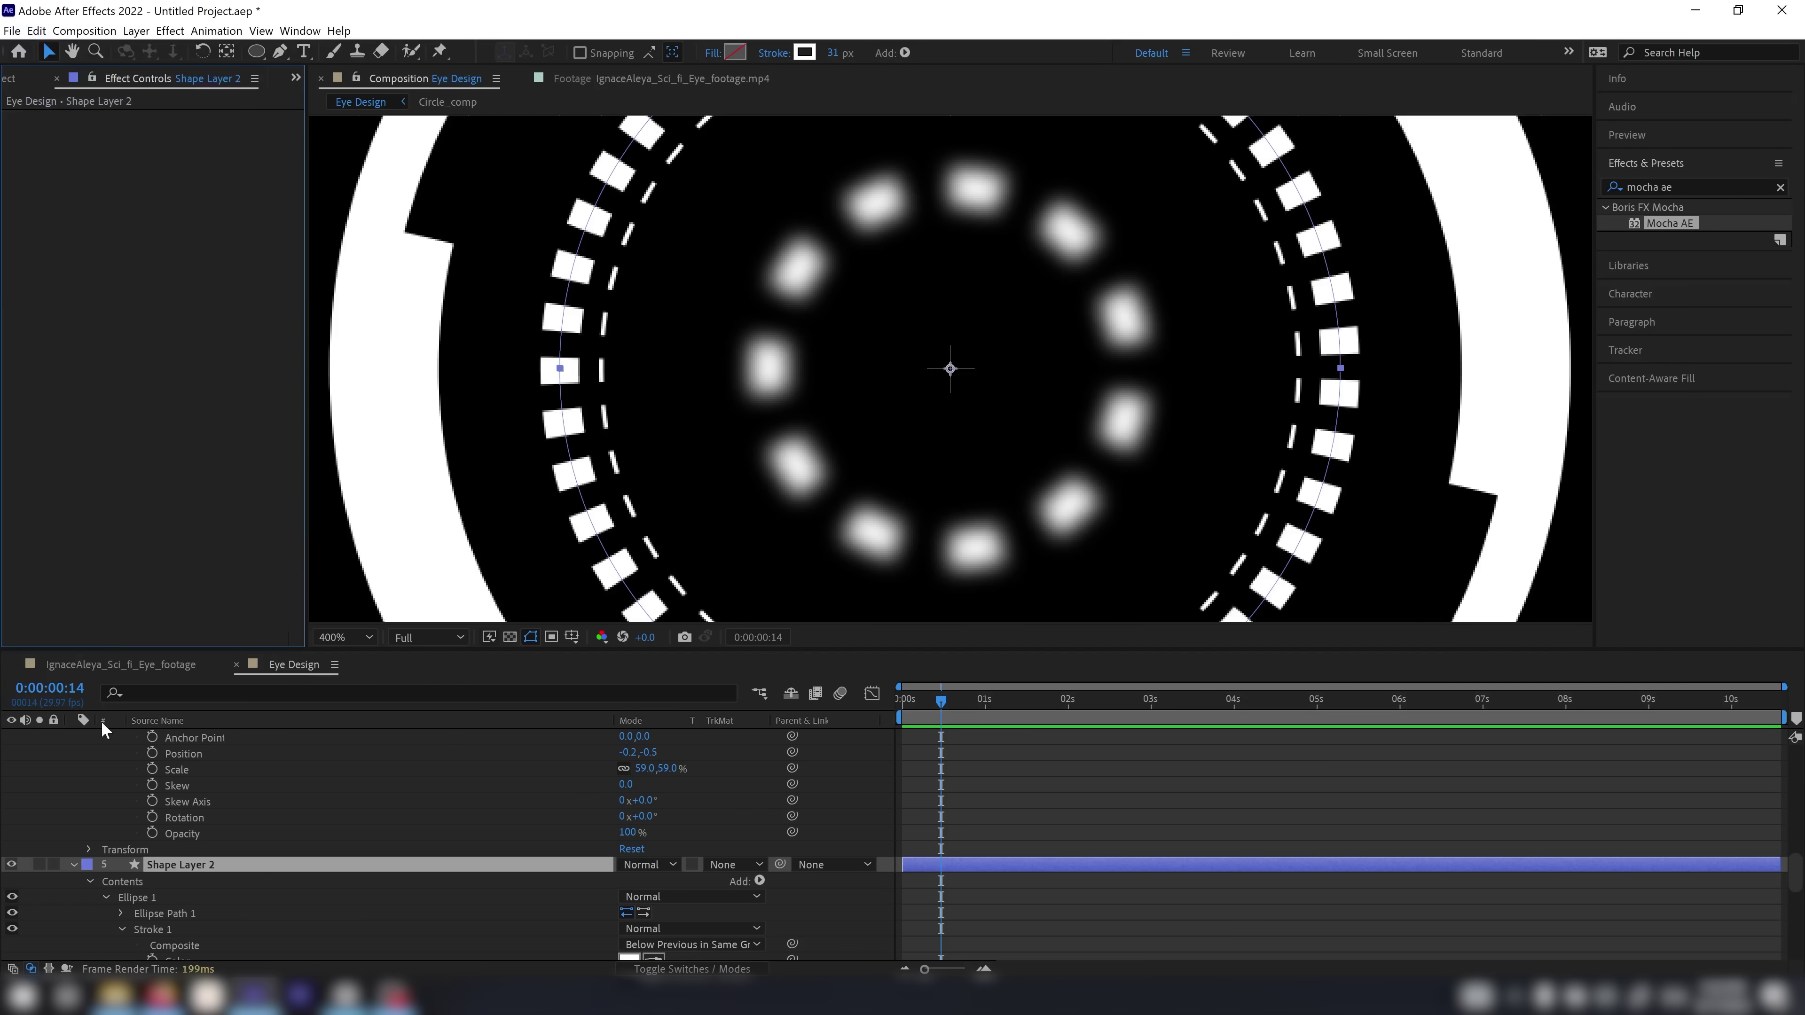
Collapse the expanded properties of all layers in the Eye Design timeline
scroll(93, 765, "up", 4)
left_click(73, 782)
scroll(71, 753, "up", 7)
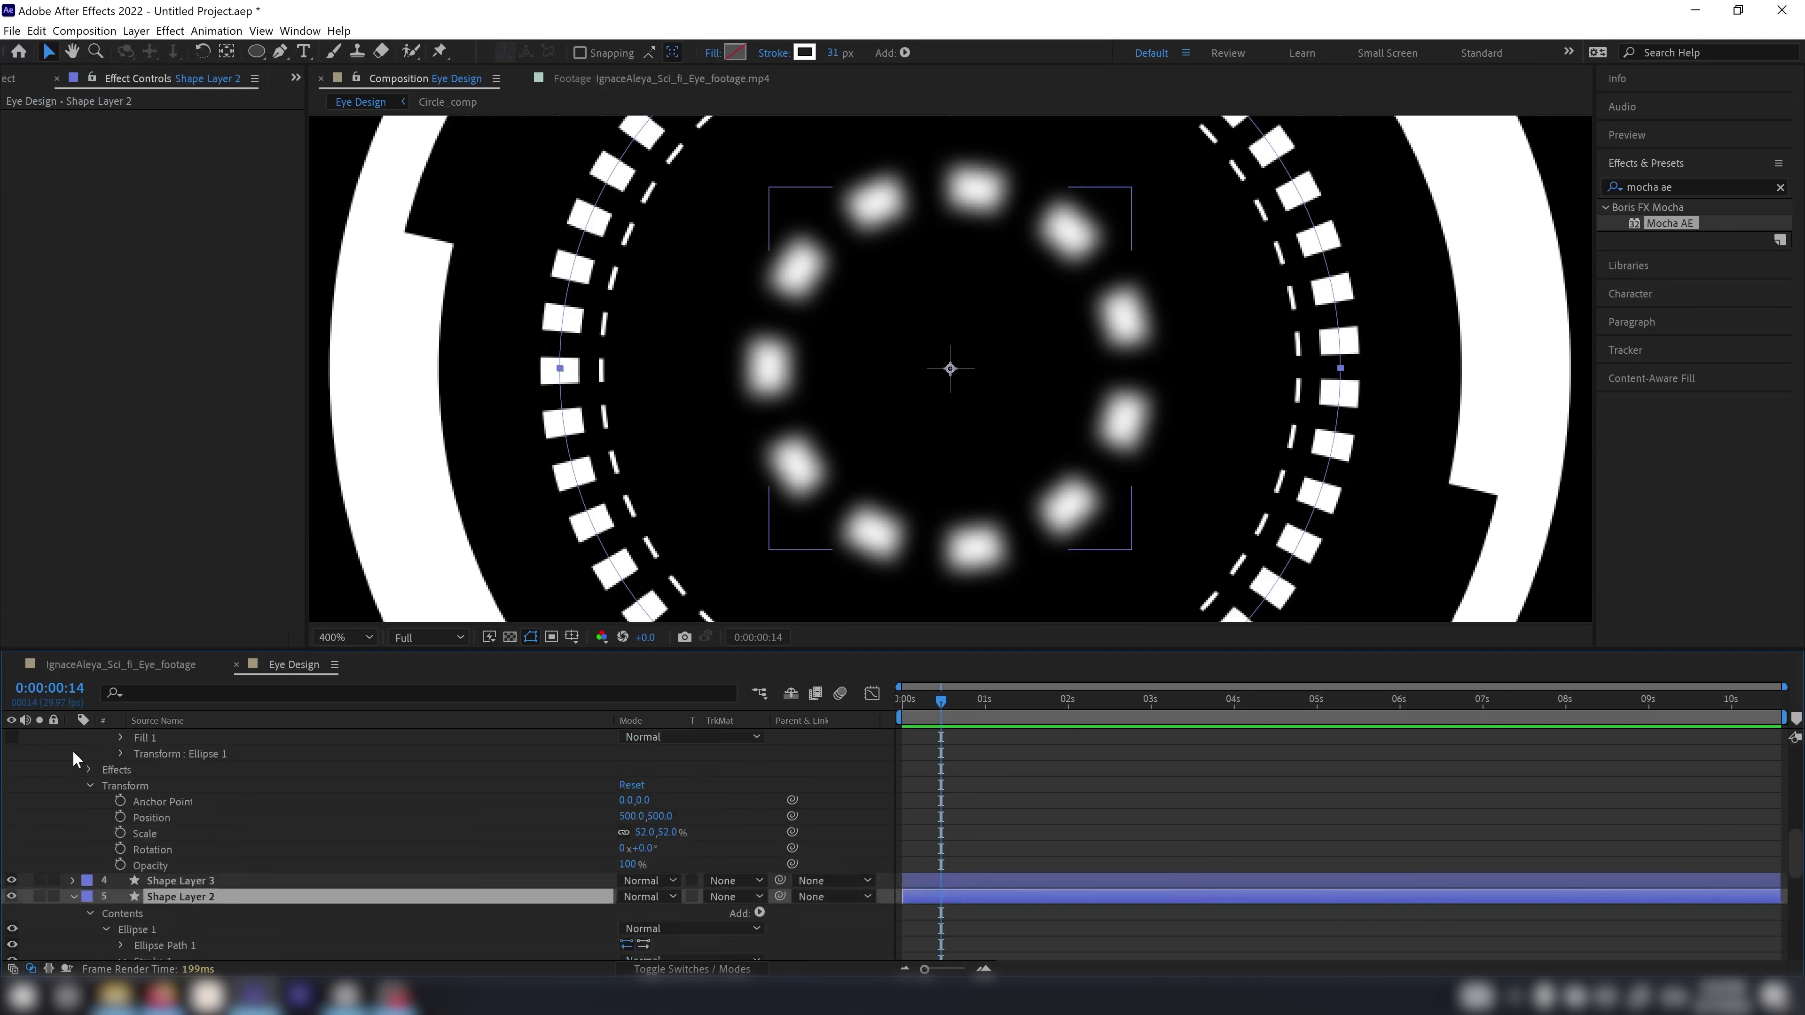
scroll(69, 747, "up", 3)
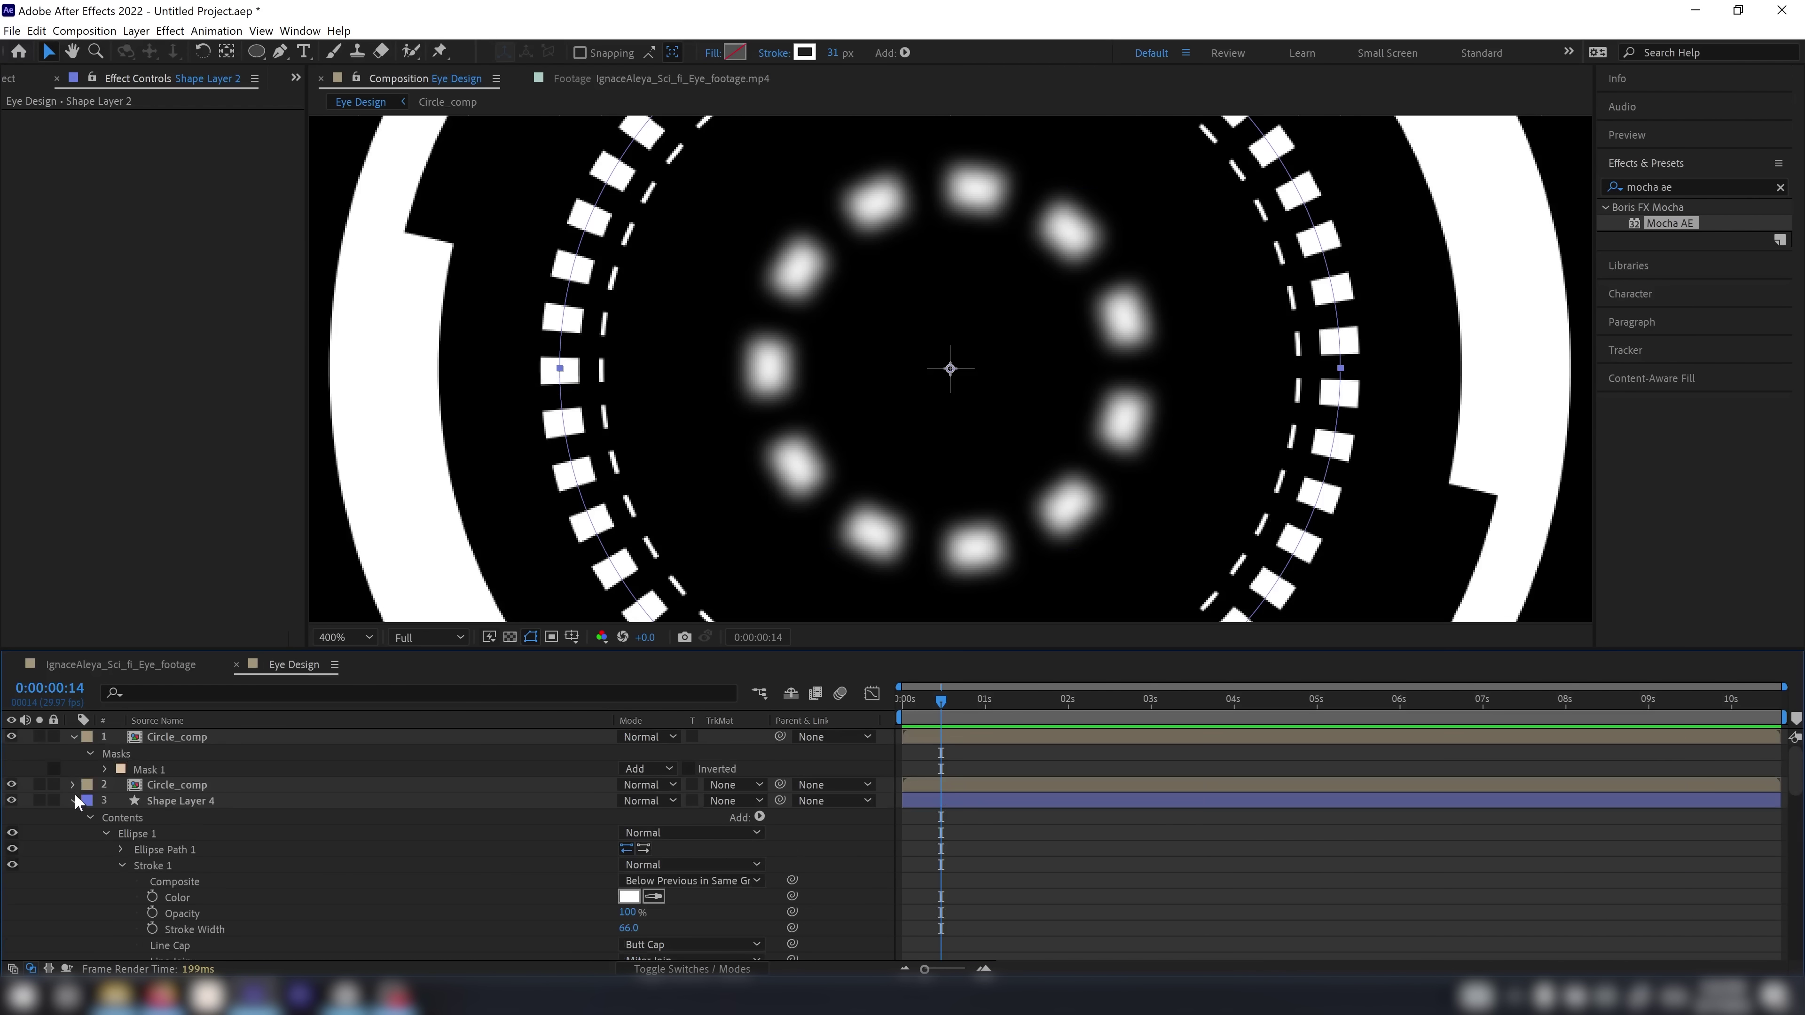
left_click(74, 737)
left_click(74, 738)
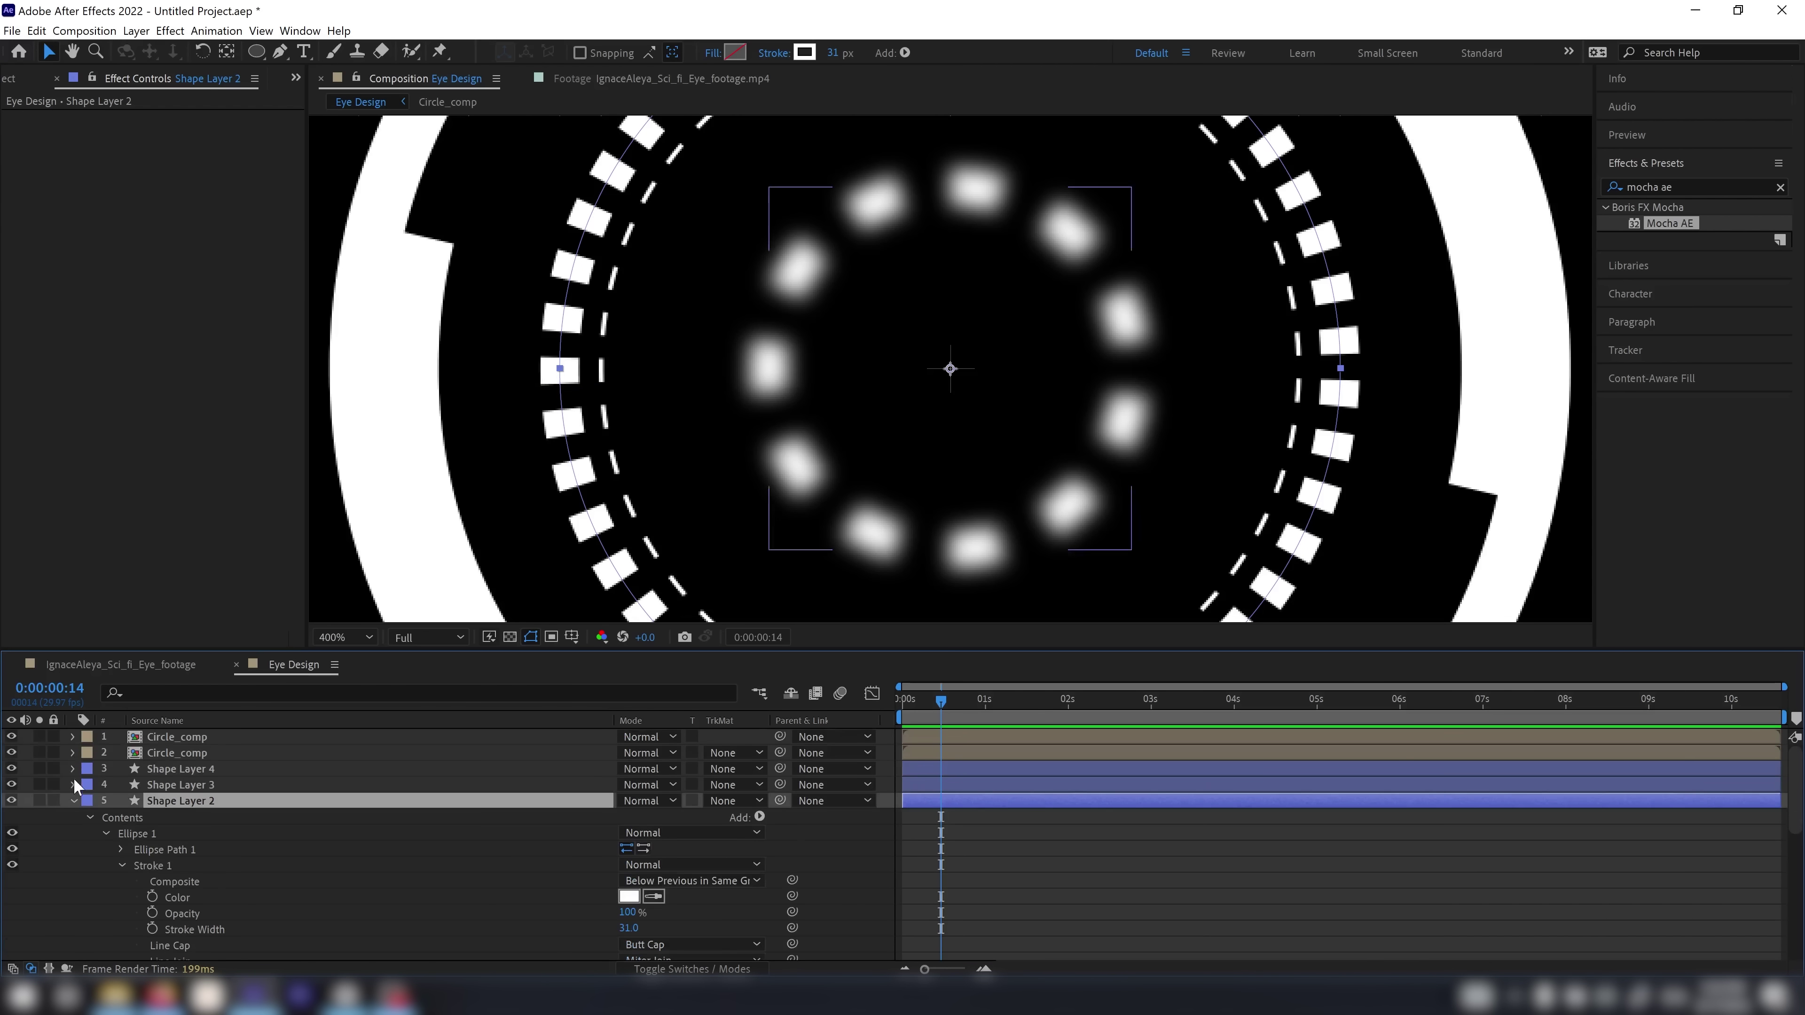
left_click(71, 802)
left_click(72, 819)
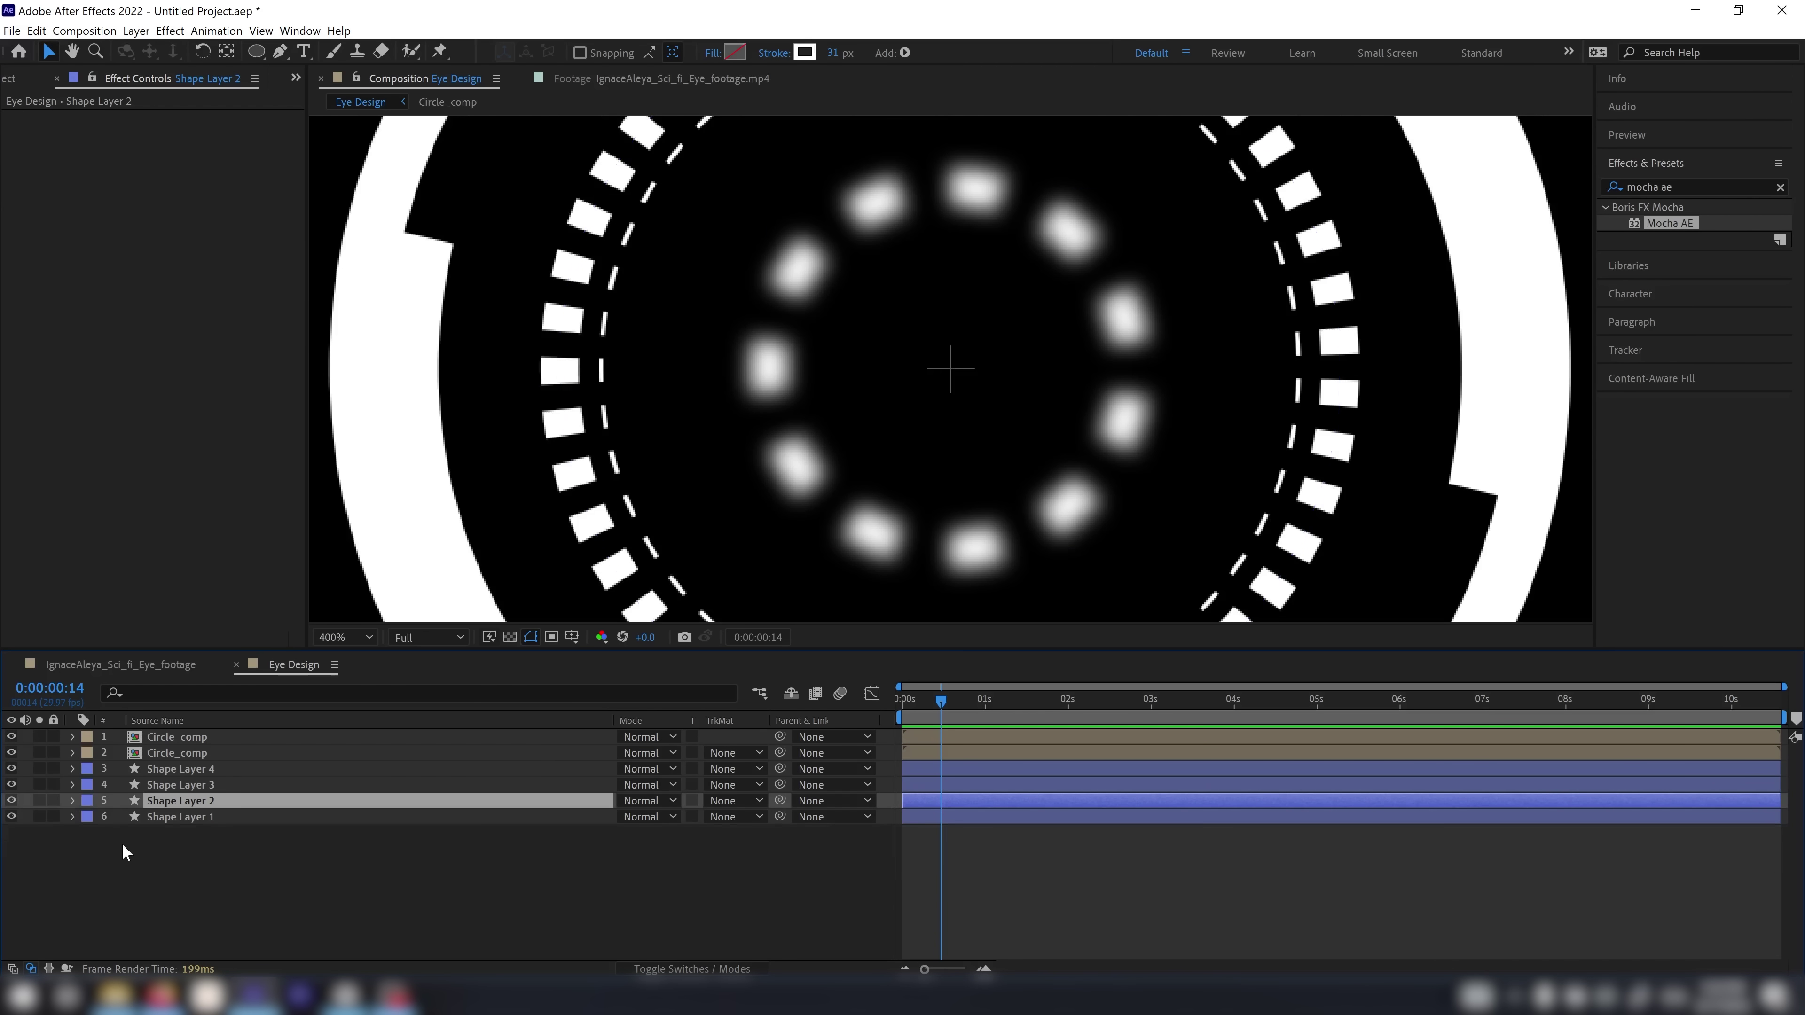